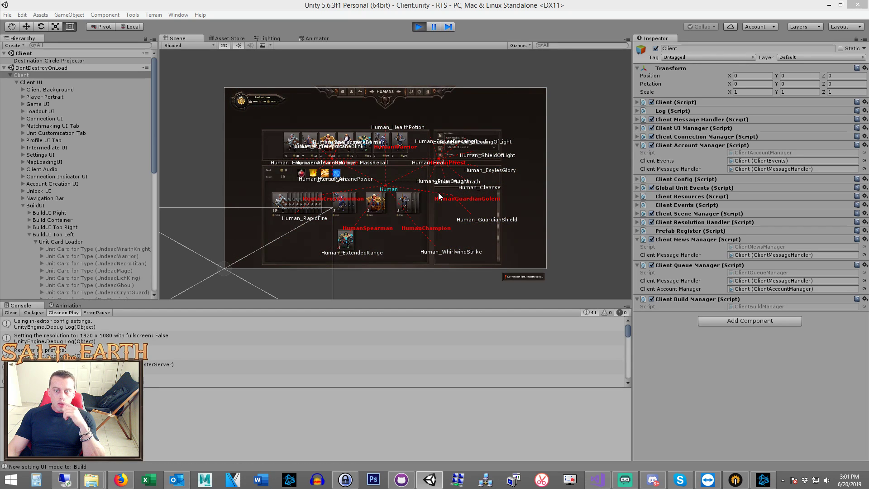
# Step: Collapse and deselect the Client object, then pan the Scene view onto the build UI
pyautogui.click(15, 77)
pyautogui.click(62, 124)
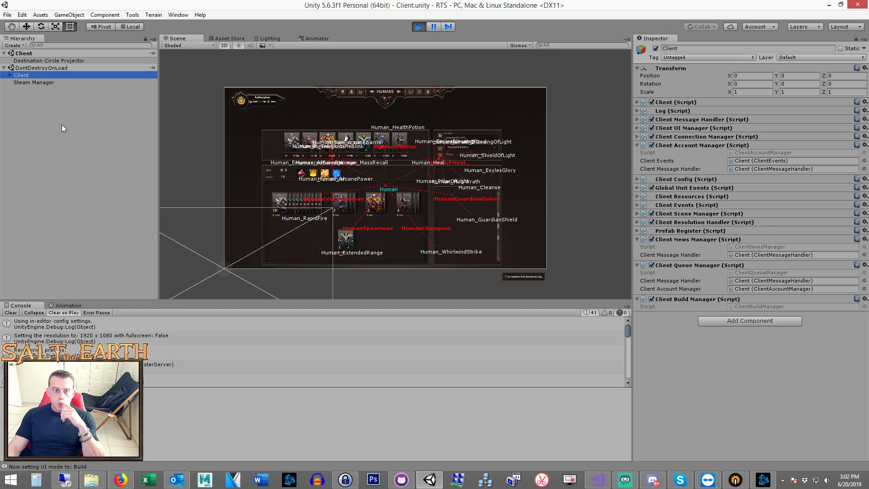
pyautogui.scroll(3, 420, 233)
pyautogui.moveTo(384, 200); pyautogui.dragTo(370, 238, button='middle')
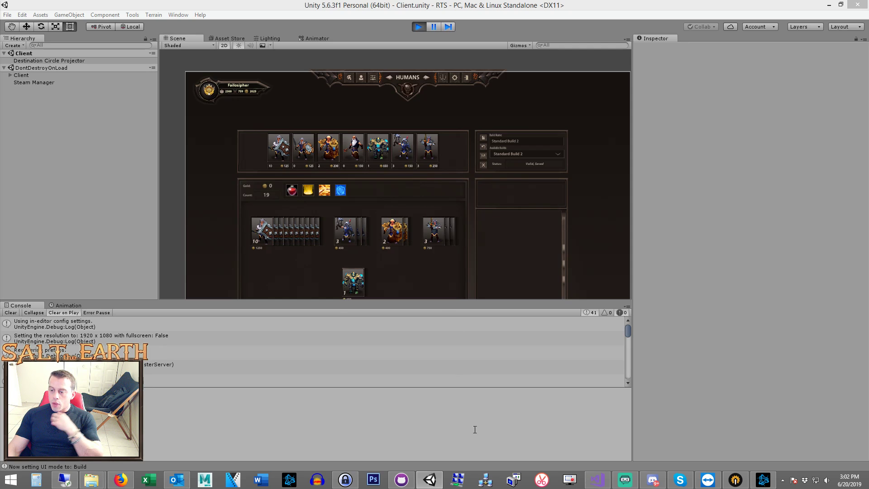
# Step: Close the Find All References panel and move to lines 73–87 of AbilityPreviewLoader.cs
pyautogui.moveTo(597, 480)
pyautogui.click(509, 421)
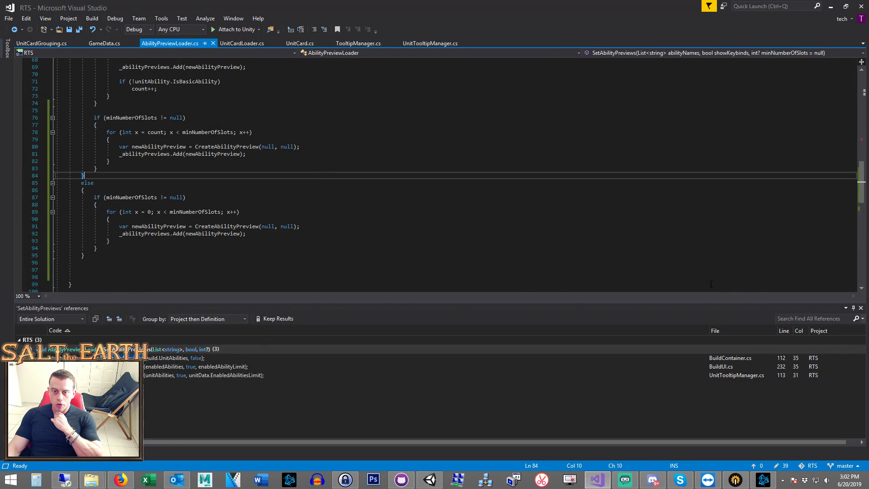
pyautogui.click(860, 307)
pyautogui.click(275, 211)
pyautogui.press('Up')
pyautogui.press('Up')
pyautogui.press('Up')
pyautogui.press('Up')
pyautogui.press('Up')
pyautogui.press('Up')
pyautogui.press('Up')
pyautogui.press('Up')
pyautogui.press('Up')
pyautogui.press('Up')
pyautogui.press('Up')
pyautogui.press('Down')
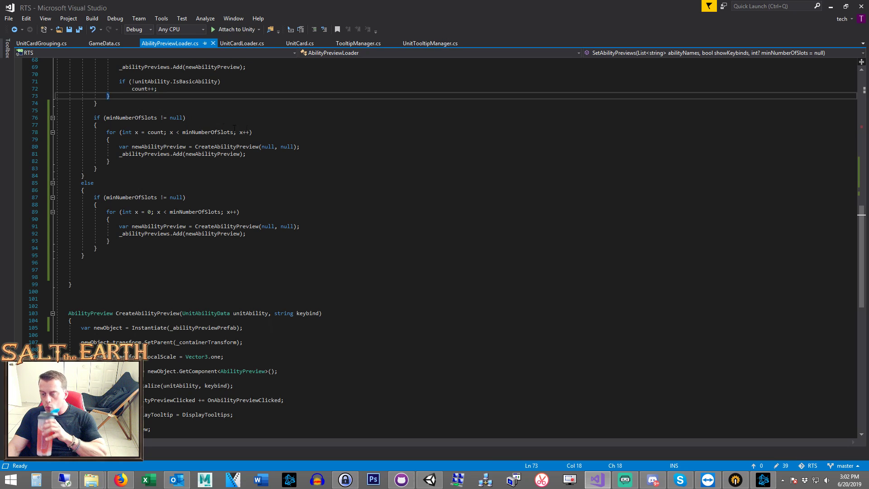
# Step: Review the count++ loop code on lines 72–73, glancing at Unity in between
pyautogui.click(269, 90)
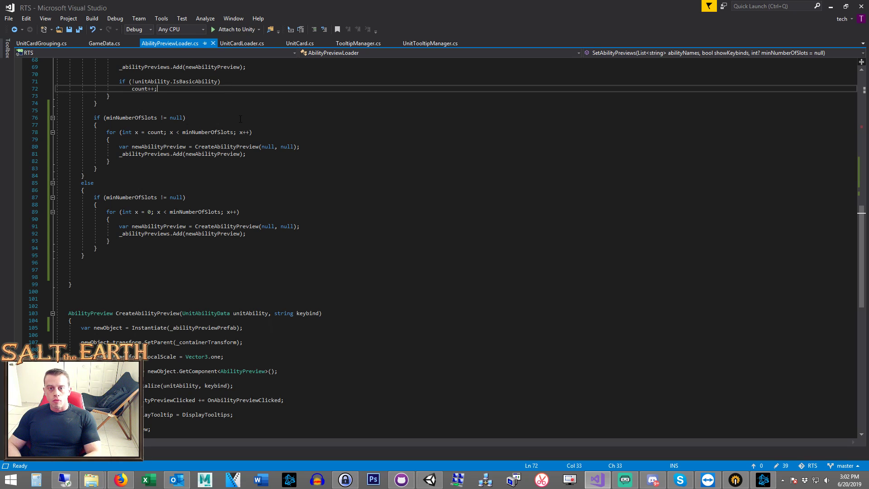
pyautogui.click(223, 112)
pyautogui.click(276, 97)
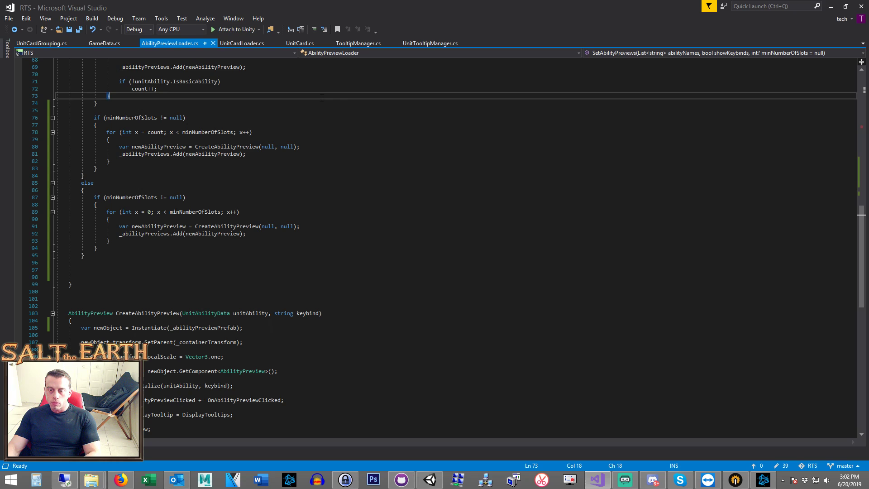
pyautogui.click(429, 480)
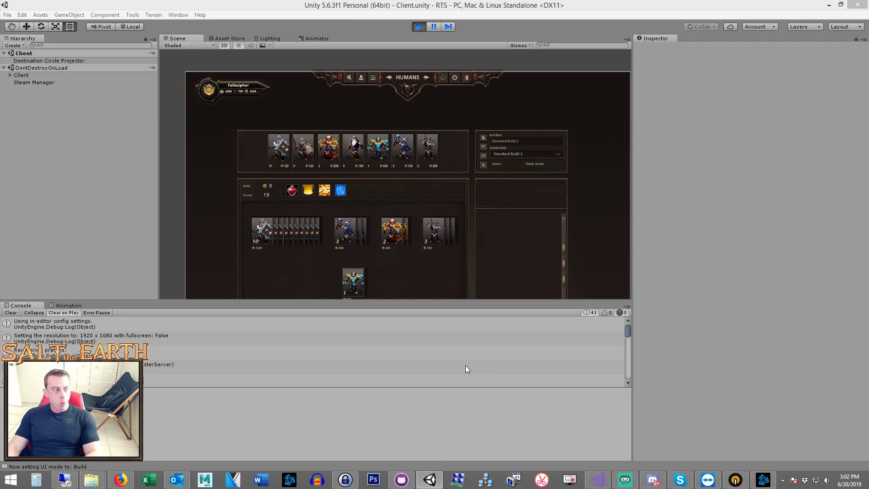
pyautogui.click(596, 480)
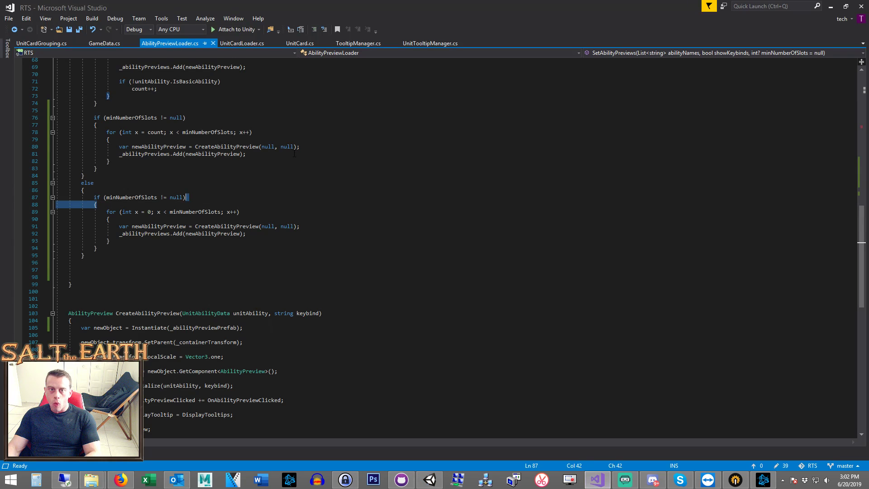
pyautogui.click(302, 96)
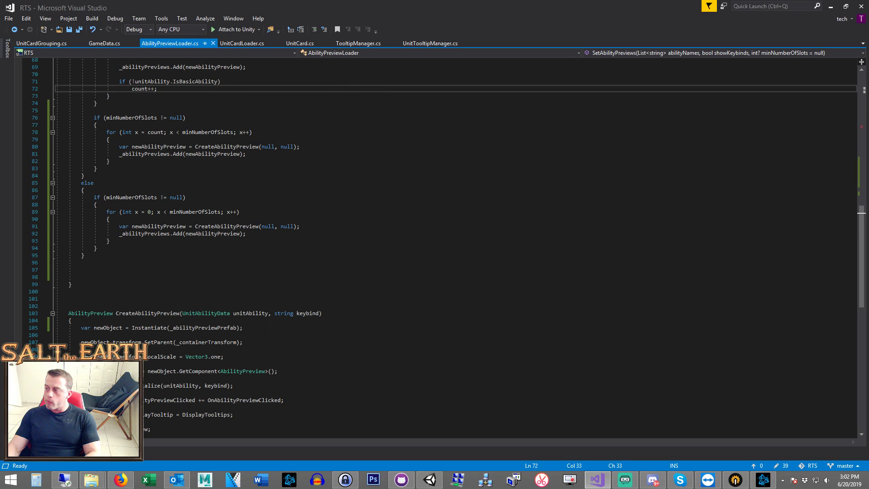
pyautogui.hotkey('alt', 'Tab')
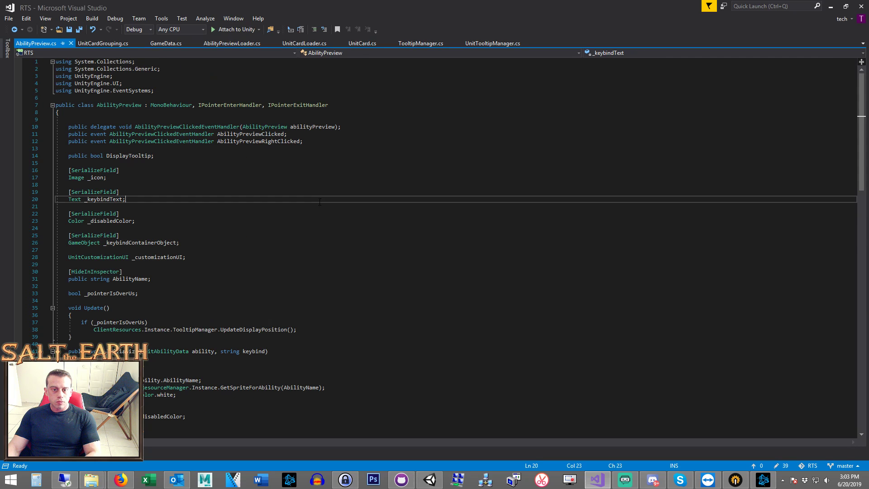
# Step: Find all references to AbilityPreview's Initialize method and jump to the AbilityPreviewLoader call
pyautogui.click(328, 271)
pyautogui.scroll(-7, 313, 270)
pyautogui.keyDown('shift'); pyautogui.click(312, 268); pyautogui.keyUp('shift')
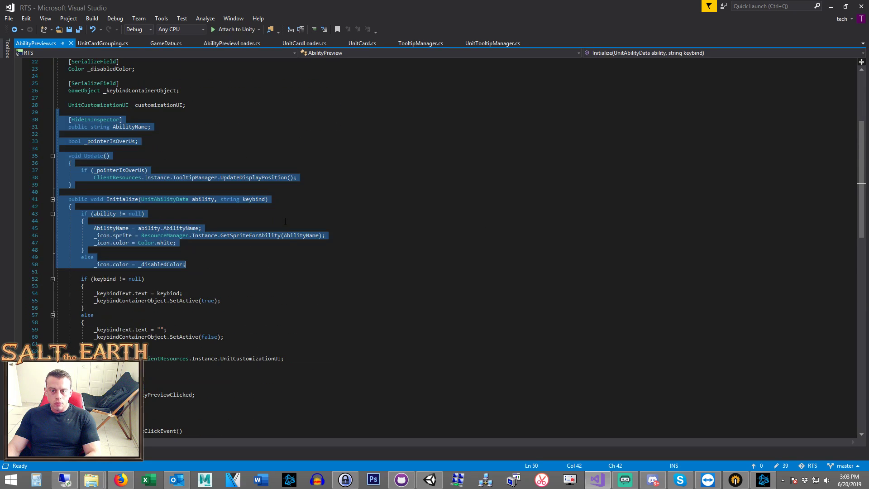
pyautogui.doubleClick(255, 199)
pyautogui.scroll(-4, 352, 248)
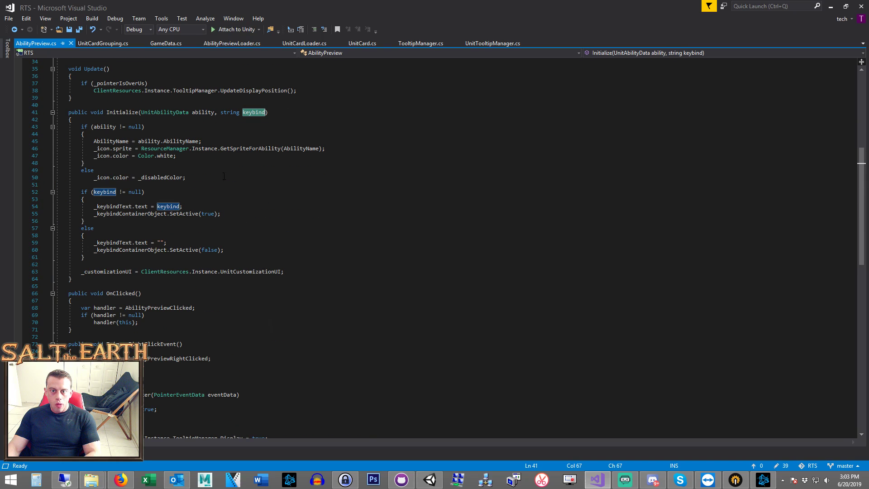
pyautogui.rightClick(123, 112)
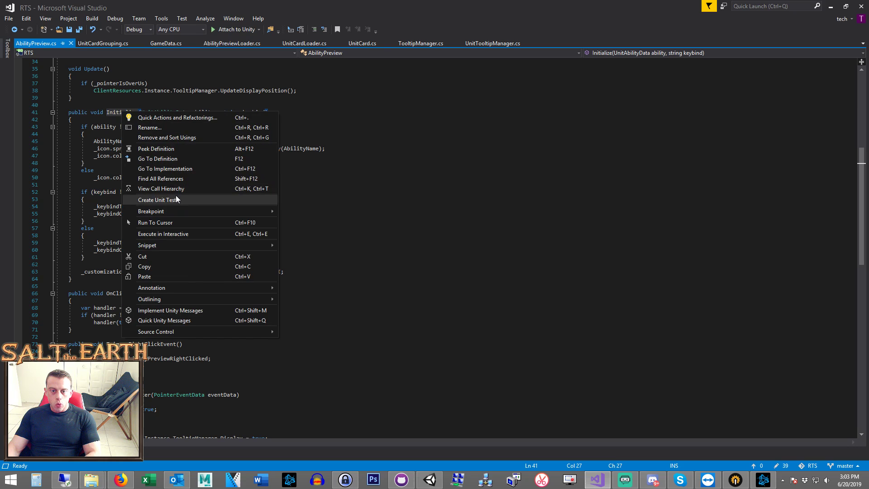
pyautogui.click(171, 179)
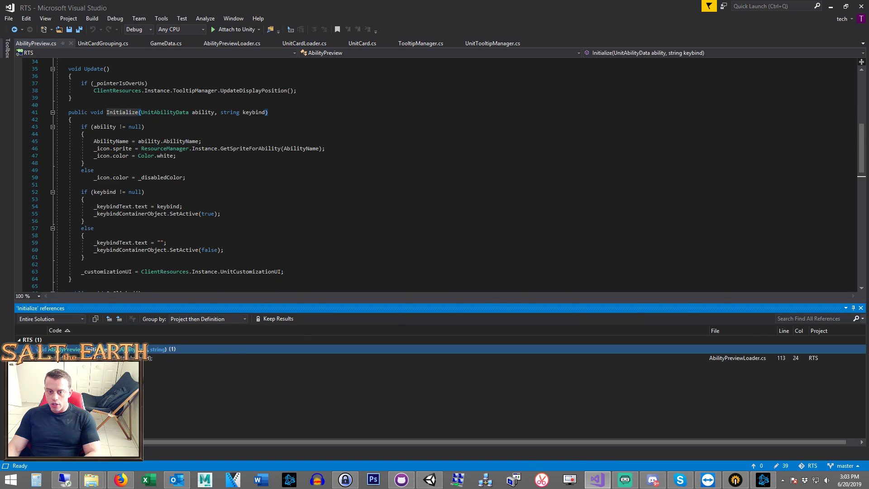
pyautogui.doubleClick(407, 357)
# Step: Inspect CreateAbilityPreview, close the References panel, and highlight keybind on line 67
pyautogui.click(258, 128)
pyautogui.rightClick(173, 106)
pyautogui.click(186, 152)
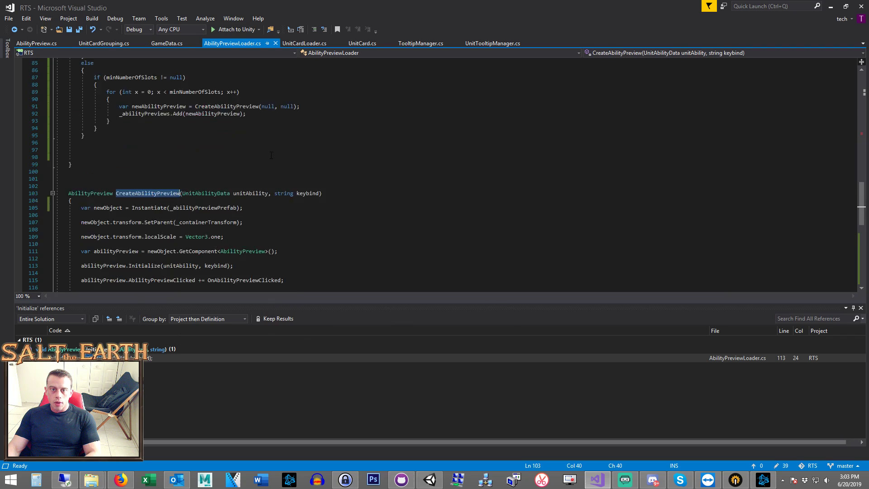
pyautogui.scroll(4, 270, 155)
pyautogui.scroll(3, 292, 184)
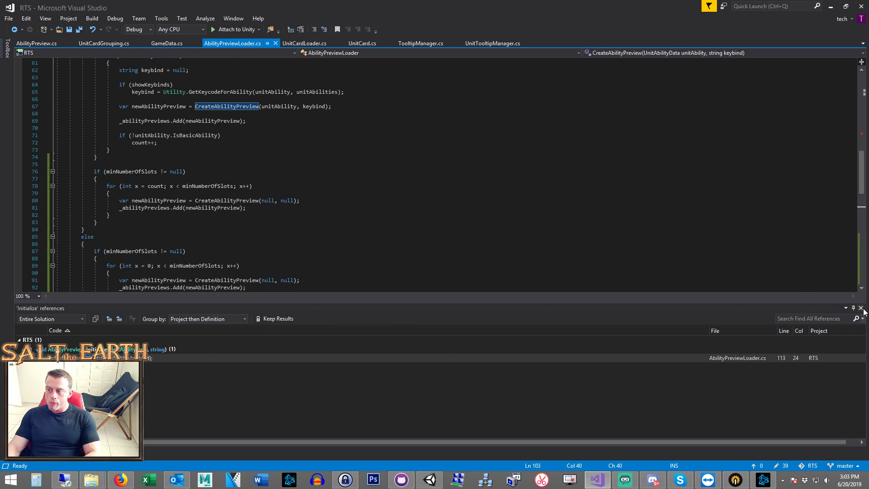
pyautogui.click(860, 307)
pyautogui.scroll(4, 384, 232)
pyautogui.scroll(-3, 339, 228)
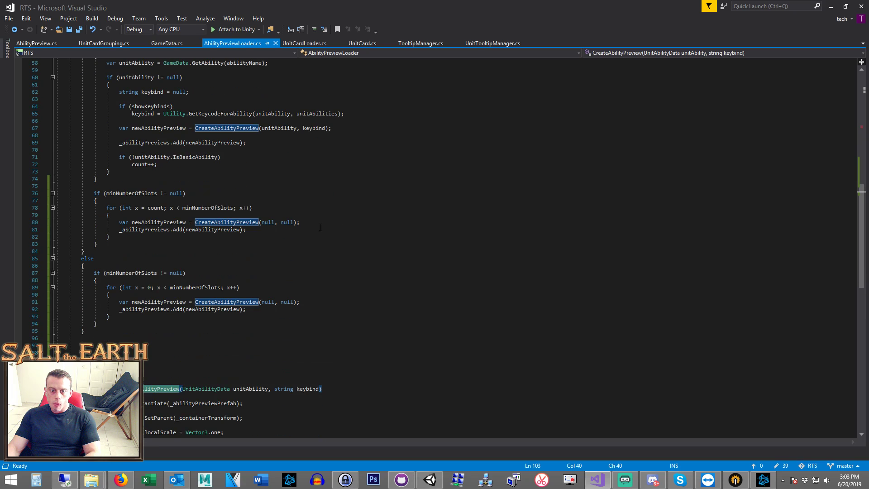
pyautogui.scroll(3, 270, 270)
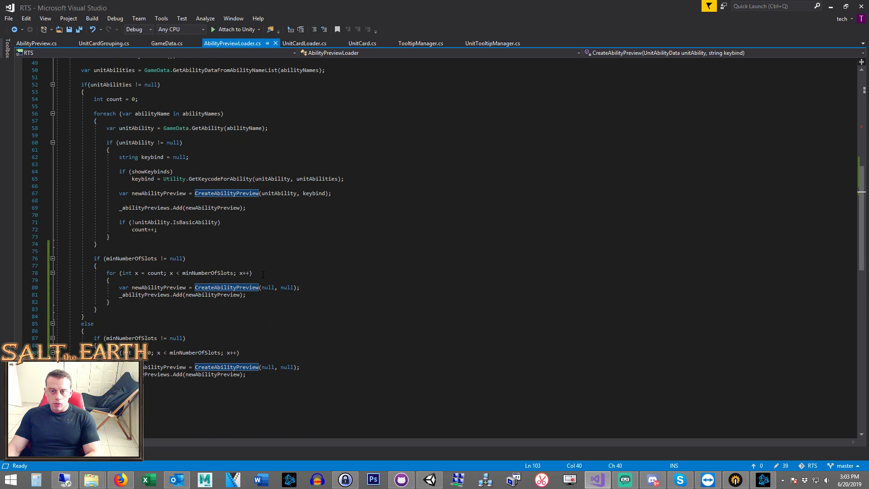
pyautogui.scroll(1, 264, 274)
pyautogui.click(324, 215)
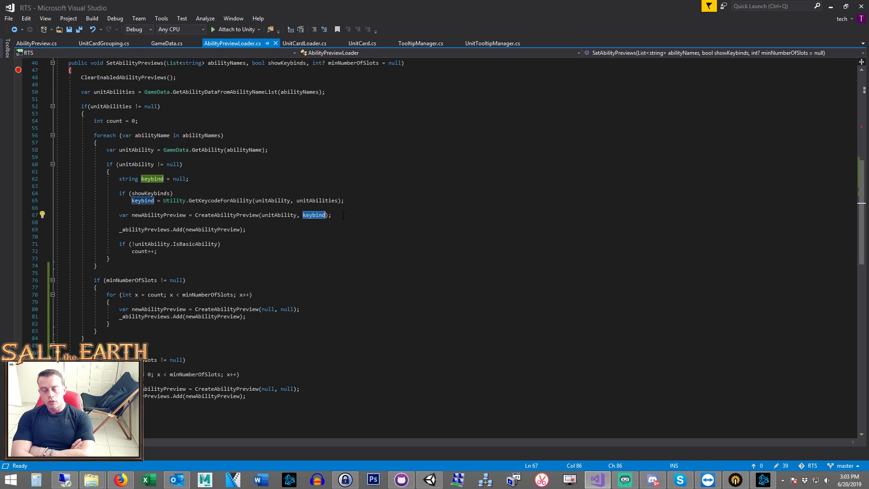
# Step: Go to the GetKeycodeForAbility definition in Utility.cs with F12
pyautogui.click(224, 206)
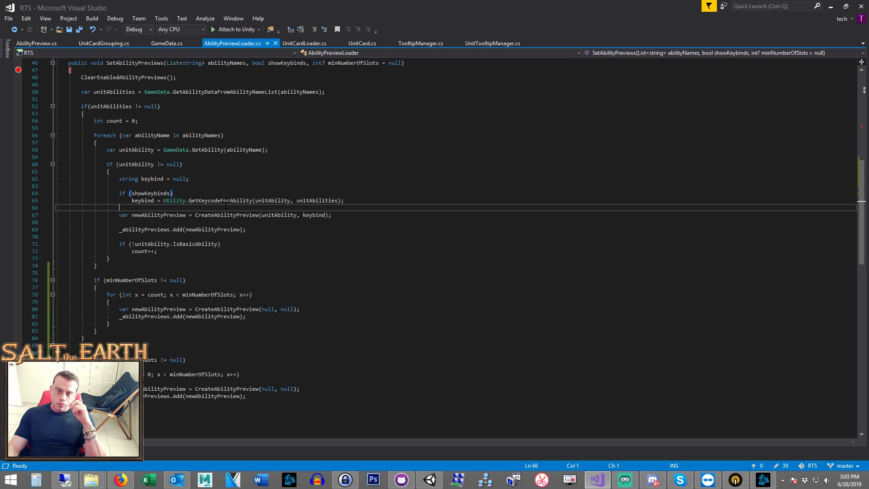
pyautogui.click(225, 200)
pyautogui.press('F12')
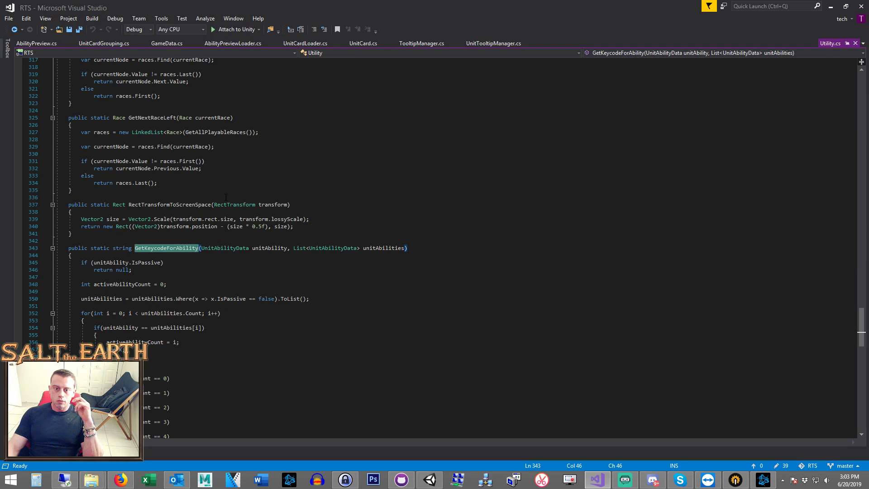
pyautogui.moveTo(234, 205)
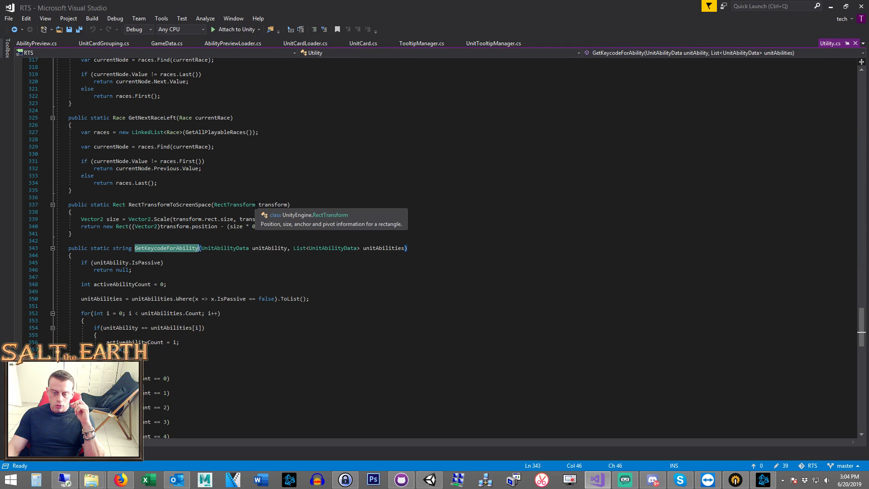
pyautogui.scroll(-2, 240, 264)
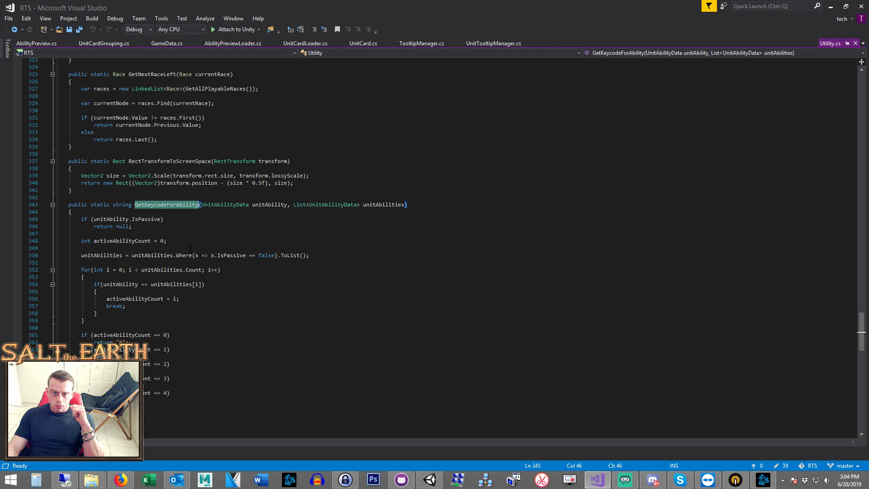
# Step: Review the method's loop, return null line and activeAbilityCount uses, up to its closing brace
pyautogui.click(184, 241)
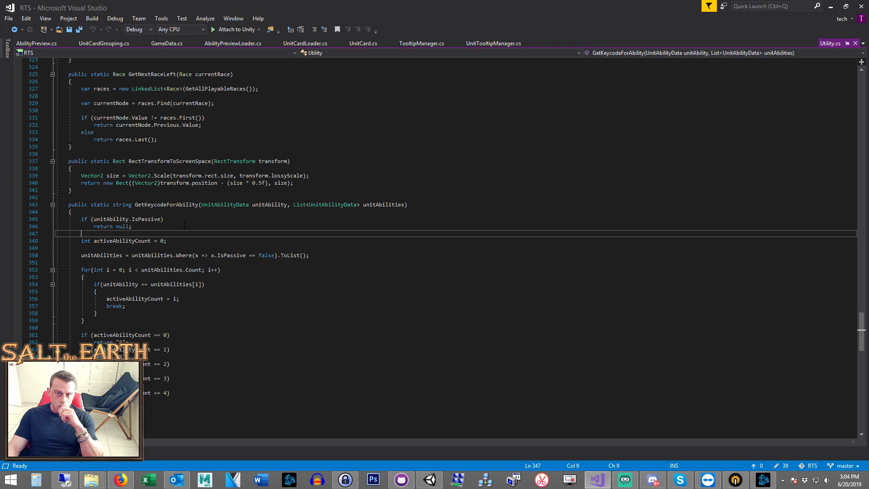
pyautogui.click(184, 242)
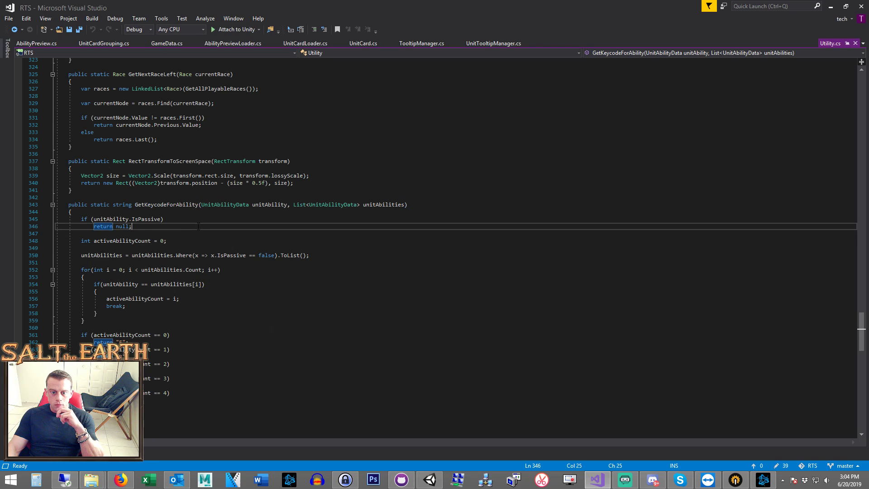
pyautogui.scroll(-3, 184, 228)
pyautogui.click(190, 269)
pyautogui.click(189, 255)
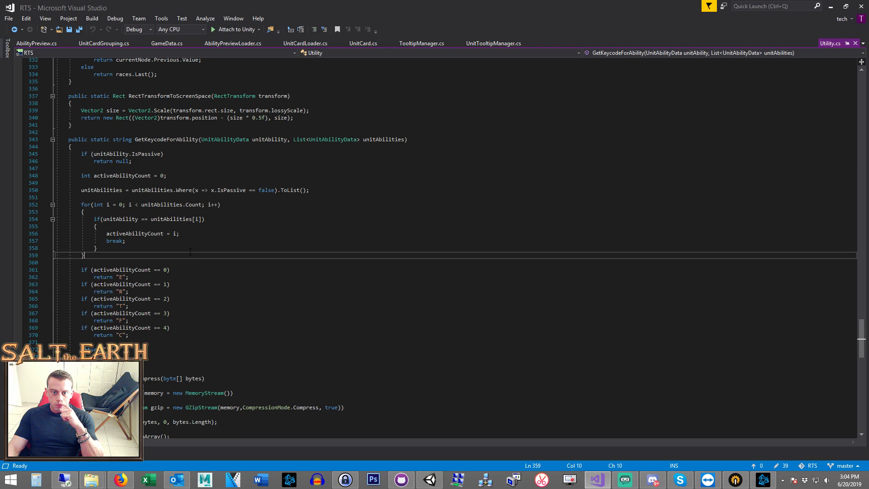
pyautogui.doubleClick(144, 270)
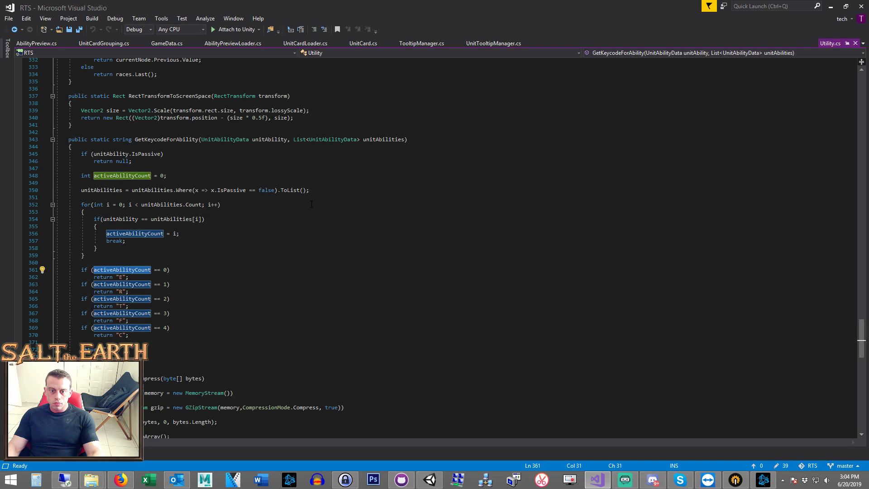
pyautogui.click(171, 354)
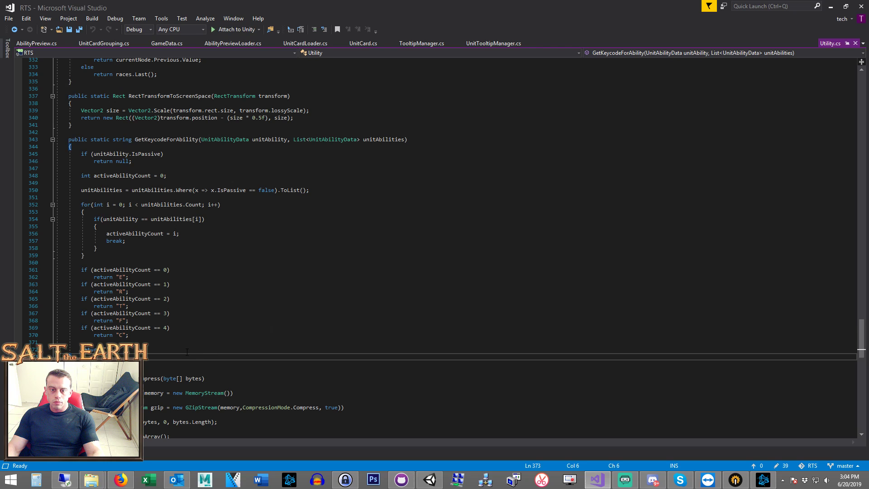
# Step: Add space for GetKeycodeForIndex and move the five key-letter if-statements into it
pyautogui.press('Return')
pyautogui.press('Return')
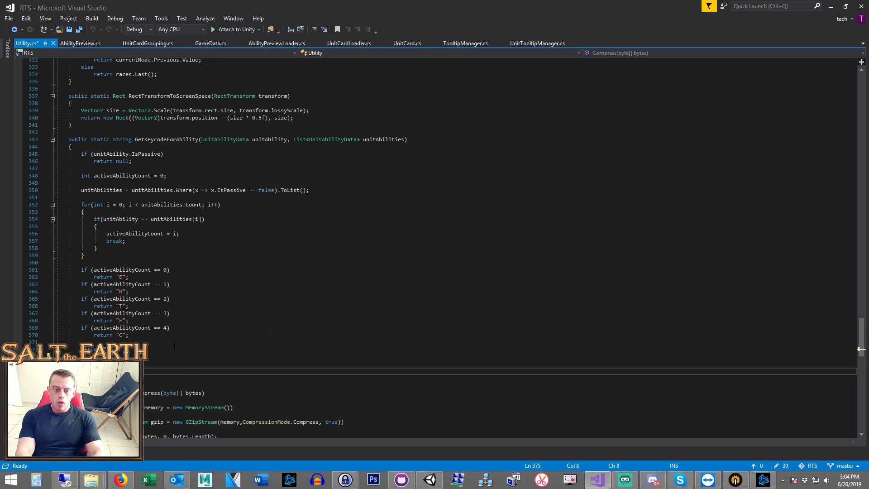
pyautogui.write('public static ')
pyautogui.write('string Get')
pyautogui.write('KeycodeForI')
pyautogui.write('ndex')
pyautogui.write('(int index')
pyautogui.press('Return')
pyautogui.write('{')
pyautogui.press('Return')
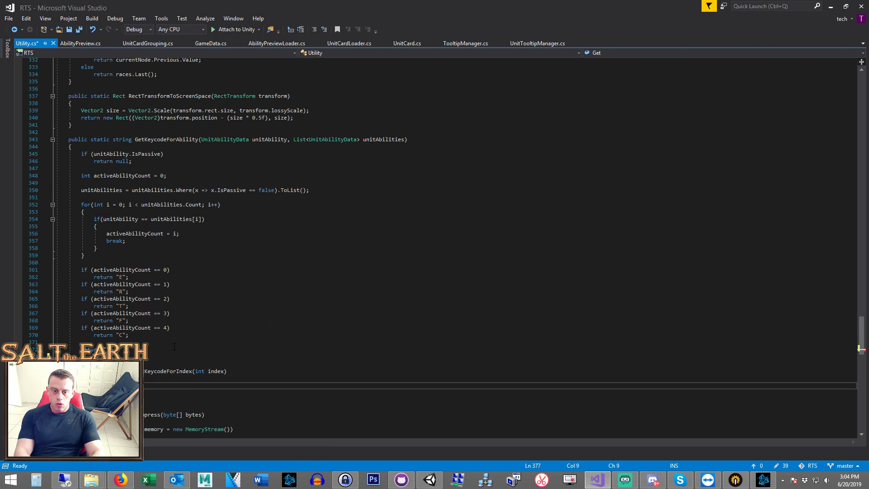
pyautogui.scroll(-4, 147, 253)
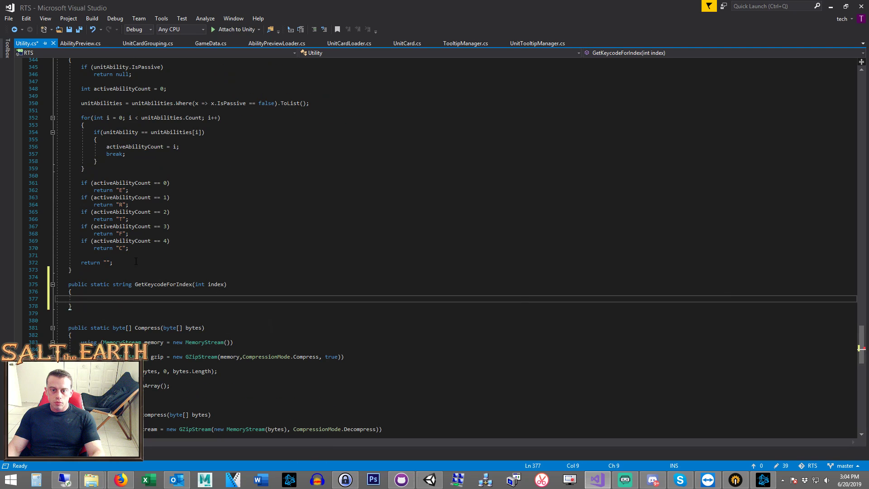
pyautogui.moveTo(133, 249); pyautogui.dragTo(56, 183)
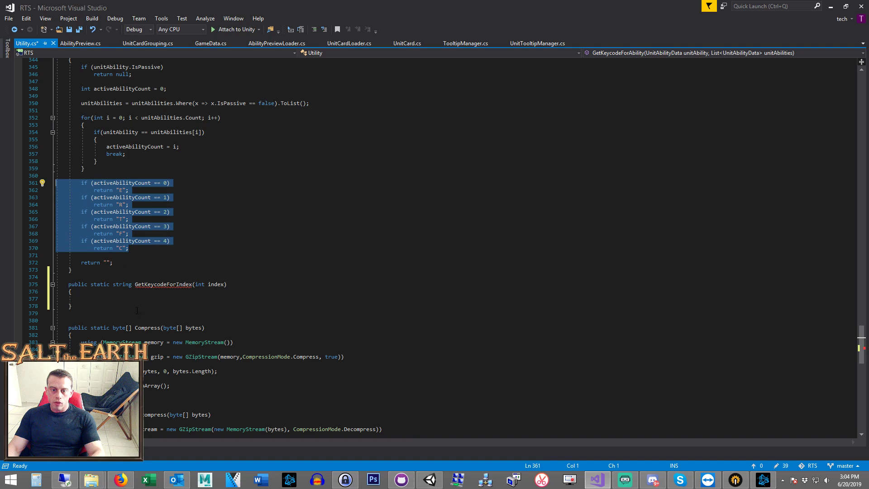
pyautogui.hotkey('ctrl', 'x')
pyautogui.press('Down')
pyautogui.press('Down')
pyautogui.press('Down')
pyautogui.hotkey('ctrl', 'v')
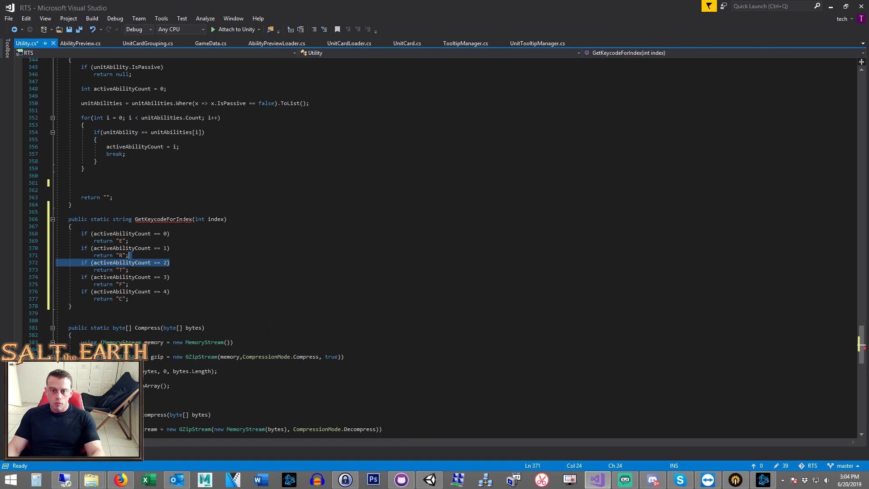
# Step: Replace activeAbilityCount with index in each key-letter condition
pyautogui.click(217, 218)
pyautogui.doubleClick(216, 218)
pyautogui.click(105, 233)
pyautogui.hotkey('ctrl', 'v')
pyautogui.doubleClick(122, 248)
pyautogui.hotkey('ctrl', 'v')
pyautogui.doubleClick(122, 262)
pyautogui.hotkey('ctrl', 'v')
pyautogui.doubleClick(122, 277)
pyautogui.hotkey('ctrl', 'v')
pyautogui.hotkey('ctrl', 'v')
pyautogui.press('Up')
pyautogui.press('Up')
pyautogui.press('Up')
pyautogui.press('Up')
pyautogui.press('Up')
pyautogui.press('Up')
pyautogui.press('Up')
pyautogui.press('Up')
pyautogui.press('Up')
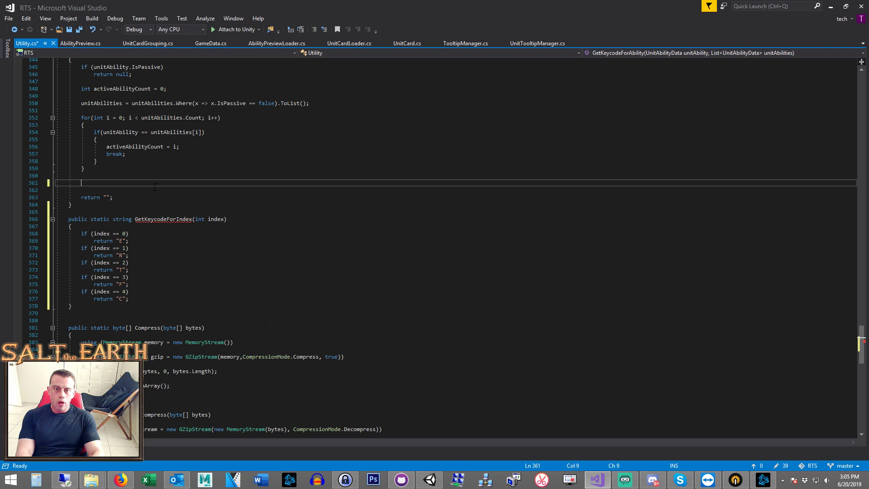
pyautogui.scroll(1, 203, 203)
pyautogui.scroll(1, 252, 222)
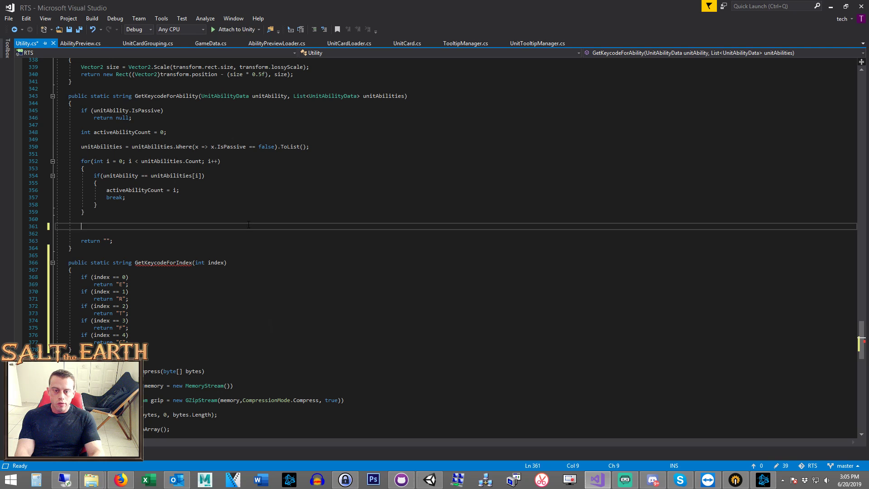
pyautogui.write('return')
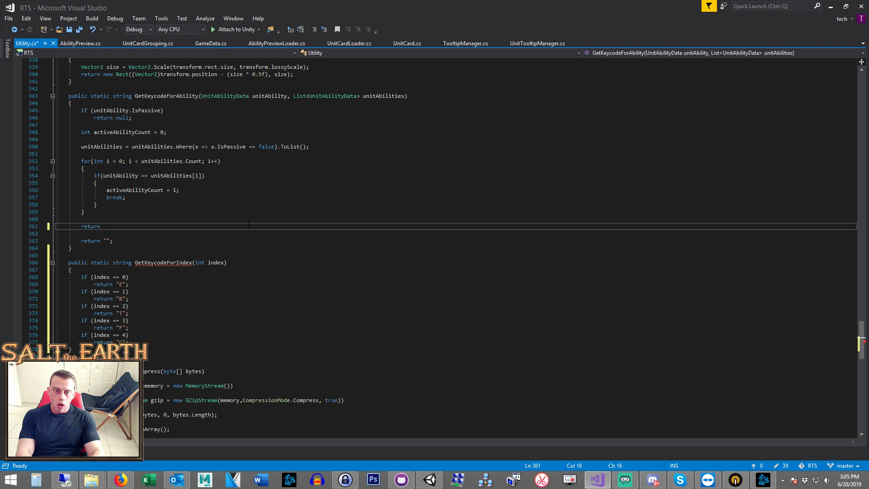
# Step: Remove the half-written return on line 361 and the leftover return "" line
pyautogui.hotkey('ctrl', 'BackSpace')
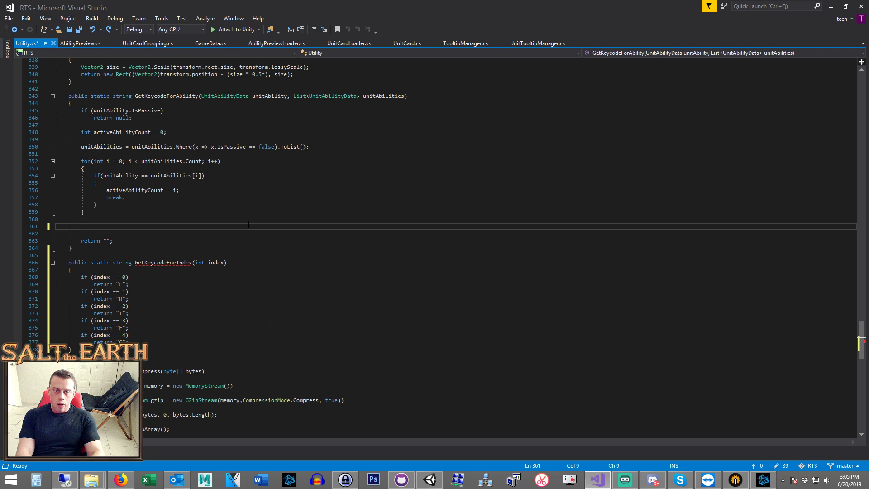
pyautogui.write('return')
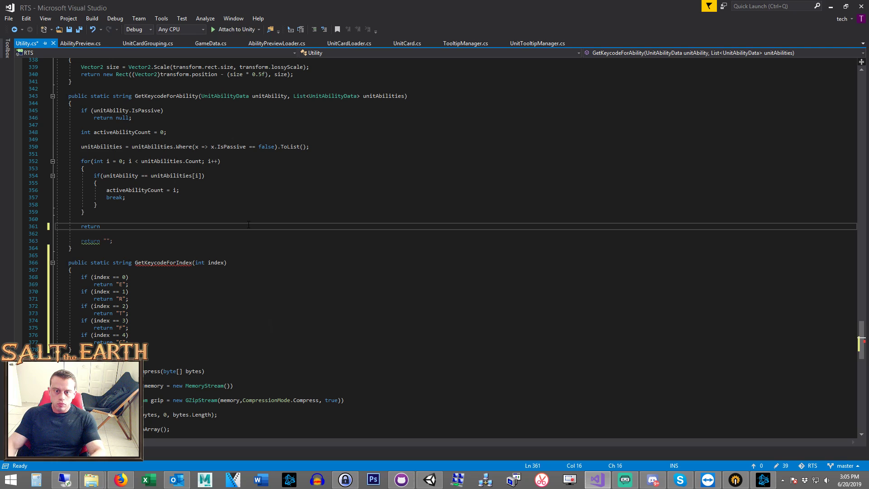
pyautogui.click(129, 342)
pyautogui.press('Return')
pyautogui.press('Return')
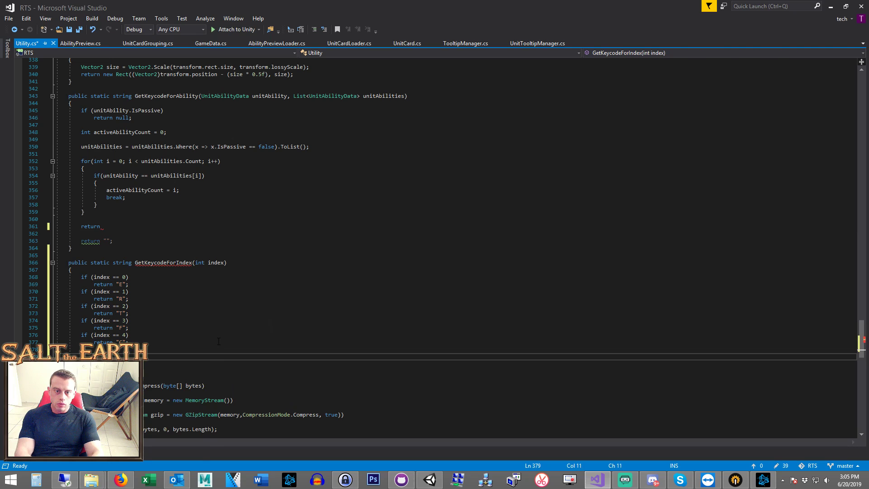
pyautogui.write('return')
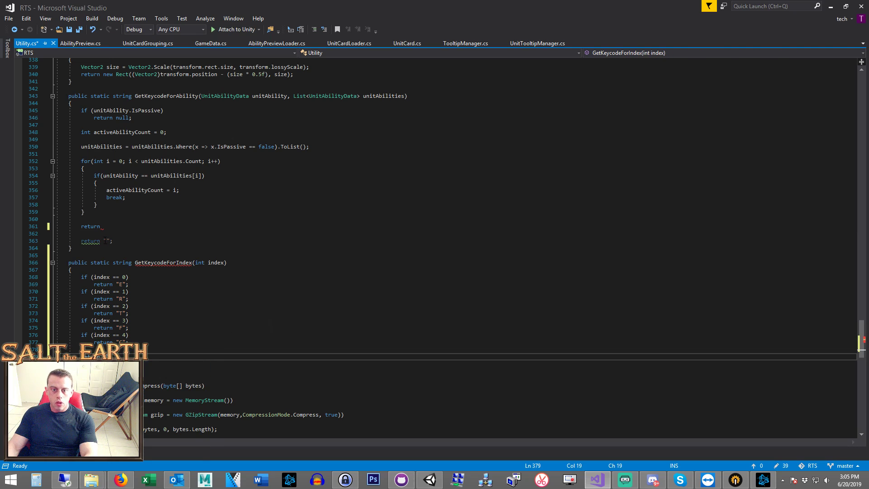
pyautogui.moveTo(114, 241); pyautogui.dragTo(56, 241)
pyautogui.press('BackSpace')
pyautogui.press('BackSpace')
# Step: Make GetKeycodeForAbility return GetKeycodeForIndex(activeAbilityCount) and save Utility.cs
pyautogui.click(120, 226)
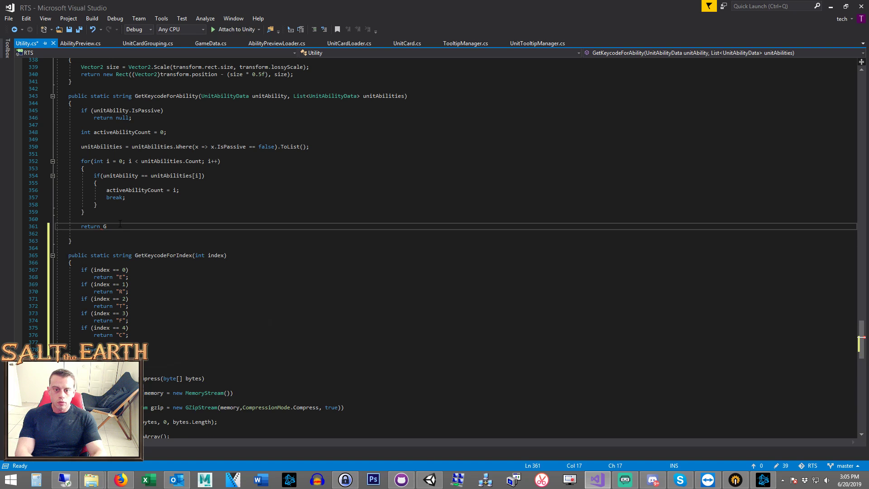
pyautogui.write('Getkey')
pyautogui.press('Down')
pyautogui.press('Tab')
pyautogui.write('(act')
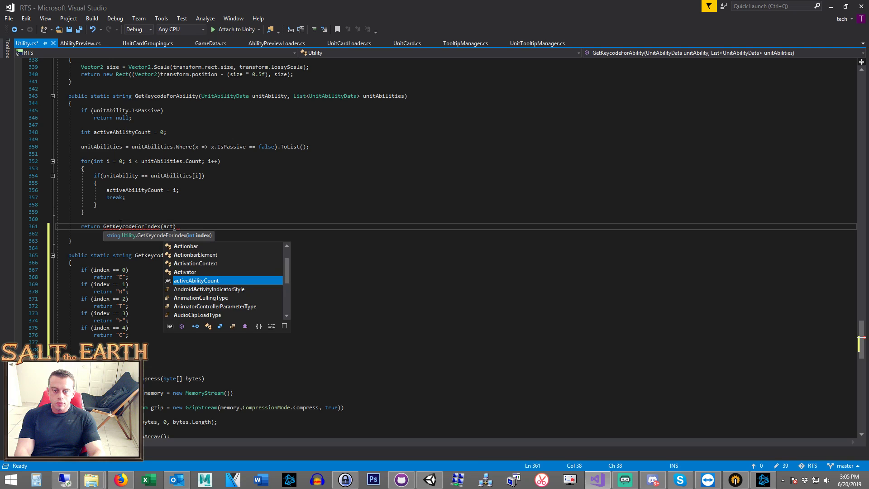
pyautogui.press('Tab')
pyautogui.write(');')
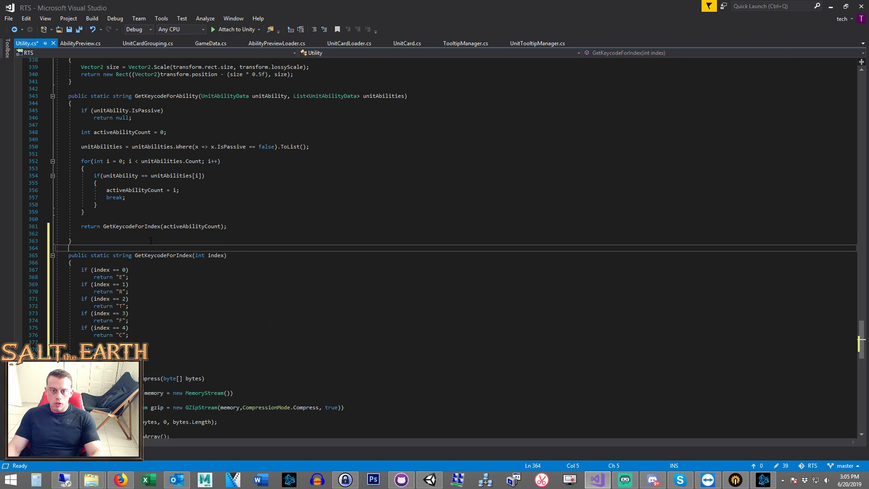
pyautogui.moveTo(81, 233); pyautogui.dragTo(28, 233)
pyautogui.press('BackSpace')
pyautogui.press('BackSpace')
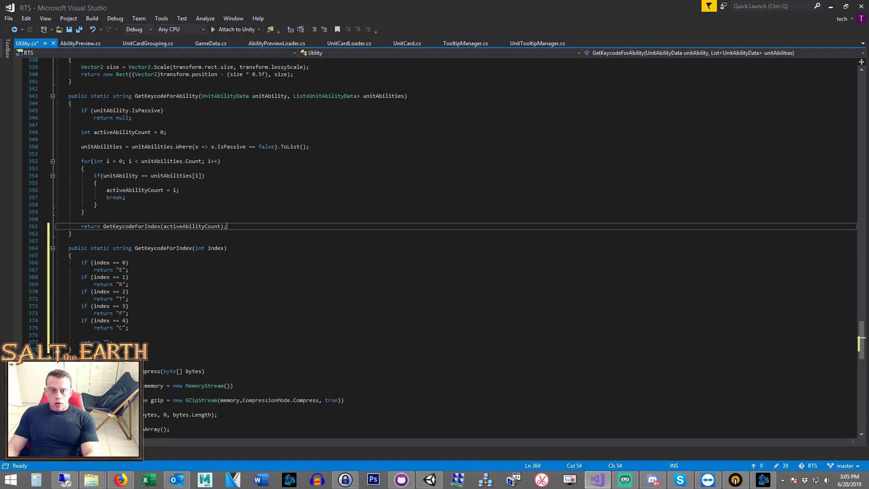
pyautogui.hotkey('ctrl', 's')
pyautogui.click(226, 219)
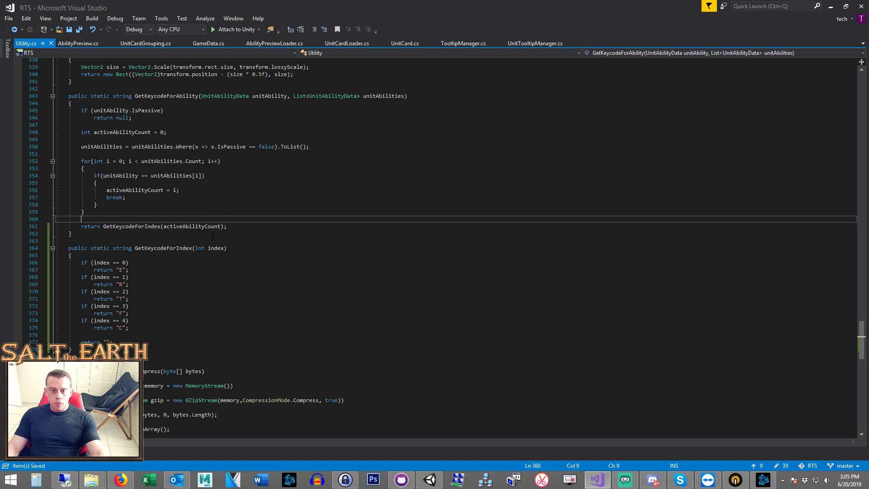
# Step: Add string keybind = Utility.GetKeycodeForIndex(x) to AbilityPreviewLoader's minNumberOfSlots loop
pyautogui.click(81, 138)
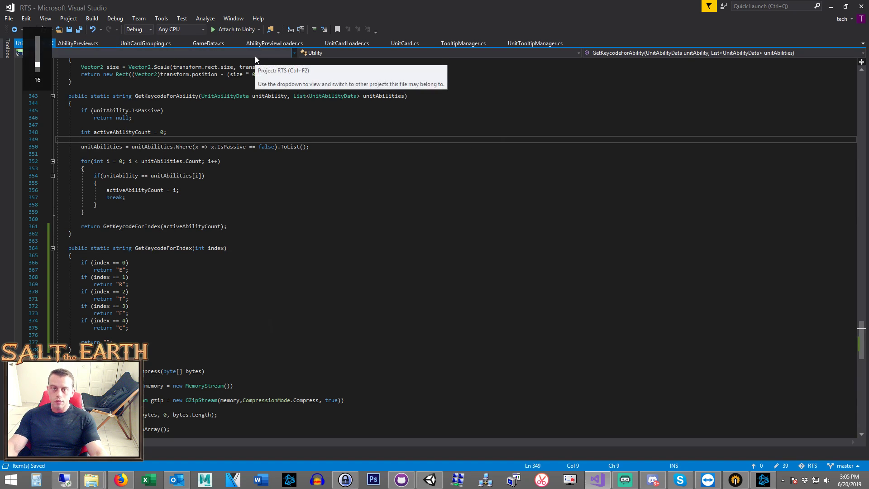
pyautogui.click(278, 46)
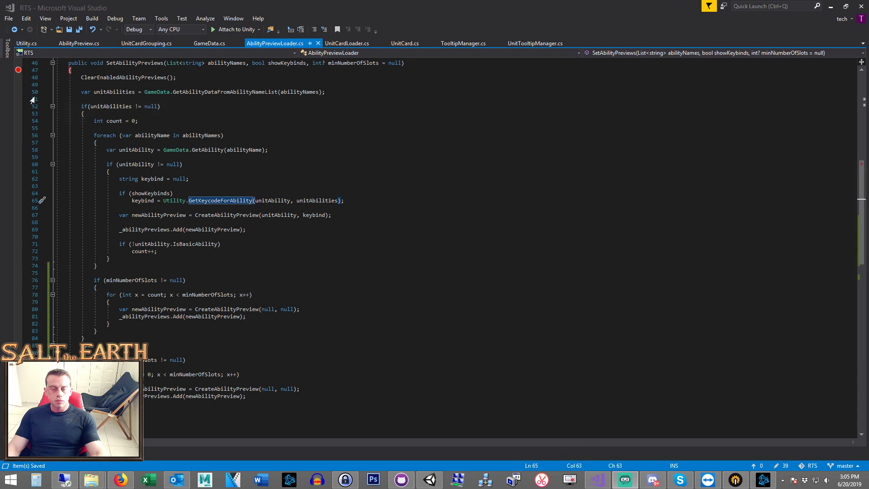
pyautogui.click(297, 178)
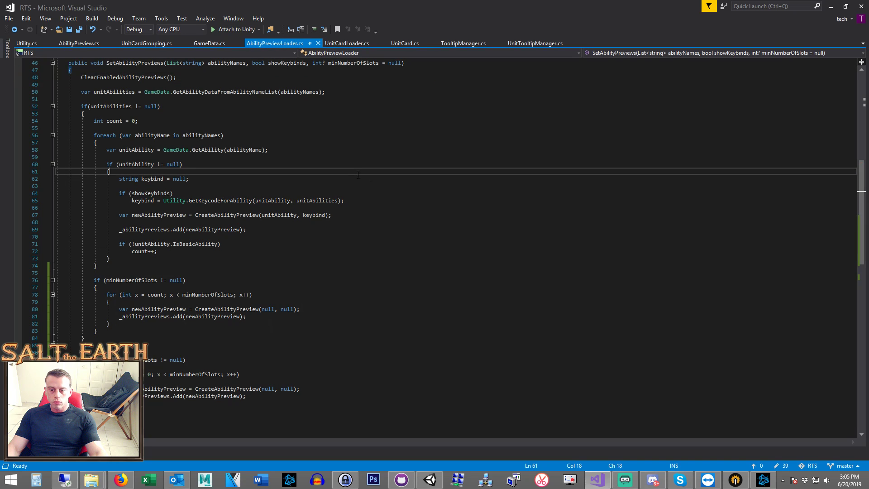
pyautogui.click(378, 224)
pyautogui.press('Down')
pyautogui.press('Down')
pyautogui.press('Down')
pyautogui.press('Down')
pyautogui.press('Down')
pyautogui.press('Down')
pyautogui.press('Down')
pyautogui.doubleClick(286, 309)
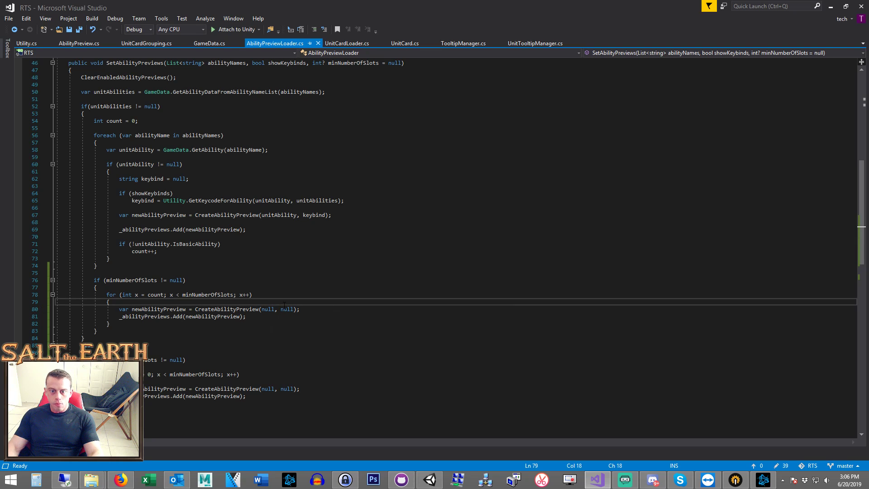
pyautogui.hotkey('ctrl', 'Return')
pyautogui.hotkey('ctrl', 'Return')
pyautogui.write('string keybind = ')
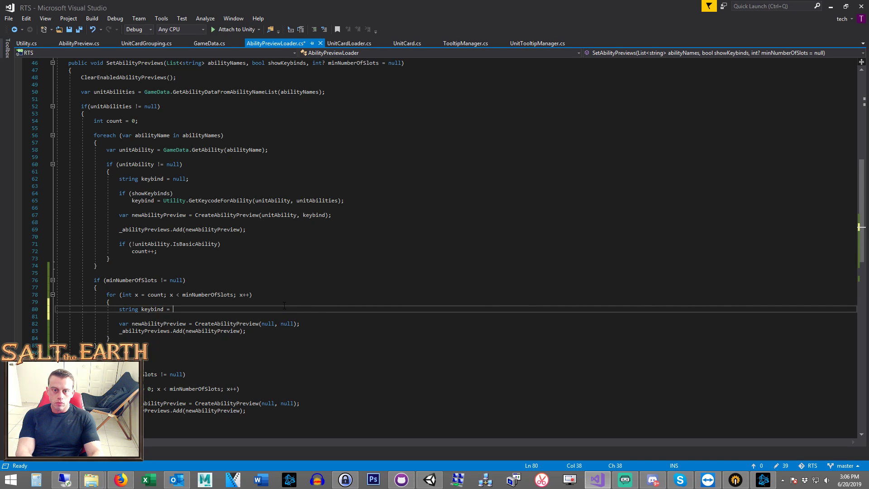
pyautogui.write('Utility.getke')
pyautogui.press('Down')
pyautogui.press('Tab')
pyautogui.write('(x);')
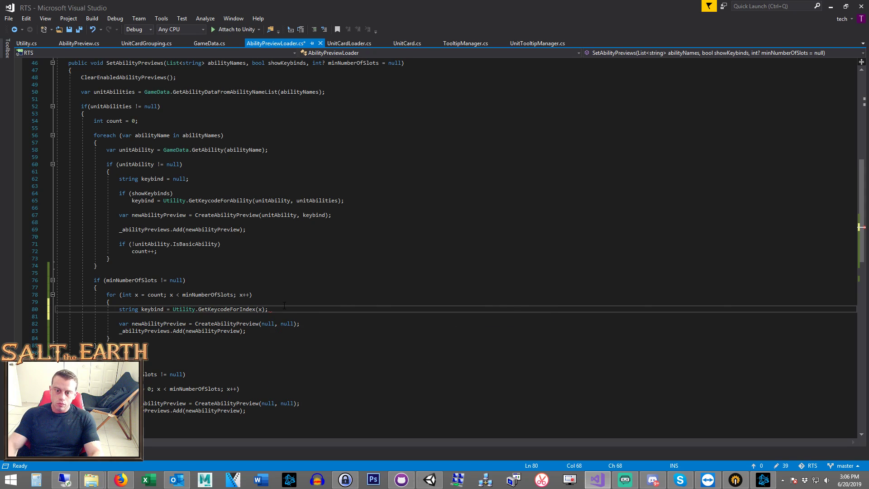
# Step: Pass keybind instead of the second null to CreateAbilityPreview and save the file
pyautogui.doubleClick(157, 309)
pyautogui.hotkey('ctrl', 'c')
pyautogui.doubleClick(285, 323)
pyautogui.hotkey('ctrl', 'v')
pyautogui.hotkey('ctrl', 's')
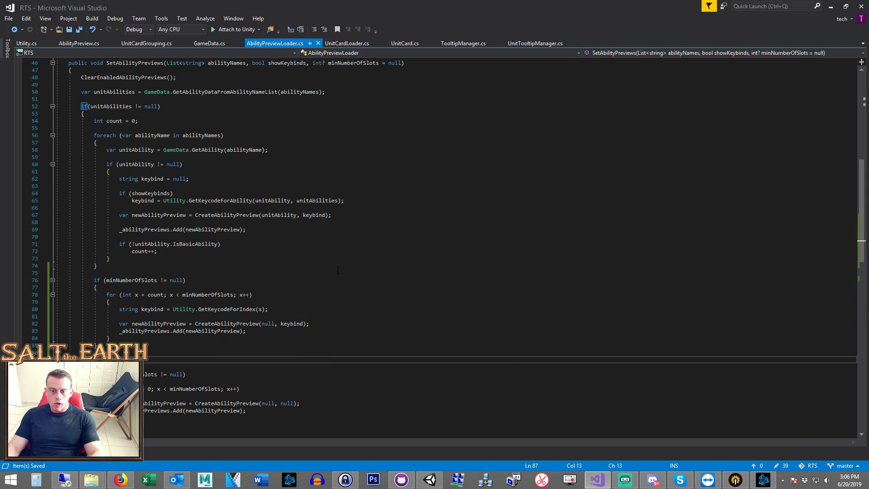
pyautogui.hotkey('alt', 'Tab')
pyautogui.click(418, 26)
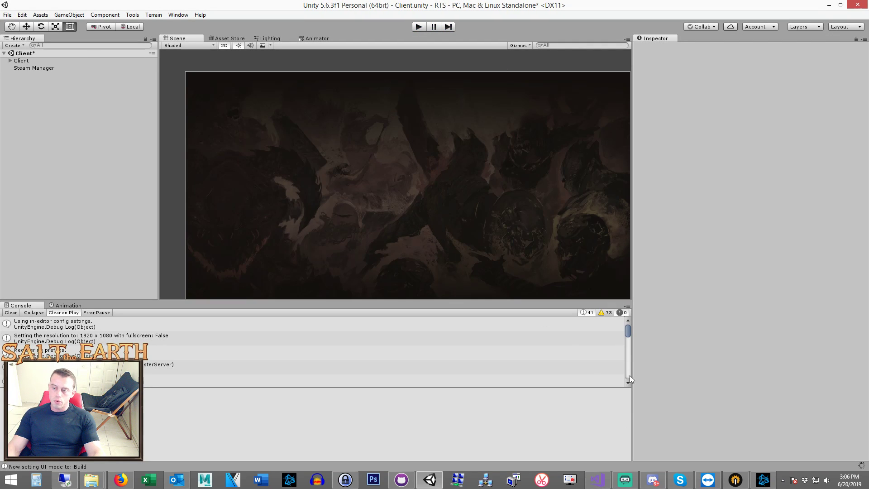
pyautogui.click(418, 29)
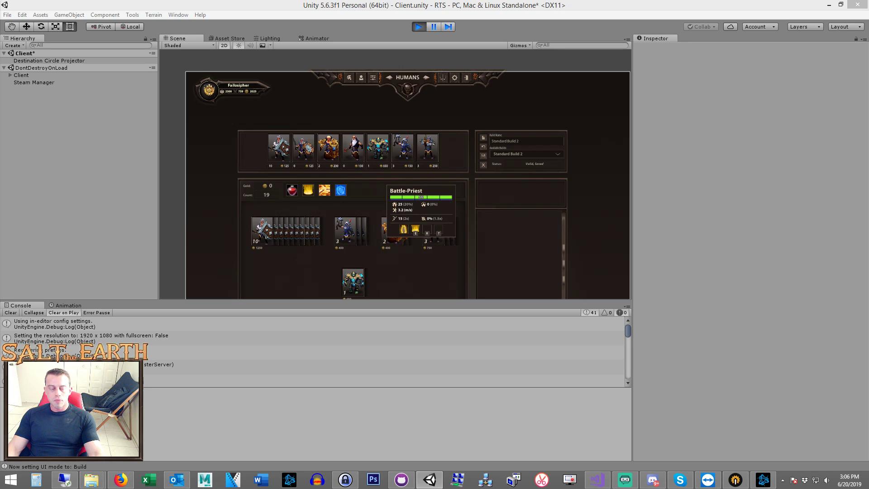
# Step: Stop Play mode and select the keybind assignment on line 80
pyautogui.click(417, 27)
pyautogui.click(597, 480)
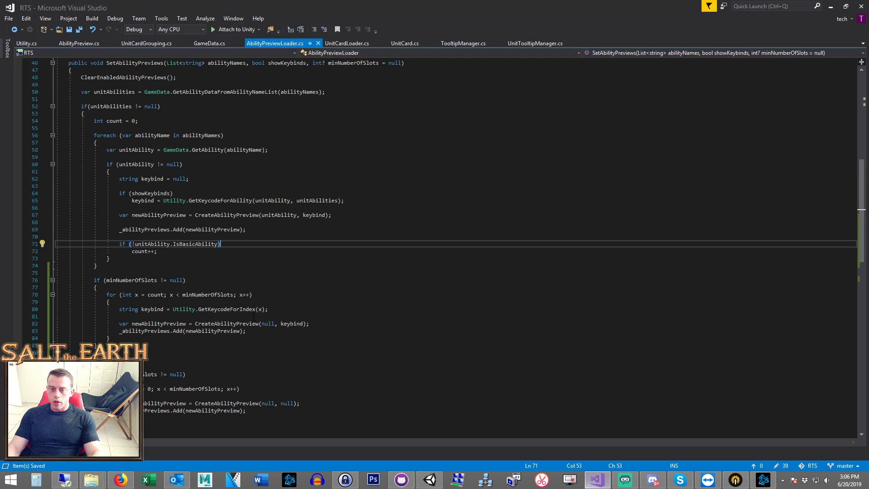
pyautogui.click(254, 272)
pyautogui.scroll(-3, 255, 273)
pyautogui.click(279, 244)
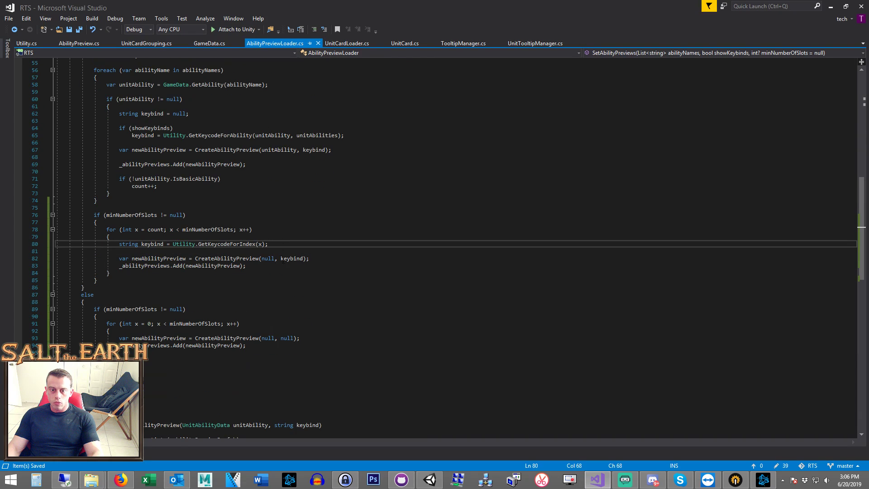
pyautogui.click(282, 257)
pyautogui.moveTo(268, 243); pyautogui.dragTo(120, 244)
# Step: Paste the keybind line into the else-branch loop, pass keybind instead of null, and save
pyautogui.hotkey('ctrl', 'c')
pyautogui.click(266, 331)
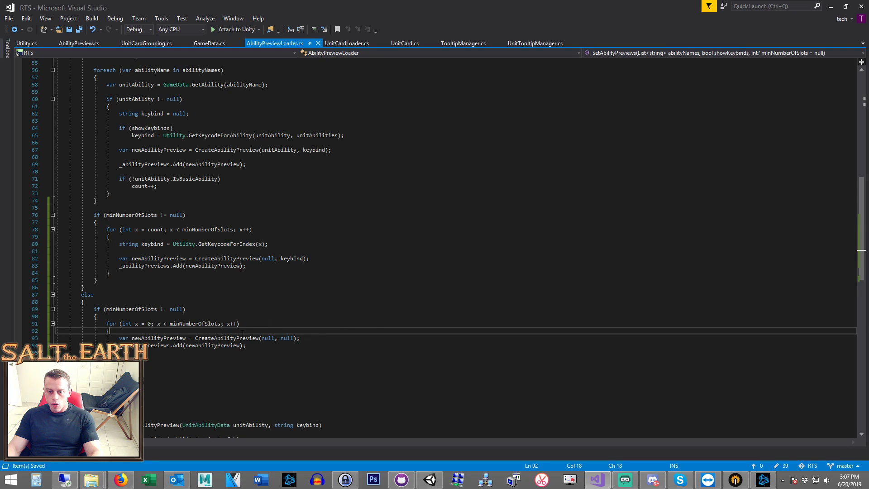
pyautogui.press('Return')
pyautogui.hotkey('ctrl', 'v')
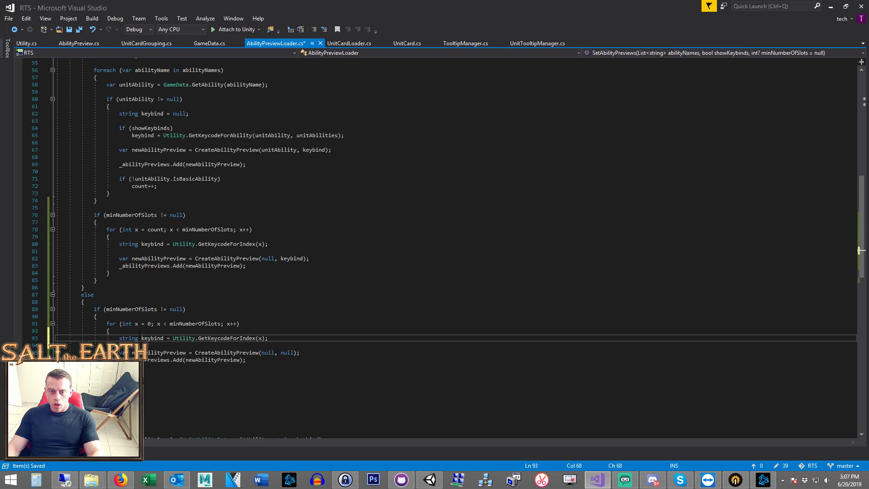
pyautogui.click(164, 337)
pyautogui.doubleClick(287, 352)
pyautogui.hotkey('ctrl', 'v')
pyautogui.hotkey('ctrl', 's')
pyautogui.hotkey('alt', 'Tab')
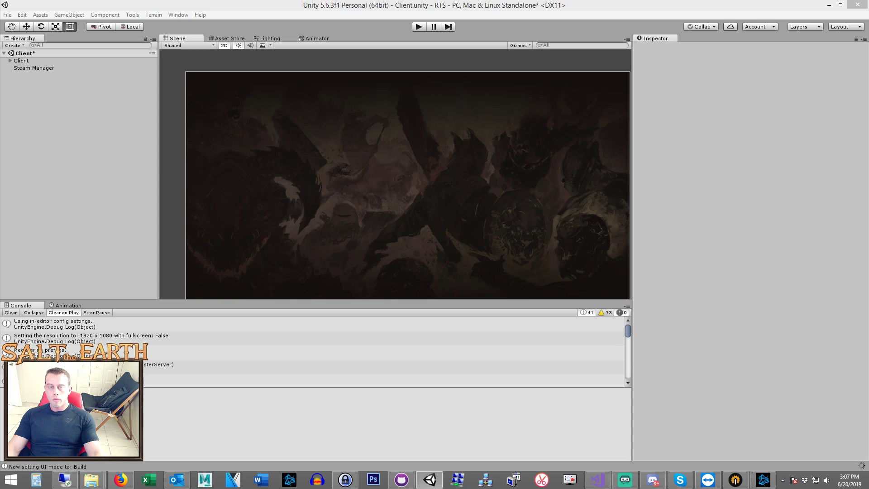
# Step: Clear the Console and start Play mode to relaunch the game
pyautogui.click(10, 312)
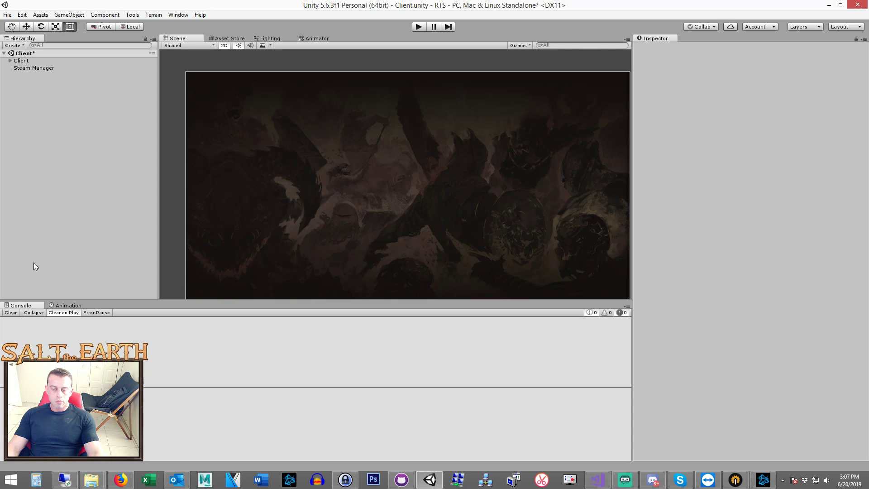
pyautogui.click(418, 26)
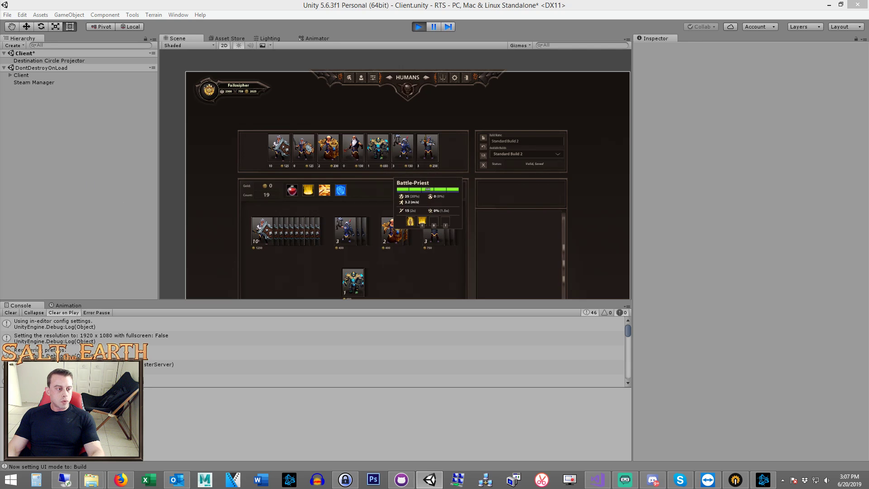
pyautogui.scroll(3, 312, 160)
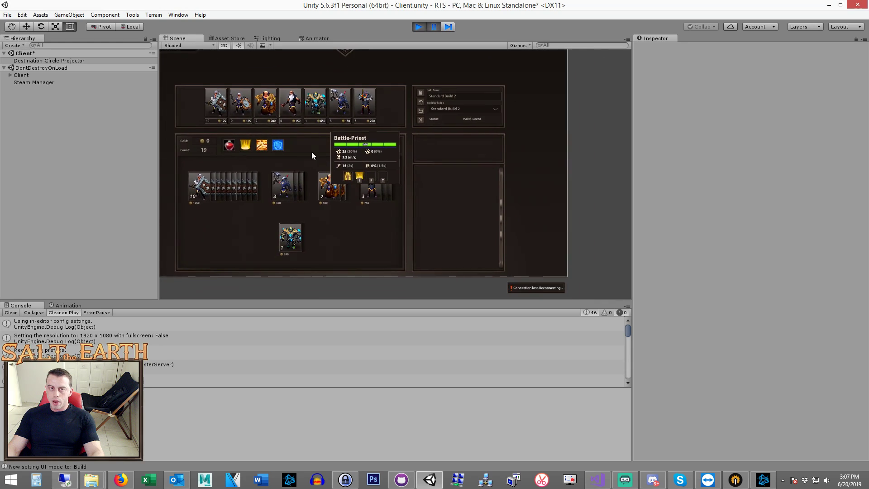
pyautogui.scroll(6, 255, 162)
pyautogui.scroll(3, 375, 202)
pyautogui.scroll(2, 396, 169)
# Step: Expand the tooltip's Abilities and inspect the third slot's Preview Icon and Keybind Background
pyautogui.click(10, 75)
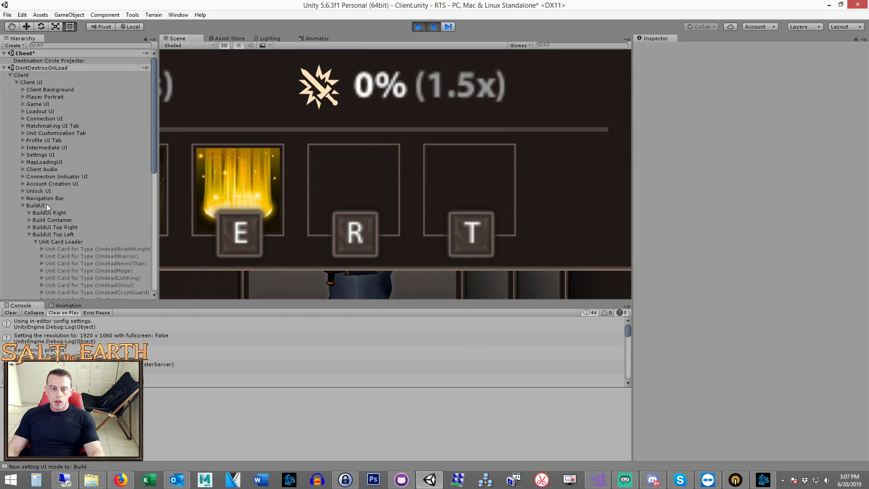
pyautogui.scroll(-4, 76, 182)
pyautogui.click(23, 123)
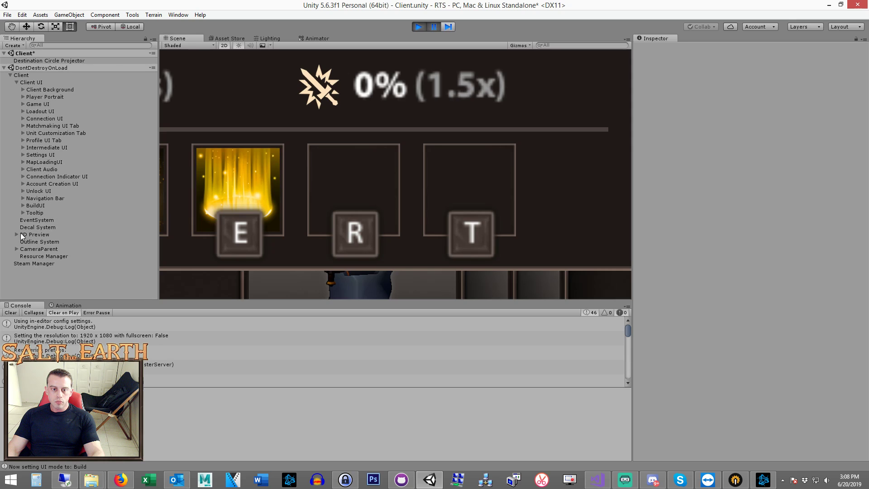
pyautogui.click(20, 212)
pyautogui.click(24, 214)
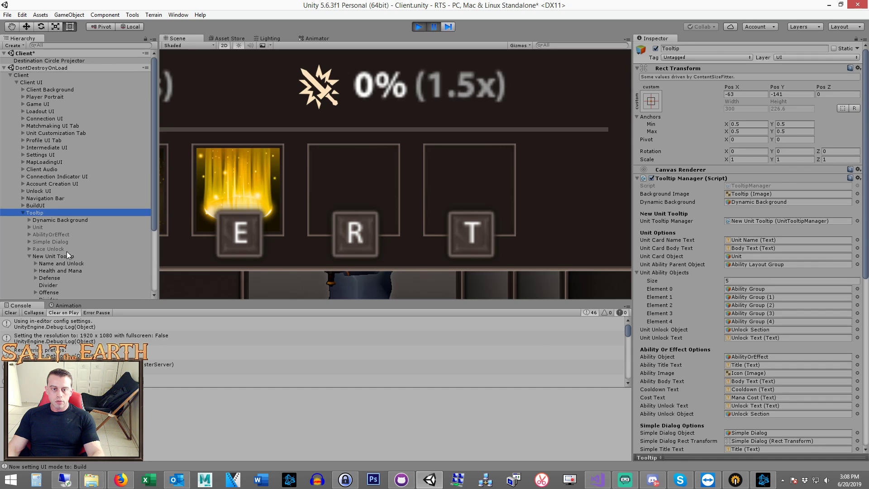
pyautogui.scroll(-4, 75, 238)
pyautogui.click(68, 223)
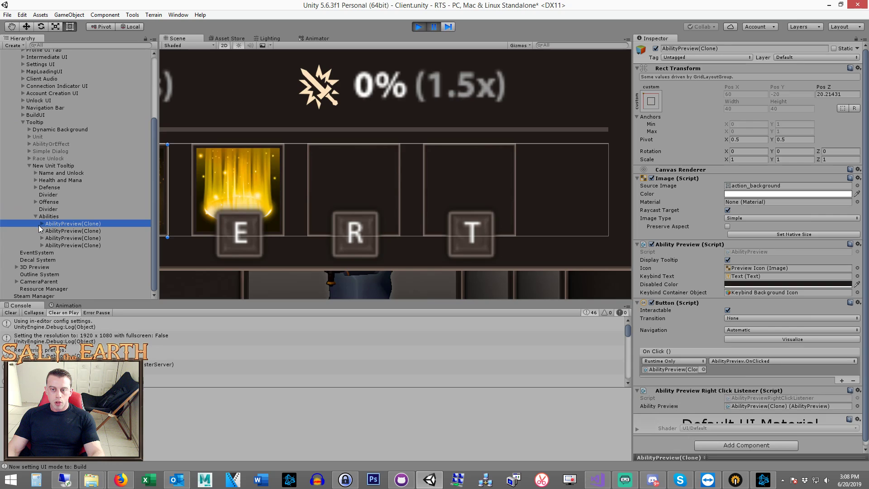
pyautogui.click(45, 239)
pyautogui.click(43, 239)
pyautogui.click(76, 245)
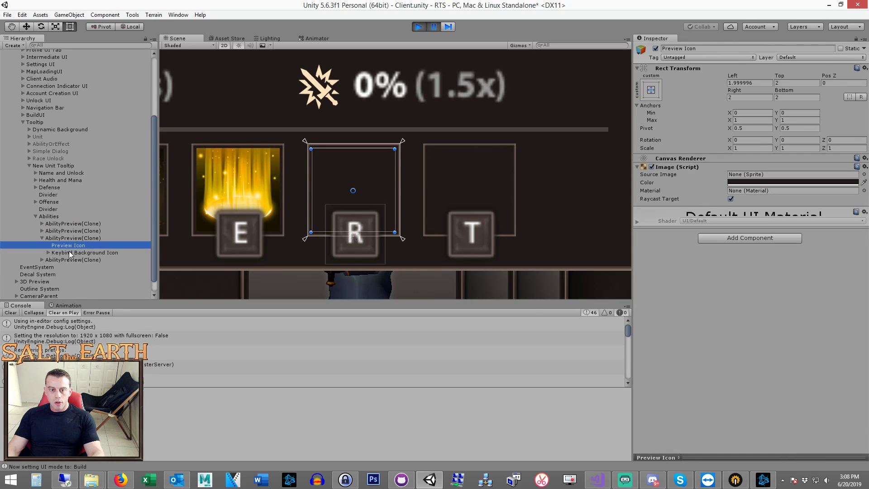
pyautogui.click(75, 253)
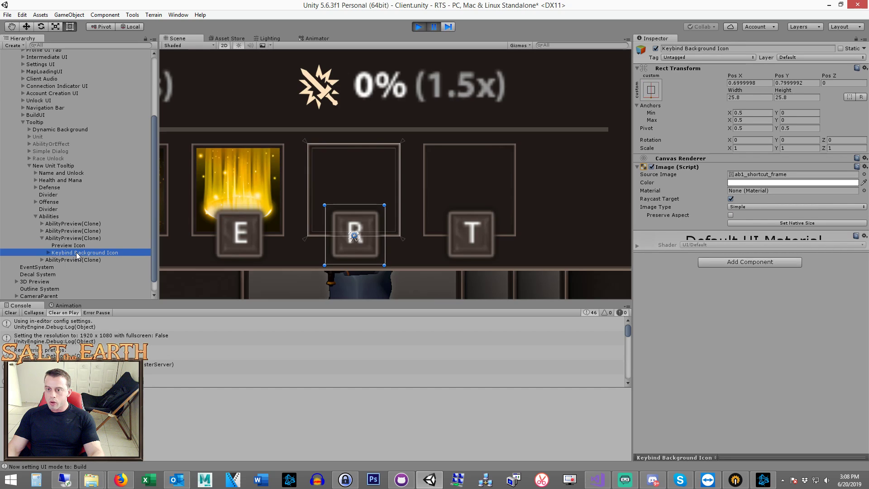
pyautogui.press('Up')
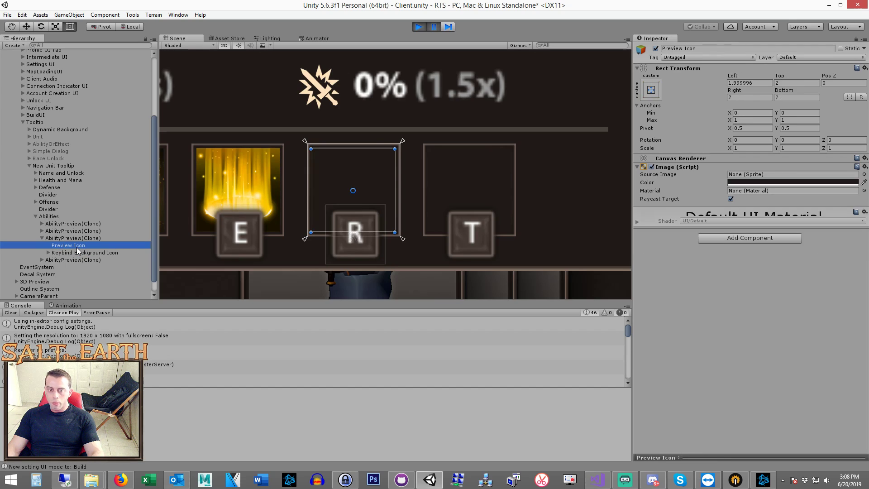
pyautogui.press('Up')
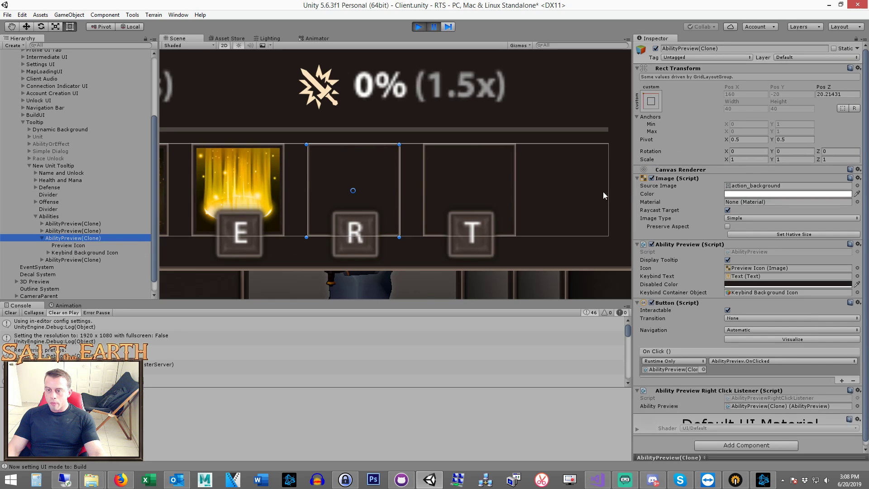
pyautogui.click(652, 178)
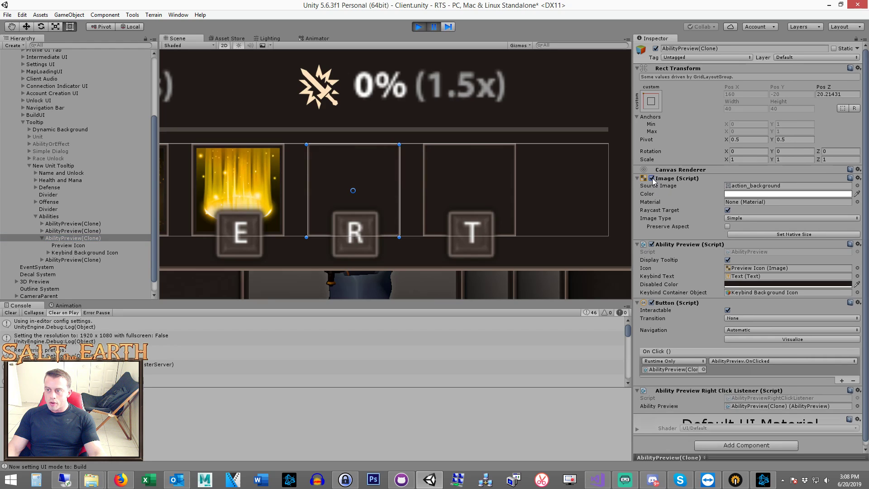
pyautogui.scroll(2, 397, 204)
pyautogui.scroll(2, 353, 195)
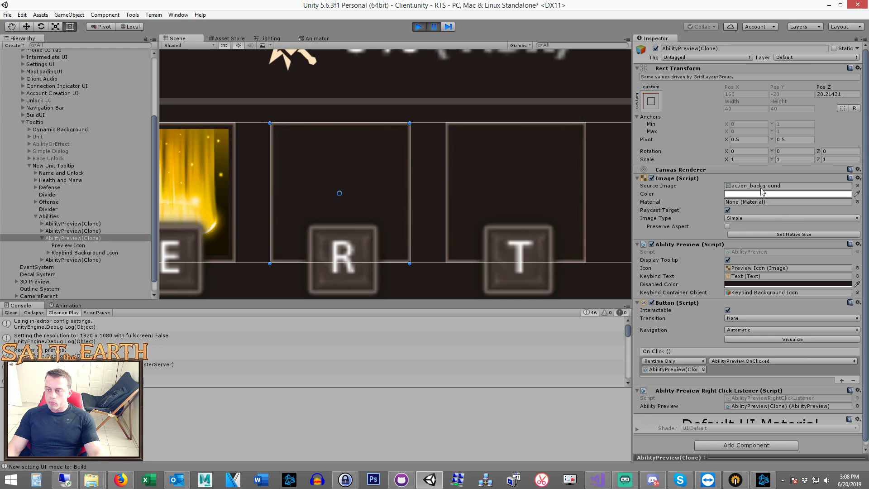
# Step: Examine the E slot's preview icon, keybind background and background image source
pyautogui.click(67, 230)
pyautogui.click(42, 231)
pyautogui.click(70, 238)
pyautogui.moveTo(263, 230); pyautogui.dragTo(431, 230, button='middle')
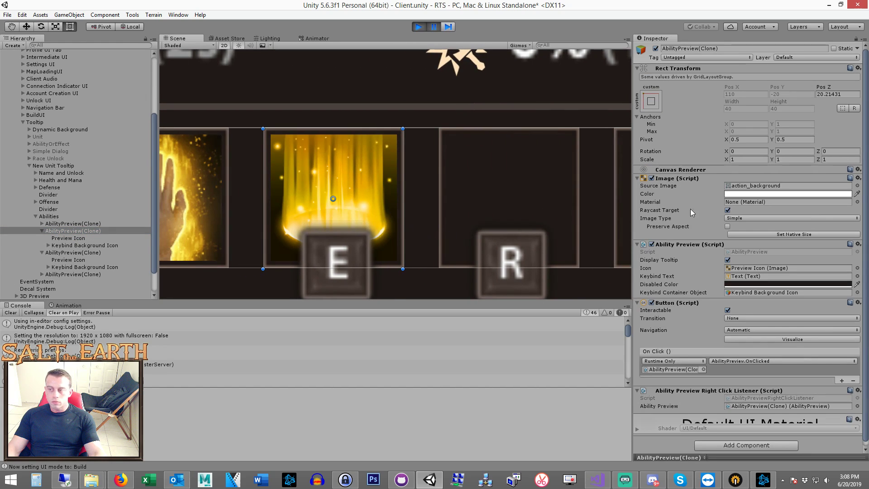
pyautogui.click(753, 187)
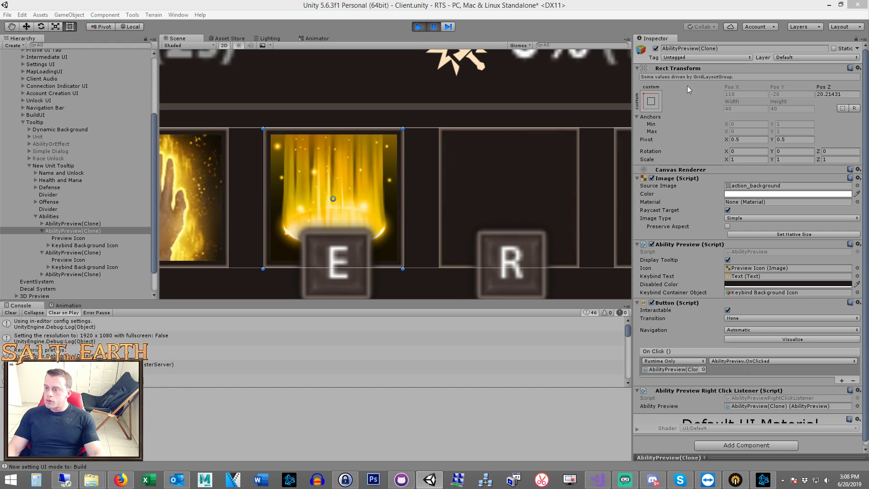
pyautogui.click(94, 238)
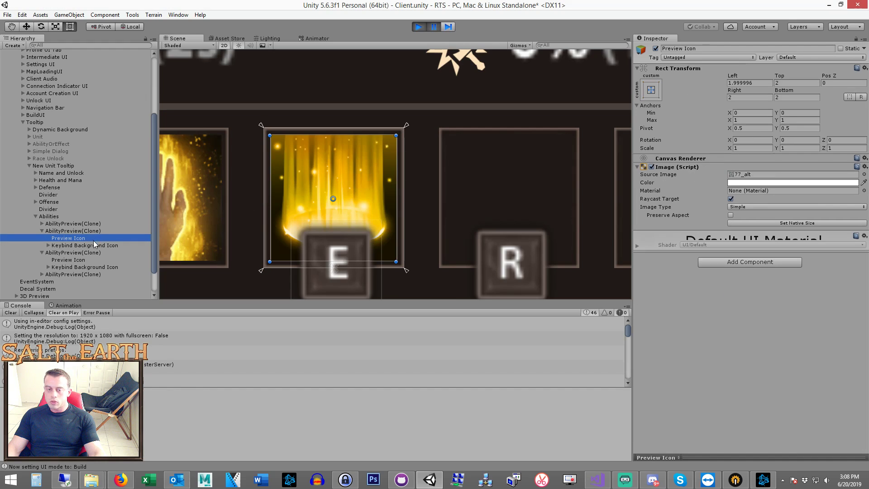
pyautogui.click(67, 230)
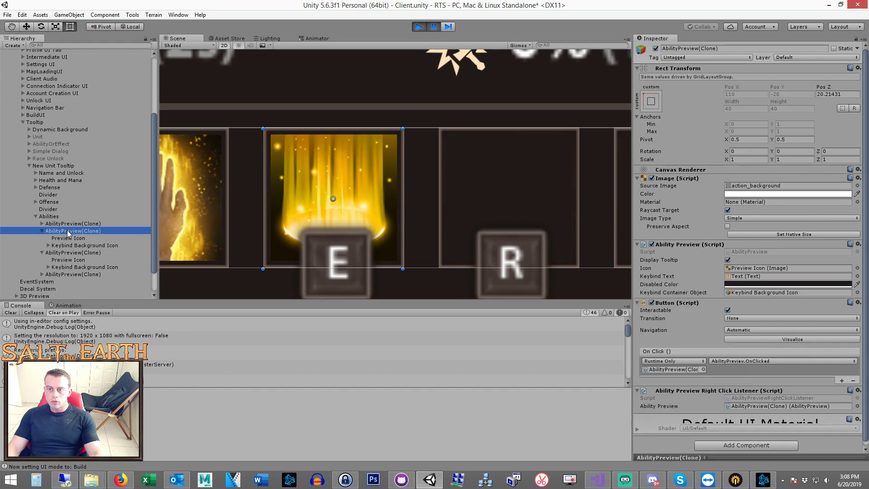
pyautogui.click(78, 245)
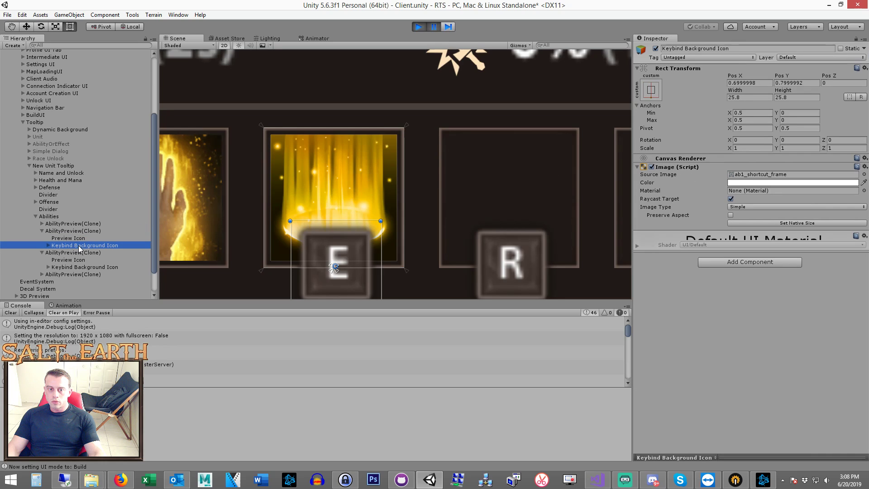
pyautogui.click(63, 252)
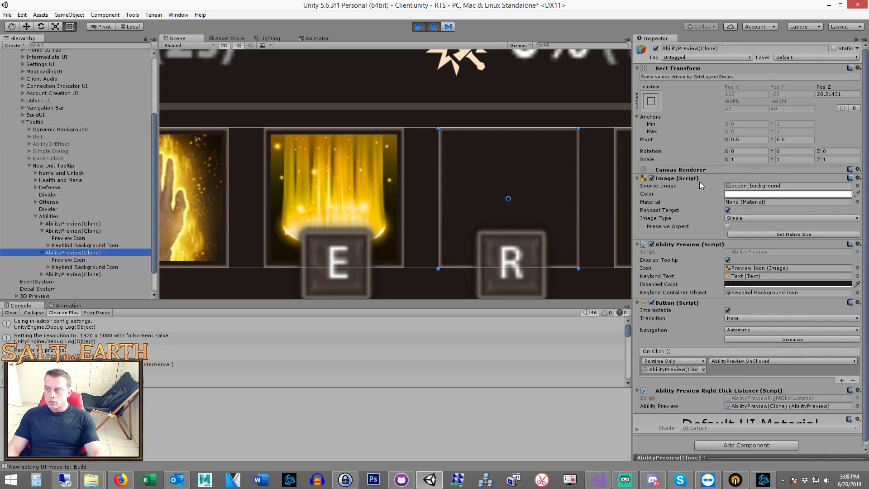
# Step: Open the action_background texture's import settings and preview it beside the empty R slot
pyautogui.click(759, 188)
pyautogui.doubleClick(754, 185)
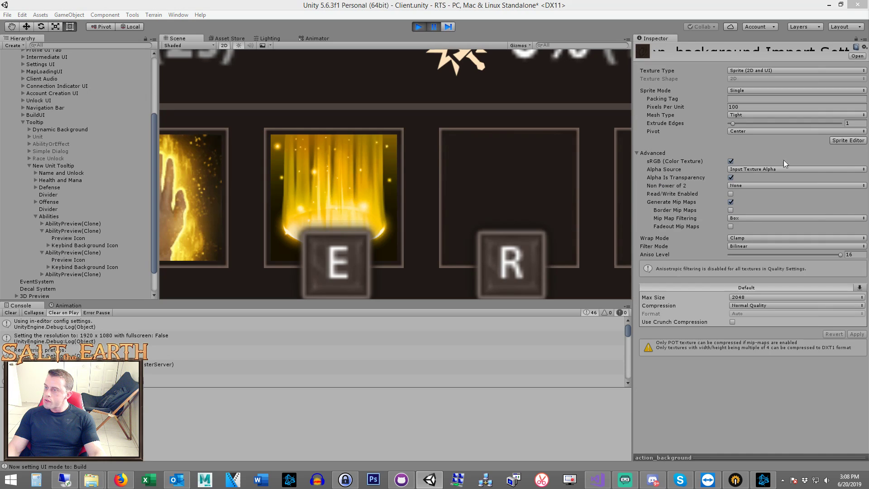
pyautogui.moveTo(536, 202)
pyautogui.mouseDown(button='middle')
pyautogui.moveTo(367, 205)
pyautogui.moveTo(389, 165)
pyautogui.mouseUp(button='middle')
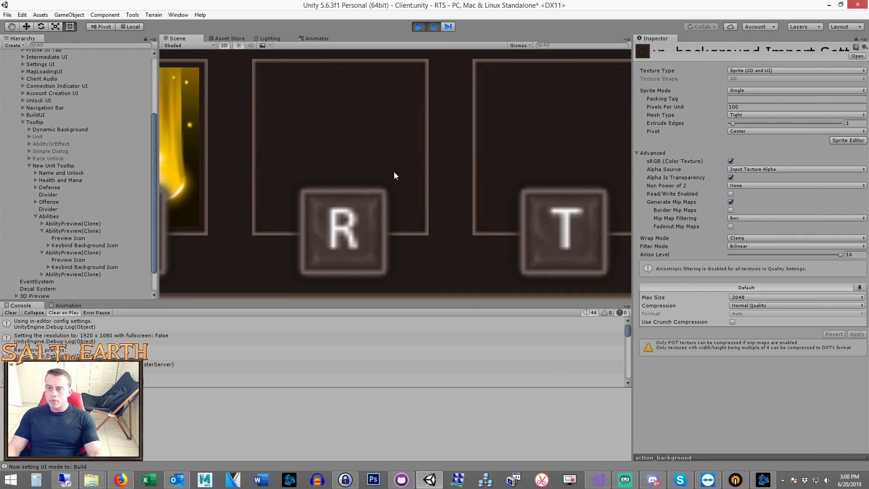
pyautogui.scroll(-2, 393, 172)
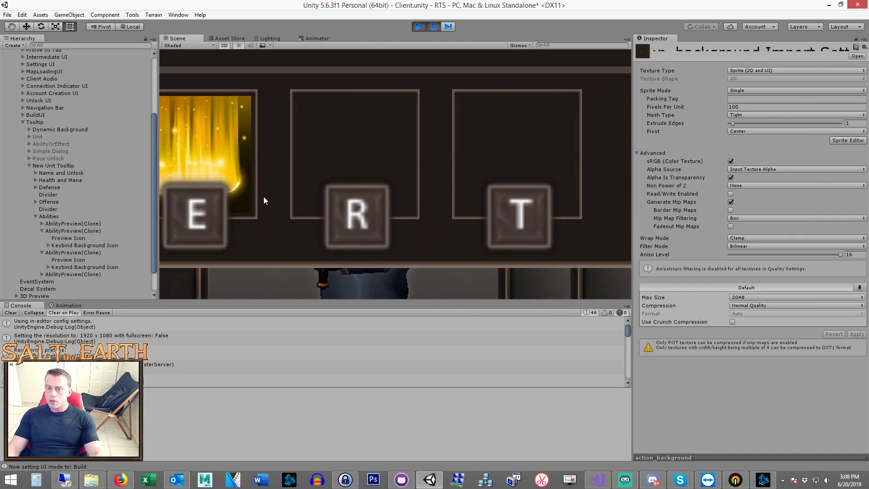
pyautogui.click(72, 252)
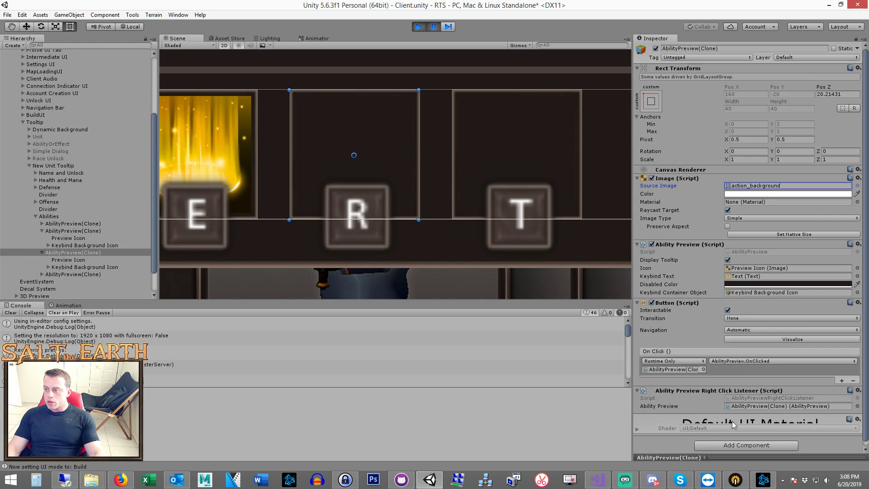
pyautogui.moveTo(730, 456); pyautogui.dragTo(749, 228)
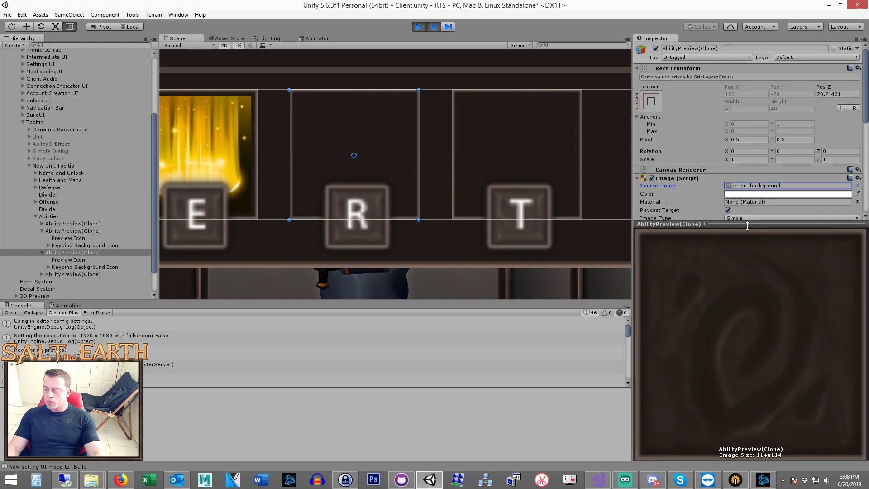
pyautogui.click(749, 228)
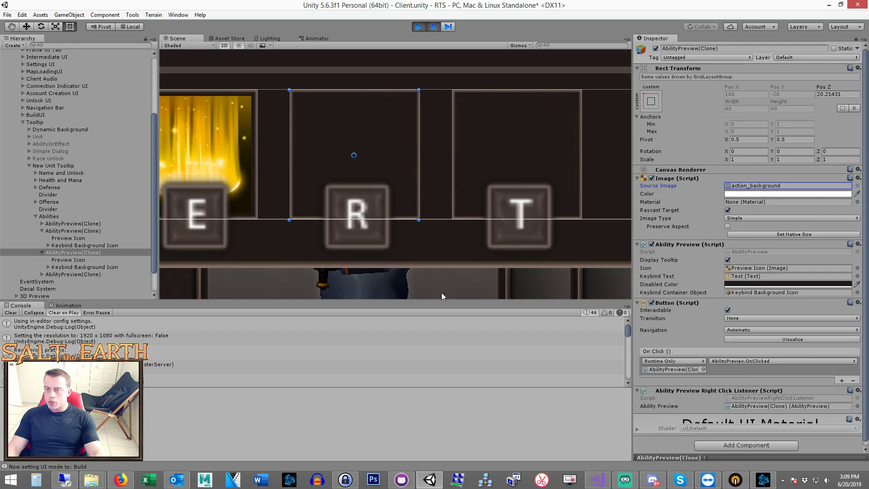
# Step: Deactivate the R slot's Preview Icon and open action_background in Photoshop
pyautogui.click(65, 260)
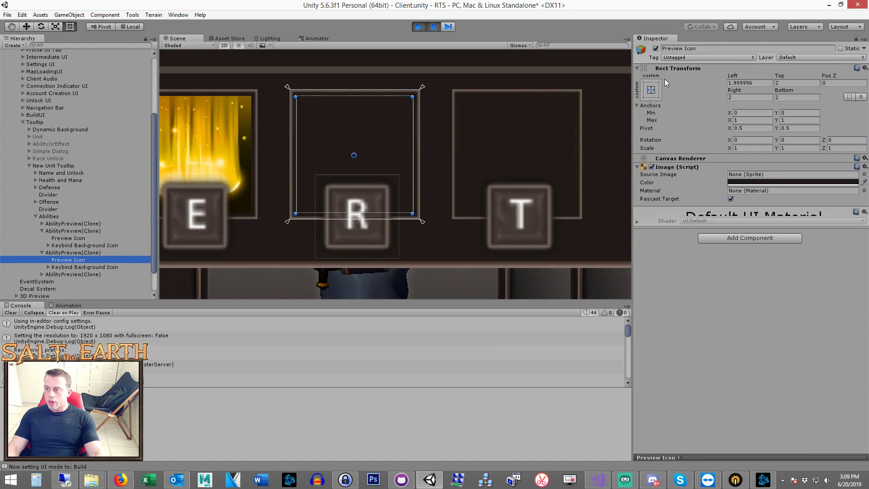
pyautogui.click(656, 49)
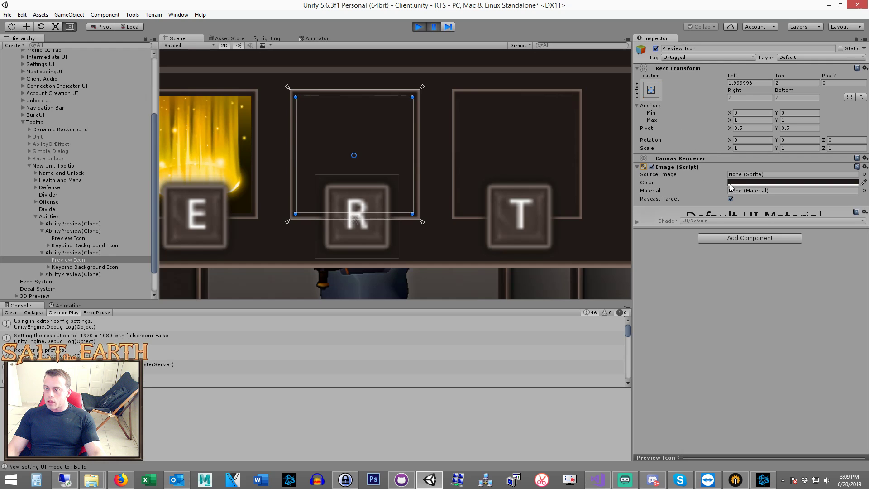
pyautogui.click(655, 50)
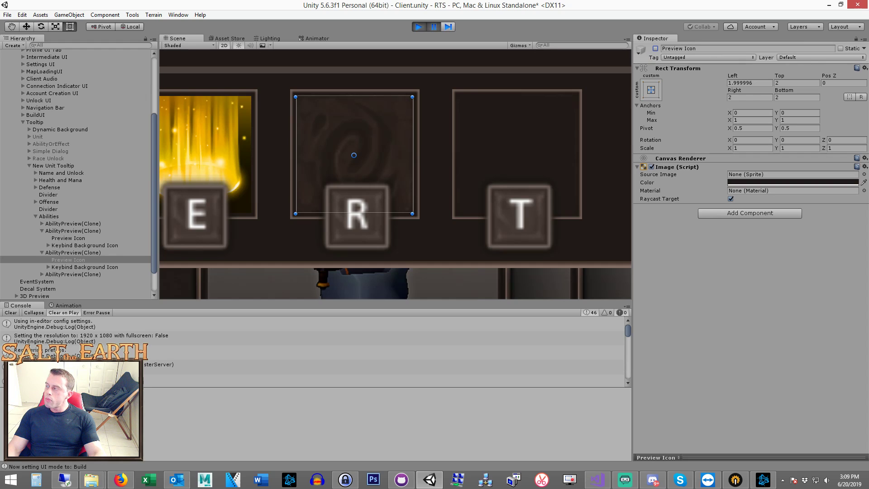
pyautogui.doubleClick(302, 217)
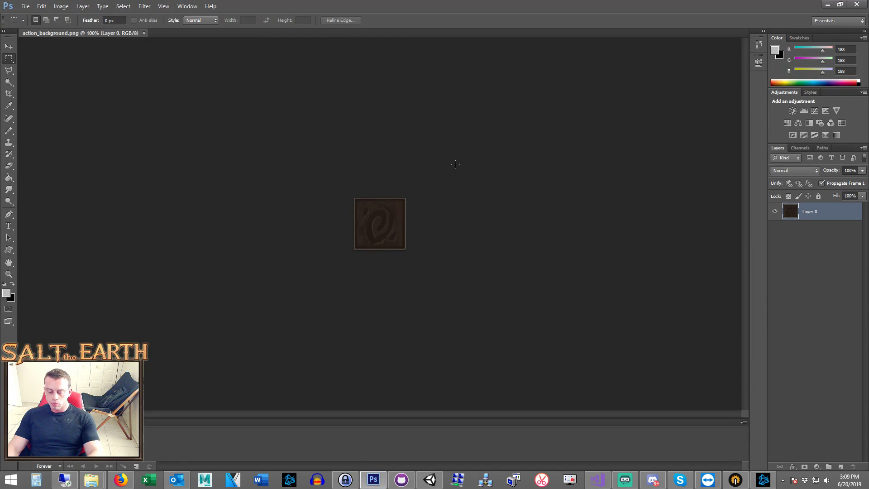
# Step: Enlarge the action_background swirl texture in Photoshop, then return to the E slot's Preview Icon in Unity
pyautogui.hotkey('ctrl', '+')
pyautogui.hotkey('ctrl', '+')
pyautogui.hotkey('ctrl', '+')
pyautogui.hotkey('ctrl', '+')
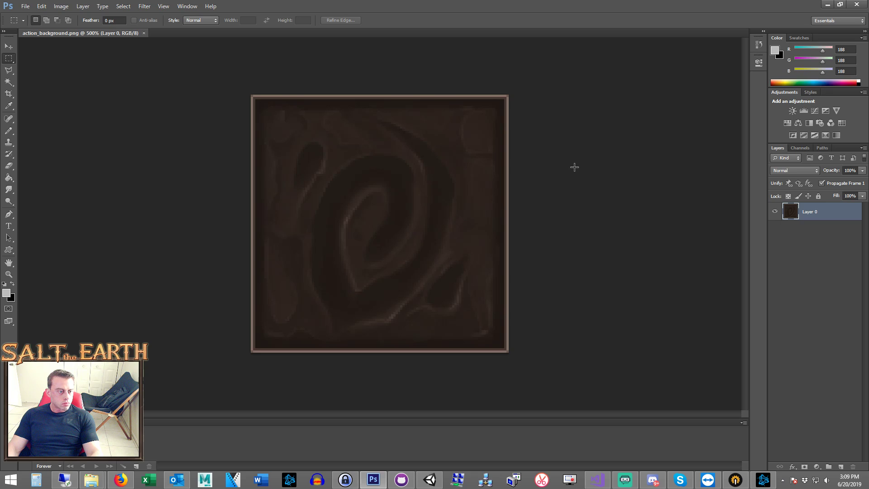
pyautogui.hotkey('alt', 'Tab')
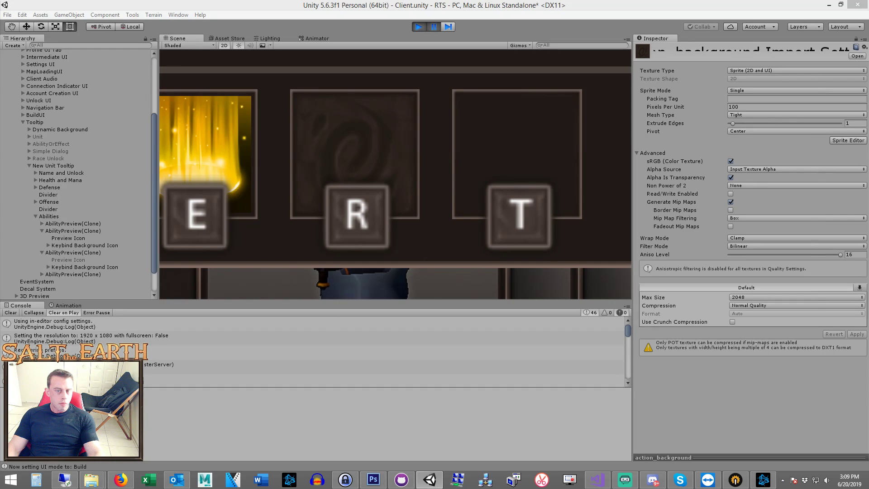
pyautogui.click(373, 480)
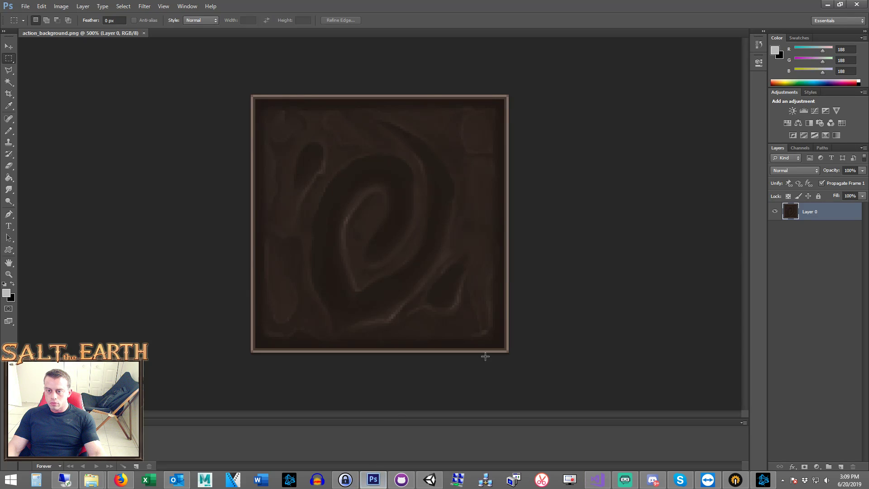
pyautogui.click(429, 480)
pyautogui.click(70, 237)
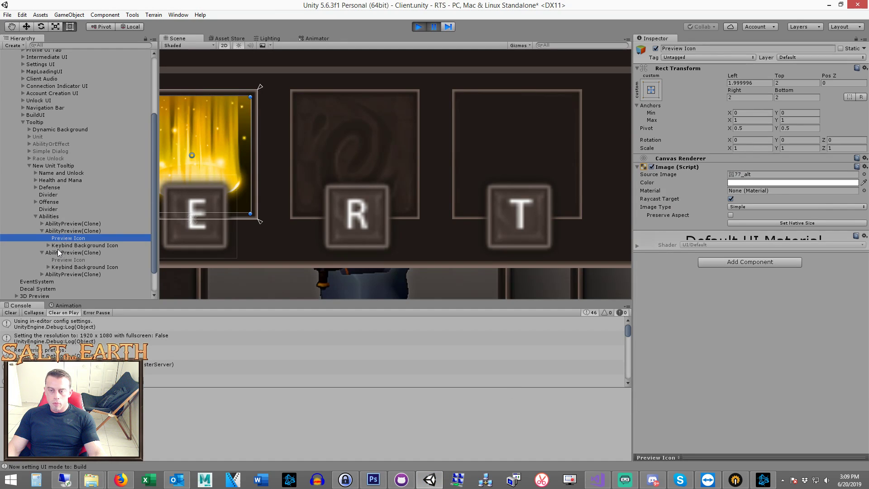
# Step: Move from the AbilityPreviewLoader code to the AbilityPreview script
pyautogui.click(597, 480)
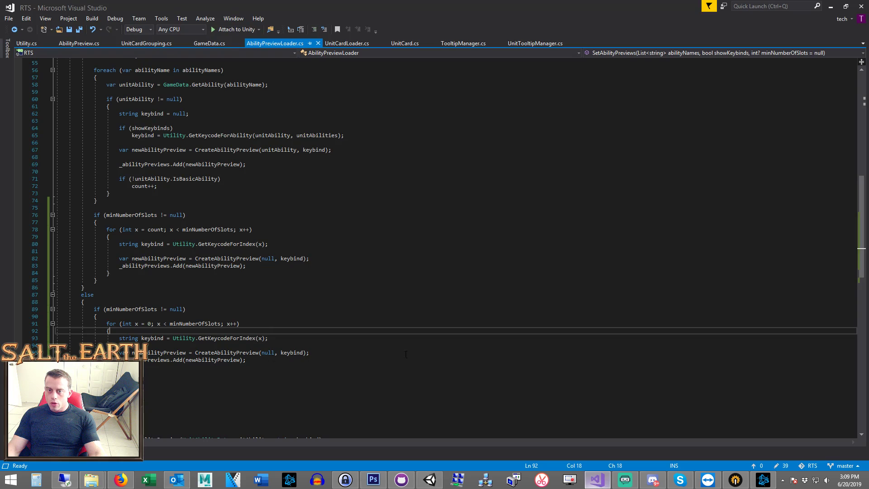
pyautogui.click(231, 136)
pyautogui.click(294, 104)
pyautogui.click(72, 44)
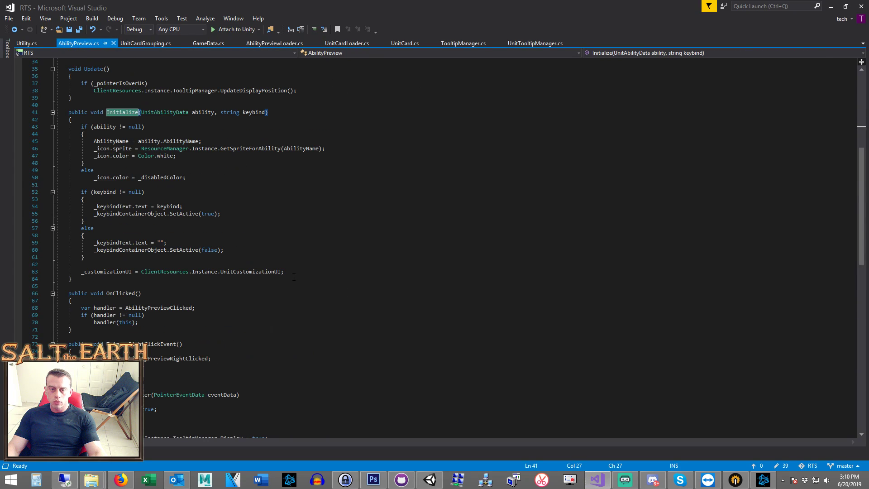
pyautogui.scroll(1, 233, 245)
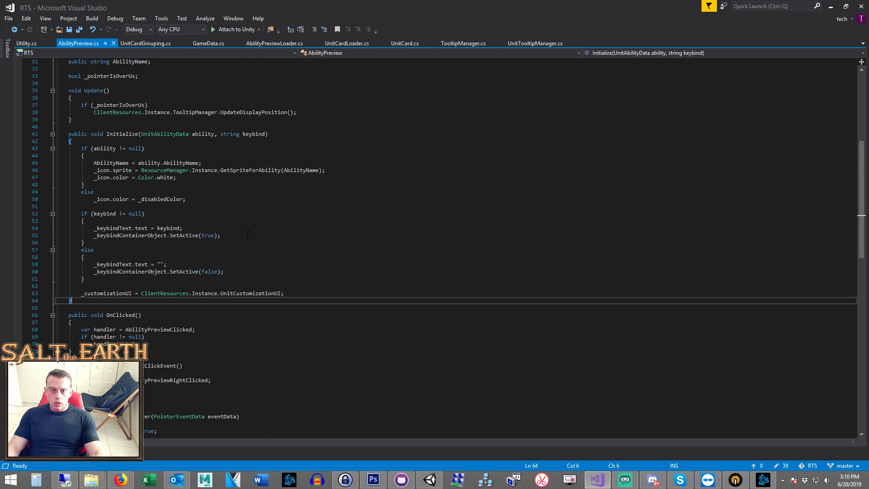
# Step: Add '_icon.enabled = ability != null;' at the start of Initialize
pyautogui.click(198, 177)
pyautogui.doubleClick(180, 200)
pyautogui.click(182, 183)
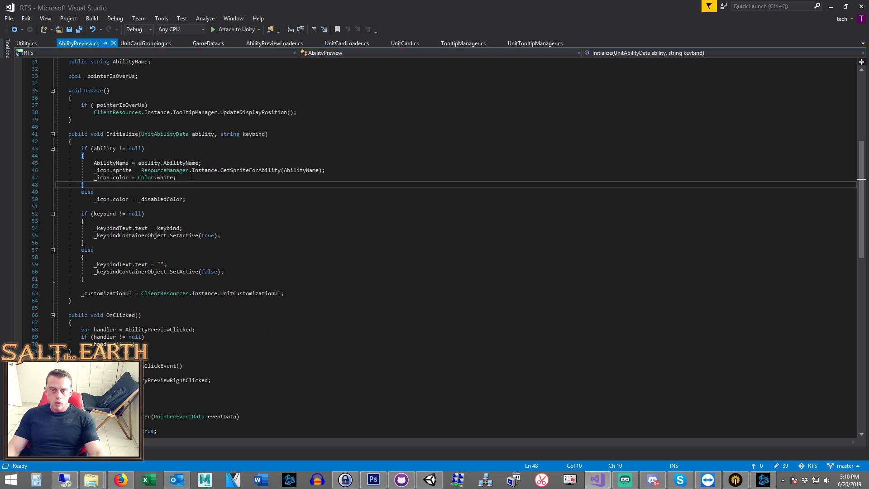
pyautogui.click(196, 179)
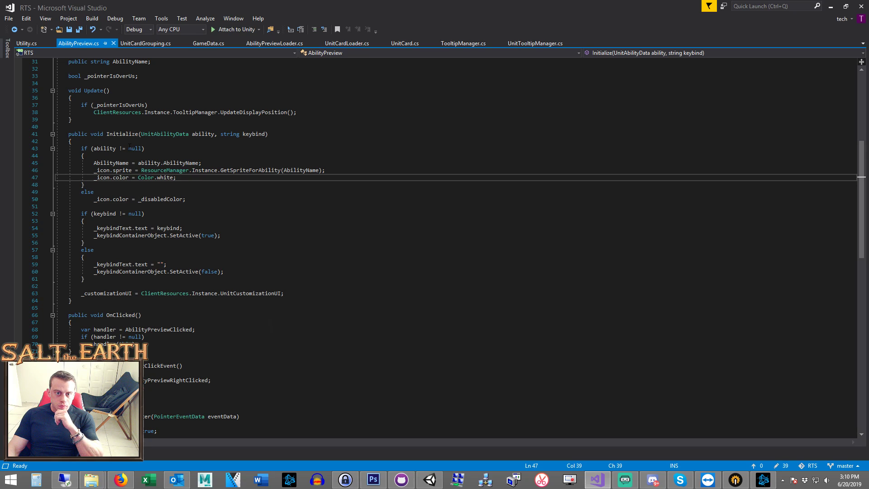
pyautogui.press('Up')
pyautogui.press('Up')
pyautogui.press('Up')
pyautogui.press('Return')
pyautogui.press('Return')
pyautogui.press('Up')
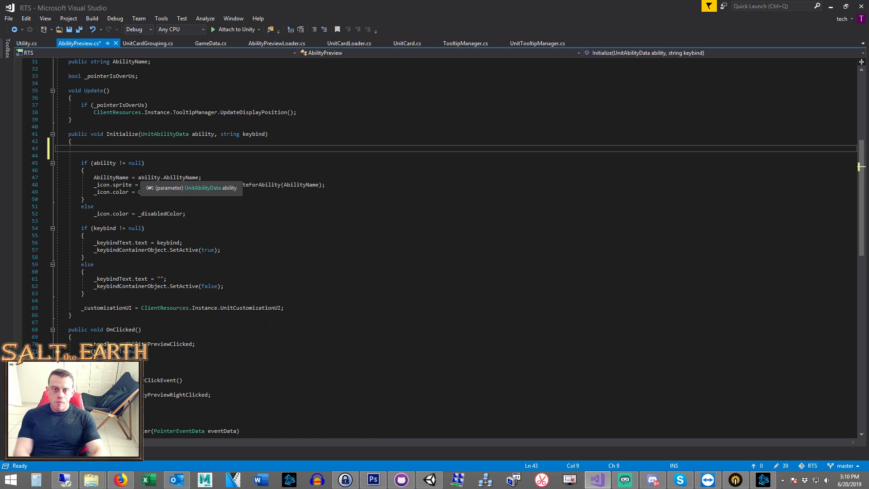
pyautogui.write('_icon')
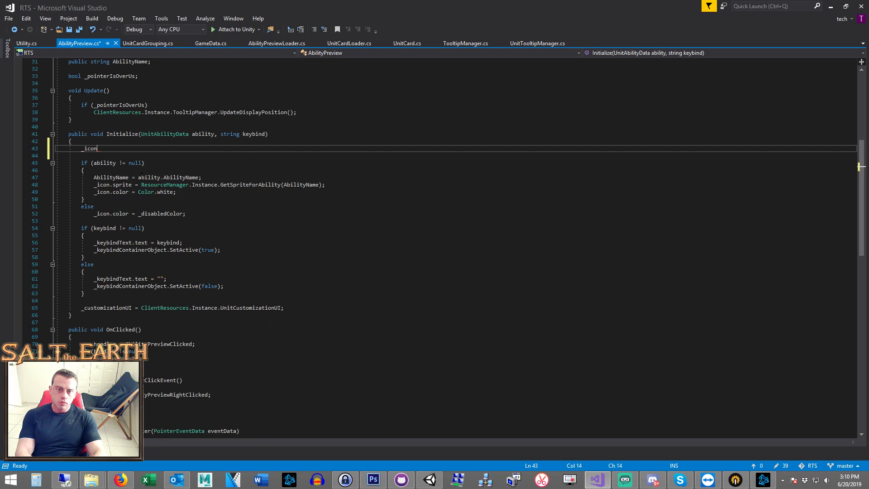
pyautogui.write('.enabled = ')
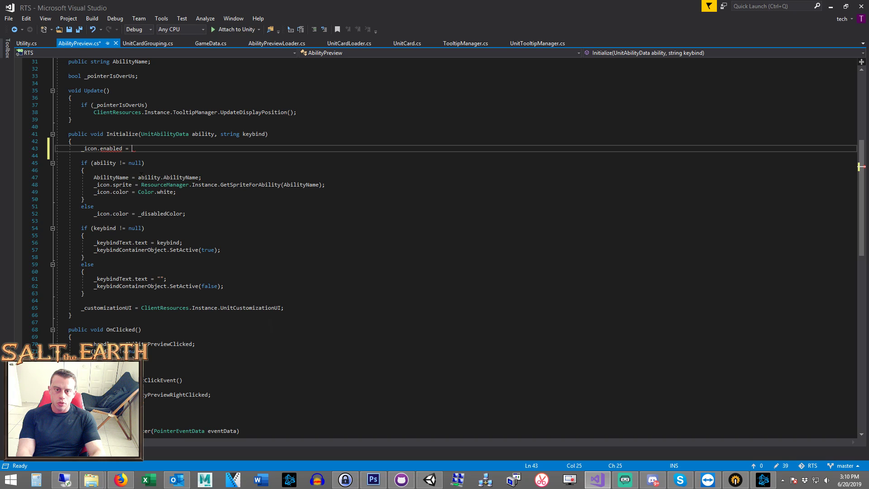
pyautogui.write('ability ==')
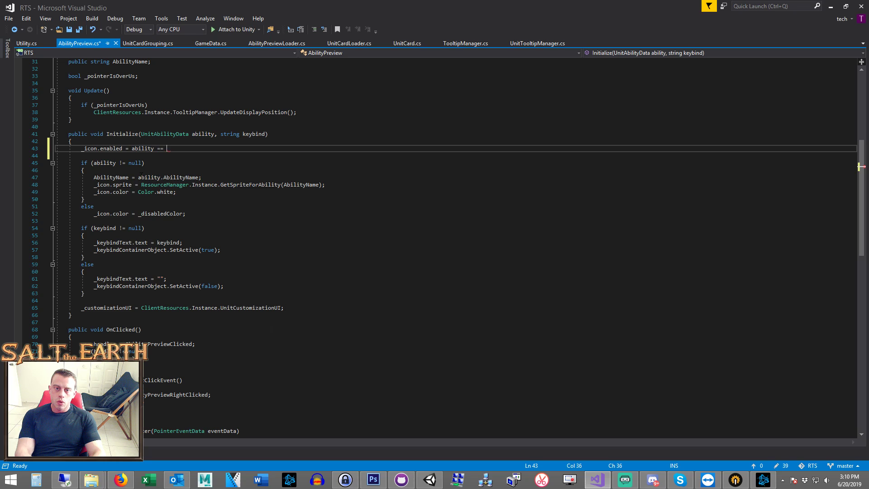
pyautogui.write(' null;')
pyautogui.click(189, 163)
pyautogui.press('Up')
pyautogui.press('Up')
pyautogui.hotkey('ctrl', 'Right')
pyautogui.press('Delete')
pyautogui.press('Up')
# Step: Comment out the Color.white icon line and select the disabled-colour else branch
pyautogui.click(94, 192)
pyautogui.write('///')
pyautogui.press('Down')
pyautogui.press('Down')
pyautogui.press('Down')
pyautogui.click(145, 242)
pyautogui.moveTo(186, 213); pyautogui.dragTo(56, 206)
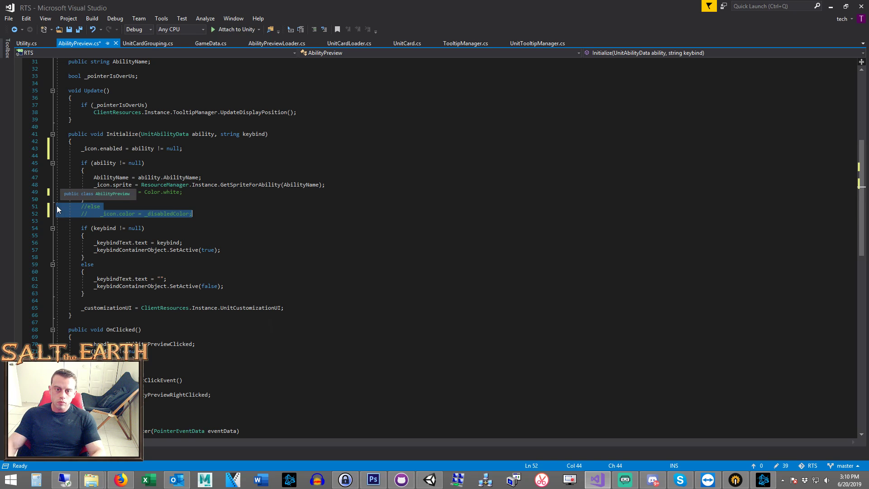
# Step: Comment out the disabled-colour else branch with Ctrl+K and save AbilityPreview
pyautogui.hotkey('ctrl', 'k')
pyautogui.hotkey('ctrl', 'c')
pyautogui.click(81, 155)
pyautogui.hotkey('ctrl', 's')
# Step: Run the game in Unity to test the icon change
pyautogui.hotkey('alt', 'Tab')
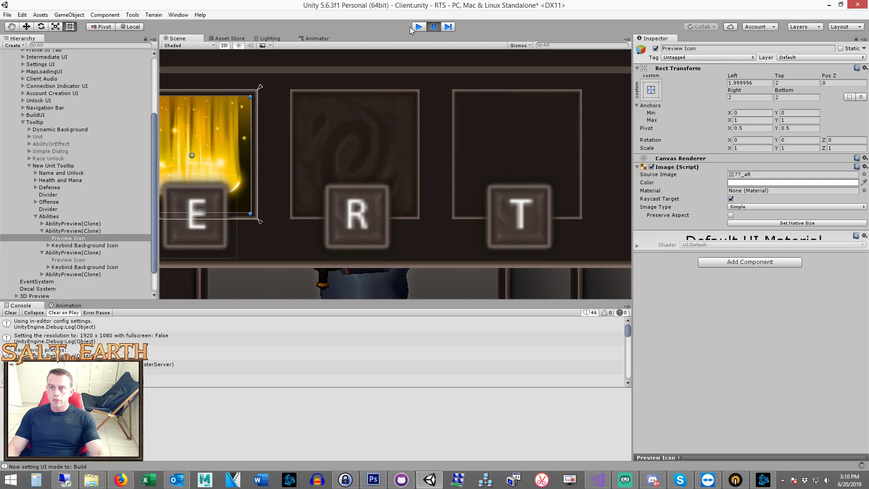
pyautogui.click(409, 27)
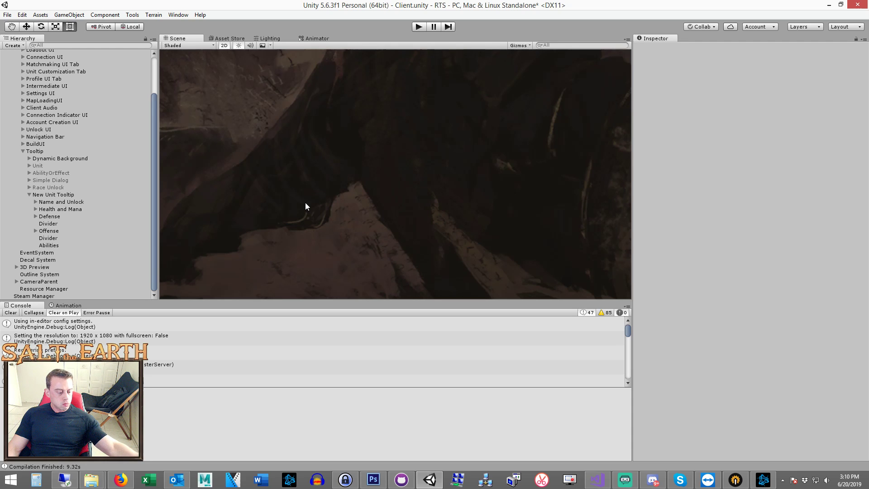
pyautogui.scroll(-2, 382, 159)
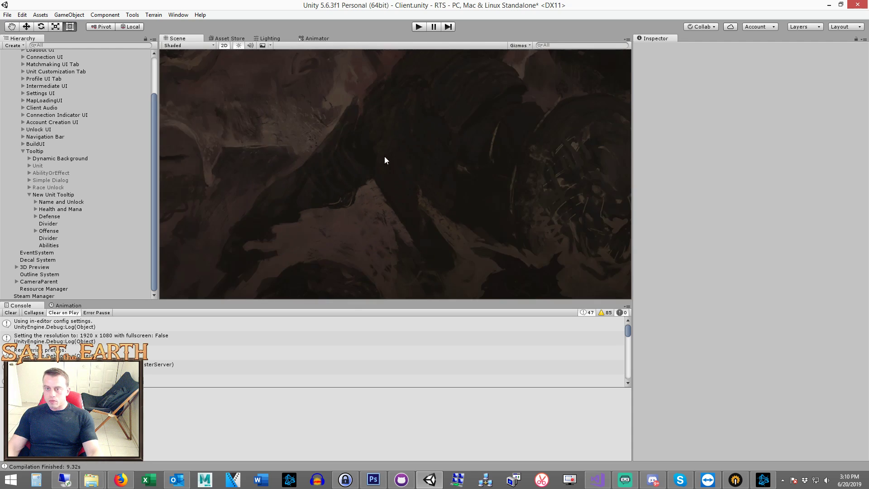
pyautogui.scroll(-2, 382, 163)
pyautogui.scroll(-2, 388, 168)
pyautogui.click(419, 26)
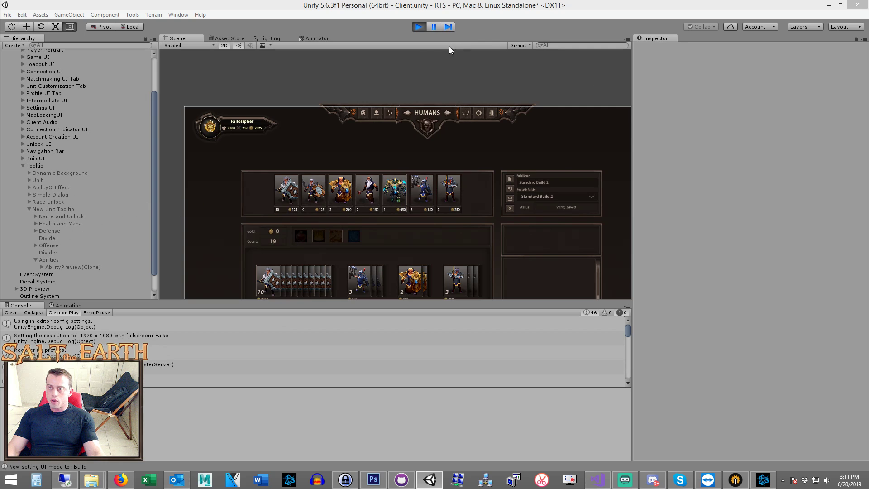
# Step: Stop play mode and place an expanded AbilityPreview prefab copy in the scene
pyautogui.click(418, 26)
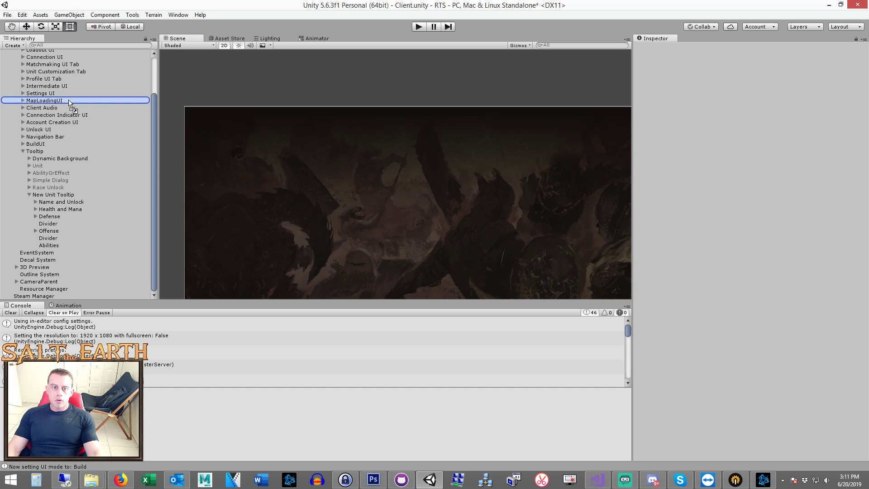
pyautogui.moveTo(74, 100); pyautogui.dragTo(84, 95)
pyautogui.press('f')
pyautogui.click(23, 101)
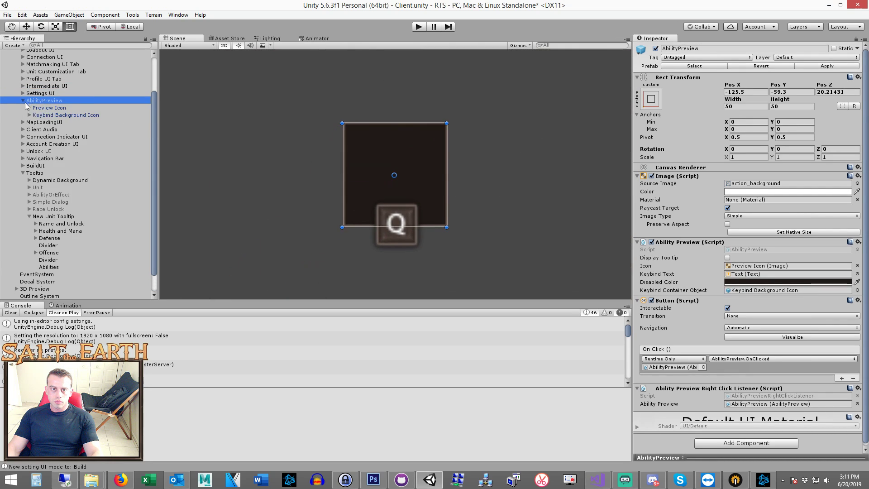
# Step: Set the Preview Icon colour to white, apply it to the prefab, and delete the copy
pyautogui.click(780, 191)
pyautogui.moveTo(32, 70); pyautogui.dragTo(20, 44)
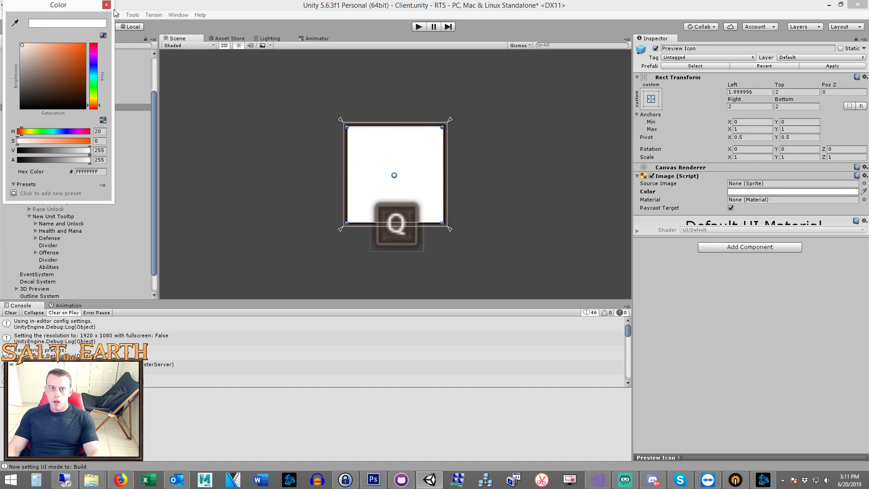
pyautogui.click(138, 24)
pyautogui.click(58, 101)
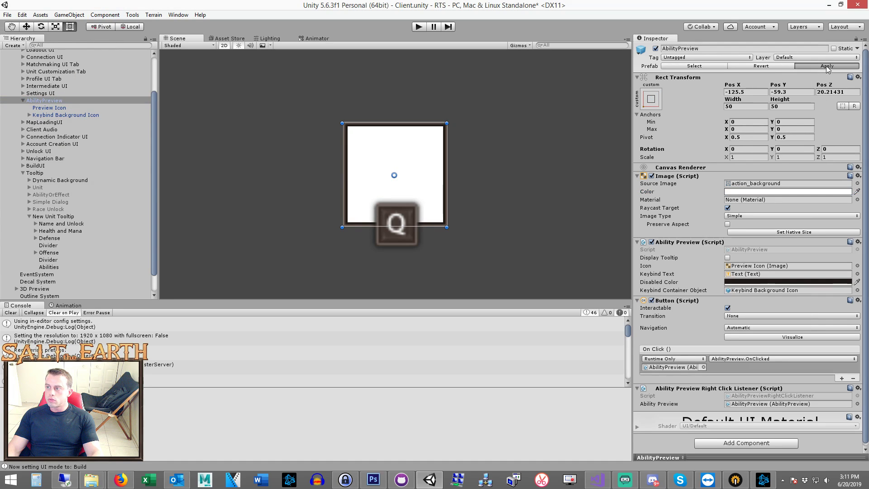
pyautogui.press('Delete')
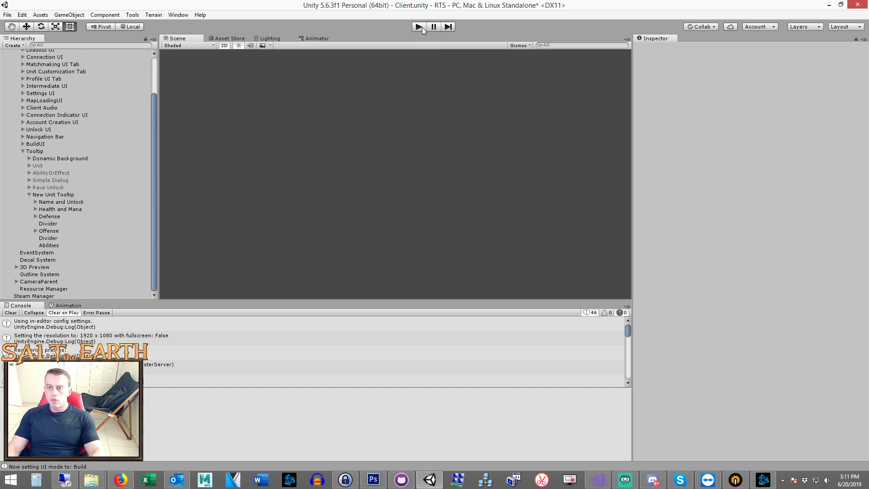
# Step: Run the game, bring the Battle-Priest tooltip into view, and select its Abilities container
pyautogui.click(418, 28)
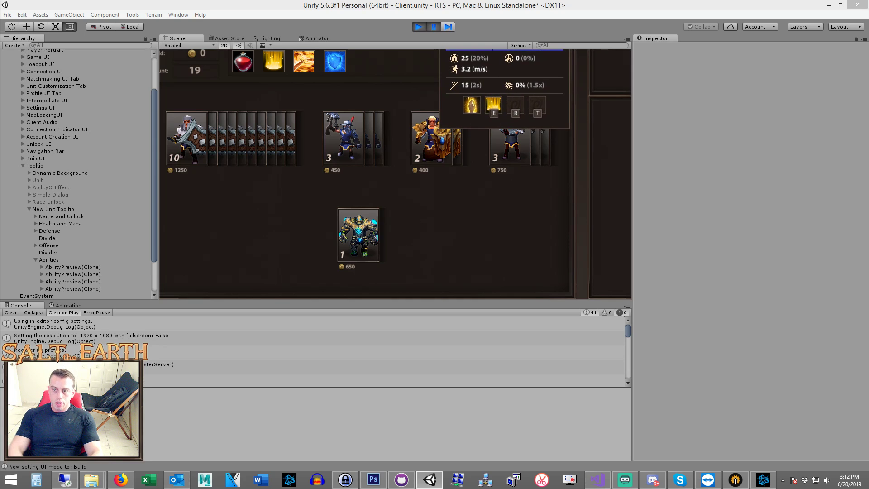
pyautogui.moveTo(378, 167); pyautogui.dragTo(239, 199, button='middle')
pyautogui.click(40, 258)
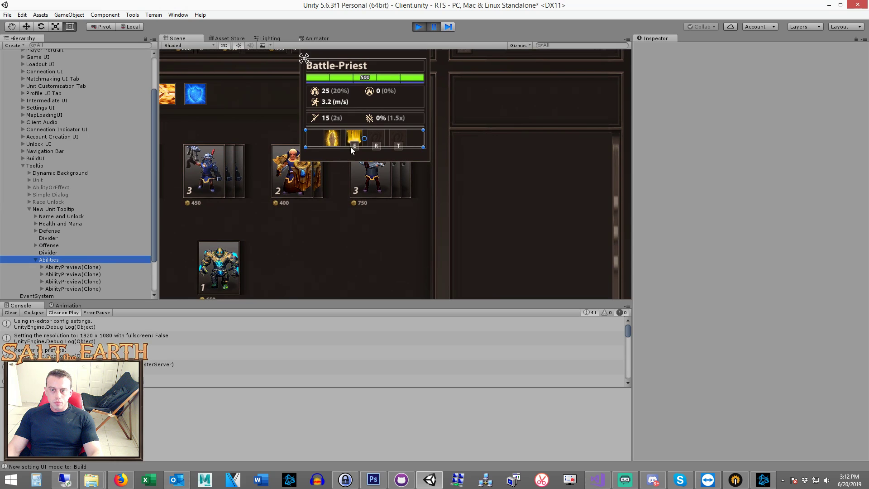
pyautogui.scroll(3, 389, 155)
pyautogui.scroll(2, 364, 151)
# Step: Set the Abilities Grid Layout Group top padding to 10, re-entering it after stopping play
pyautogui.moveTo(365, 150); pyautogui.dragTo(466, 225, button='middle')
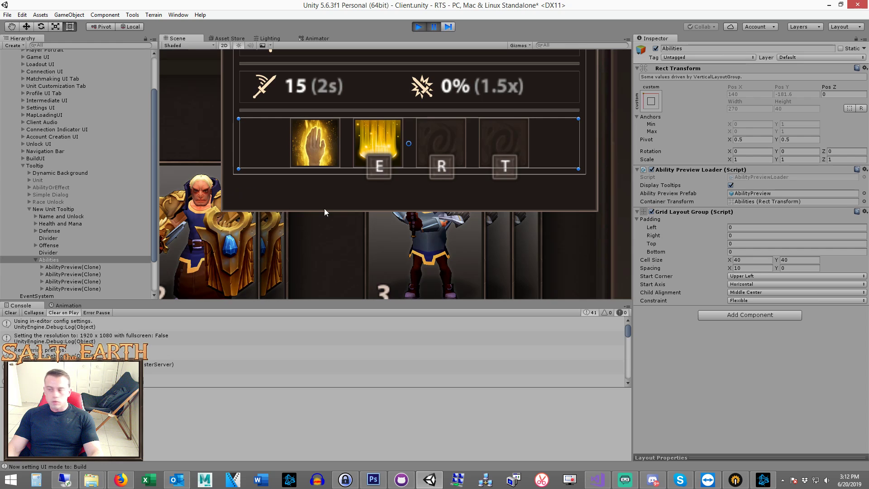
pyautogui.click(733, 243)
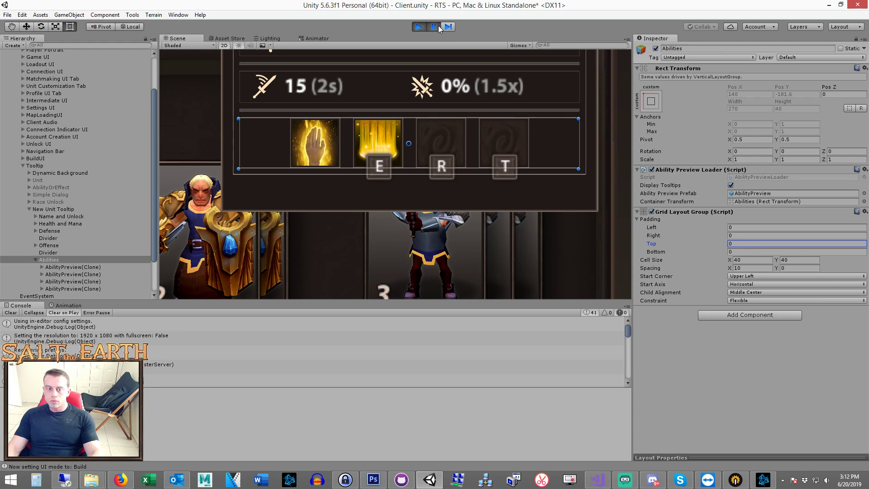
pyautogui.click(370, 98)
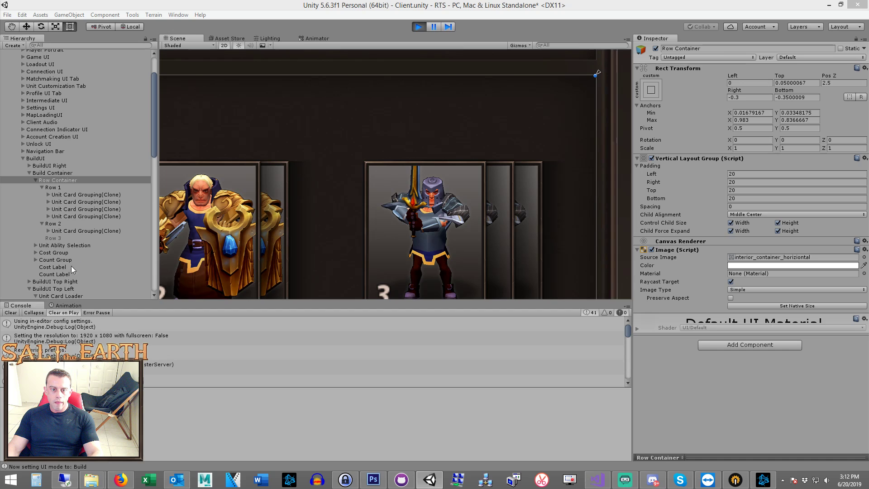
pyautogui.scroll(-6, 71, 260)
pyautogui.scroll(-7, 68, 164)
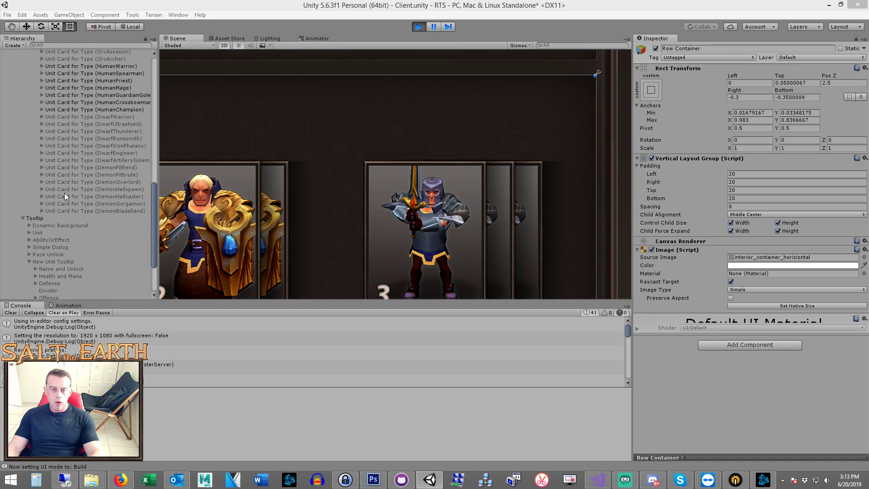
pyautogui.scroll(-3, 64, 193)
pyautogui.click(57, 238)
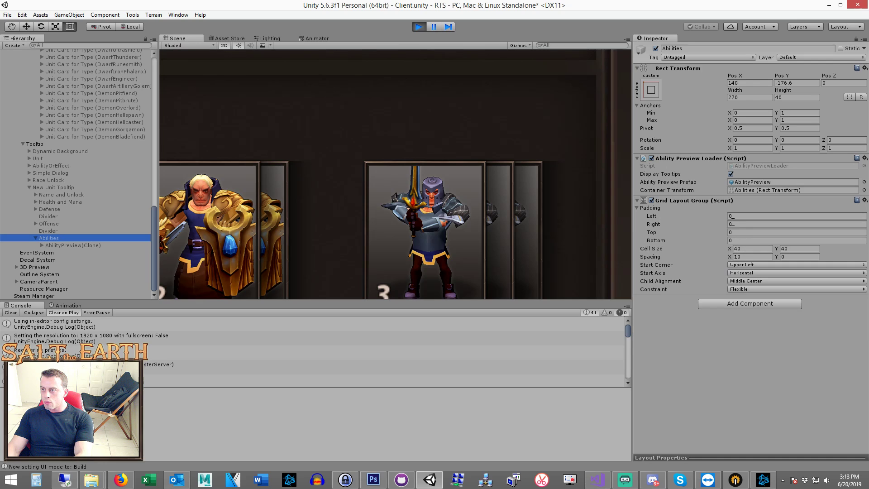
pyautogui.click(736, 233)
pyautogui.write('1')
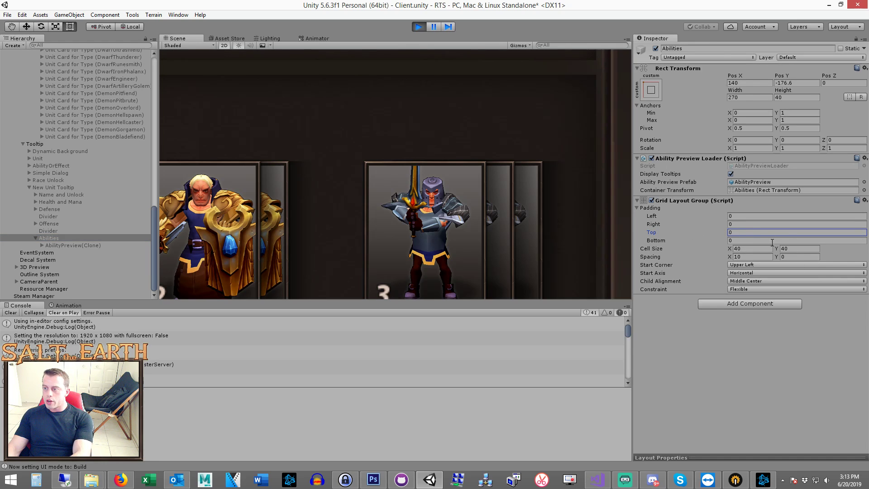
pyautogui.write('0')
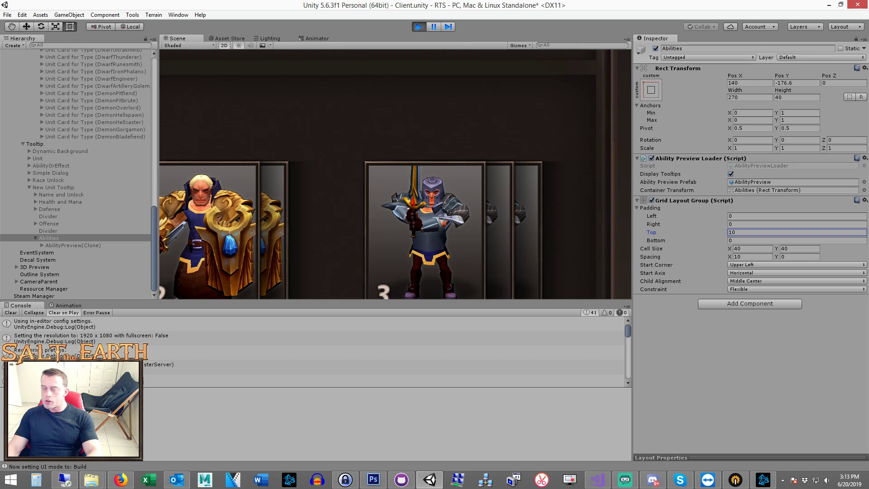
pyautogui.press('Return')
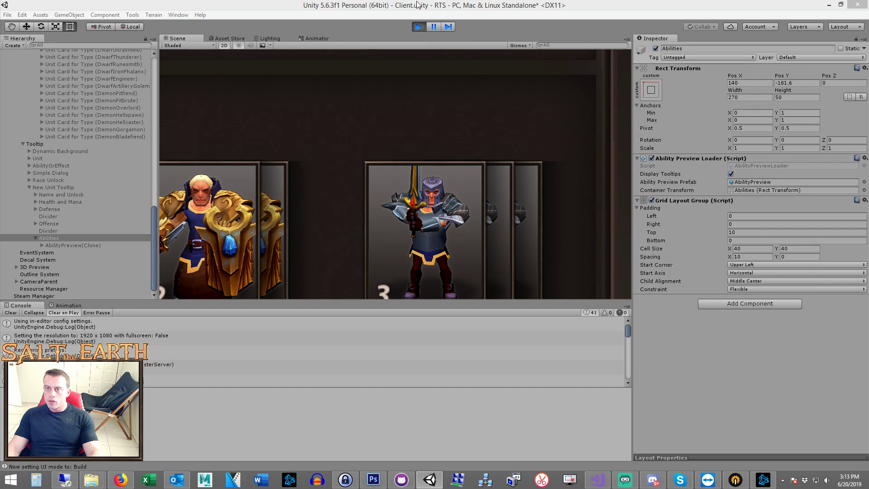
pyautogui.click(419, 27)
pyautogui.scroll(-5, 96, 193)
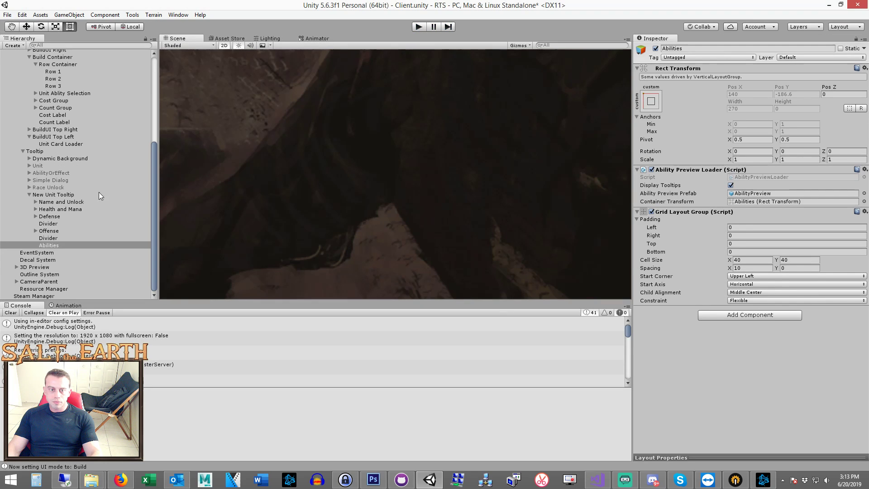
pyautogui.click(763, 243)
pyautogui.write('10')
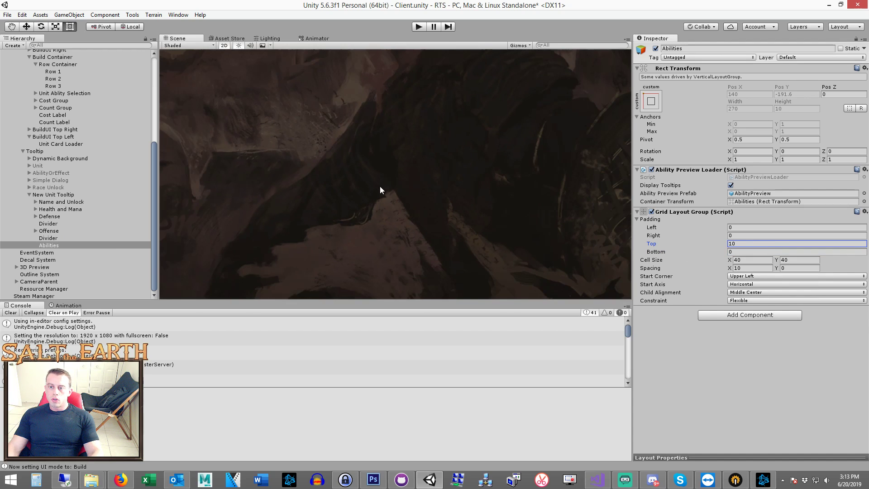
pyautogui.scroll(-10, 405, 177)
pyautogui.scroll(3, 408, 174)
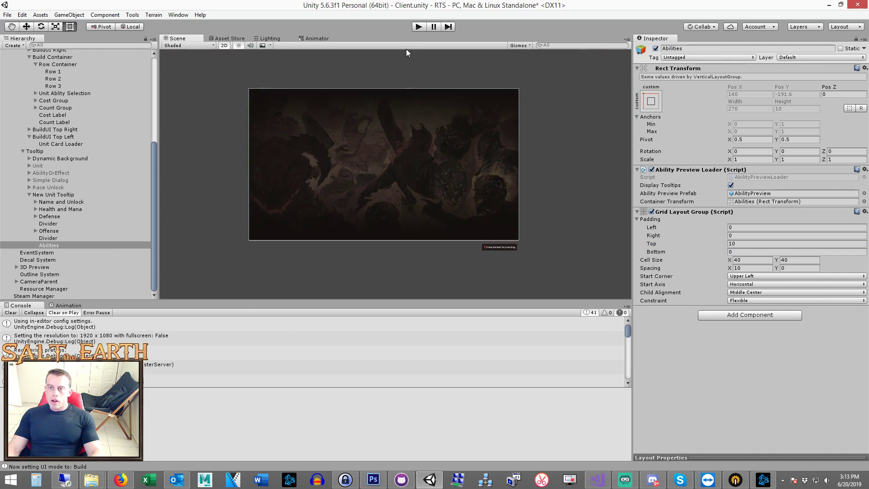
# Step: Start the game and click LOGIN to load the Humans build screen
pyautogui.click(418, 26)
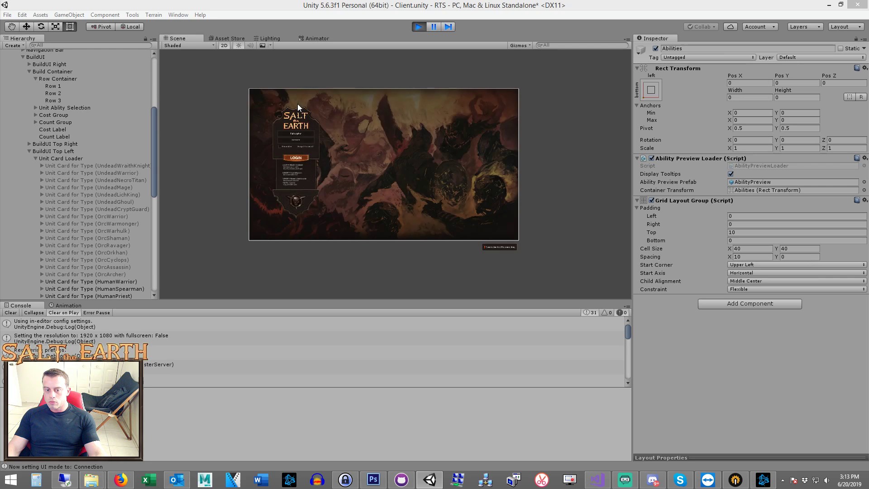
pyautogui.click(296, 157)
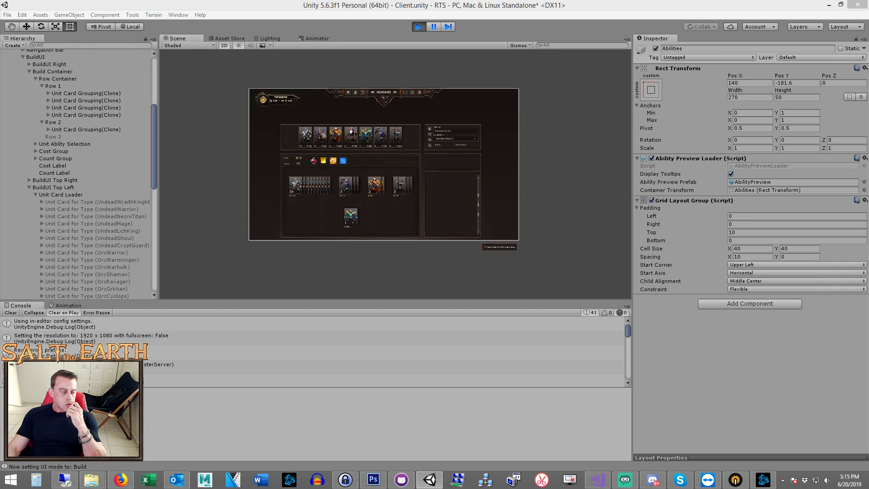
pyautogui.scroll(2, 483, 204)
pyautogui.scroll(2, 394, 205)
pyautogui.scroll(1, 417, 215)
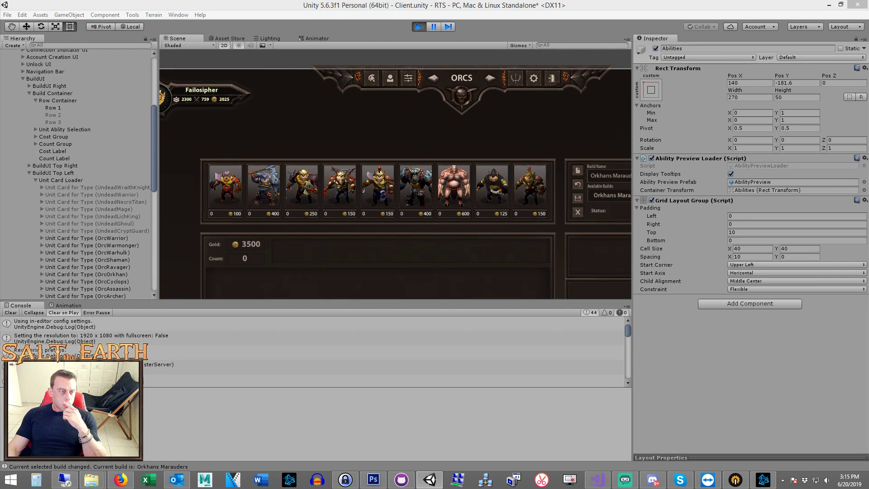
pyautogui.scroll(3, 411, 228)
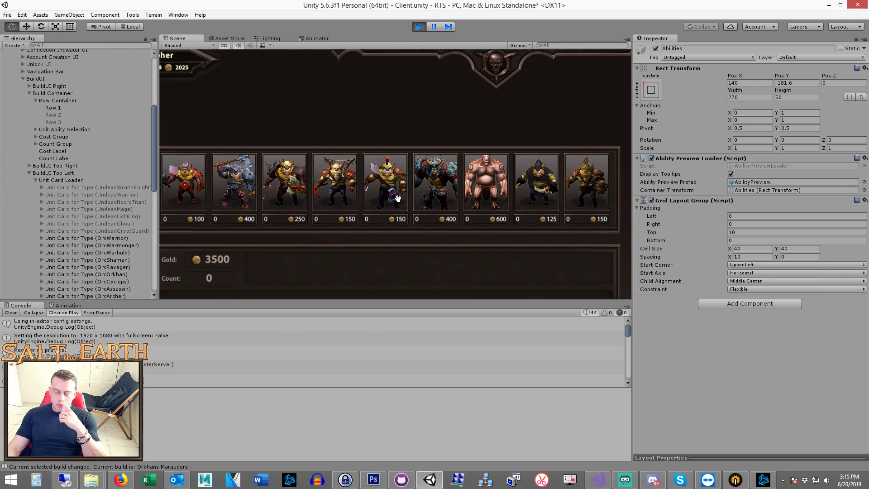
pyautogui.scroll(-1, 384, 197)
pyautogui.scroll(-2, 421, 195)
pyautogui.scroll(-1, 475, 192)
pyautogui.scroll(-1, 505, 190)
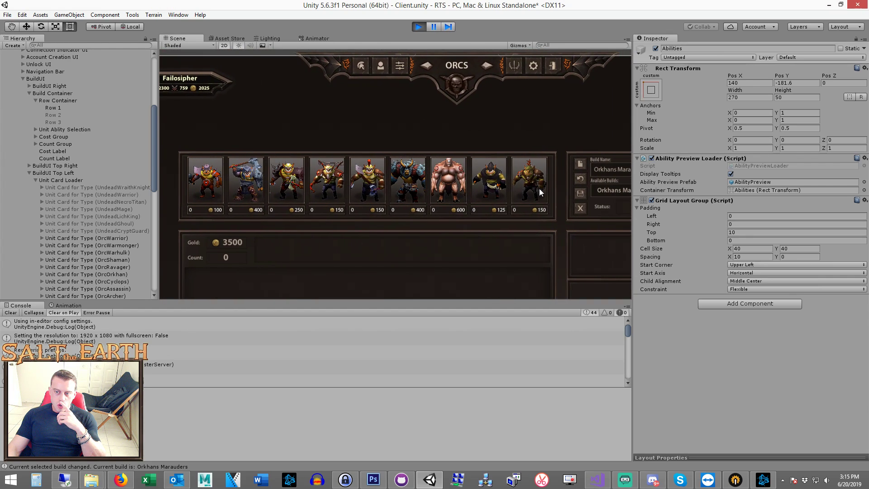
# Step: Select and frame Unit Card Loader, then drag its left and right edges inward
pyautogui.moveTo(459, 181); pyautogui.dragTo(463, 181)
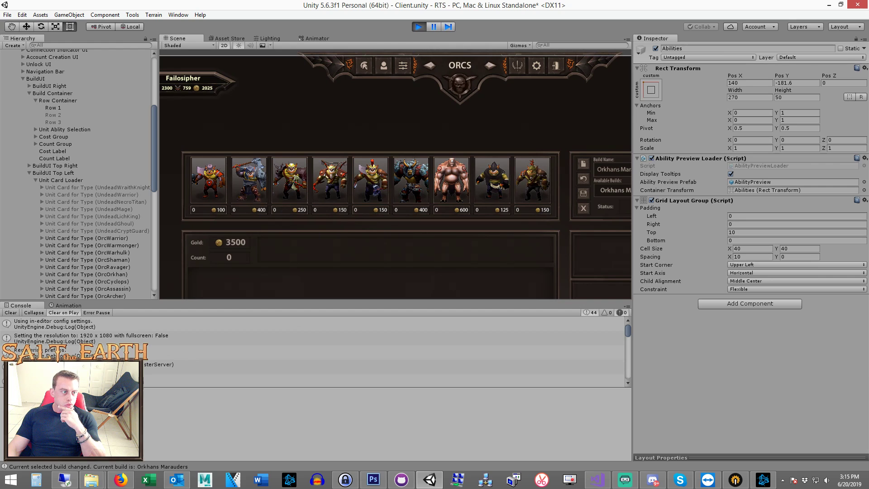
pyautogui.click(67, 180)
pyautogui.press('f')
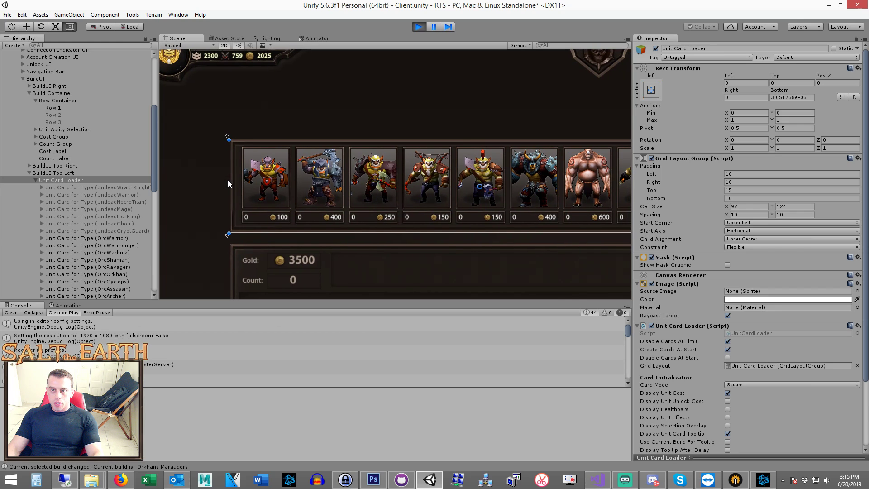
pyautogui.moveTo(228, 181); pyautogui.dragTo(300, 181)
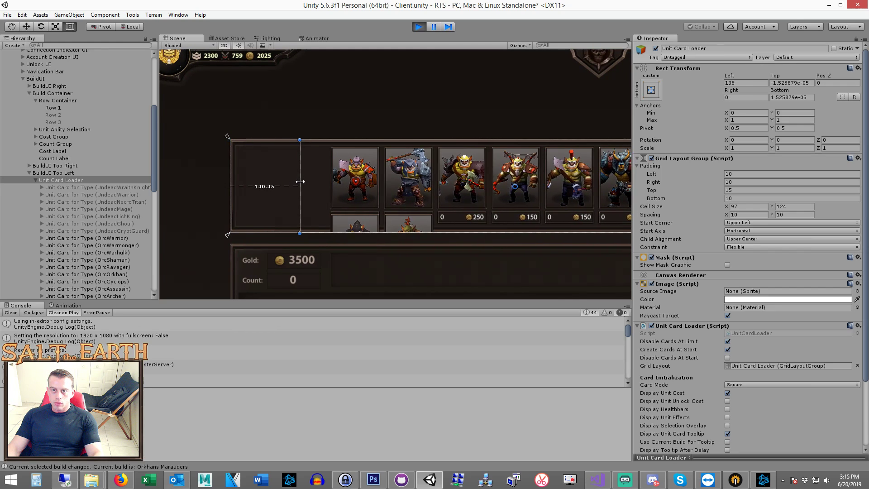
pyautogui.press('f')
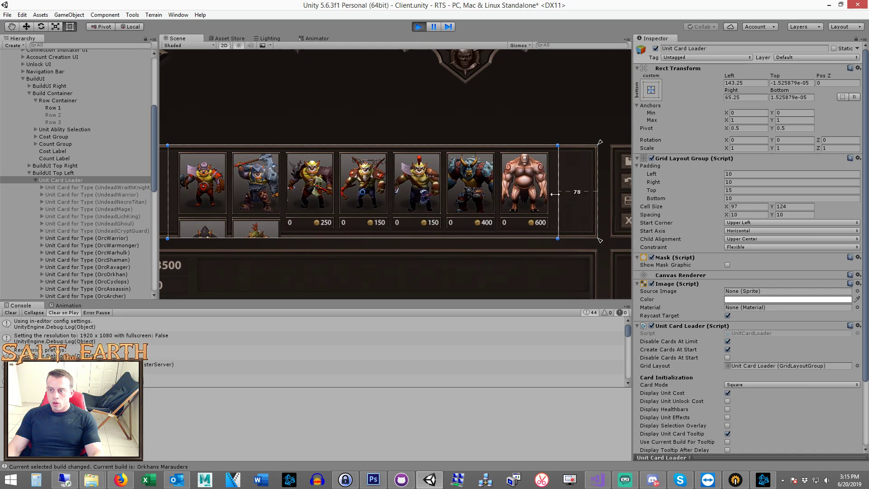
pyautogui.moveTo(596, 190); pyautogui.dragTo(530, 191)
pyautogui.moveTo(452, 217); pyautogui.dragTo(476, 191, button='middle')
pyautogui.scroll(-3, 475, 190)
pyautogui.scroll(4, 401, 198)
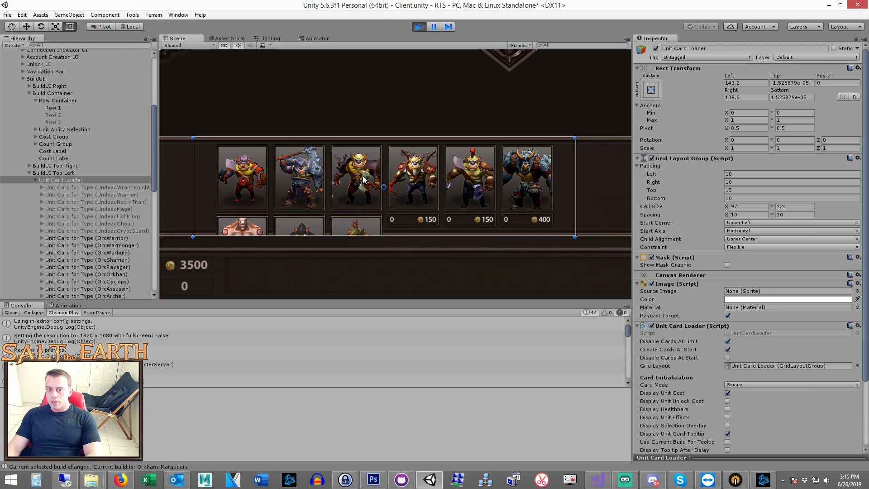
# Step: Set the card grid's constraint to Fixed Row Count with a count of 1
pyautogui.click(736, 246)
pyautogui.click(739, 268)
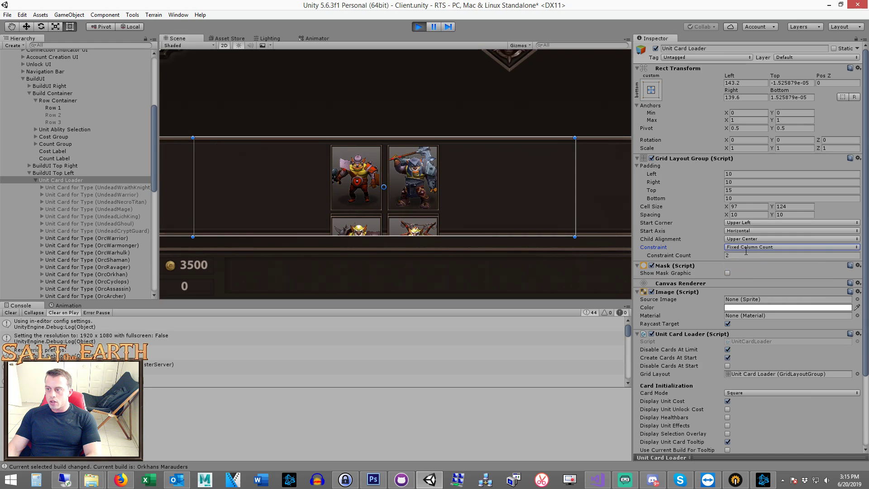
pyautogui.click(745, 252)
pyautogui.write('1')
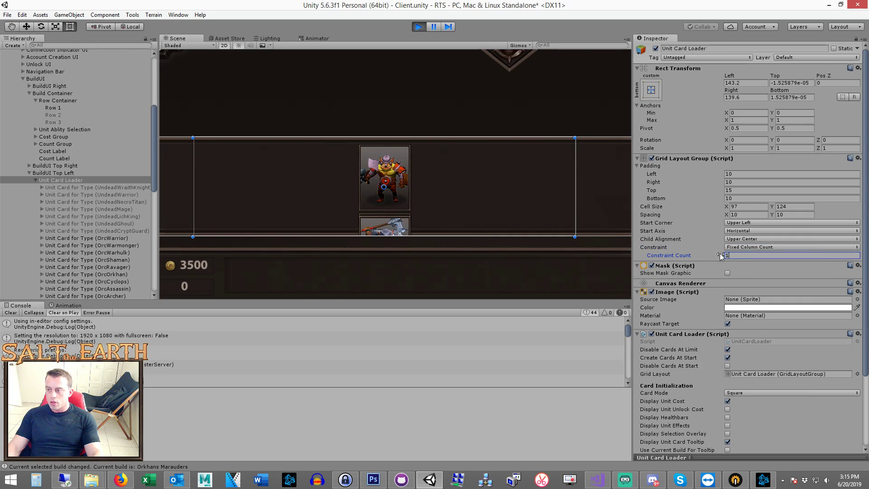
pyautogui.click(757, 250)
pyautogui.click(746, 276)
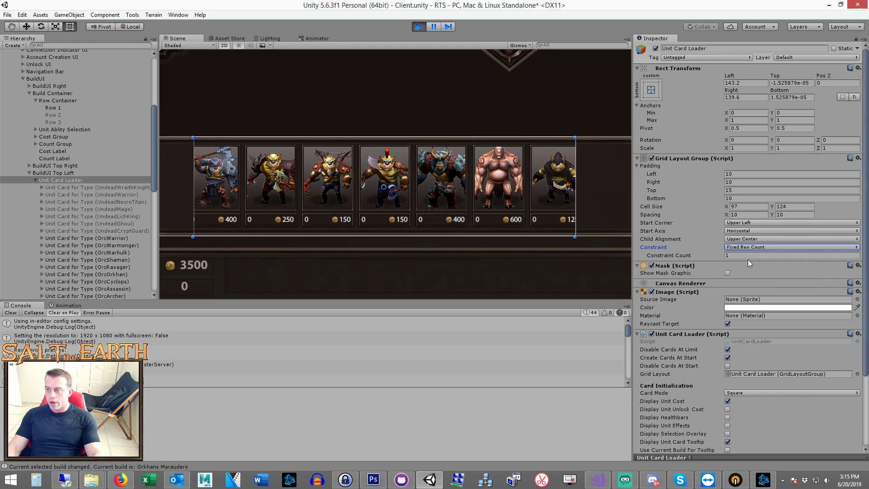
pyautogui.scroll(-2, 357, 195)
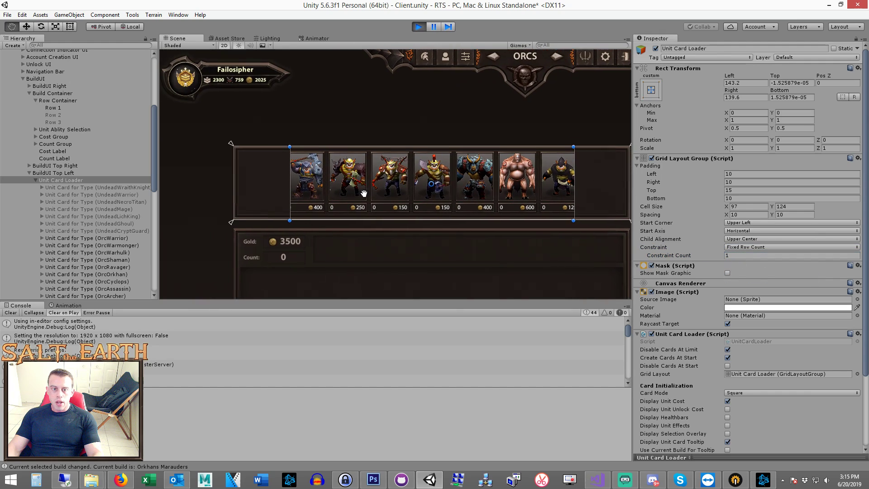
pyautogui.scroll(-2, 720, 316)
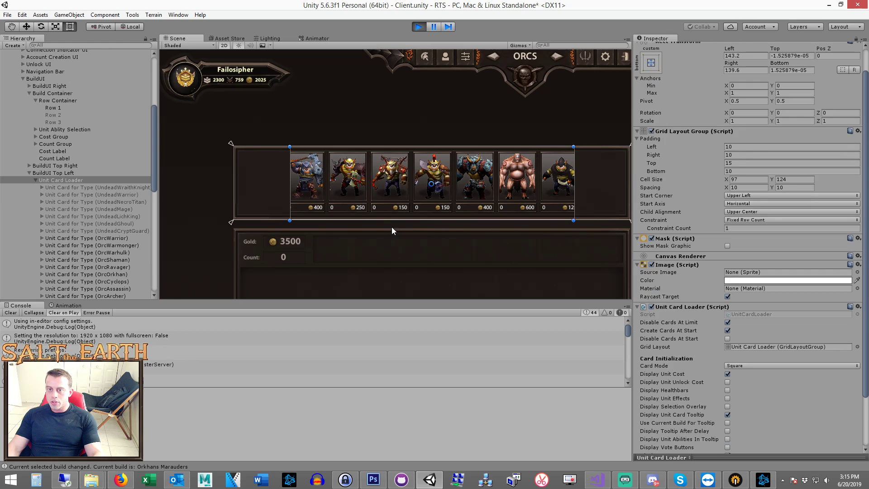
pyautogui.scroll(2, 392, 228)
pyautogui.scroll(1, 392, 220)
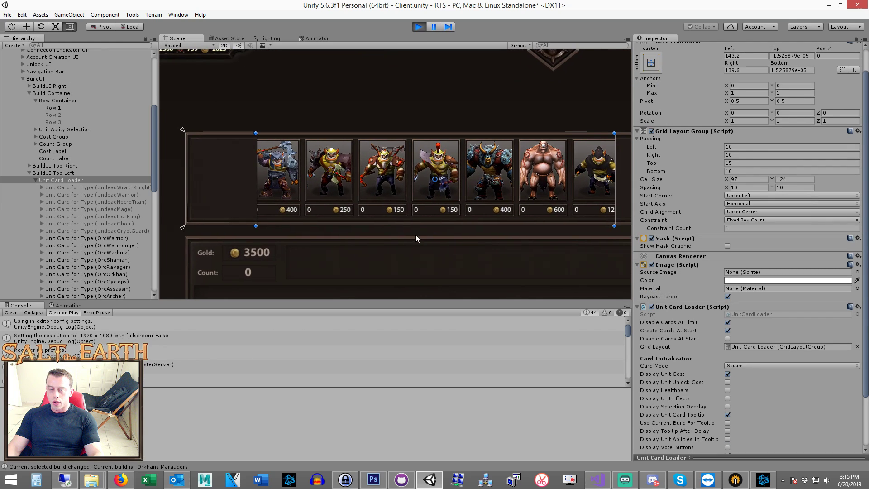
# Step: Reselect the unit card container and drag its left and right edges to fit the row
pyautogui.click(254, 182)
pyautogui.click(75, 245)
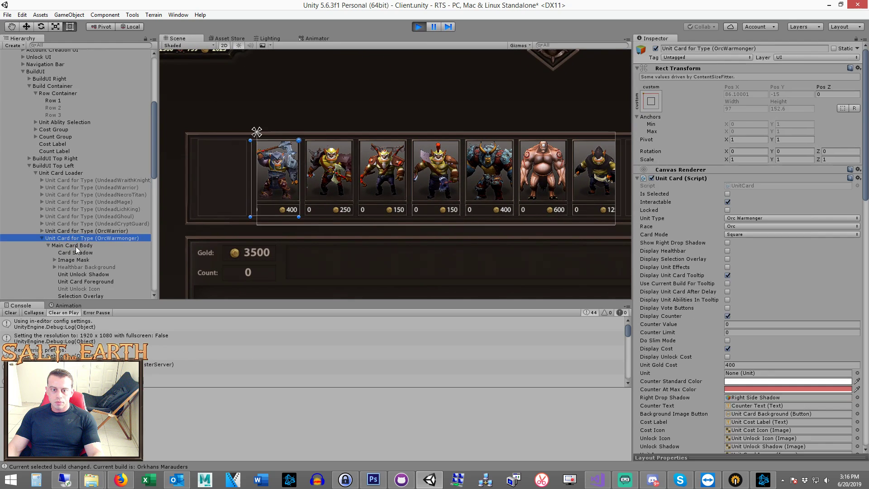
pyautogui.click(76, 245)
pyautogui.click(71, 175)
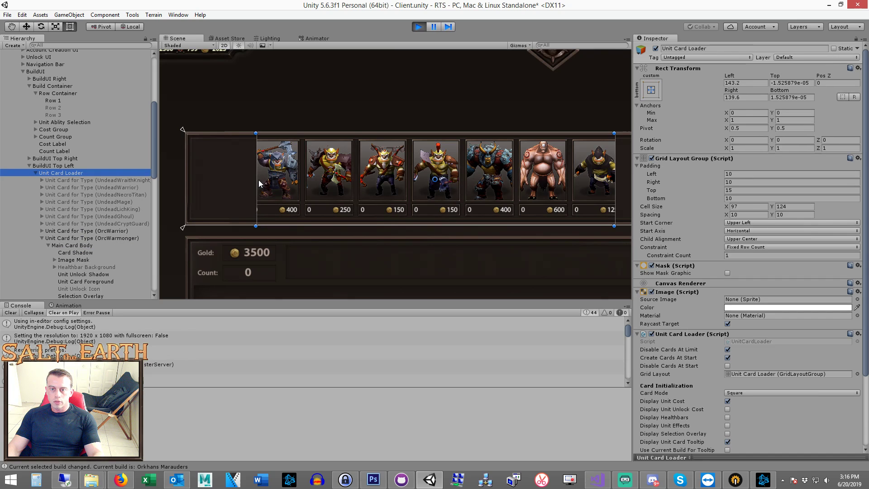
pyautogui.moveTo(253, 182); pyautogui.dragTo(229, 182)
pyautogui.moveTo(621, 183); pyautogui.dragTo(525, 183, button='middle')
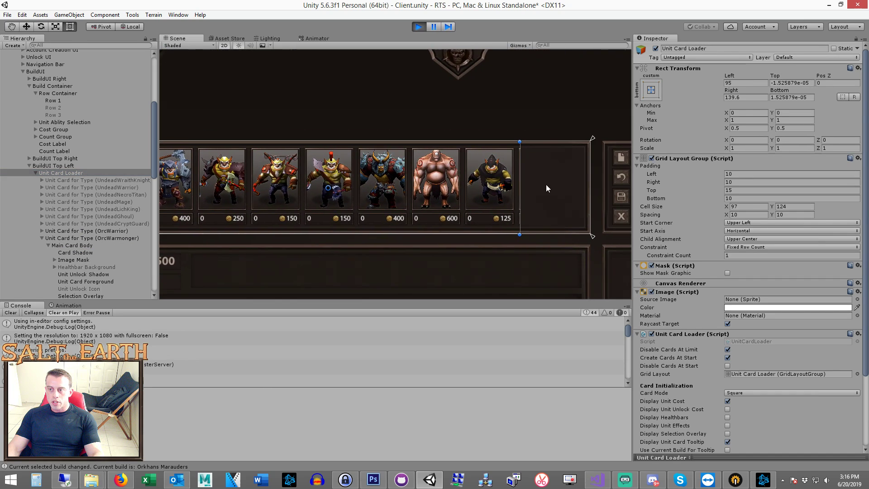
pyautogui.moveTo(527, 179); pyautogui.dragTo(515, 179)
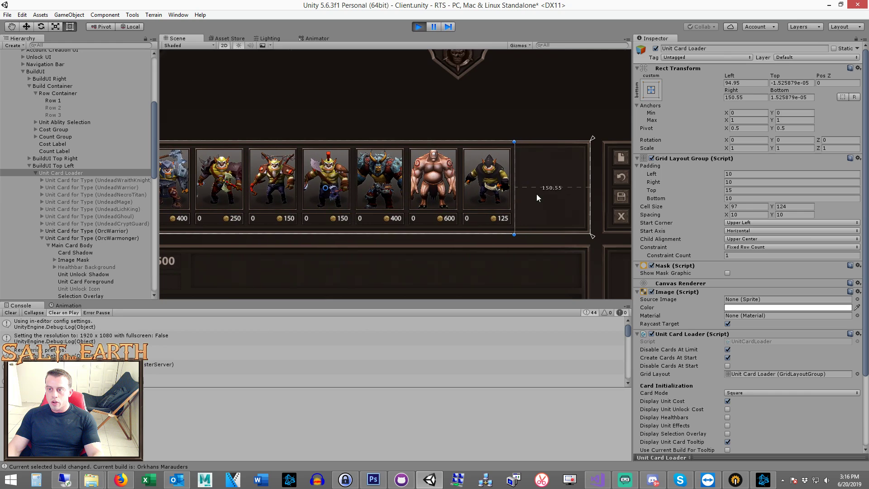
pyautogui.moveTo(367, 213); pyautogui.dragTo(414, 215, button='middle')
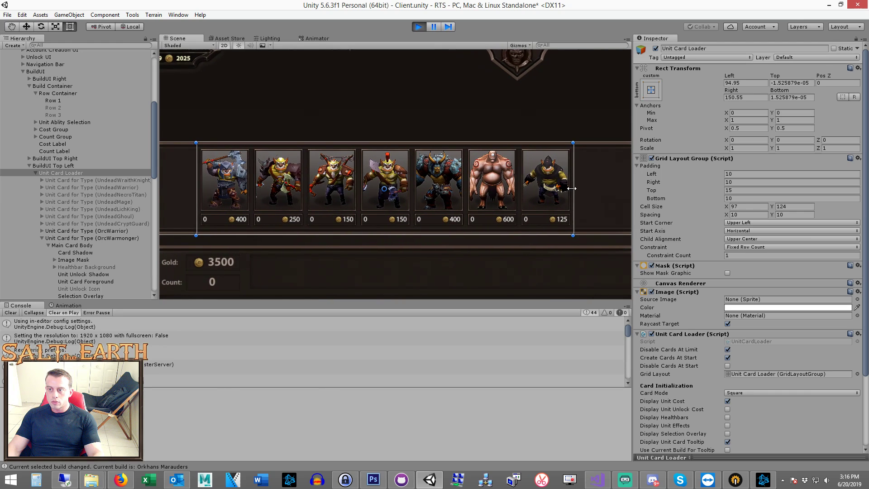
pyautogui.moveTo(573, 190); pyautogui.dragTo(574, 188)
pyautogui.moveTo(346, 237)
pyautogui.mouseDown(button='middle')
pyautogui.moveTo(406, 219)
pyautogui.moveTo(416, 225)
pyautogui.moveTo(285, 237)
pyautogui.moveTo(425, 232)
pyautogui.moveTo(372, 238)
pyautogui.mouseUp(button='middle')
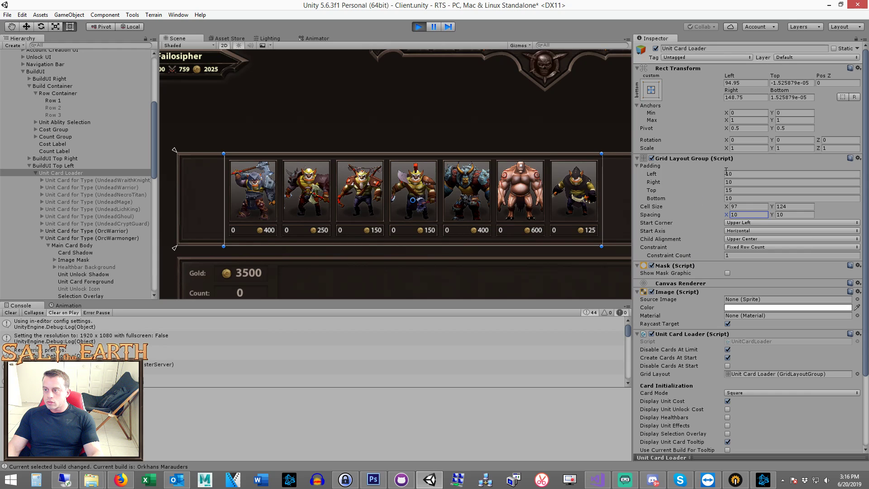
pyautogui.moveTo(725, 173)
pyautogui.mouseDown()
pyautogui.moveTo(648, 201)
pyautogui.moveTo(690, 240)
pyautogui.moveTo(637, 243)
pyautogui.mouseUp()
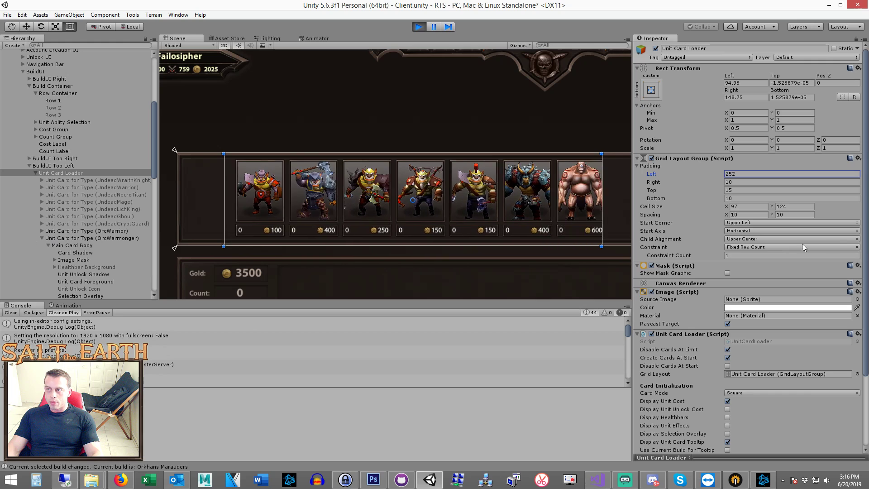
pyautogui.write('10')
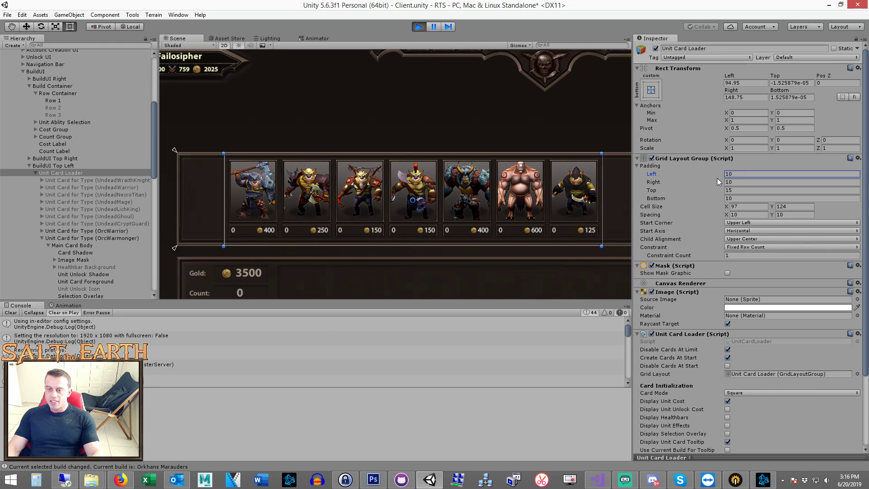
pyautogui.moveTo(720, 178)
pyautogui.mouseDown()
pyautogui.moveTo(615, 187)
pyautogui.moveTo(809, 200)
pyautogui.mouseUp()
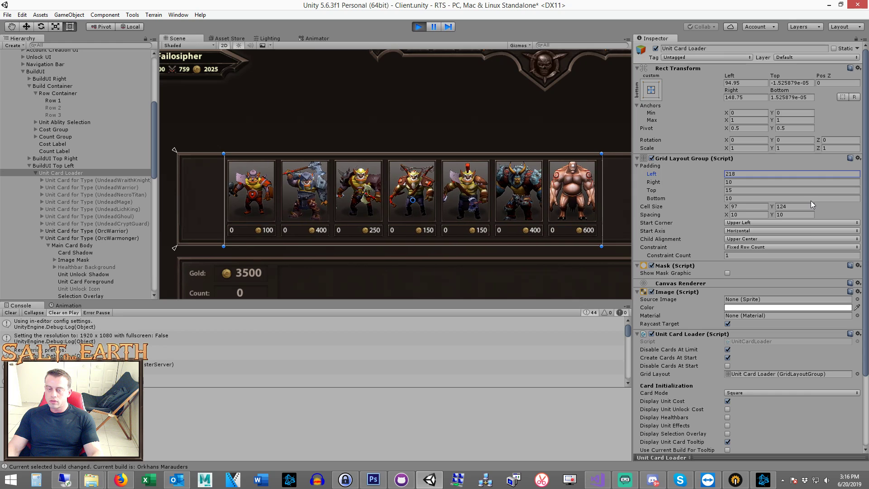
pyautogui.moveTo(808, 200)
pyautogui.mouseDown()
pyautogui.moveTo(497, 205)
pyautogui.moveTo(818, 233)
pyautogui.mouseUp()
pyautogui.write('234')
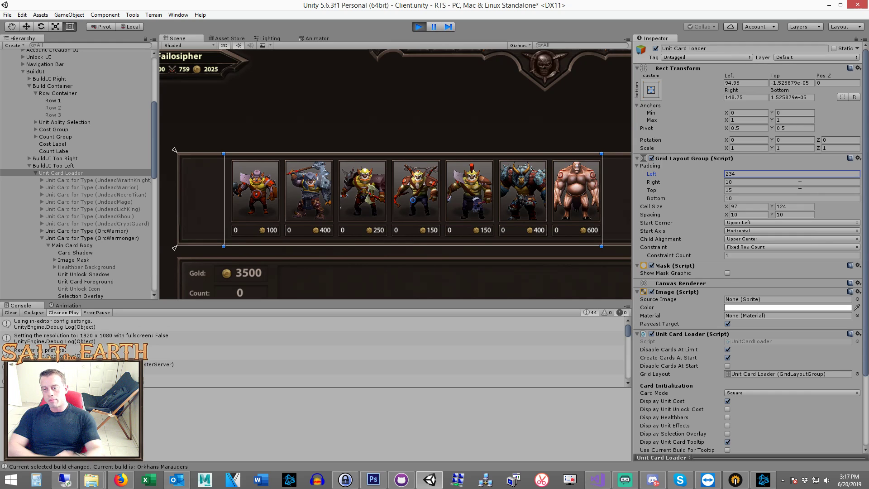
pyautogui.write('10')
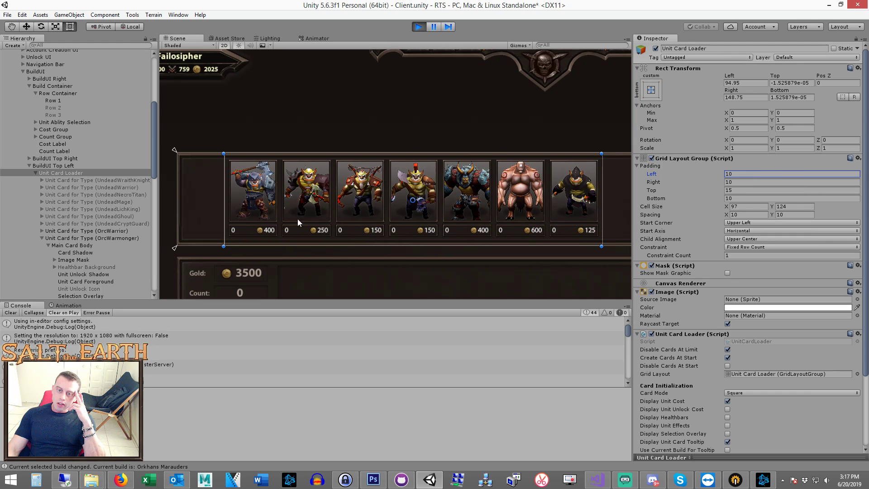
pyautogui.scroll(-2, 368, 199)
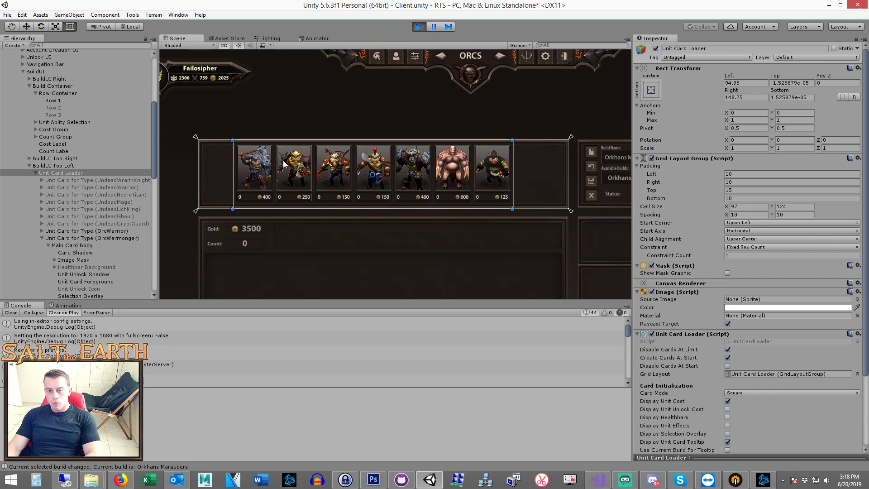
# Step: Stop the game preview, then create and undo a stray Scrollbar
pyautogui.click(419, 27)
pyautogui.click(69, 15)
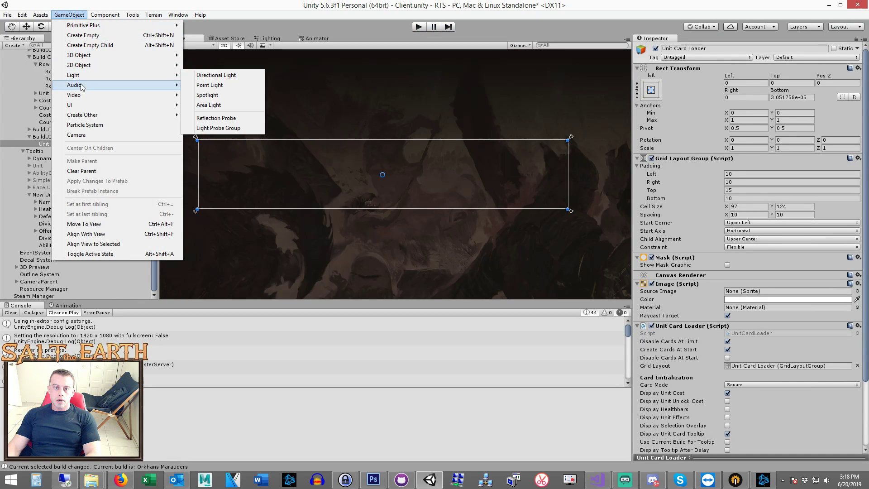
pyautogui.moveTo(69, 105)
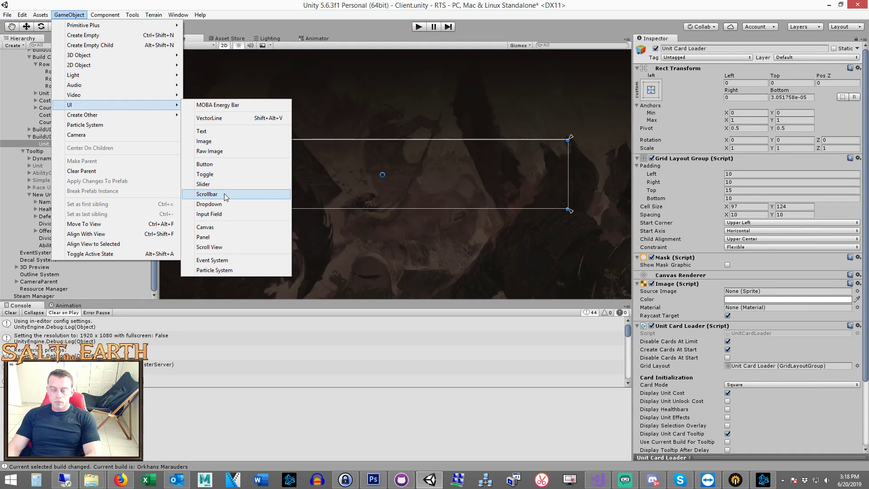
pyautogui.click(224, 194)
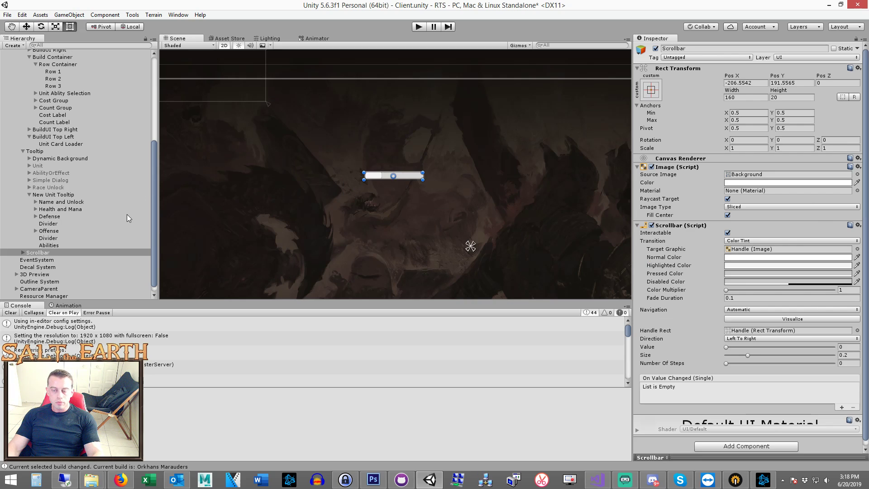
pyautogui.hotkey('ctrl', 'z')
# Step: Create a Scroll View and delete its vertical scrollbar child
pyautogui.click(69, 14)
pyautogui.moveTo(116, 104)
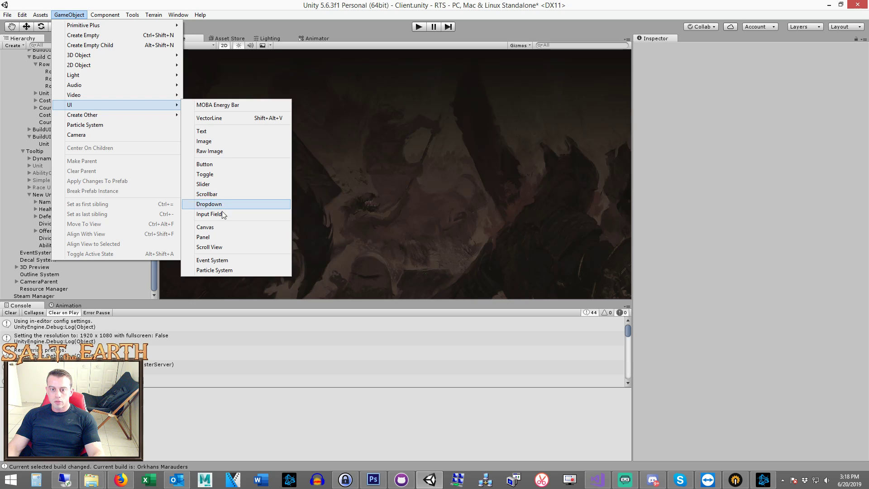
pyautogui.click(211, 246)
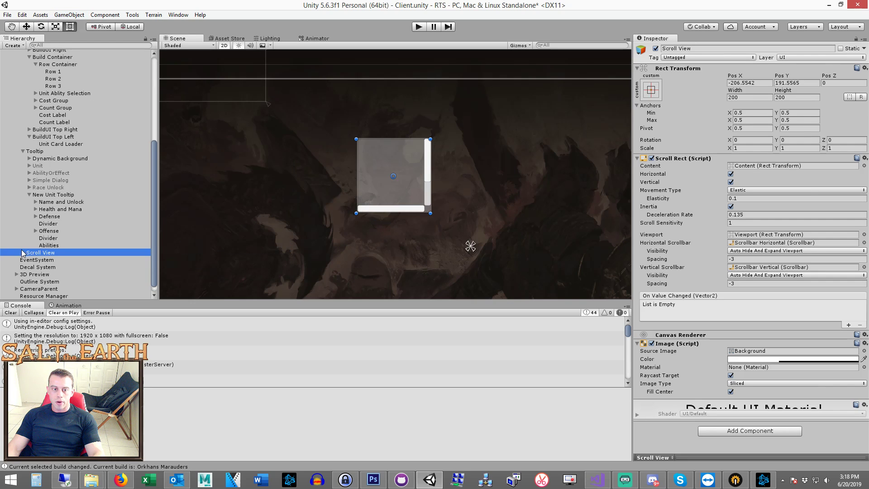
pyautogui.press('Right')
pyautogui.scroll(-1, 58, 241)
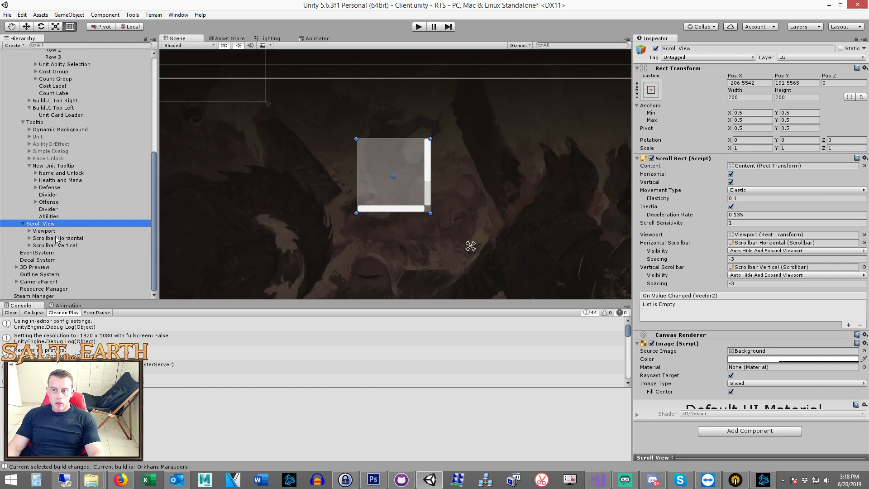
pyautogui.click(58, 238)
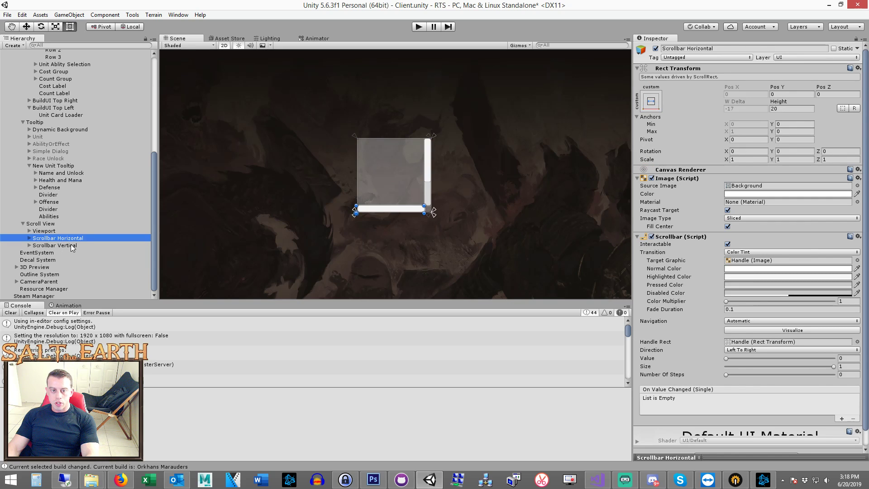
pyautogui.click(68, 245)
pyautogui.press('Delete')
pyautogui.click(63, 245)
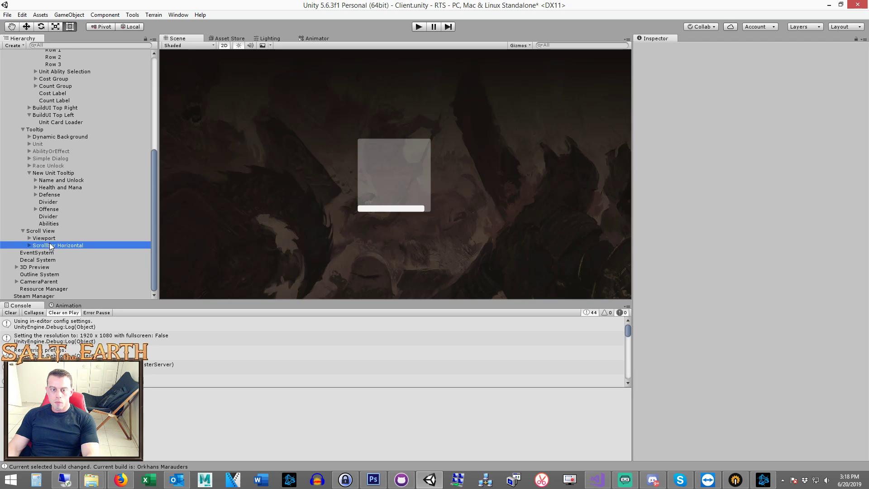
pyautogui.scroll(1, 408, 204)
pyautogui.scroll(2, 437, 177)
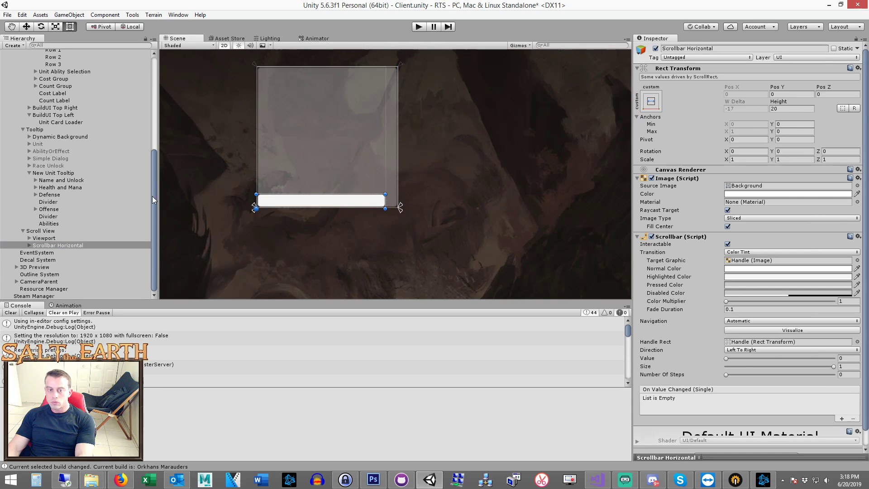
# Step: Set the Scroll Rect's missing Vertical Scrollbar reference to None and select Scrollbar Horizontal
pyautogui.click(48, 232)
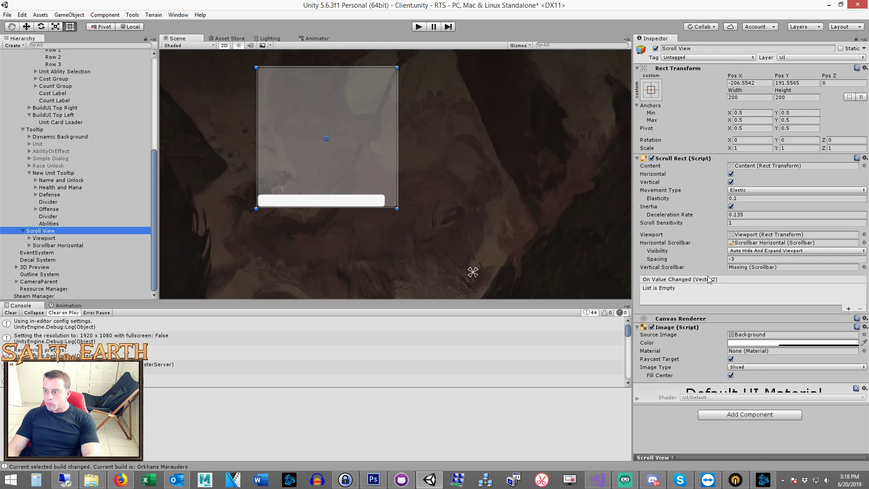
pyautogui.click(764, 268)
pyautogui.press('Delete')
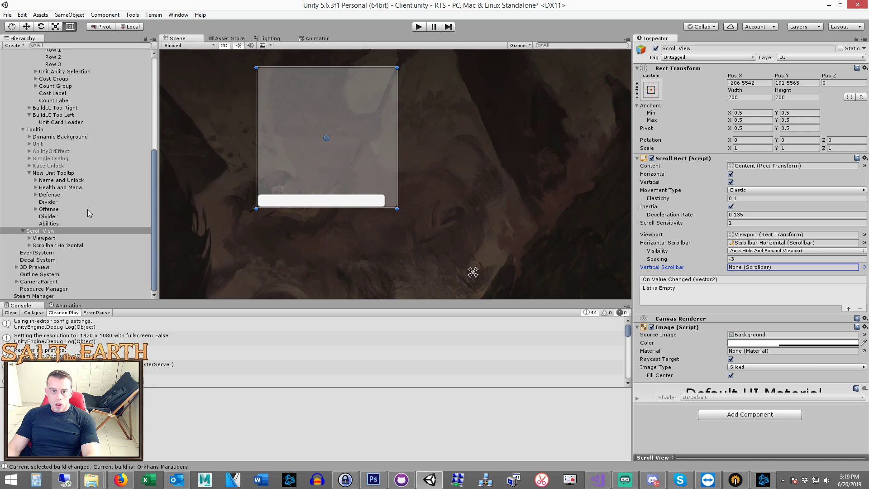
pyautogui.click(59, 245)
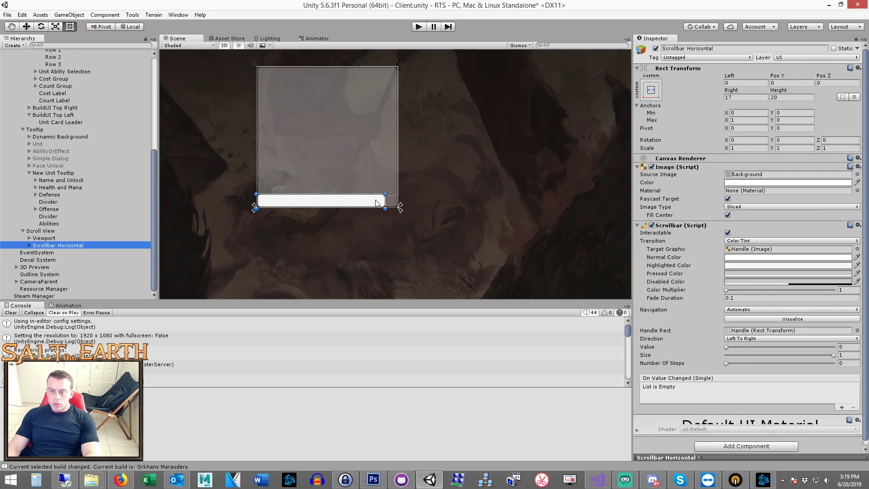
pyautogui.scroll(3, 339, 219)
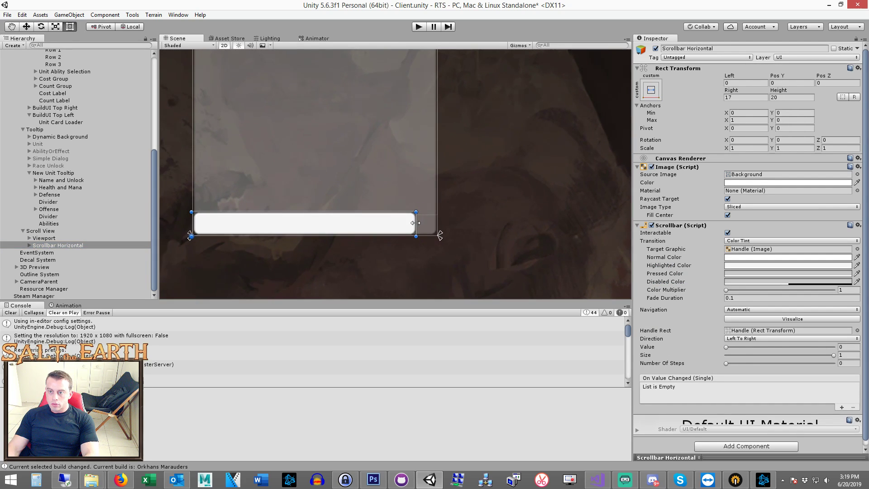
pyautogui.moveTo(414, 219); pyautogui.dragTo(438, 219)
pyautogui.moveTo(277, 152); pyautogui.dragTo(324, 150, button='middle')
pyautogui.scroll(-2, 325, 153)
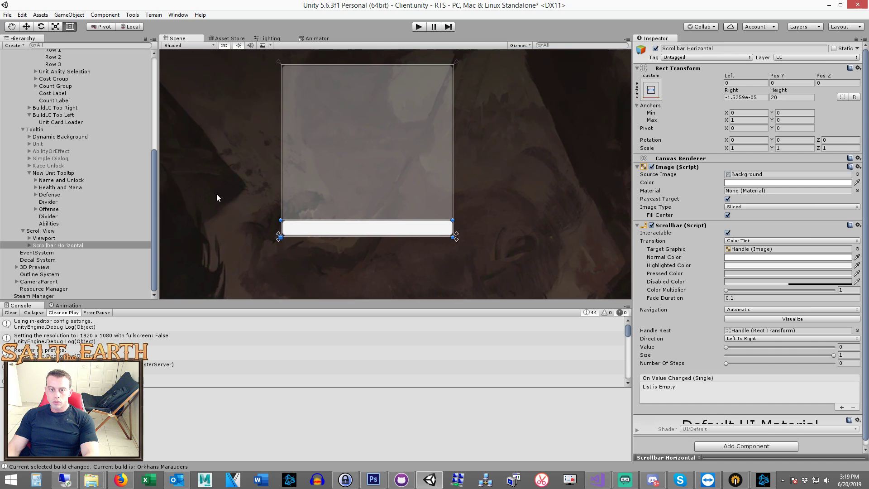
# Step: Set BuildUI's Canvas Group Alpha to 1 and collapse the Build Container and Tooltip
pyautogui.click(44, 238)
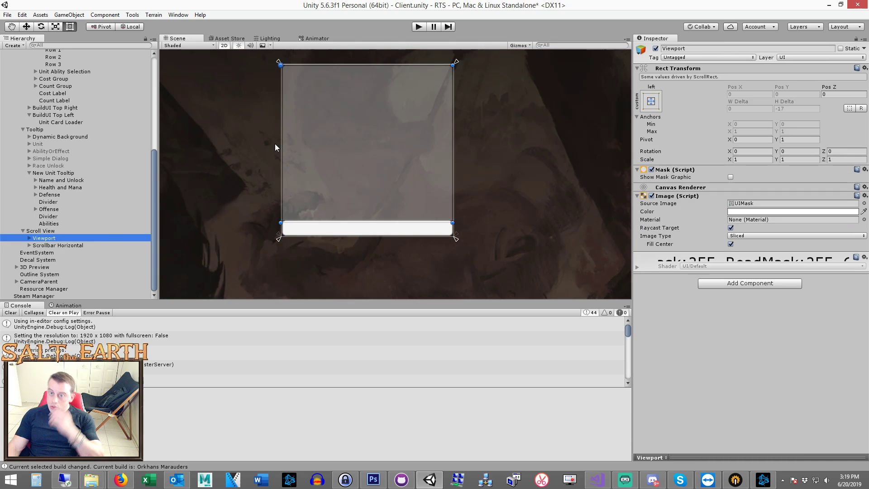
pyautogui.scroll(-2, 346, 143)
pyautogui.moveTo(345, 144); pyautogui.dragTo(312, 177, button='middle')
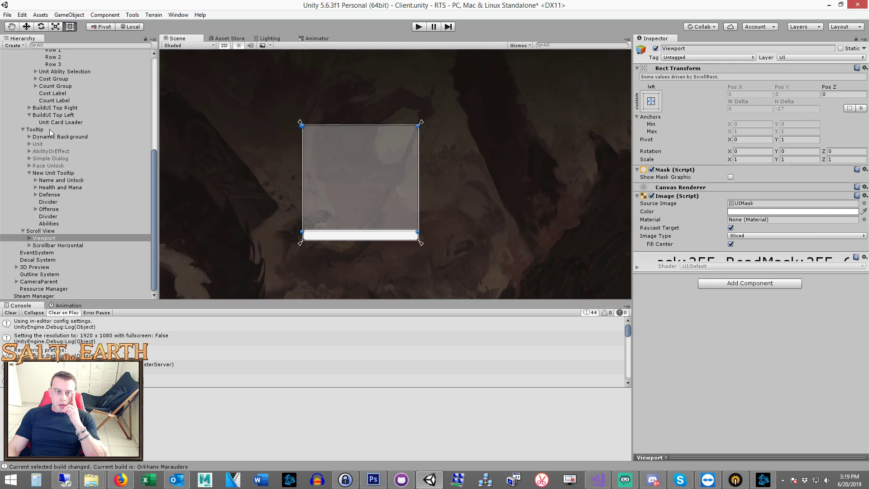
pyautogui.scroll(6, 58, 125)
pyautogui.click(35, 156)
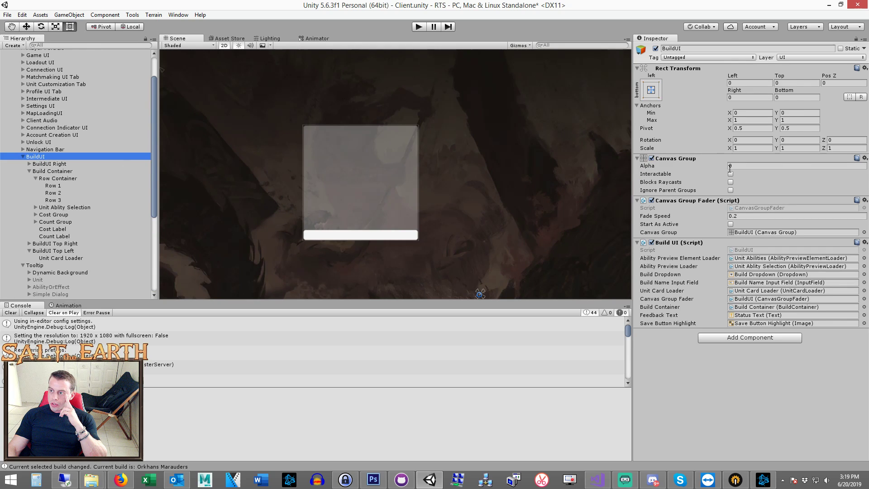
pyautogui.click(768, 166)
pyautogui.write('0.9')
pyautogui.moveTo(462, 178); pyautogui.dragTo(335, 216, button='middle')
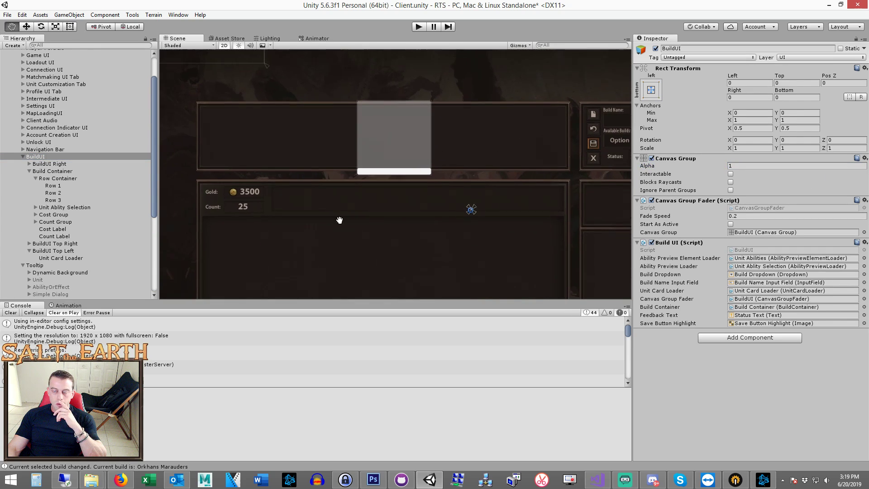
pyautogui.scroll(2, 333, 207)
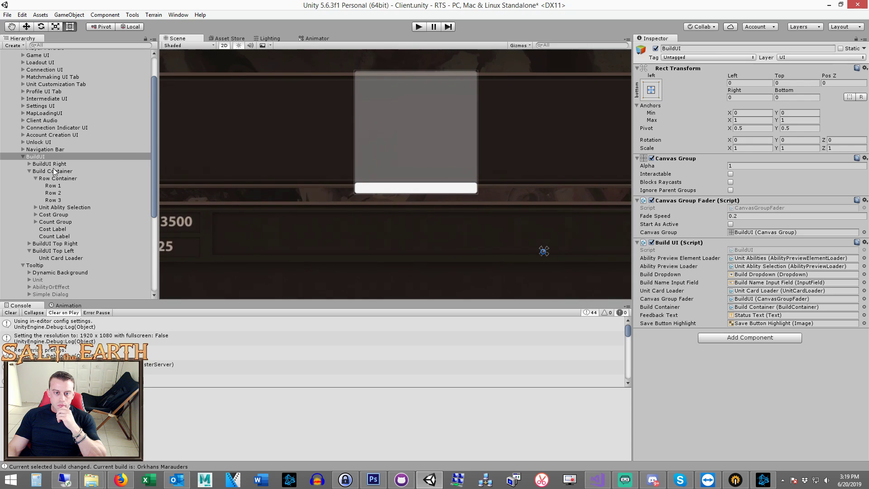
pyautogui.click(29, 171)
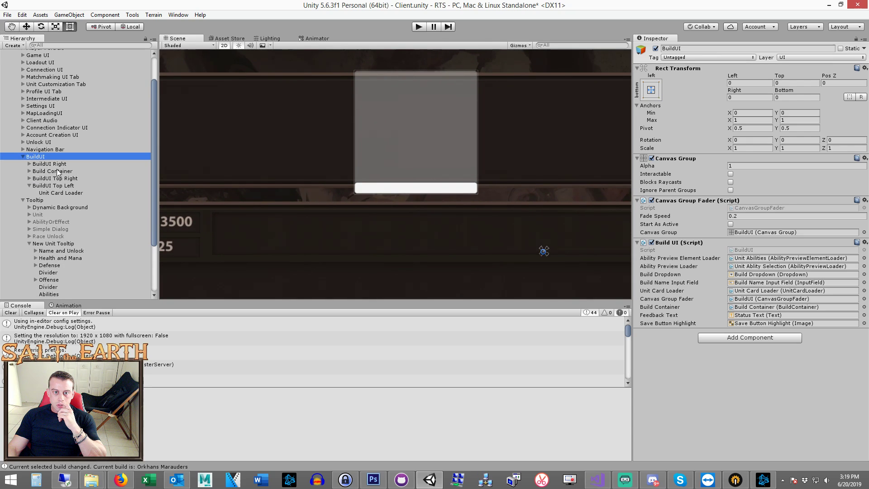
pyautogui.click(24, 198)
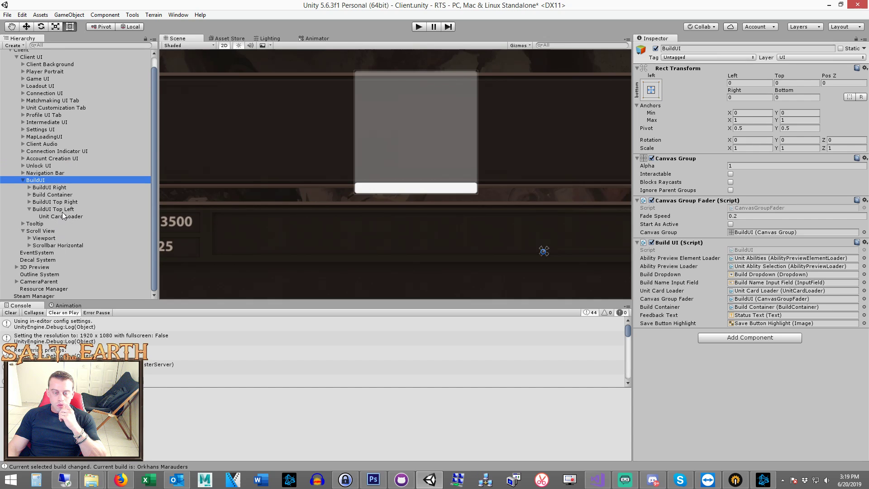
# Step: Inspect the Scroll View, Viewport and Content objects and start renaming the Viewport
pyautogui.click(61, 216)
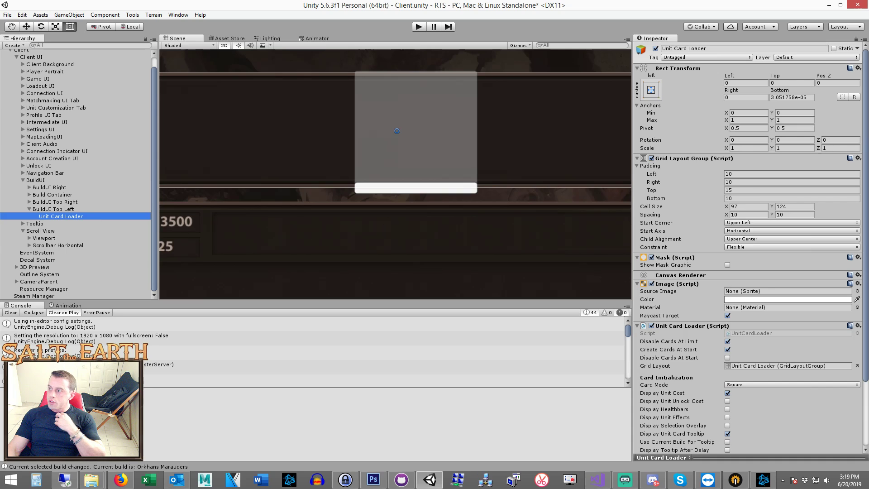
pyautogui.click(50, 237)
pyautogui.click(45, 245)
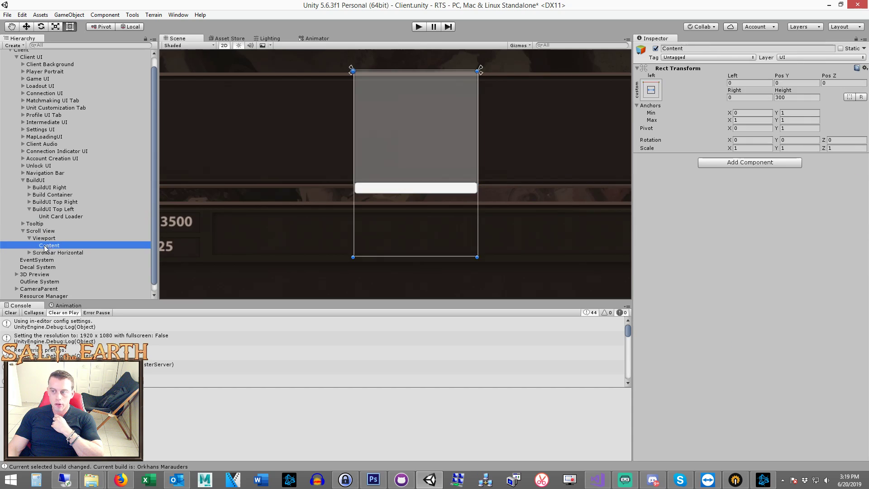
pyautogui.click(44, 238)
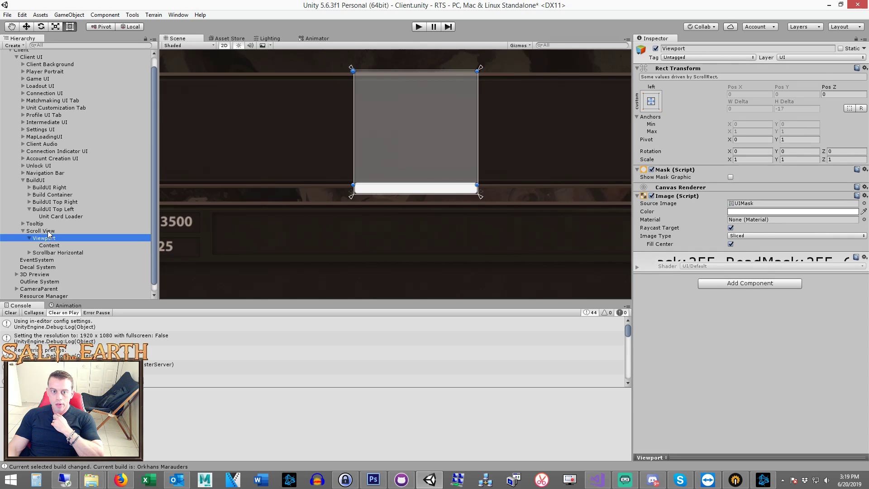
pyautogui.click(49, 231)
pyautogui.rightClick(51, 239)
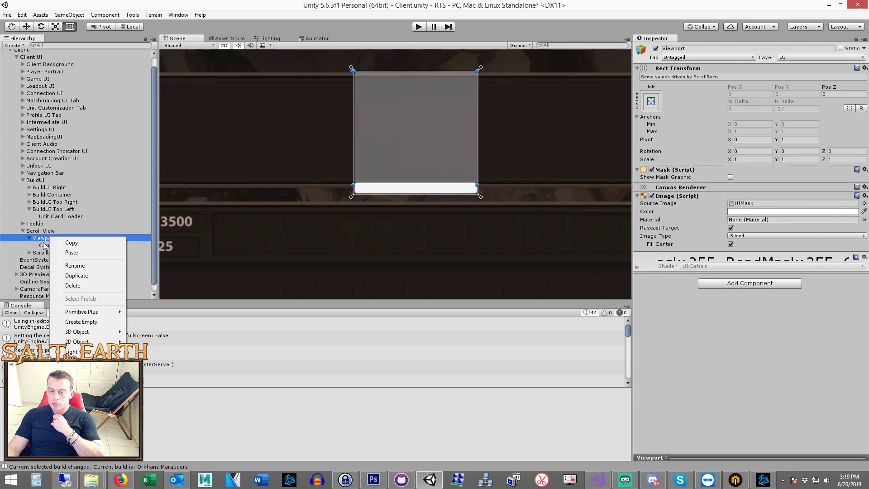
pyautogui.press('r')
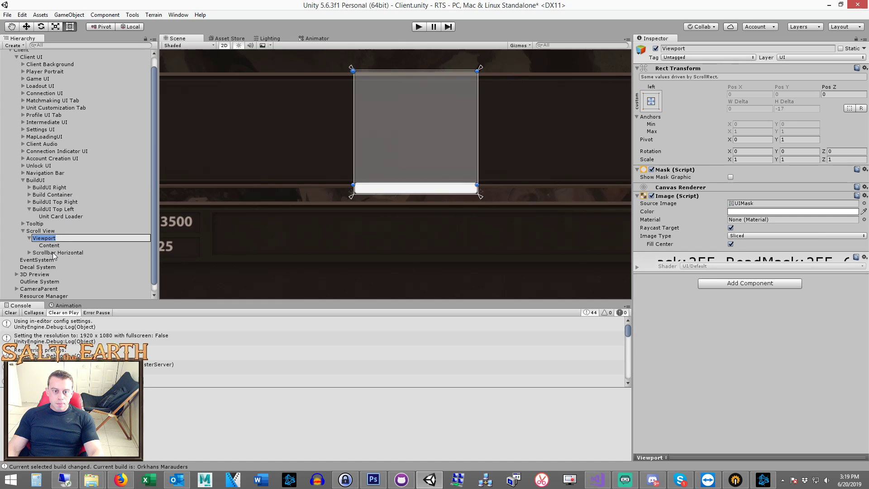
pyautogui.click(54, 216)
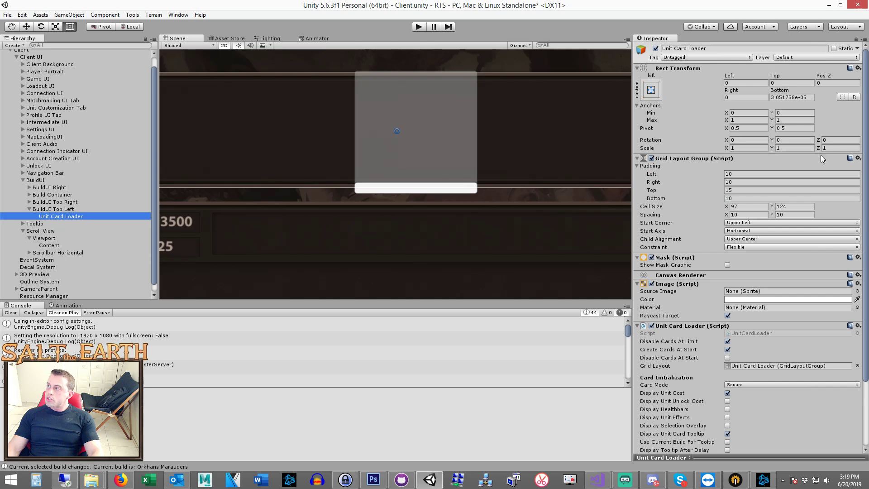
# Step: Add Unit Card copies to Unit Card Loader, delete the extra Unit Card (8), and frame the loader
pyautogui.moveTo(0, 215); pyautogui.dragTo(74, 216)
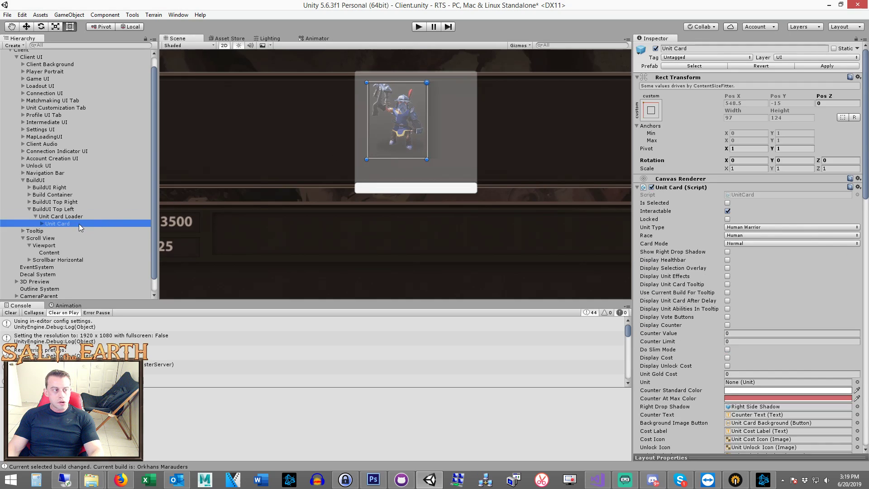
pyautogui.hotkey('ctrl', 'd')
pyautogui.hotkey('ctrl', 'd')
pyautogui.hotkey('ctrl', 'd')
pyautogui.hotkey('ctrl', 'd')
pyautogui.hotkey('ctrl', 'd')
pyautogui.hotkey('ctrl', 'd')
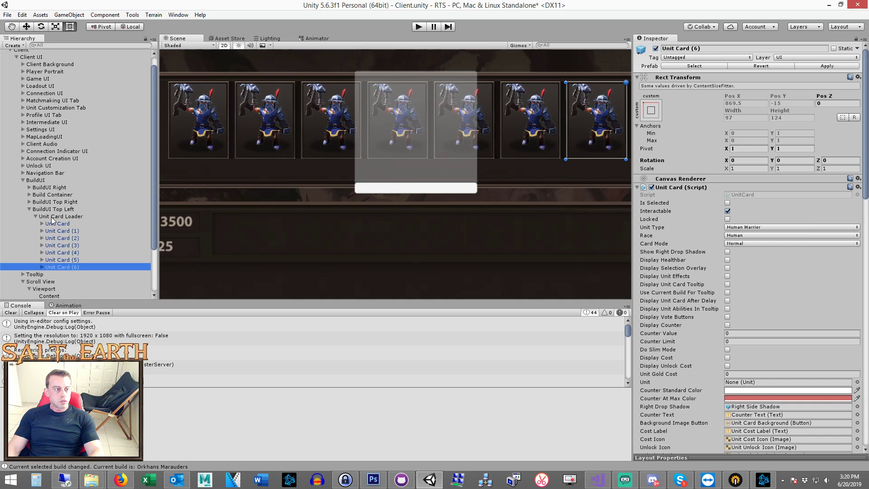
pyautogui.hotkey('ctrl', 'd')
pyautogui.hotkey('ctrl', 'd')
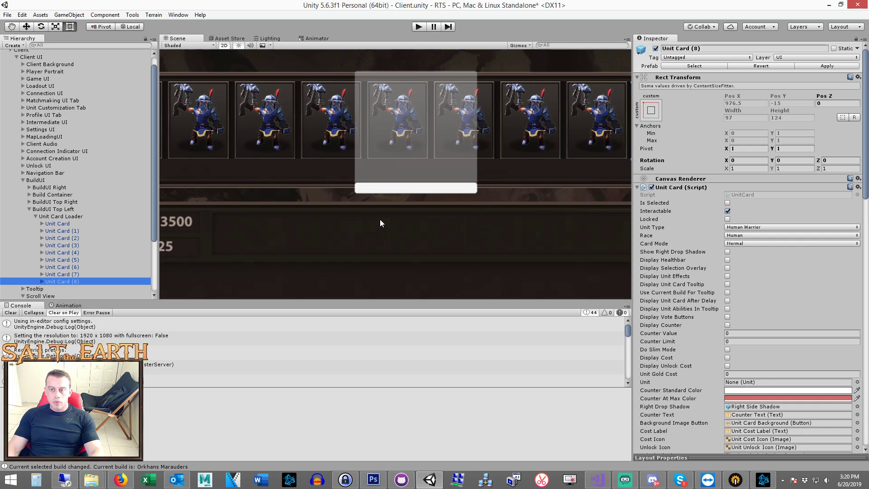
pyautogui.click(85, 280)
pyautogui.press('Escape')
pyautogui.press('Delete')
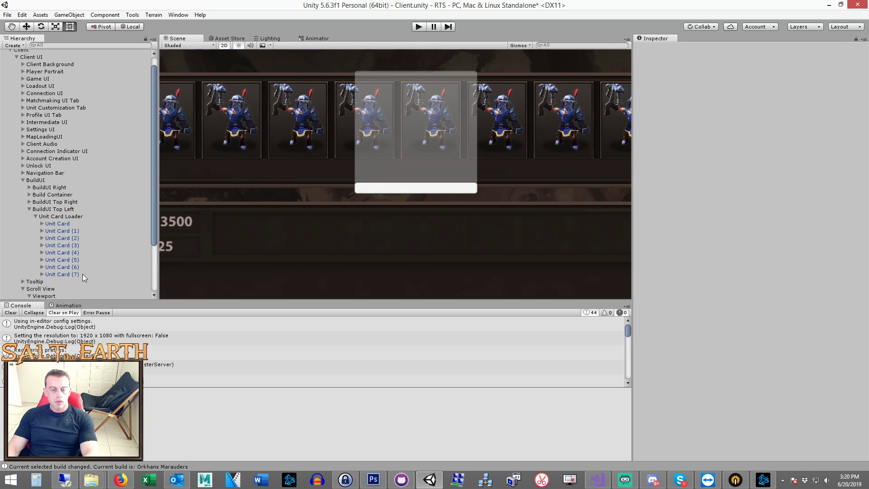
pyautogui.moveTo(273, 219); pyautogui.dragTo(279, 227, button='middle')
pyautogui.doubleClick(82, 216)
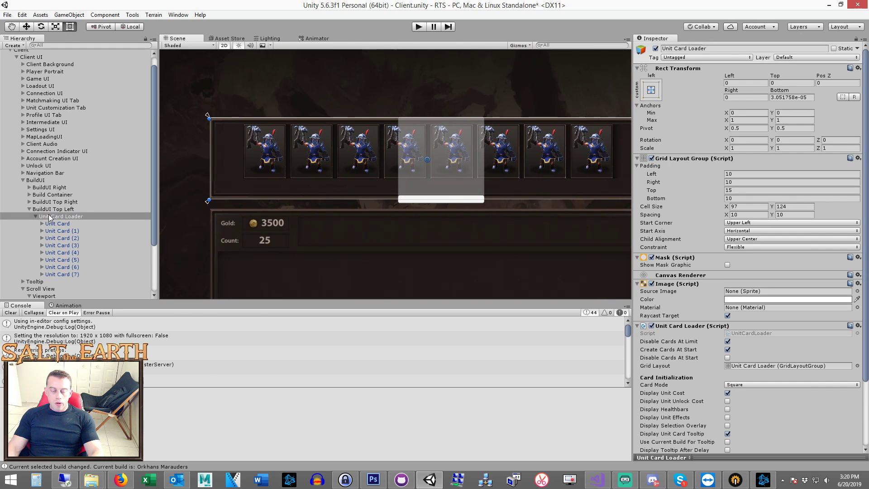
# Step: Resize the Scroll View to about 982 by 168 so it spans the card row
pyautogui.click(49, 289)
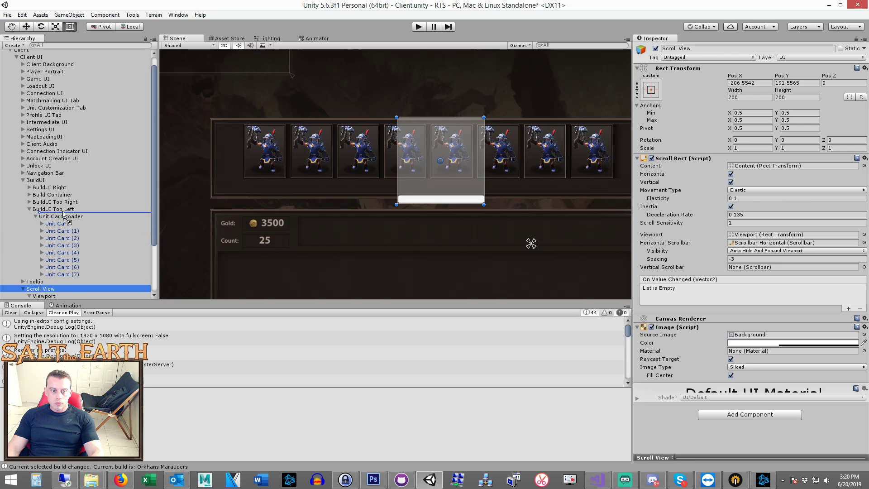
pyautogui.moveTo(65, 223); pyautogui.dragTo(54, 210)
pyautogui.scroll(2, 376, 207)
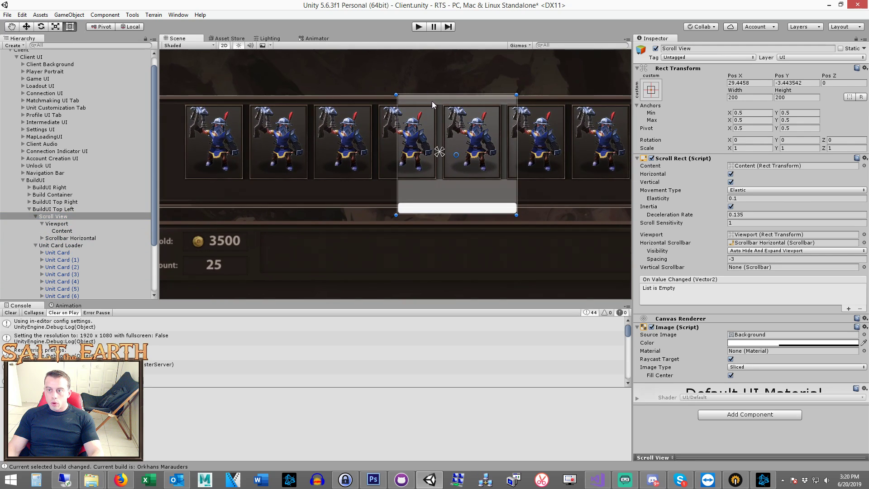
pyautogui.moveTo(430, 95); pyautogui.dragTo(424, 100)
pyautogui.moveTo(437, 213); pyautogui.dragTo(436, 202)
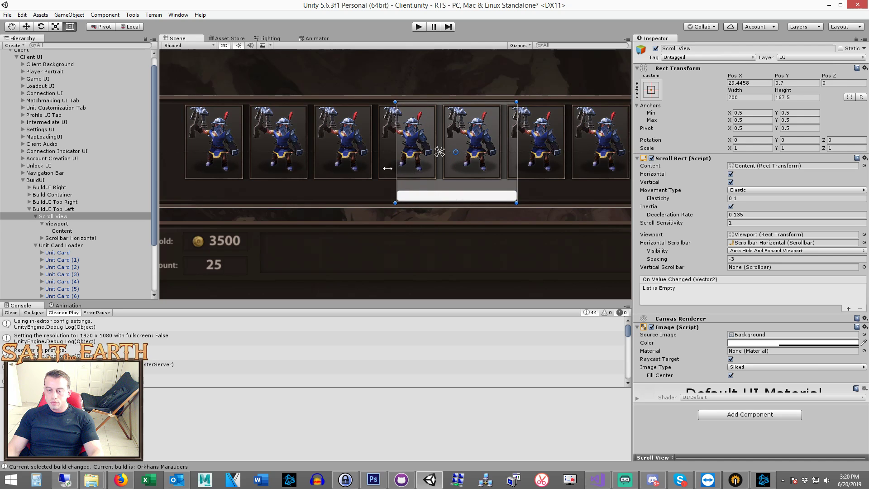
pyautogui.moveTo(397, 175); pyautogui.dragTo(214, 175)
pyautogui.moveTo(235, 150); pyautogui.dragTo(398, 173, button='middle')
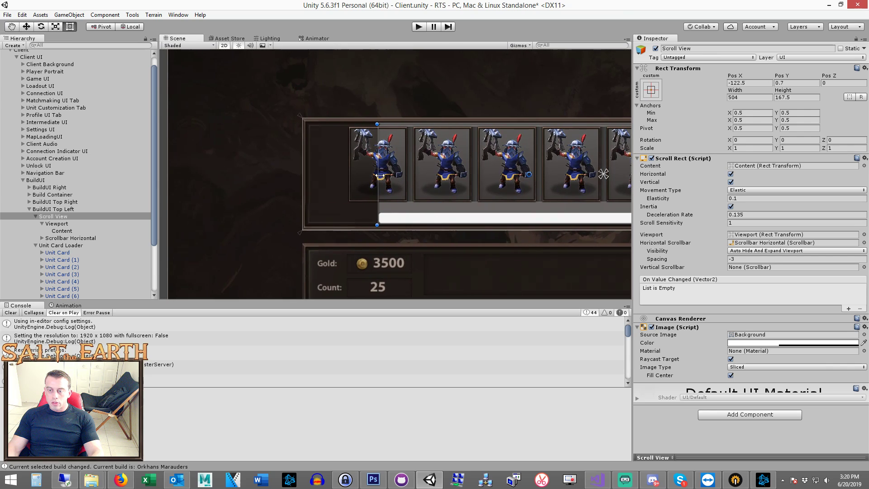
pyautogui.moveTo(377, 178); pyautogui.dragTo(308, 185)
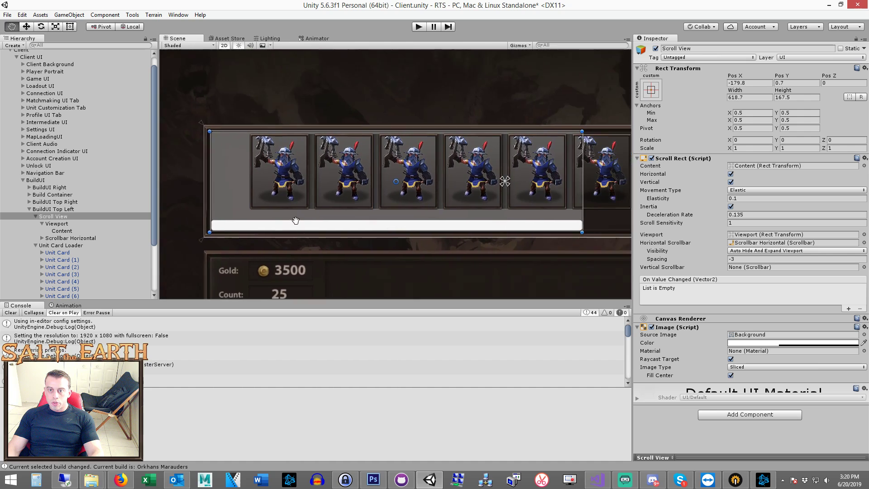
pyautogui.moveTo(611, 203); pyautogui.dragTo(288, 213, button='middle')
pyautogui.moveTo(314, 195); pyautogui.dragTo(530, 197)
pyautogui.scroll(3, 389, 201)
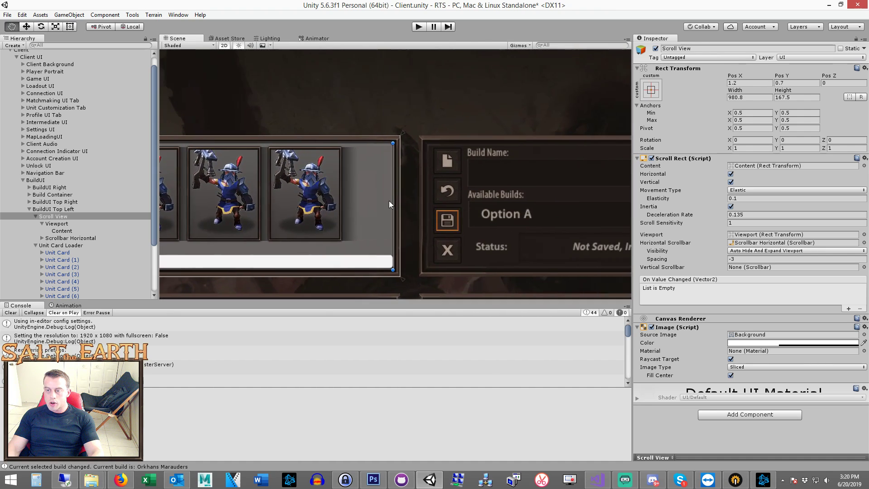
pyautogui.scroll(3, 420, 189)
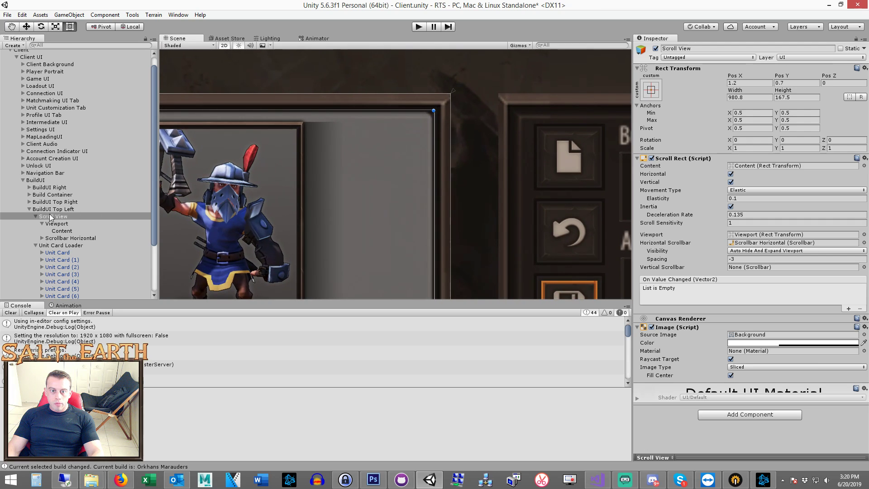
pyautogui.moveTo(361, 203); pyautogui.dragTo(407, 211, button='middle')
pyautogui.scroll(2, 407, 211)
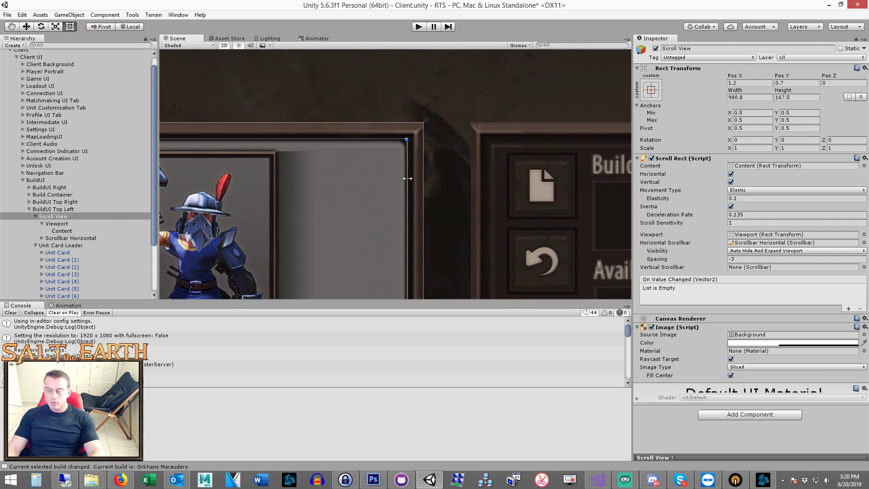
pyautogui.scroll(2, 400, 190)
pyautogui.moveTo(399, 181); pyautogui.dragTo(402, 182)
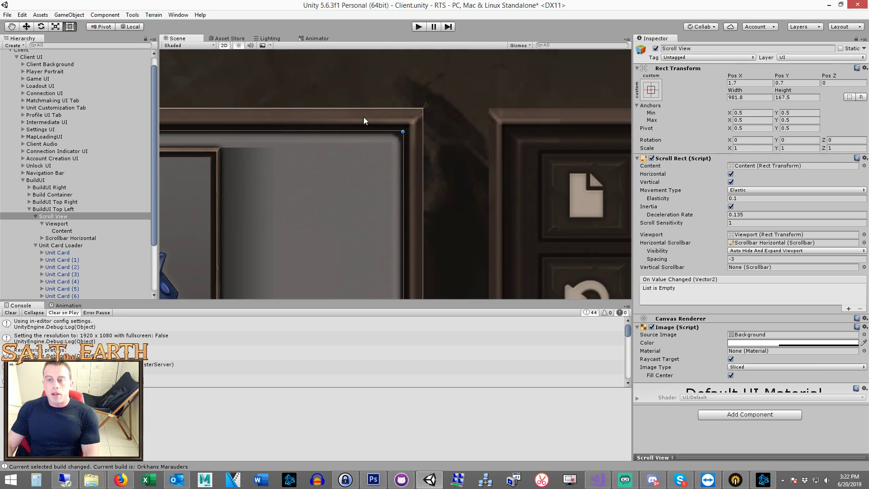
pyautogui.scroll(-3, 353, 138)
pyautogui.scroll(-3, 363, 186)
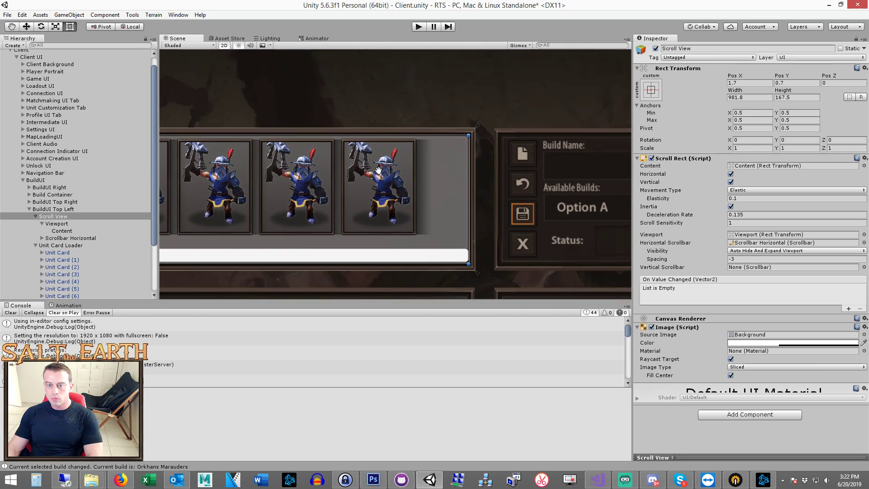
# Step: Toggle the Viewport and Scroll View Image components off and back on to test masking
pyautogui.moveTo(387, 166); pyautogui.dragTo(444, 150)
pyautogui.scroll(2, 380, 136)
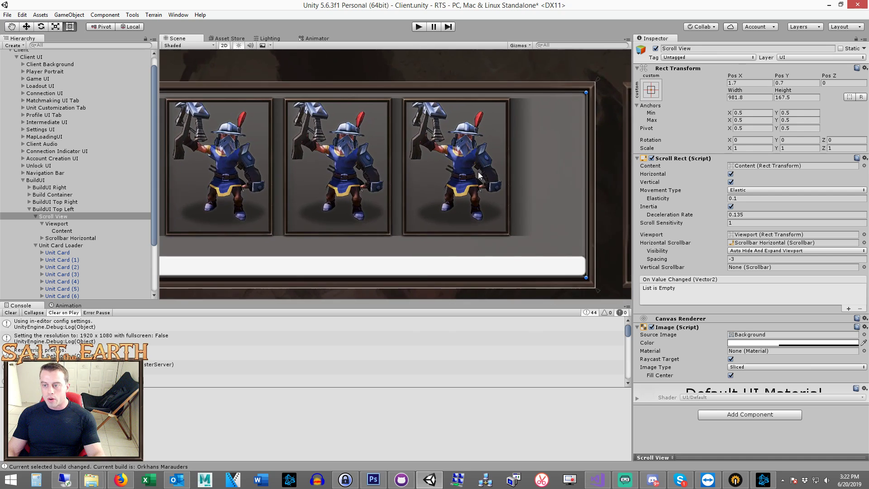
pyautogui.scroll(2, 445, 173)
pyautogui.scroll(2, 400, 196)
pyautogui.scroll(2, 400, 196)
pyautogui.scroll(2, 403, 197)
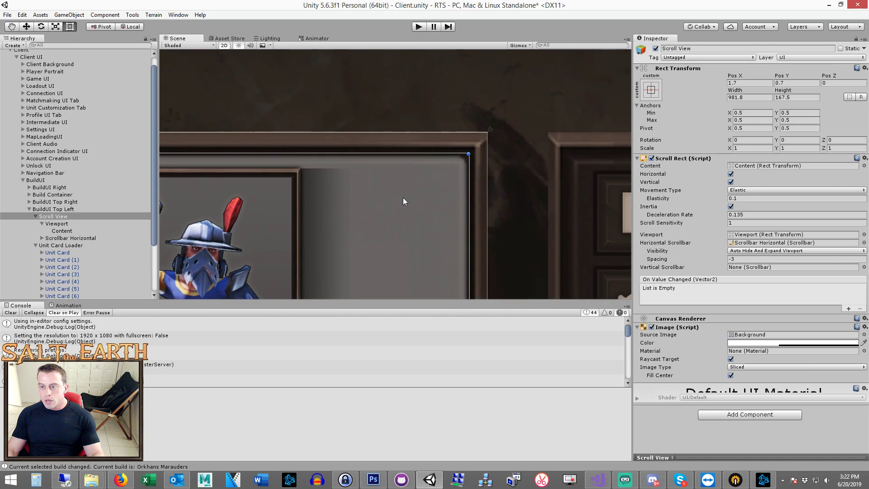
pyautogui.scroll(-2, 439, 193)
pyautogui.scroll(-2, 428, 190)
pyautogui.moveTo(425, 189); pyautogui.dragTo(415, 180)
pyautogui.scroll(-2, 415, 181)
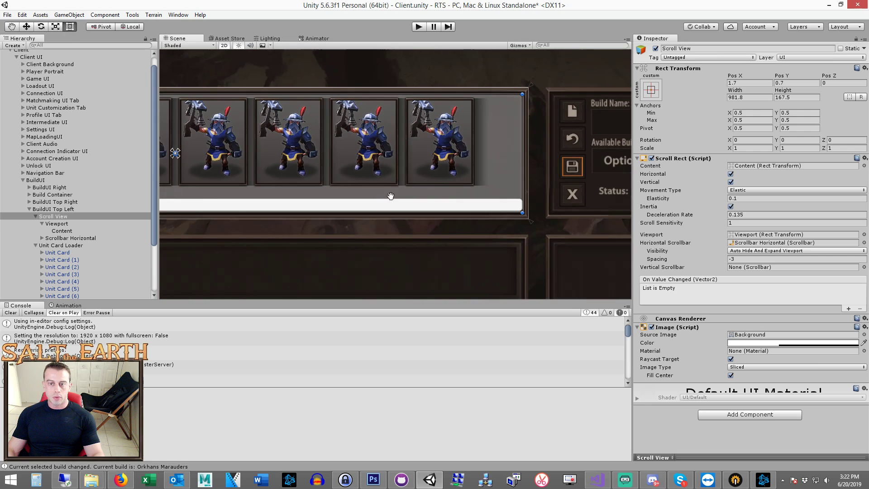
pyautogui.scroll(1, 348, 198)
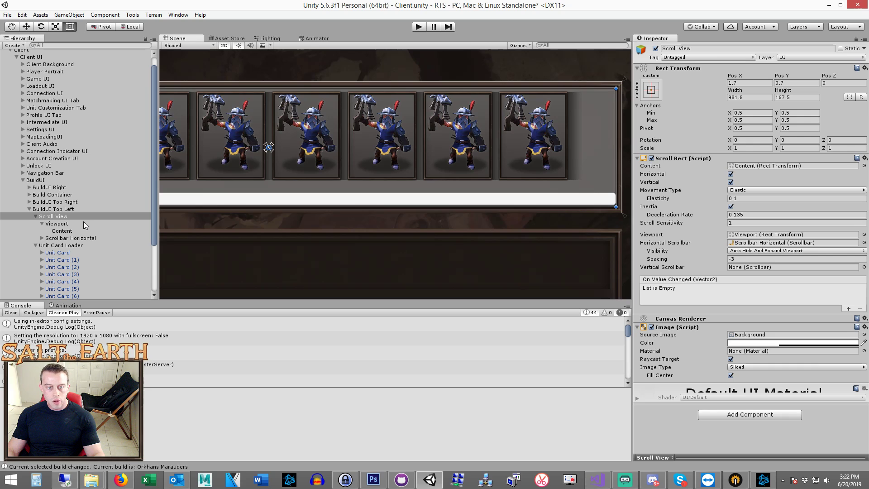
pyautogui.click(82, 223)
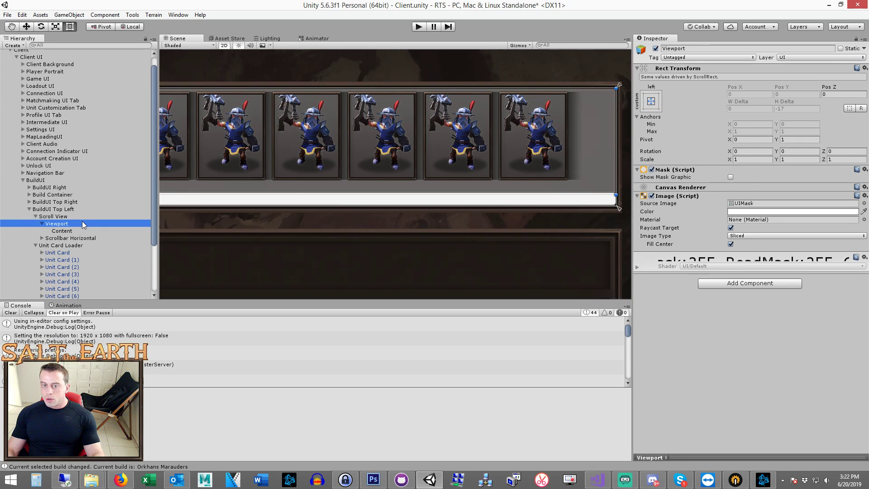
pyautogui.click(652, 196)
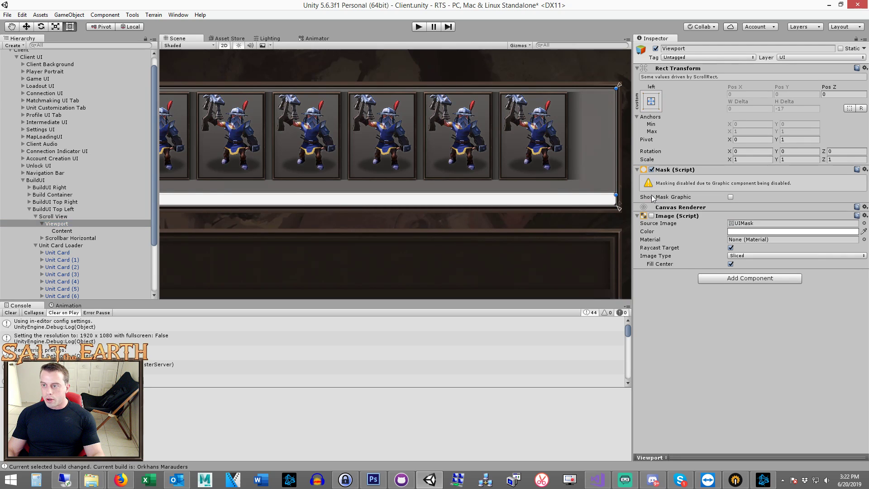
pyautogui.click(652, 195)
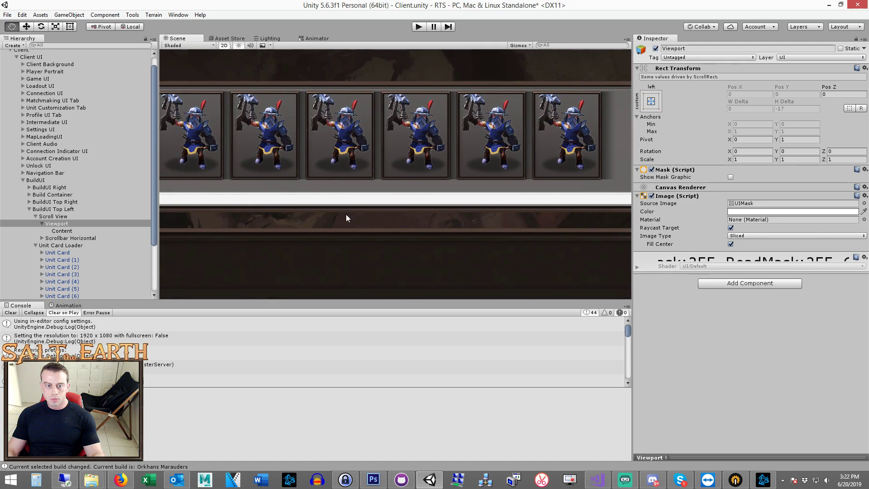
pyautogui.click(68, 231)
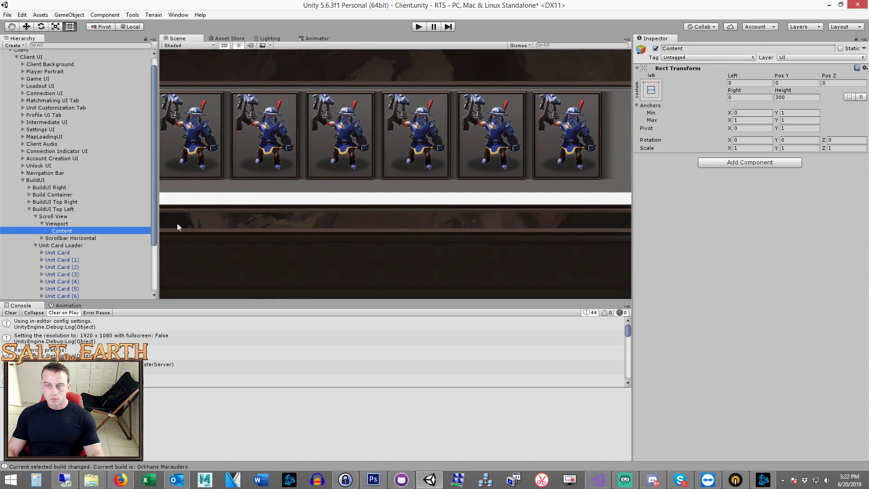
pyautogui.click(67, 216)
pyautogui.click(652, 328)
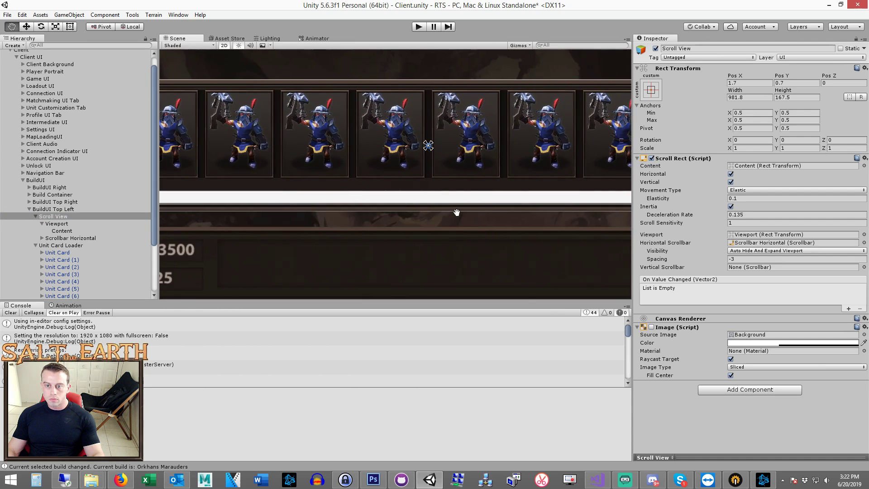
pyautogui.scroll(-2, 522, 223)
pyautogui.click(651, 327)
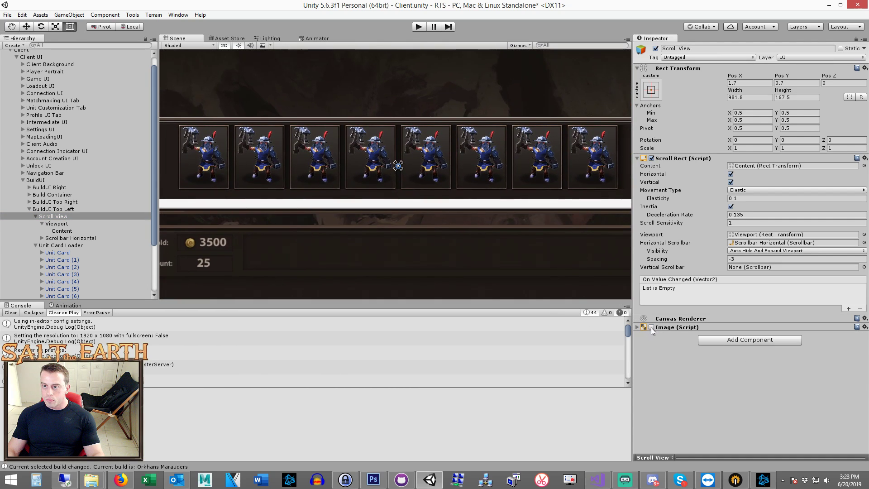
# Step: Trim the Content rect's height to about 143.6 in the Scene view
pyautogui.click(56, 224)
pyautogui.press('f')
pyautogui.moveTo(392, 194); pyautogui.dragTo(370, 234, button='middle')
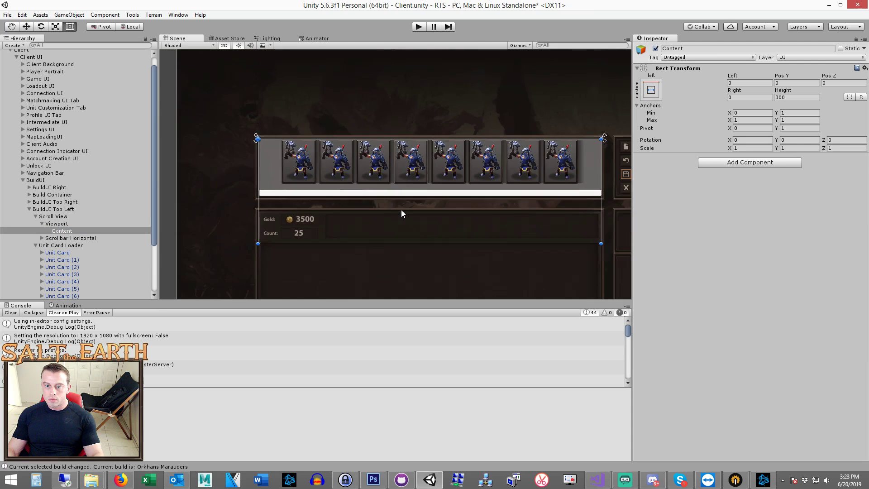
pyautogui.moveTo(387, 264); pyautogui.dragTo(400, 194)
pyautogui.scroll(2, 304, 249)
pyautogui.scroll(2, 314, 217)
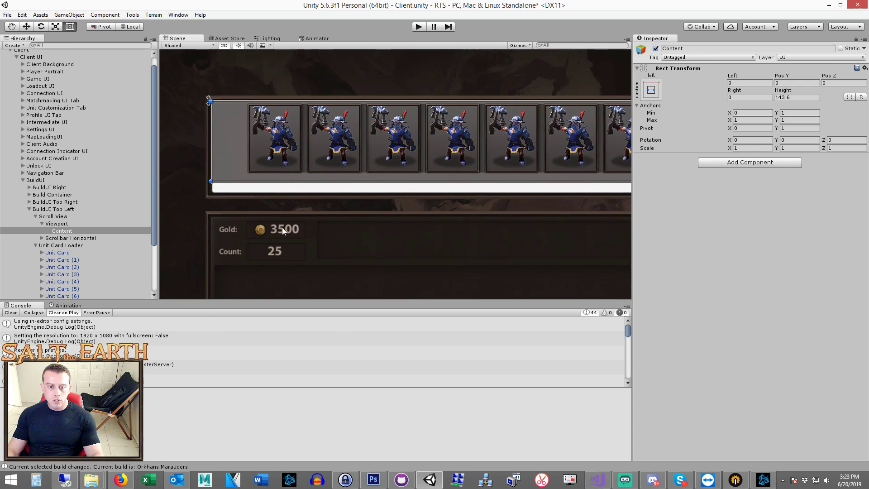
pyautogui.click(68, 225)
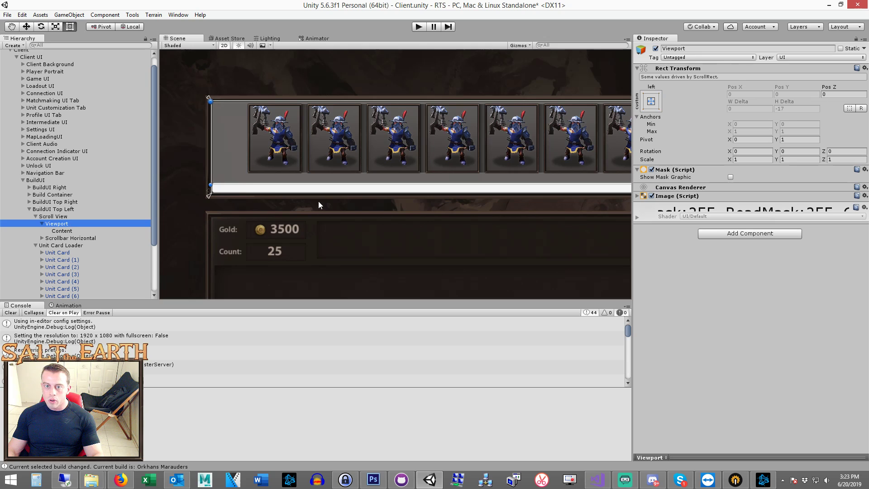
pyautogui.moveTo(390, 238)
pyautogui.mouseDown(button='middle')
pyautogui.moveTo(209, 252)
pyautogui.moveTo(283, 241)
pyautogui.mouseUp(button='middle')
pyautogui.click(59, 245)
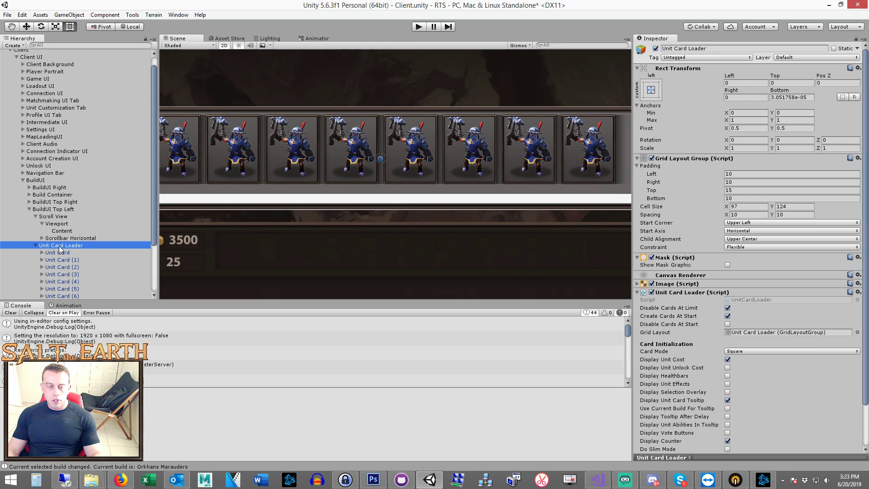
# Step: Move Unit Card Loader under Content with stretch anchors and zero offsets
pyautogui.moveTo(59, 245); pyautogui.dragTo(68, 232)
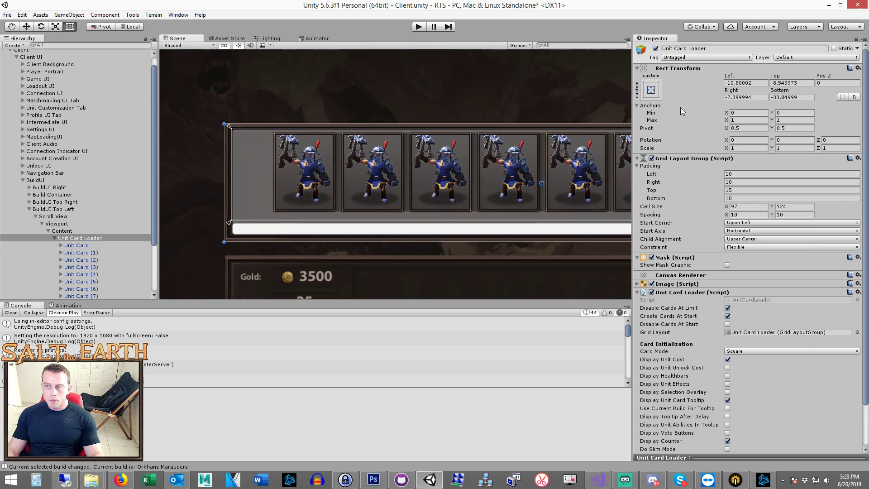
pyautogui.click(650, 89)
pyautogui.click(738, 82)
pyautogui.write('0')
pyautogui.click(738, 97)
pyautogui.write('0')
pyautogui.click(787, 97)
pyautogui.write('0')
pyautogui.click(787, 83)
pyautogui.moveTo(461, 166); pyautogui.dragTo(379, 155, button='middle')
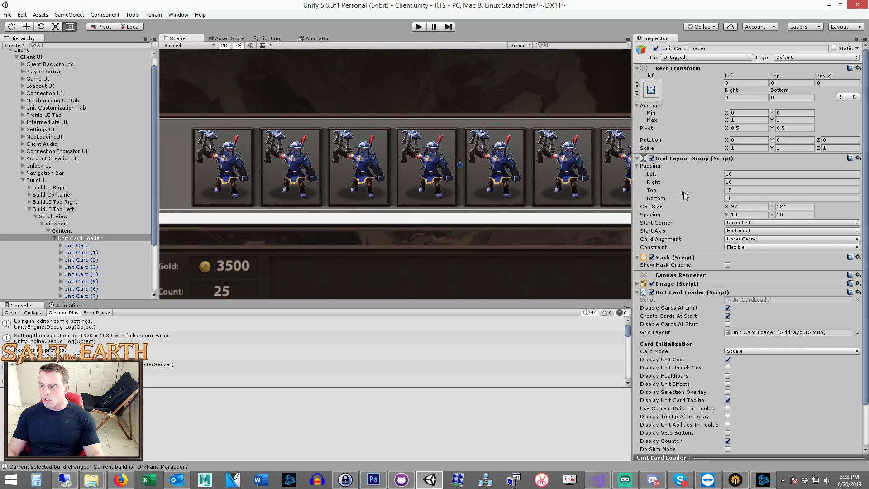
# Step: Set the card grid's top padding to 5 and delete the placeholder Unit Cards
pyautogui.click(741, 193)
pyautogui.write('5')
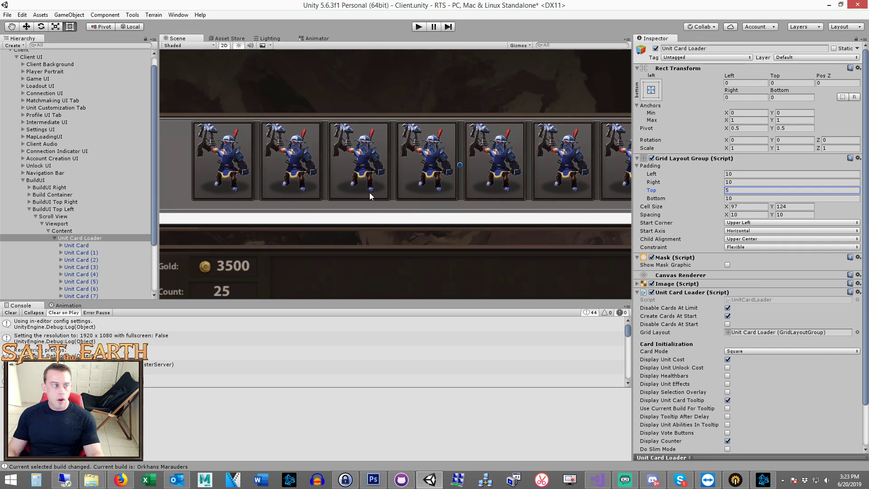
pyautogui.scroll(-2, 528, 213)
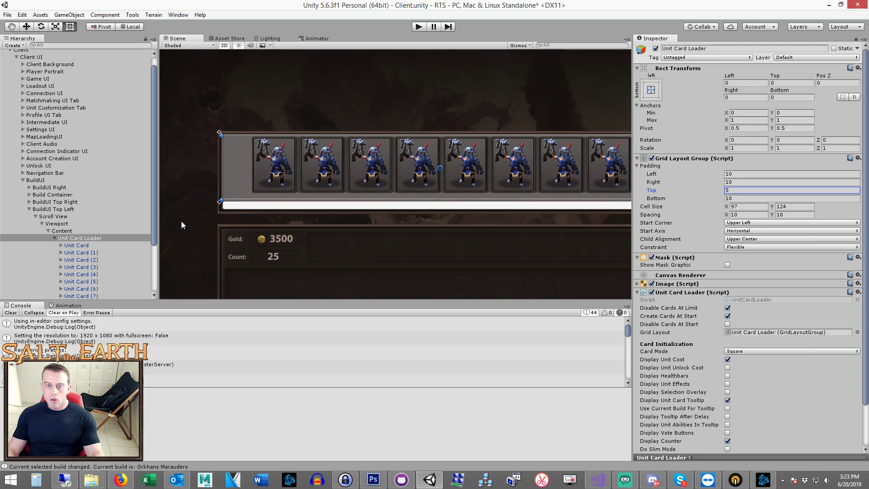
pyautogui.click(92, 246)
pyautogui.scroll(-3, 94, 248)
pyautogui.keyDown('shift'); pyautogui.click(89, 231); pyautogui.keyUp('shift')
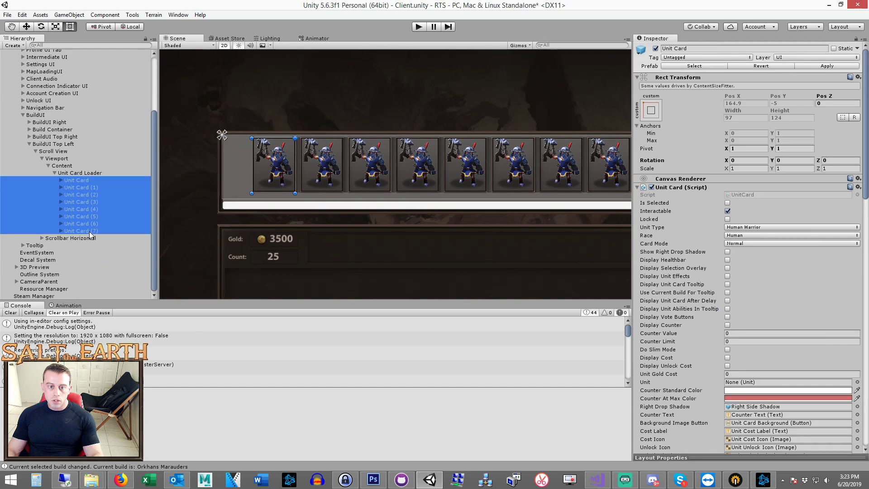
pyautogui.press('Delete')
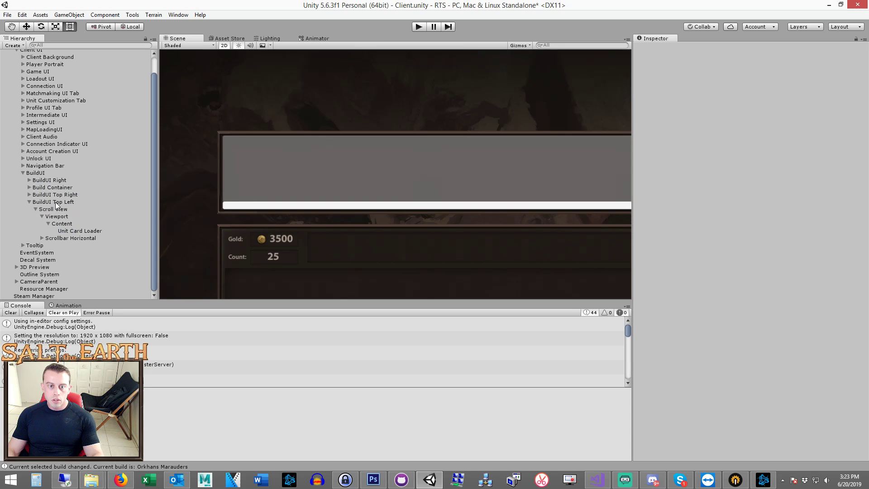
# Step: Set BuildUI's Canvas Group Alpha to 0 and run the game
pyautogui.click(62, 203)
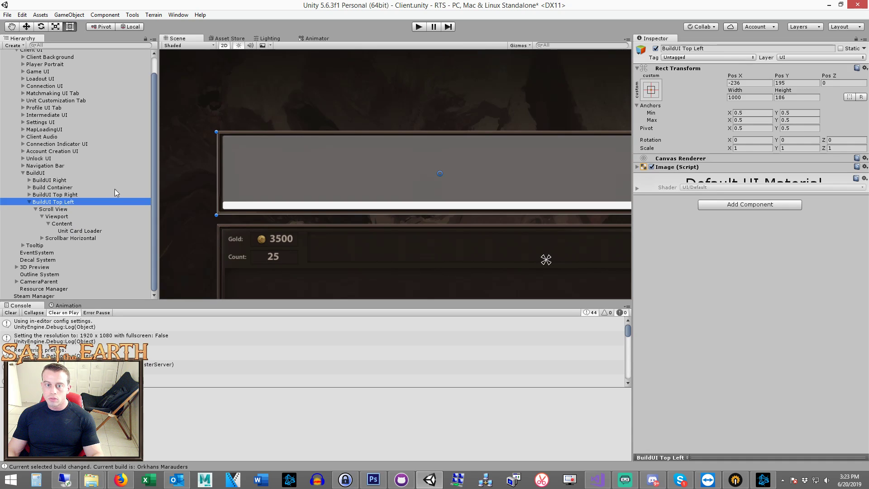
pyautogui.click(53, 173)
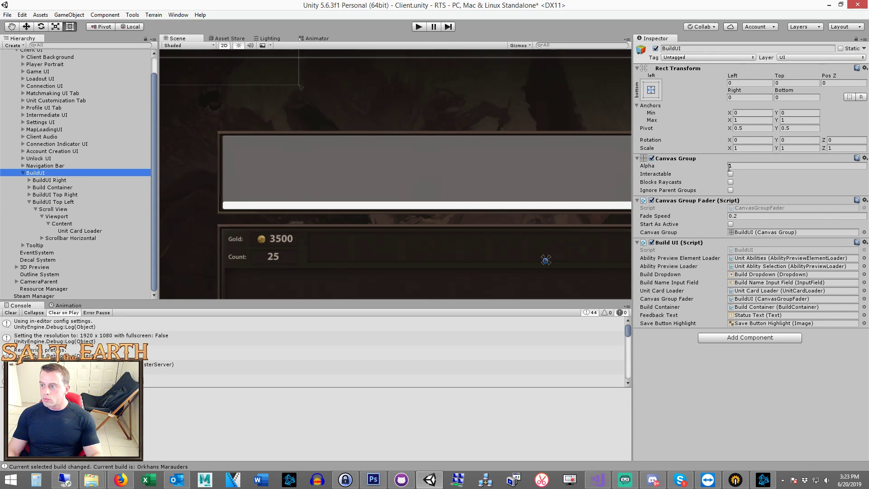
pyautogui.moveTo(649, 165); pyautogui.dragTo(622, 166)
pyautogui.click(419, 26)
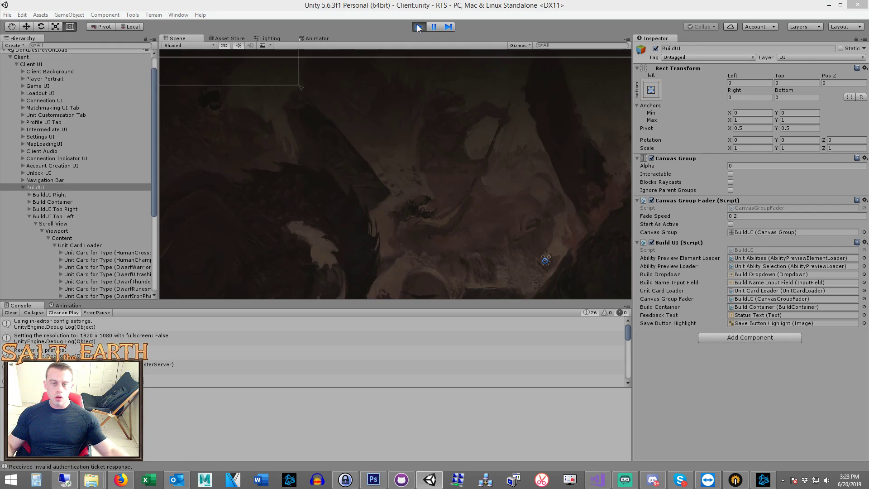
pyautogui.scroll(-3, 442, 150)
pyautogui.scroll(-3, 386, 136)
pyautogui.scroll(-2, 435, 171)
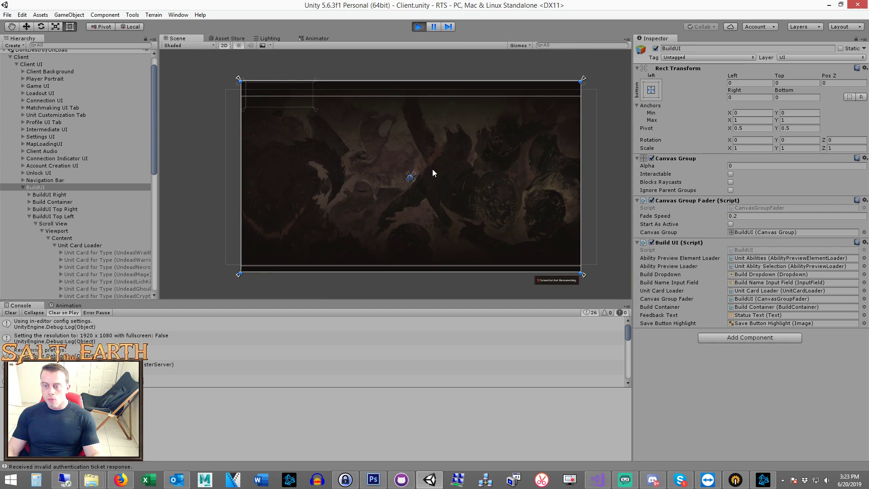
pyautogui.scroll(2, 434, 168)
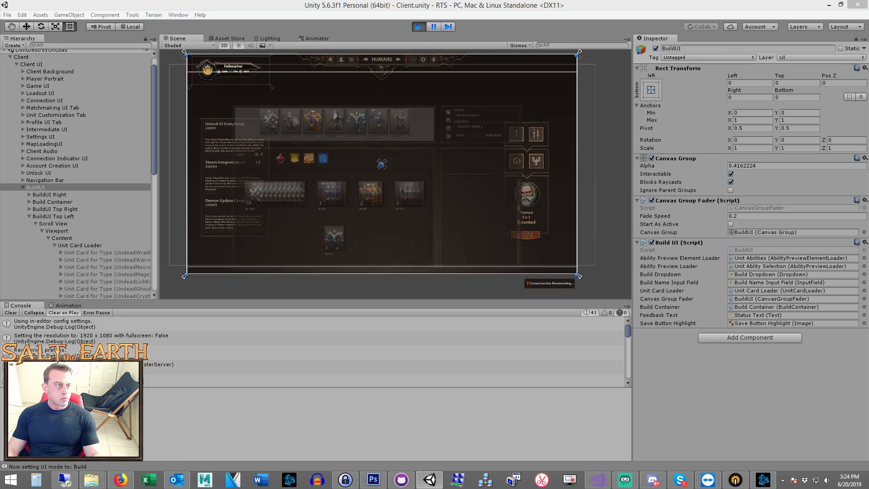
pyautogui.scroll(1, 334, 236)
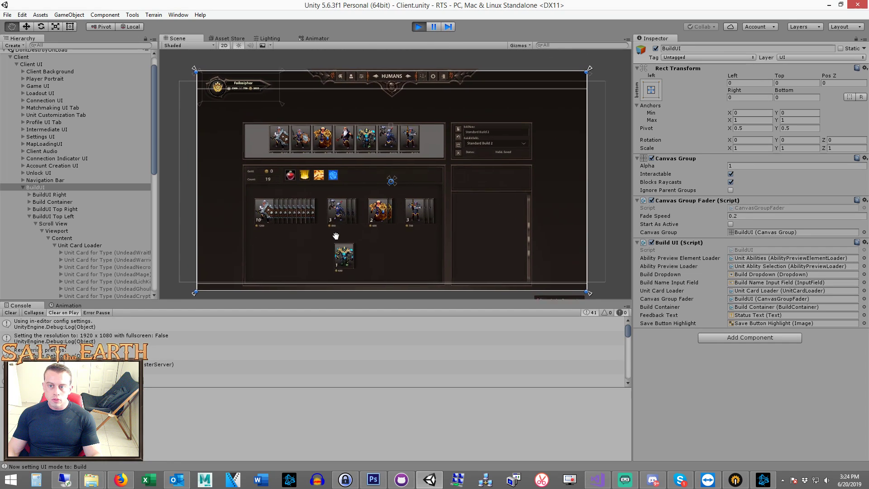
pyautogui.scroll(2, 334, 236)
pyautogui.scroll(2, 334, 236)
pyautogui.scroll(1, 322, 234)
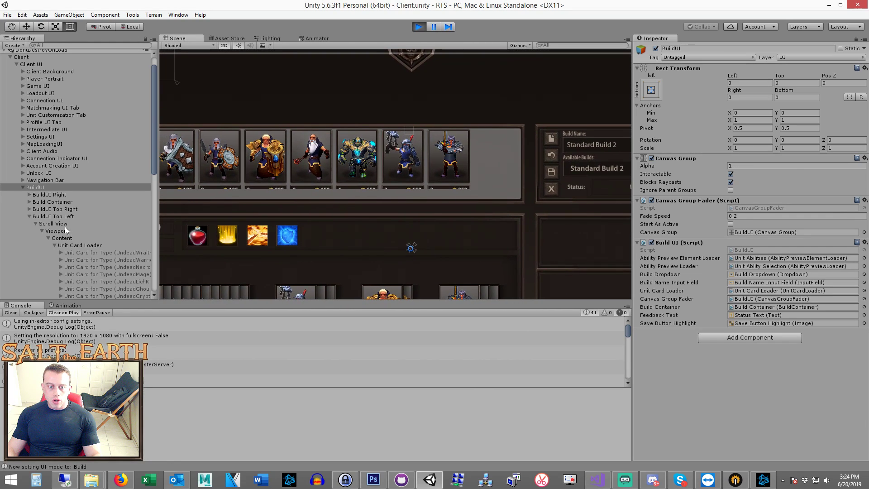
# Step: Review the Scroll View, horizontal scrollbar, Viewport and Content settings, then exit play mode
pyautogui.click(65, 230)
pyautogui.click(58, 238)
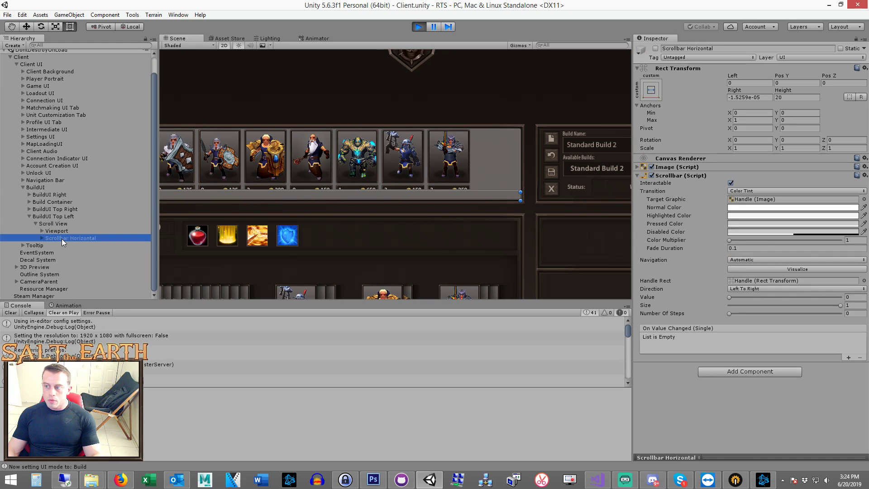
pyautogui.click(65, 223)
pyautogui.scroll(-2, 401, 234)
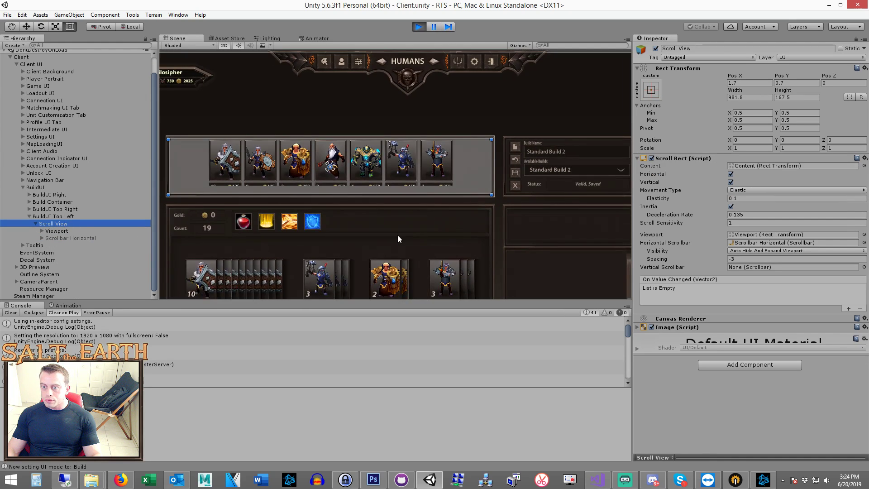
pyautogui.moveTo(401, 234); pyautogui.dragTo(455, 261)
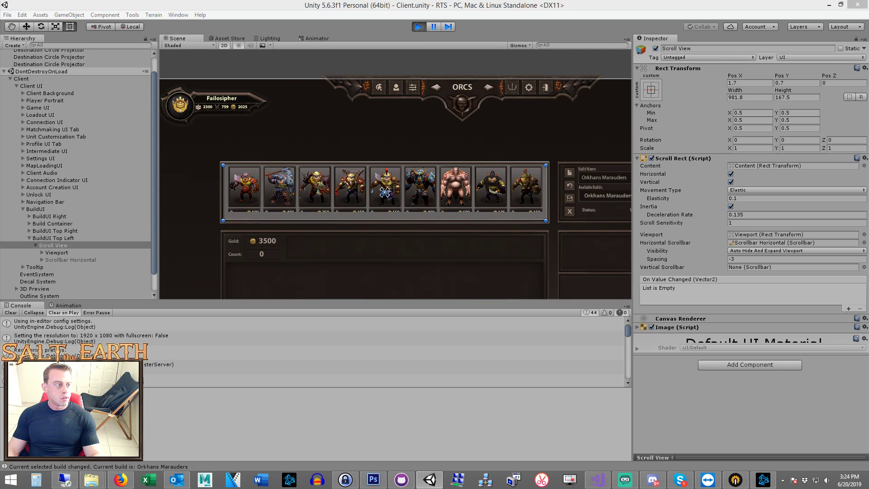
pyautogui.scroll(2, 274, 224)
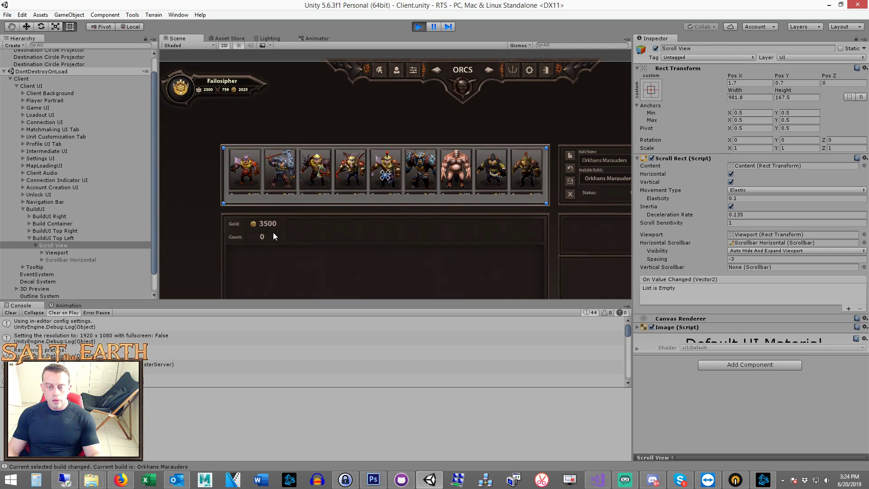
pyautogui.scroll(2, 272, 231)
pyautogui.click(56, 251)
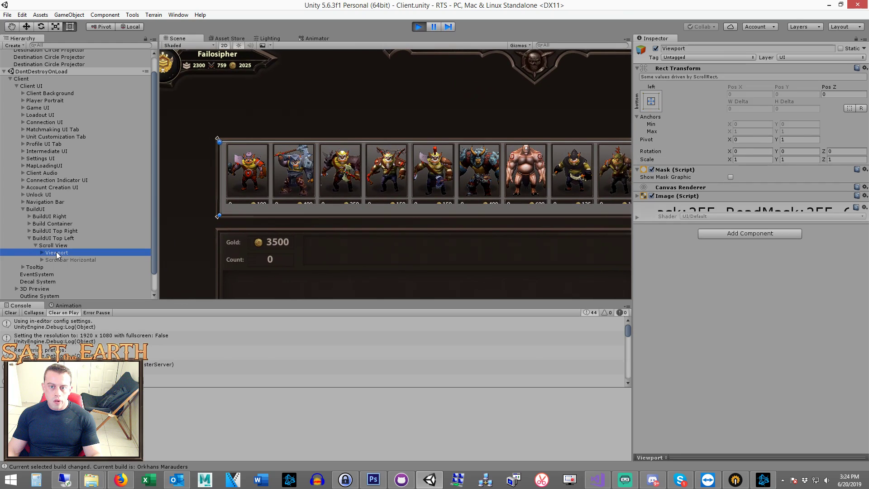
pyautogui.click(57, 245)
pyautogui.click(59, 245)
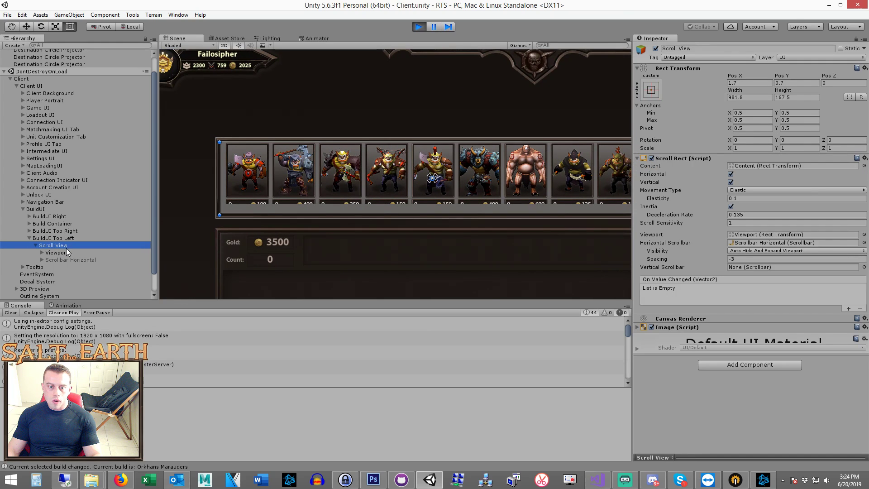
pyautogui.click(64, 251)
pyautogui.click(59, 259)
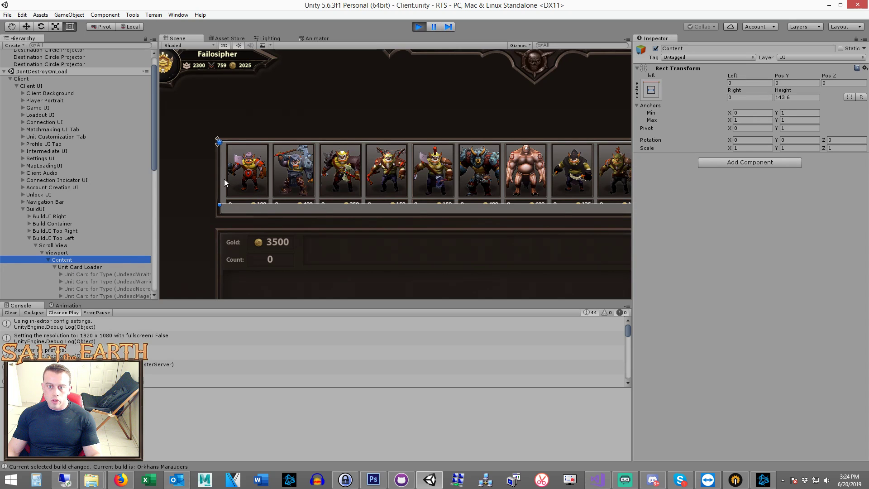
pyautogui.click(419, 31)
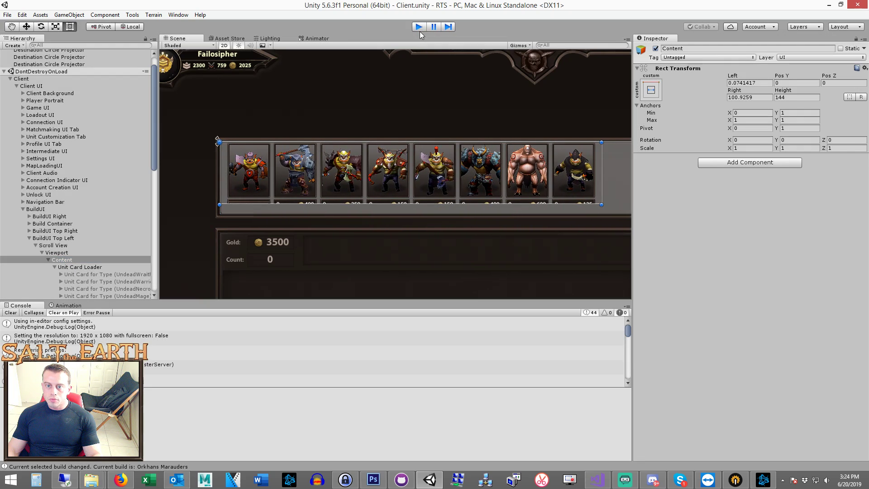
# Step: Set BuildUI's Canvas Group Alpha to 1 and narrow the Scroll View to about 903 wide
pyautogui.click(49, 172)
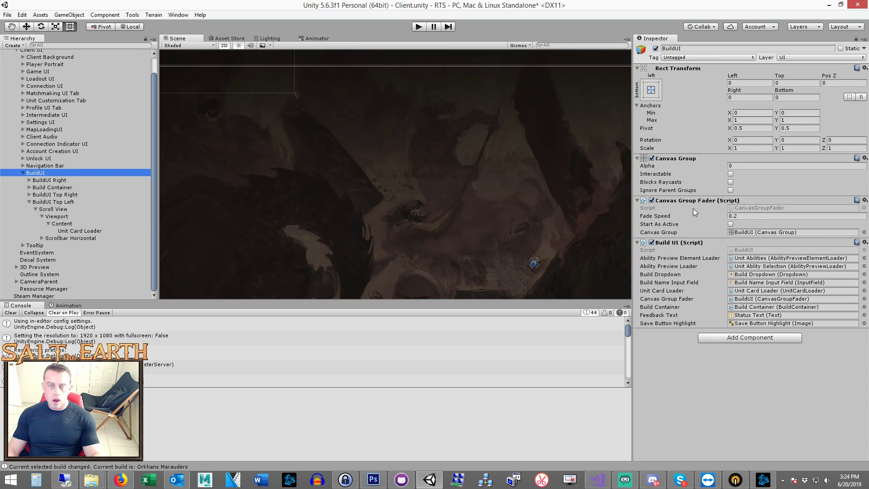
pyautogui.click(729, 166)
pyautogui.write('1')
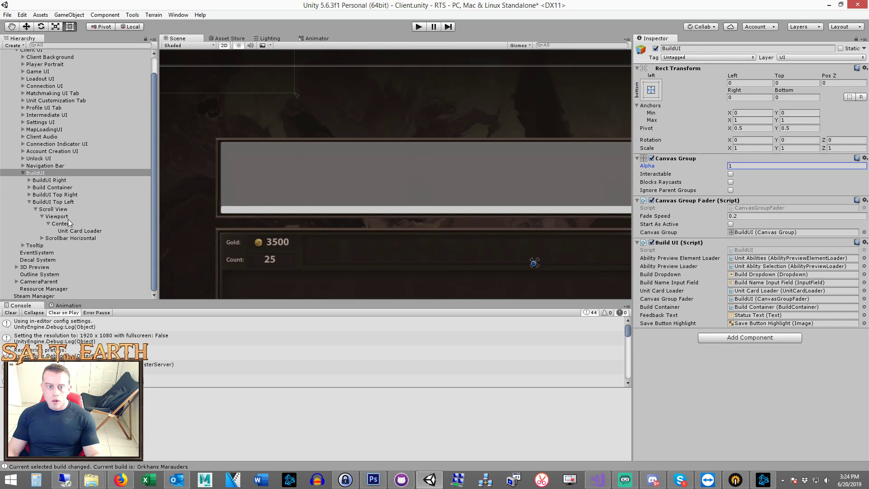
pyautogui.click(60, 202)
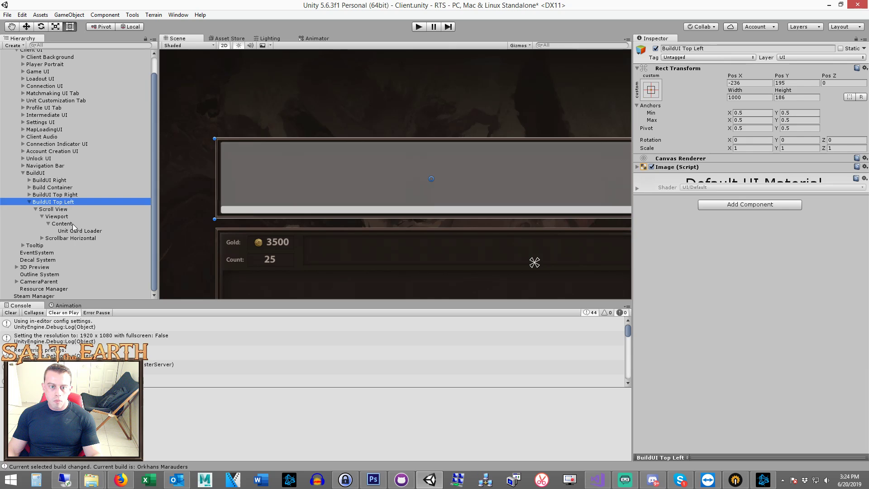
pyautogui.click(73, 224)
pyautogui.click(68, 217)
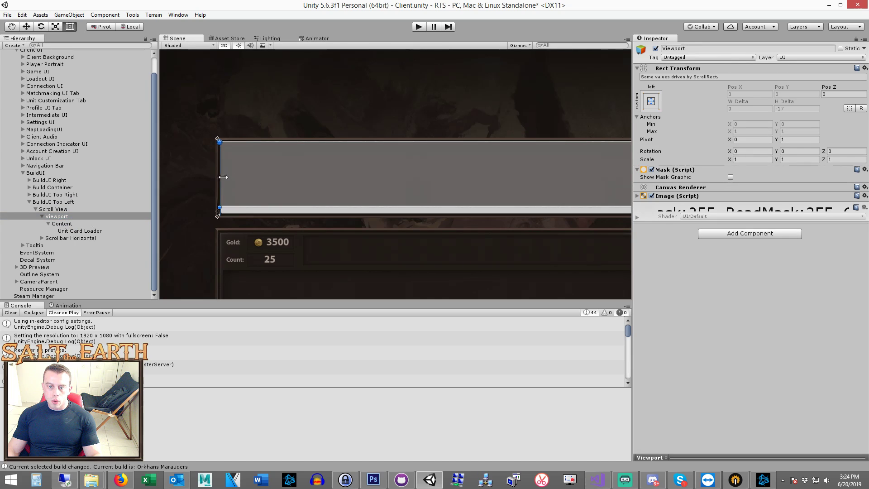
pyautogui.click(50, 210)
pyautogui.moveTo(218, 179); pyautogui.dragTo(252, 184)
pyautogui.moveTo(252, 184); pyautogui.dragTo(281, 197, button='middle')
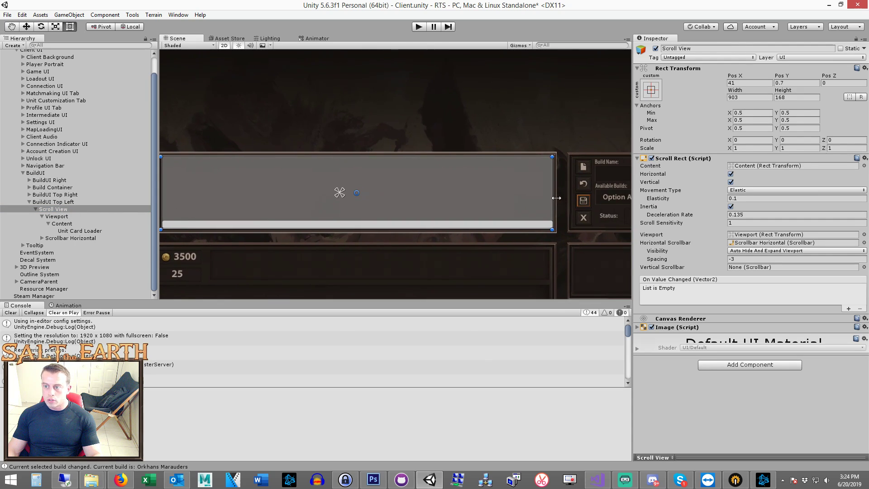
pyautogui.click(275, 259)
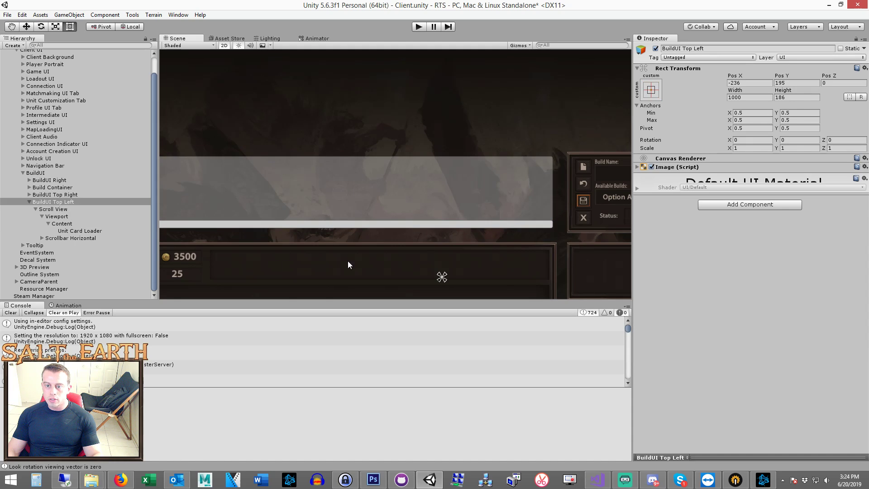
pyautogui.scroll(-2, 352, 261)
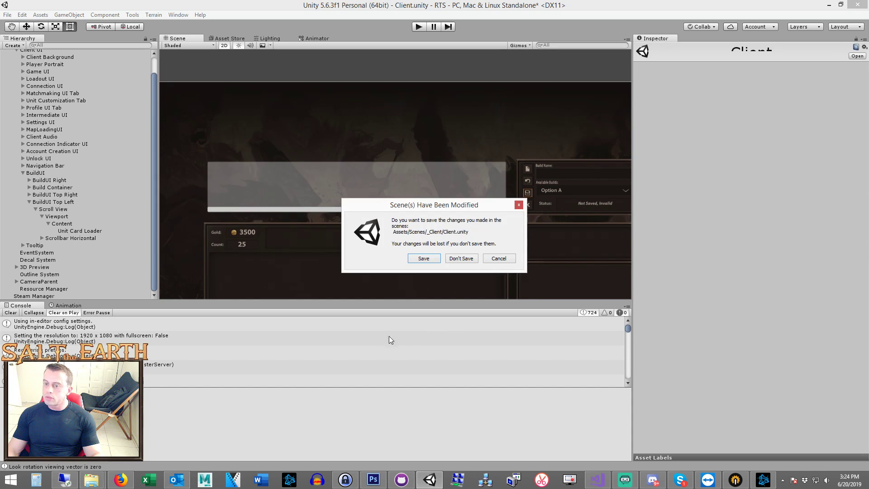
# Step: Discard the scene changes, reload Client, and briefly run the game to its login screen
pyautogui.click(461, 258)
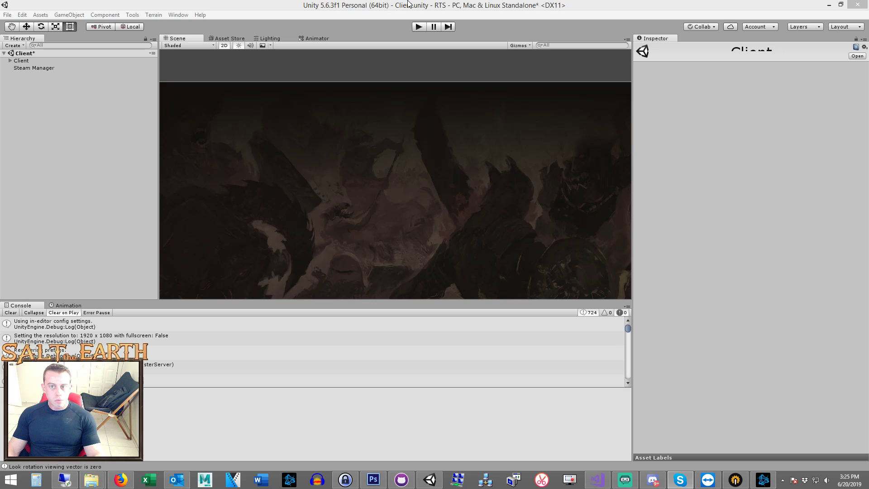
pyautogui.click(419, 27)
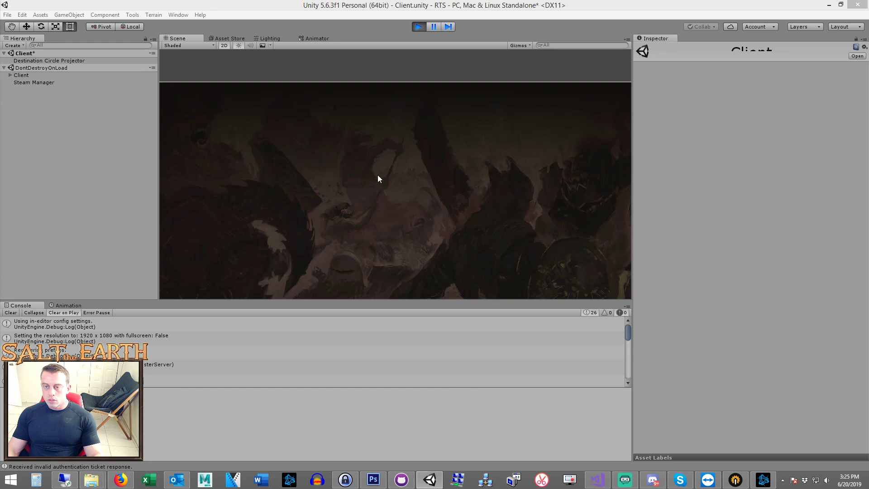
pyautogui.click(419, 27)
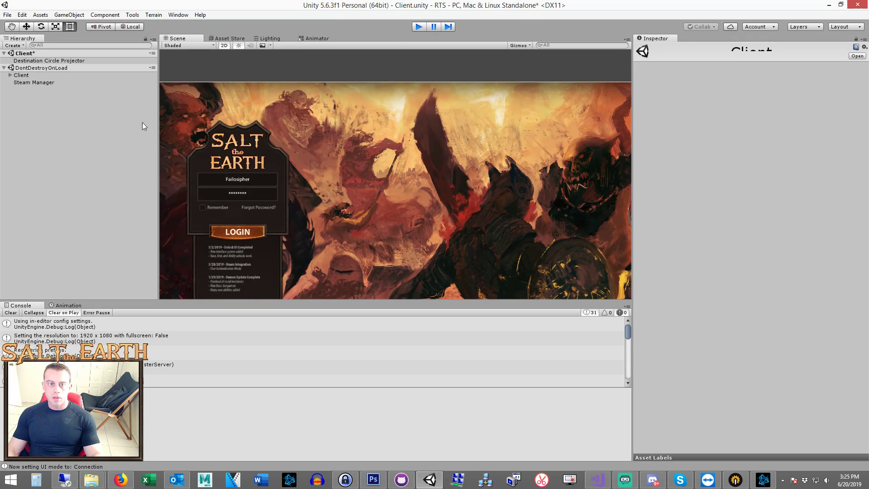
# Step: Expand Client > Client UI in the Hierarchy and select BuildUI
pyautogui.click(11, 62)
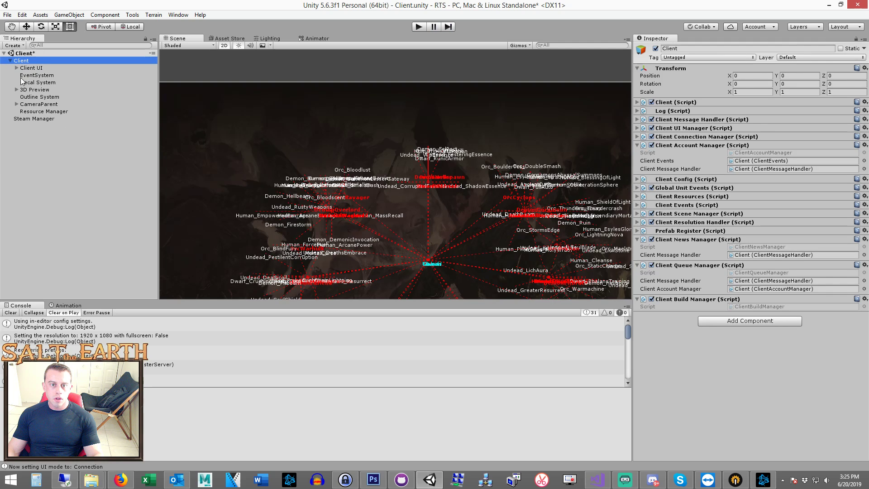
pyautogui.click(16, 69)
pyautogui.click(35, 191)
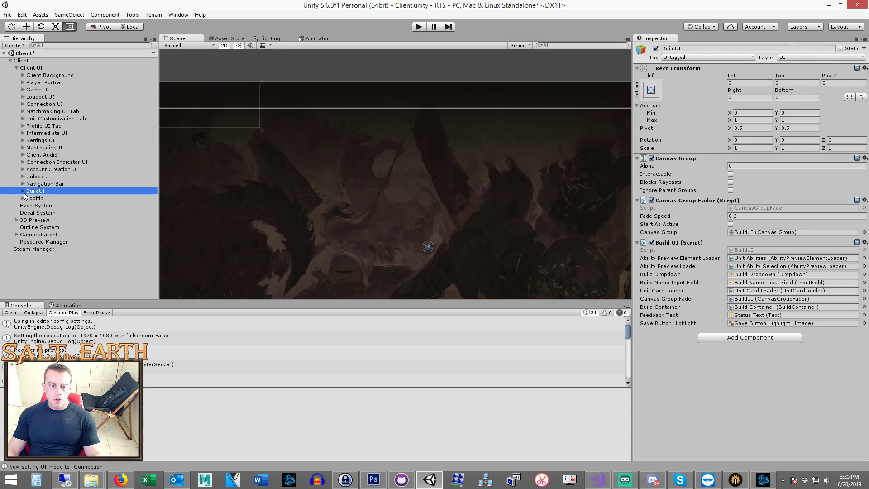
# Step: Set BuildUI's alpha to 1 and select the Scroll View under BuildUI Top Left
pyautogui.press('Right')
pyautogui.moveTo(721, 167); pyautogui.dragTo(740, 167)
pyautogui.scroll(3, 263, 148)
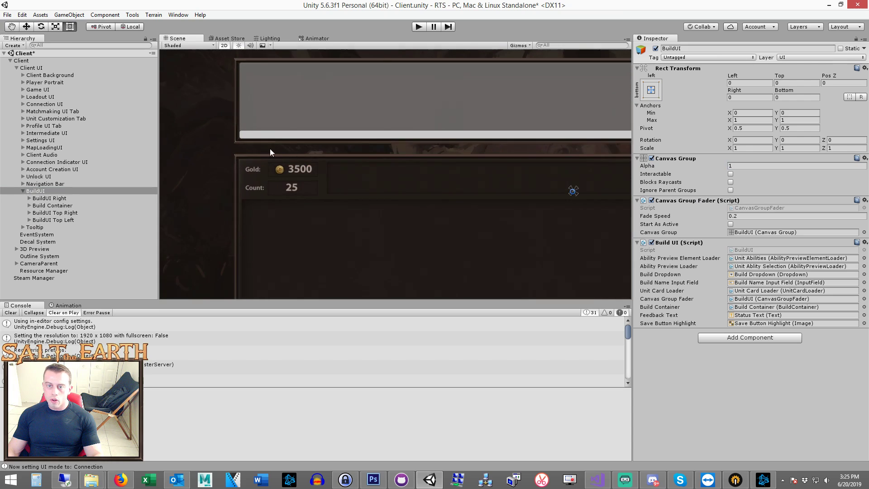
pyautogui.scroll(2, 164, 204)
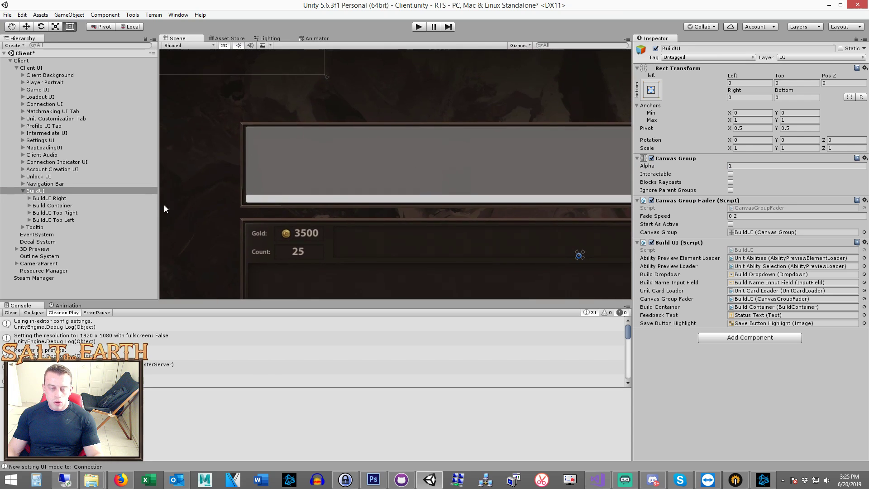
pyautogui.click(47, 220)
pyautogui.press('Right')
pyautogui.click(49, 234)
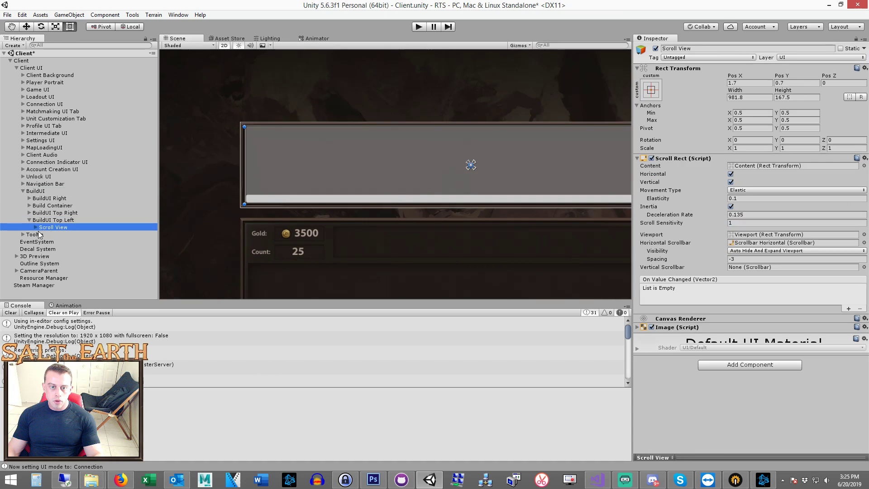
pyautogui.click(98, 235)
pyautogui.click(38, 228)
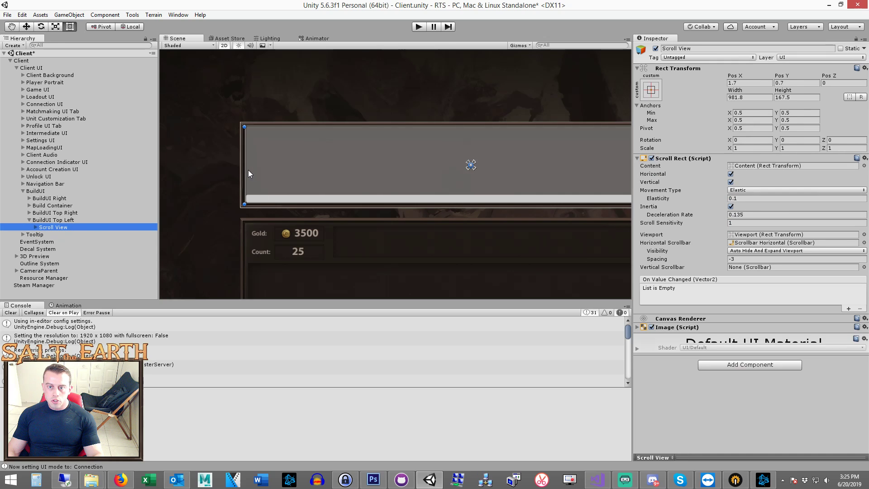
pyautogui.moveTo(243, 168); pyautogui.dragTo(283, 171)
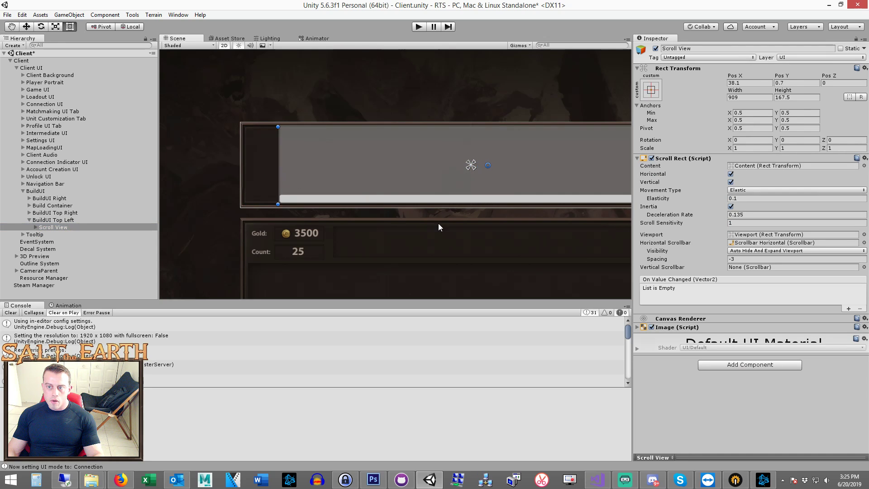
pyautogui.moveTo(437, 223); pyautogui.dragTo(375, 225, button='middle')
pyautogui.moveTo(441, 216); pyautogui.dragTo(377, 225, button='middle')
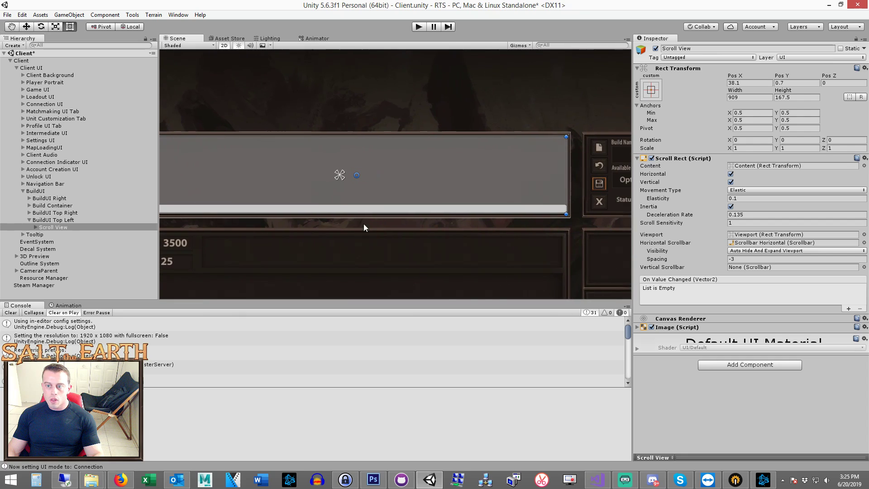
pyautogui.moveTo(569, 175); pyautogui.dragTo(531, 177)
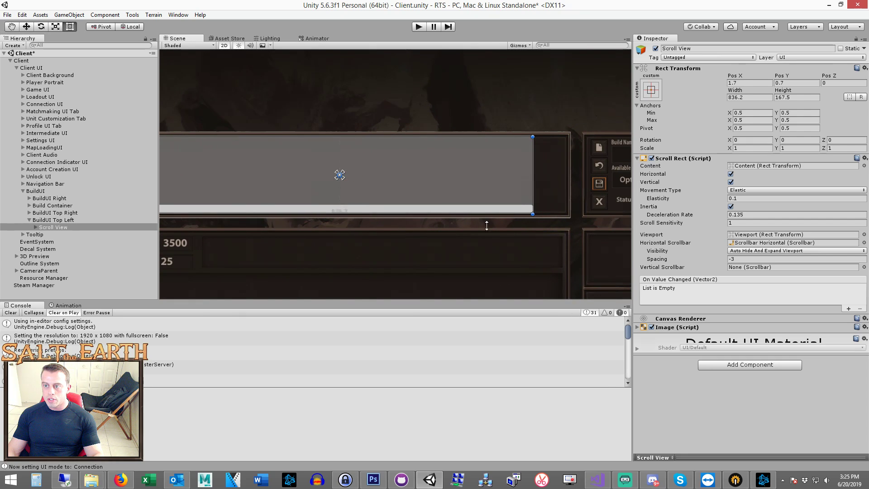
# Step: Frame the centred 836.2-wide Scroll View and save the Client scene
pyautogui.press('f')
pyautogui.moveTo(437, 261); pyautogui.dragTo(415, 260, button='middle')
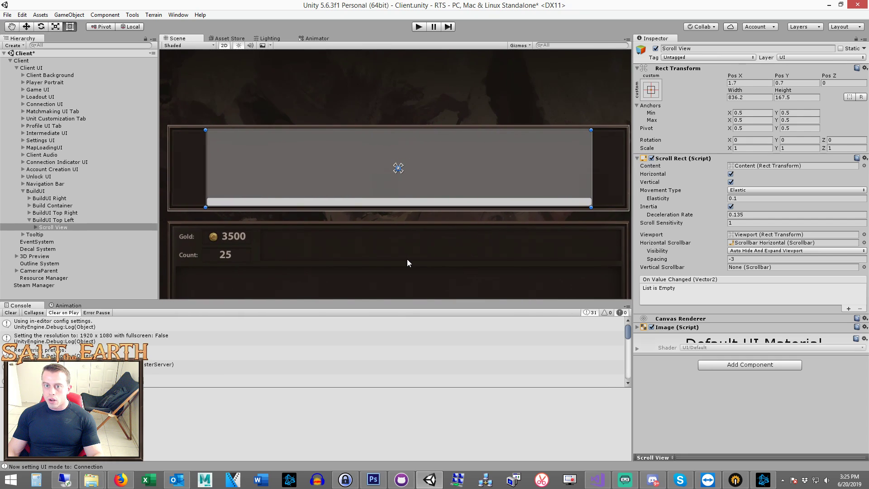
pyautogui.hotkey('ctrl', 's')
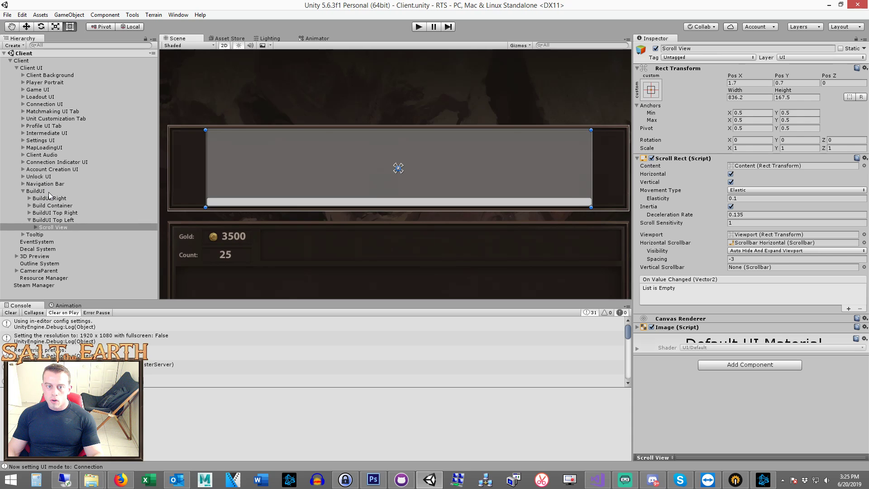
pyautogui.click(49, 193)
# Step: Set BuildUI's alpha to 0, run the game, and log in to the build screen
pyautogui.moveTo(727, 167); pyautogui.dragTo(537, 123)
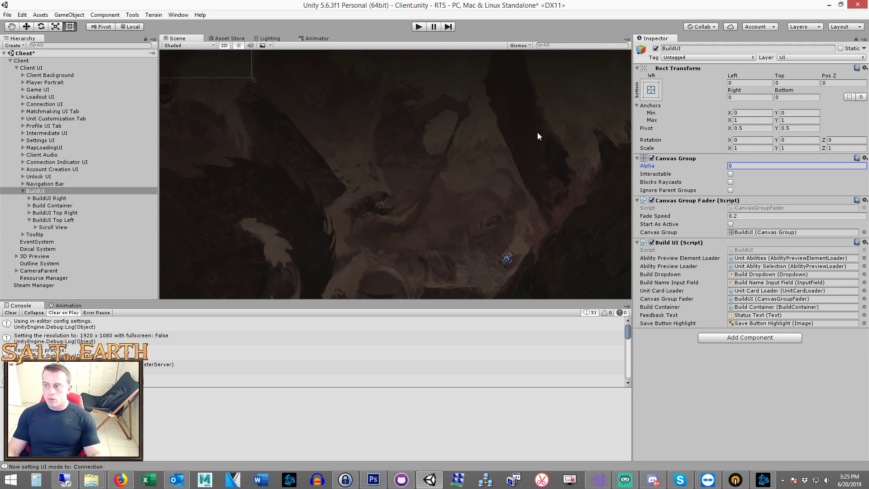
pyautogui.click(419, 27)
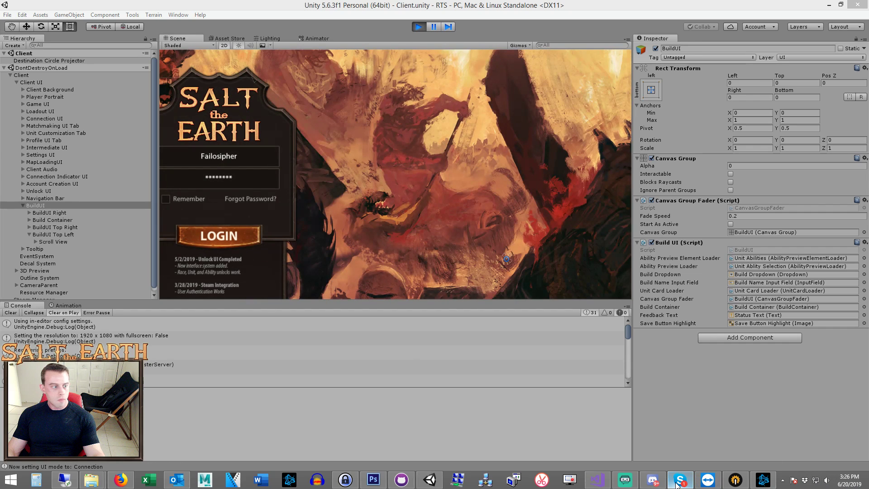
pyautogui.press('Return')
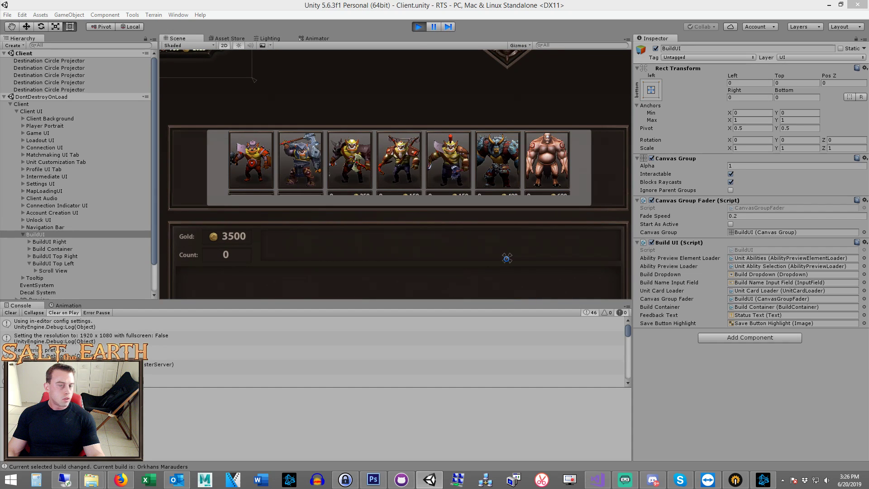
pyautogui.scroll(-2, 69, 255)
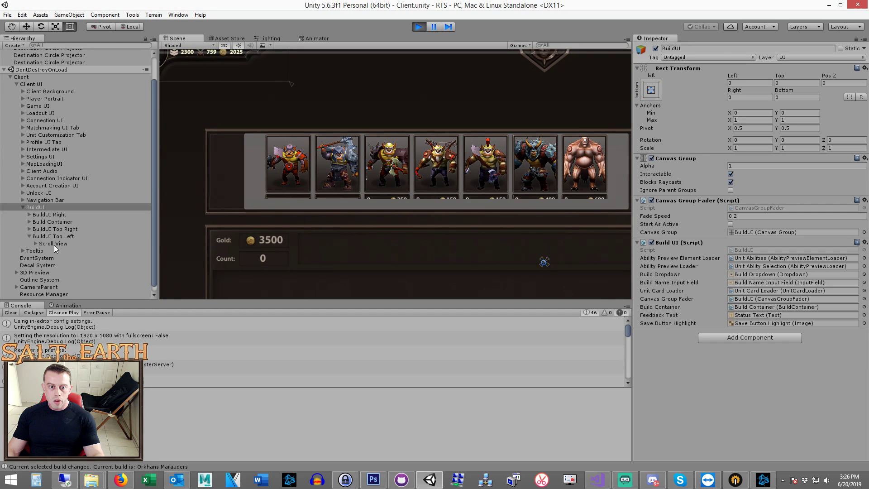
# Step: Expand Scroll View > Viewport > Content and select the Unit Card Loader
pyautogui.click(61, 243)
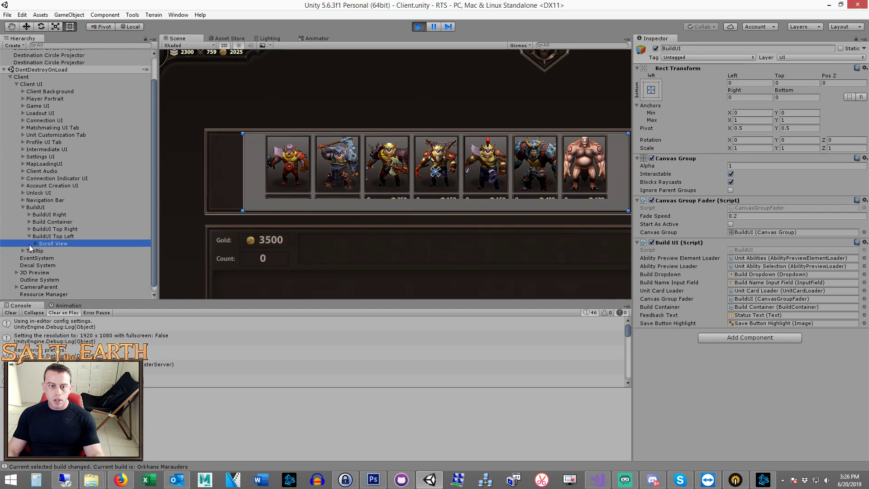
pyautogui.click(35, 244)
pyautogui.click(45, 258)
# Step: Set Unit Card Loader's Grid Layout Group constraint to Fixed Row Count, count 1
pyautogui.click(54, 266)
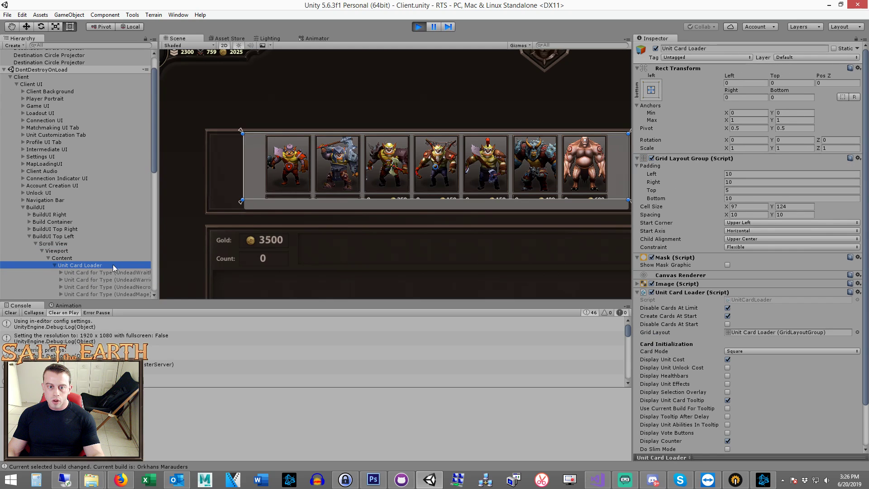
pyautogui.scroll(-3, 114, 263)
pyautogui.scroll(-2, 120, 247)
pyautogui.click(136, 191)
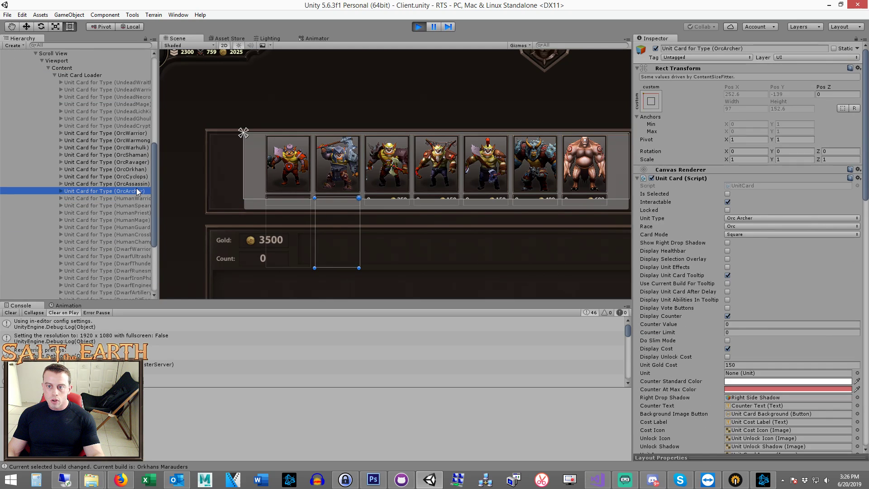
pyautogui.click(87, 75)
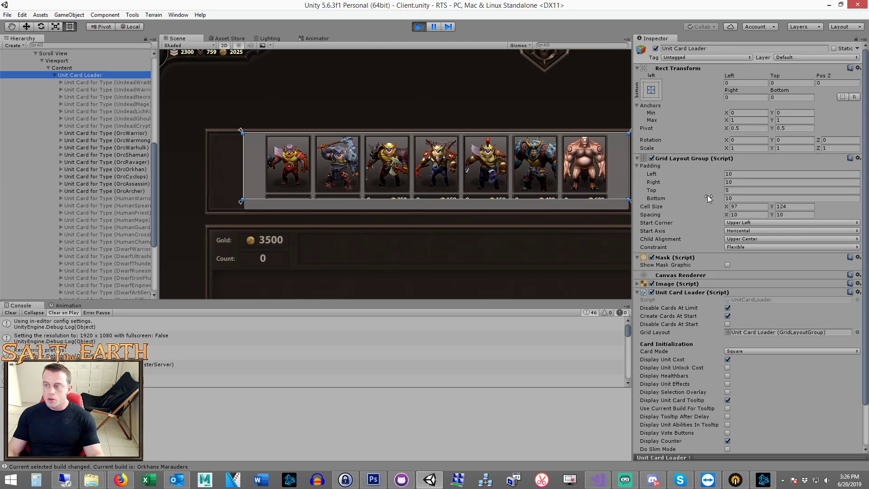
pyautogui.click(743, 246)
pyautogui.click(759, 276)
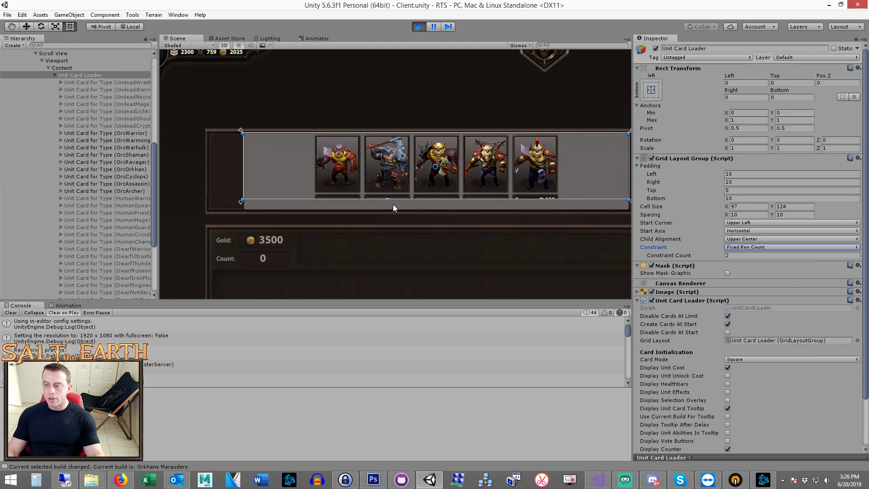
pyautogui.press('Tab')
pyautogui.write('1')
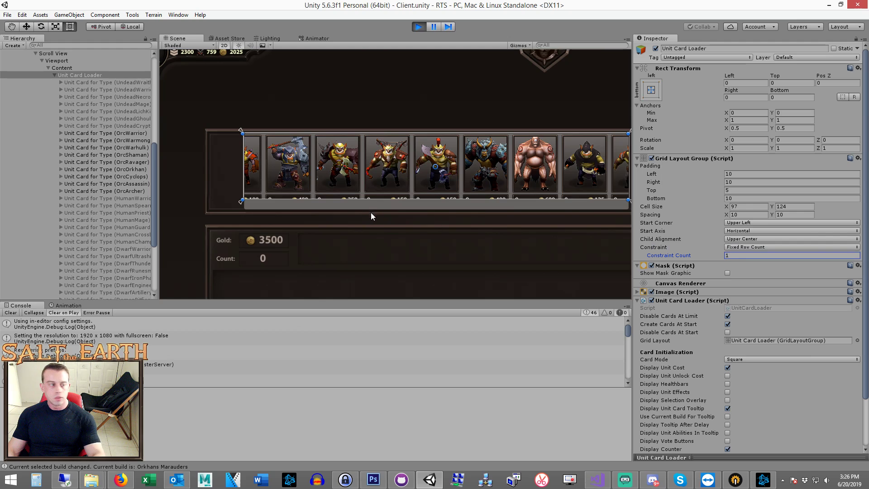
pyautogui.moveTo(370, 218)
pyautogui.mouseDown(button='middle')
pyautogui.moveTo(332, 262)
pyautogui.moveTo(378, 230)
pyautogui.mouseUp(button='middle')
pyautogui.click(343, 212)
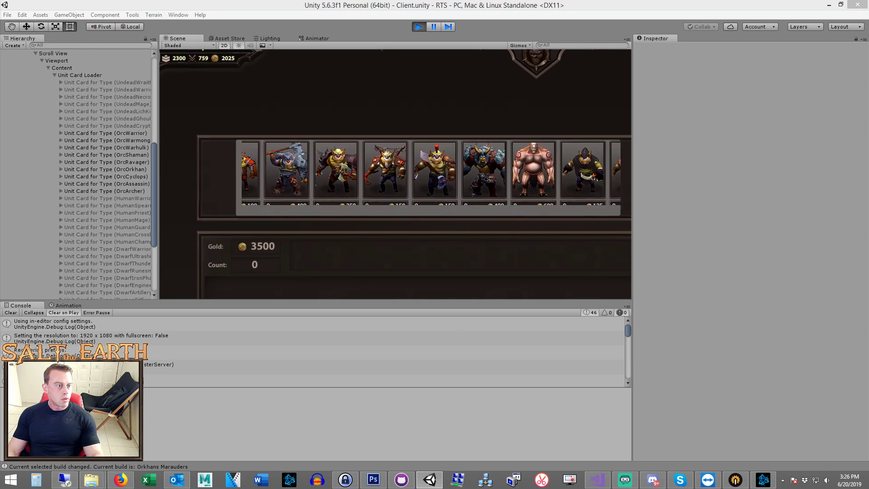
pyautogui.moveTo(197, 216); pyautogui.dragTo(307, 221, button='middle')
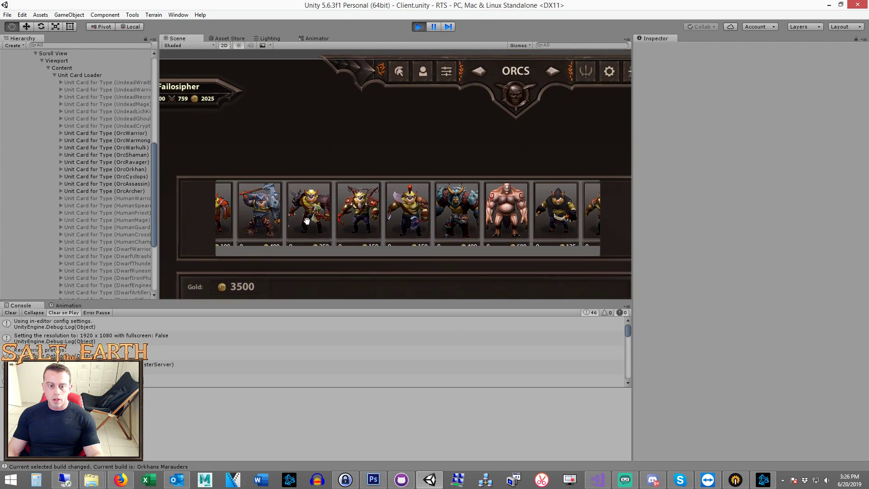
pyautogui.click(54, 75)
# Step: Set the Scroll View's Horizontal Scrollbar Visibility to Permanent
pyautogui.click(76, 240)
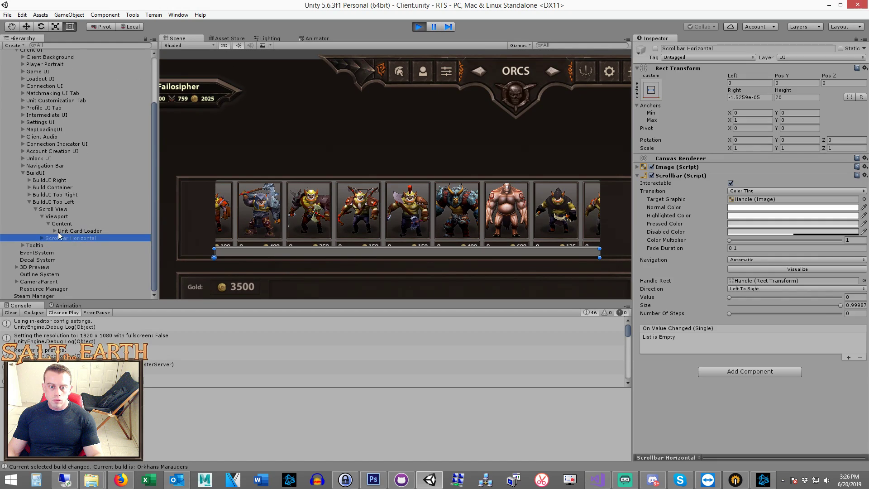
pyautogui.click(57, 208)
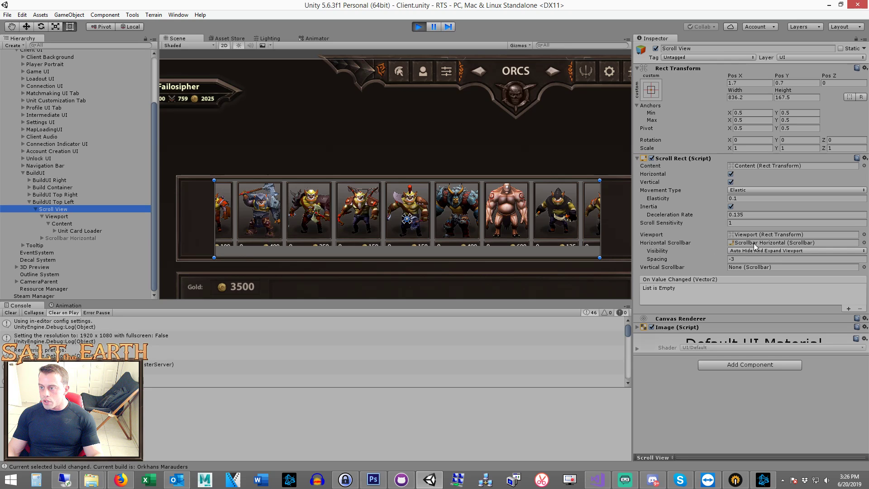
pyautogui.click(754, 249)
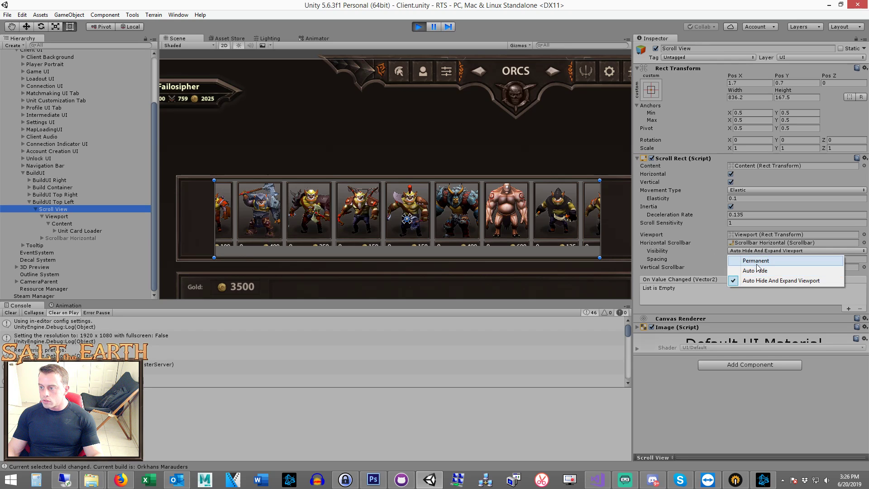
pyautogui.click(755, 261)
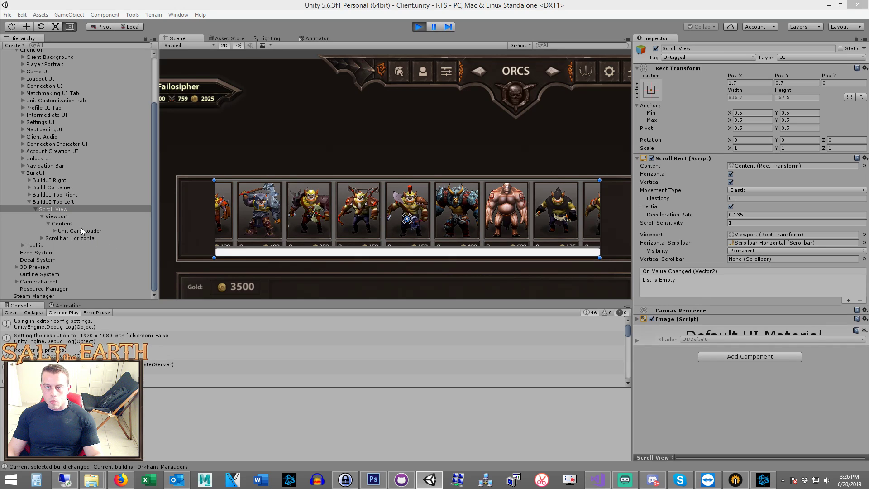
# Step: Inspect Viewport, Content, Unit Card Loader and the OrcWarrior card, then stop play mode
pyautogui.click(67, 216)
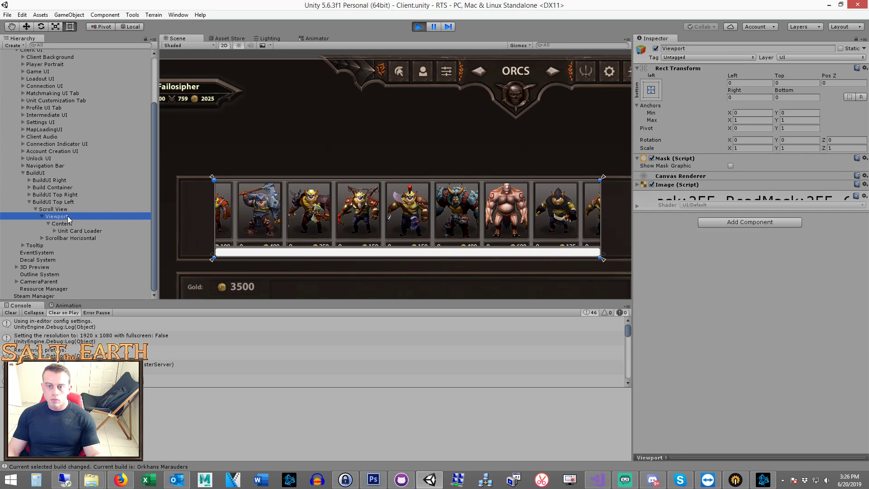
pyautogui.click(76, 223)
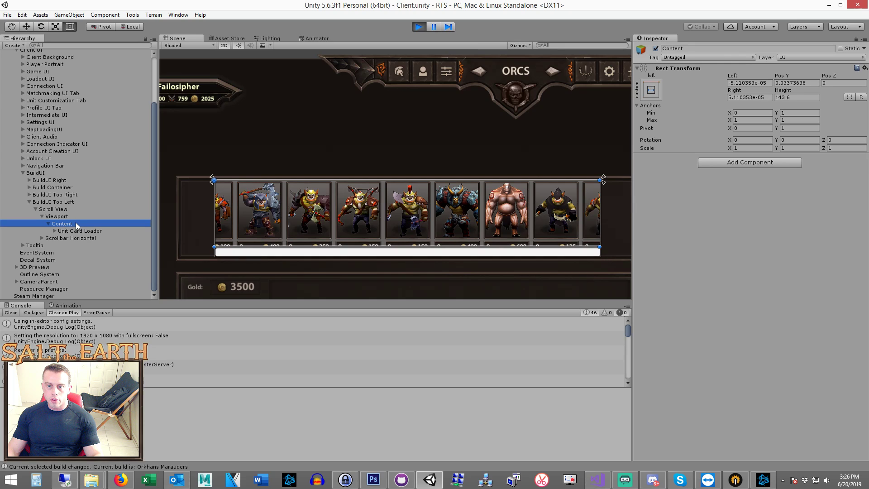
pyautogui.click(78, 231)
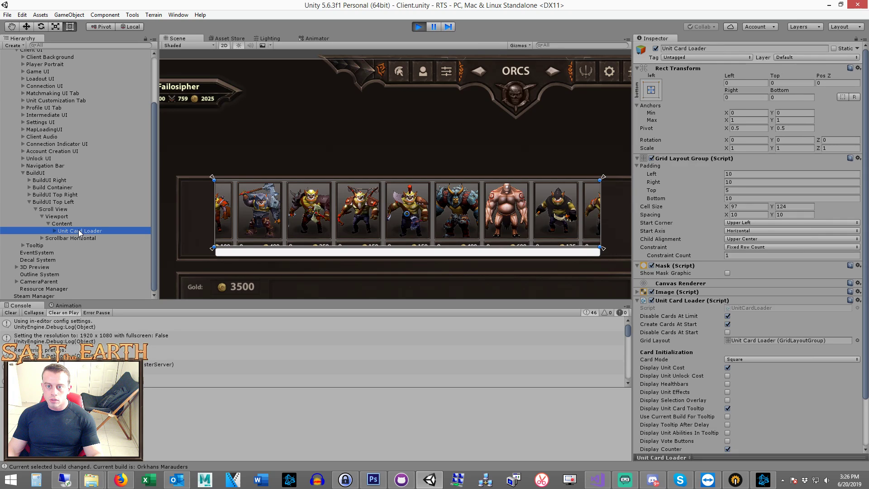
pyautogui.click(55, 231)
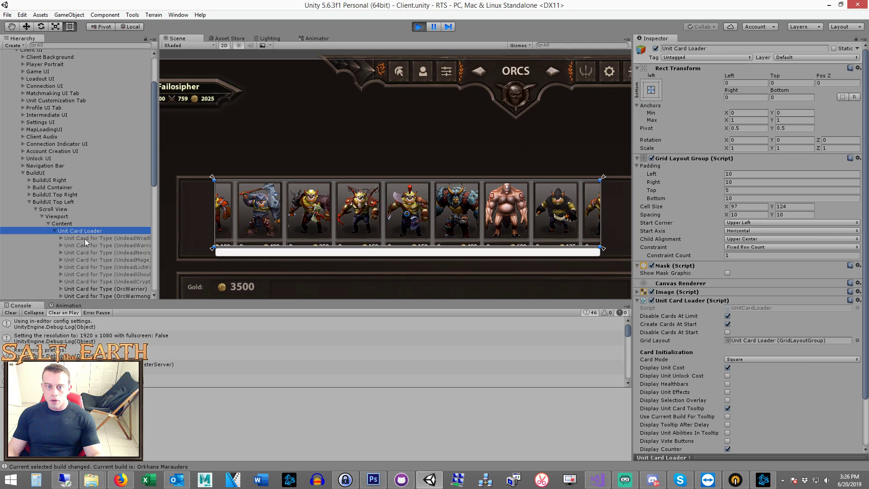
pyautogui.scroll(-2, 107, 240)
pyautogui.scroll(-2, 98, 230)
pyautogui.scroll(2, 98, 230)
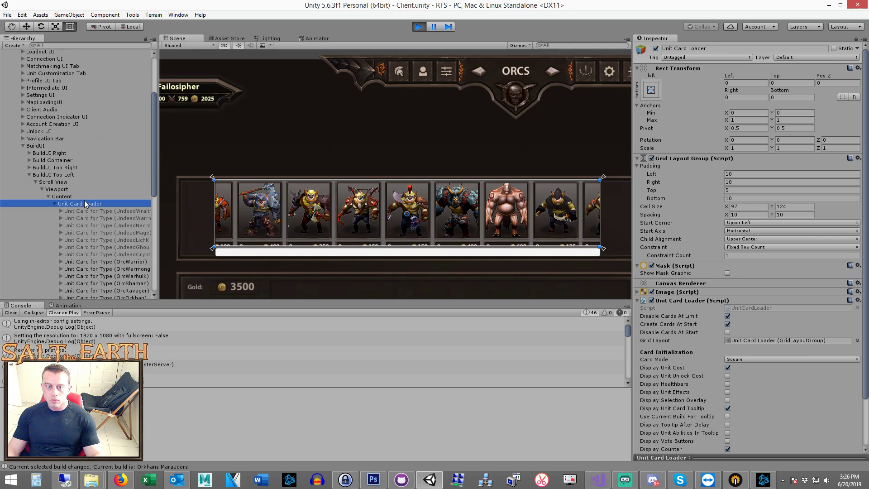
pyautogui.scroll(-4, 85, 208)
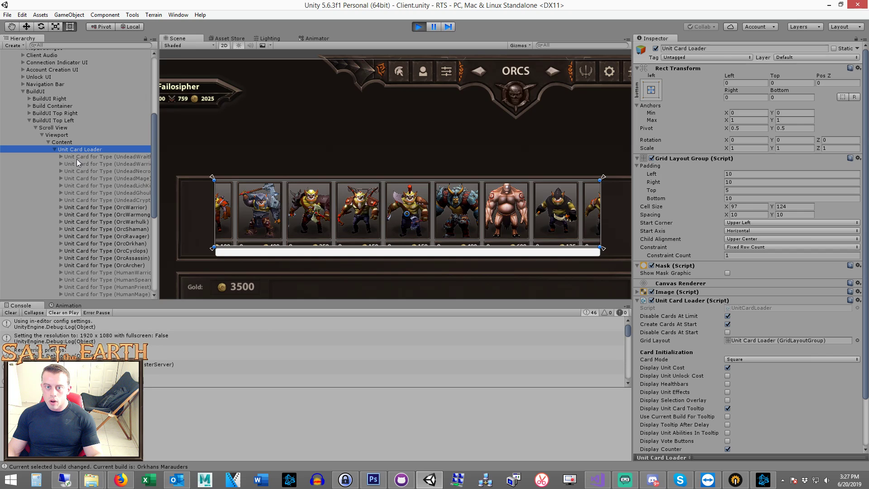
pyautogui.click(100, 208)
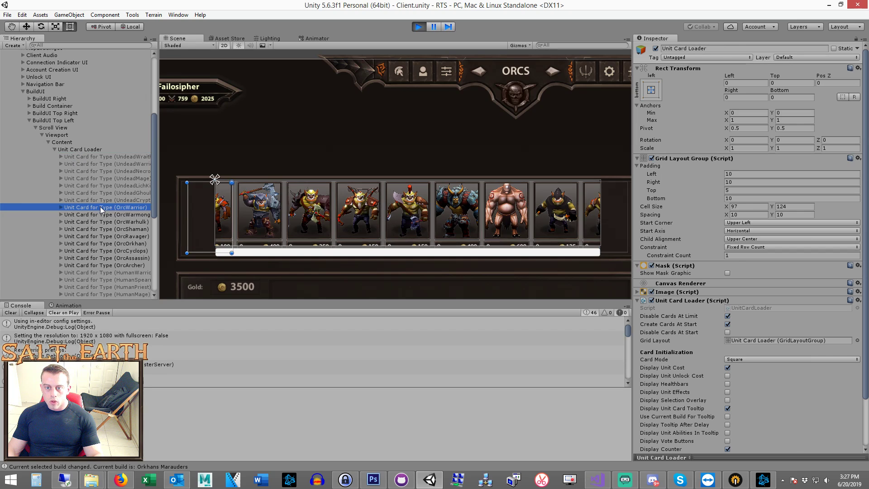
pyautogui.click(74, 150)
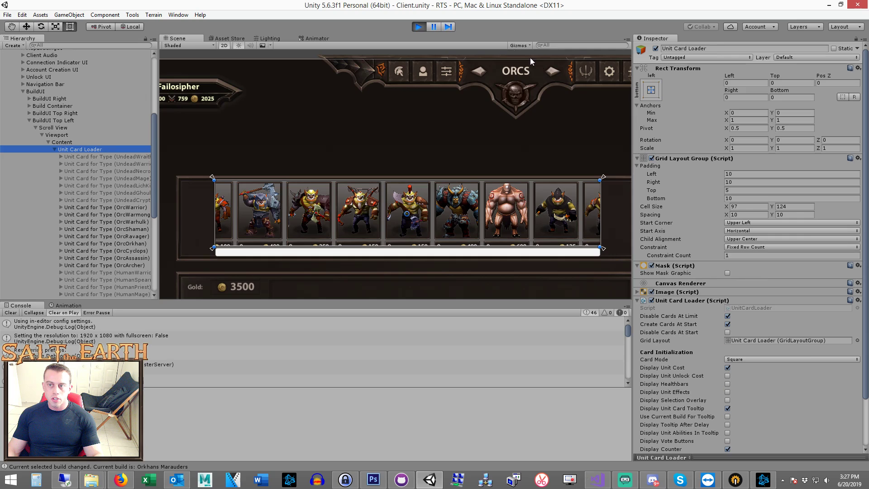
pyautogui.click(418, 28)
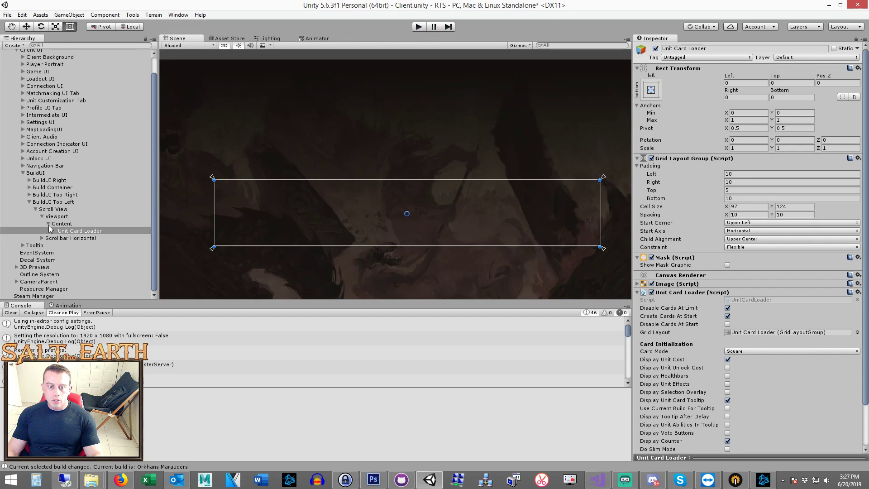
# Step: Set the BuildUI Canvas Group Alpha to 1
pyautogui.click(42, 173)
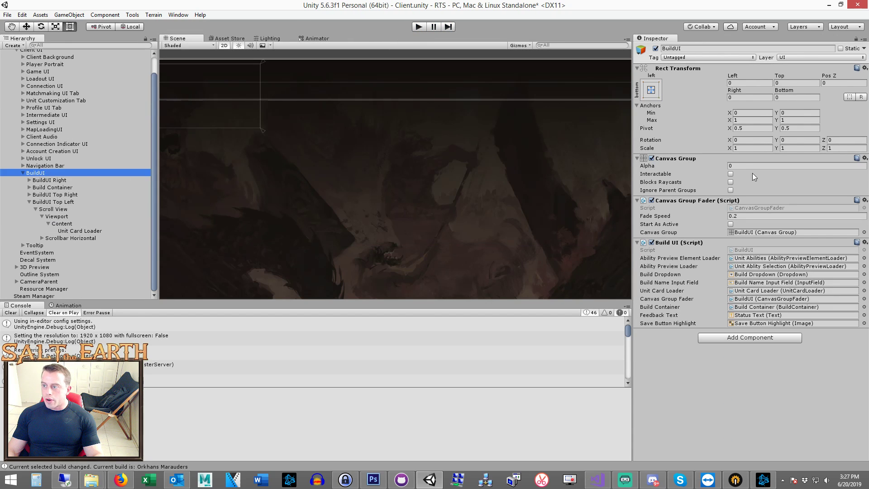
pyautogui.click(729, 166)
pyautogui.write('1')
pyautogui.press('Return')
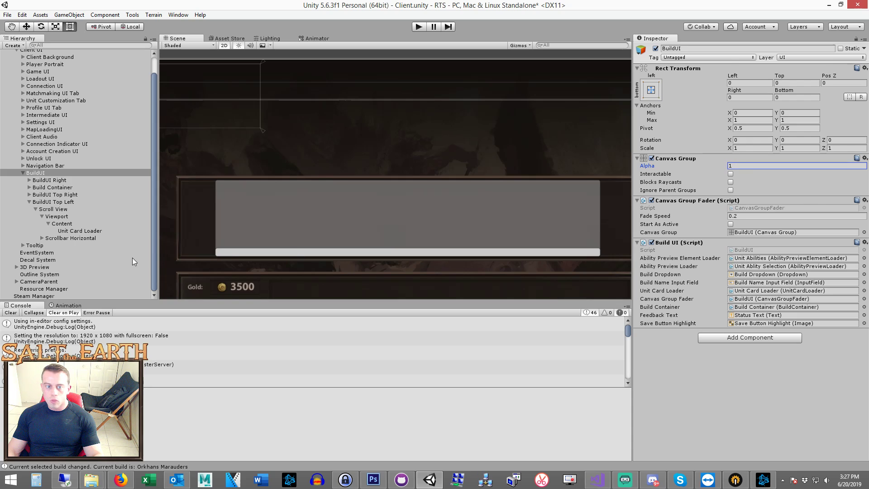
# Step: Move Unit Card Loader in the Hierarchy to sit under Viewport, above Content
pyautogui.click(81, 232)
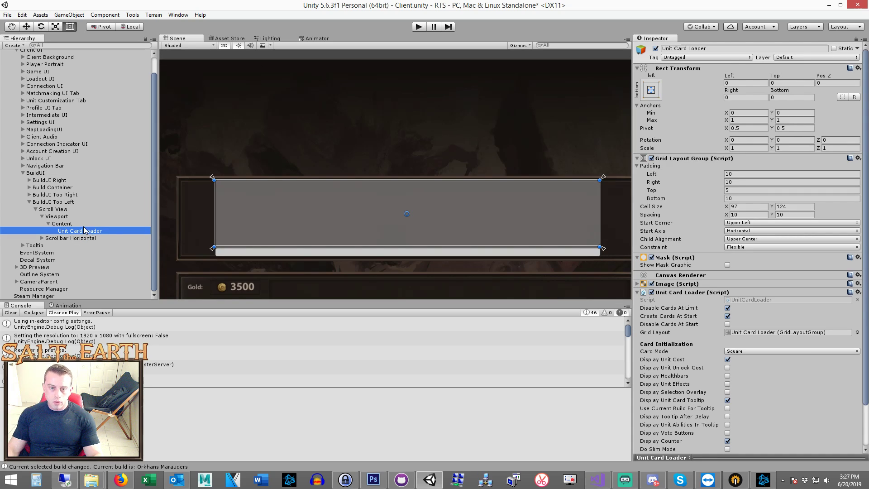
pyautogui.click(82, 226)
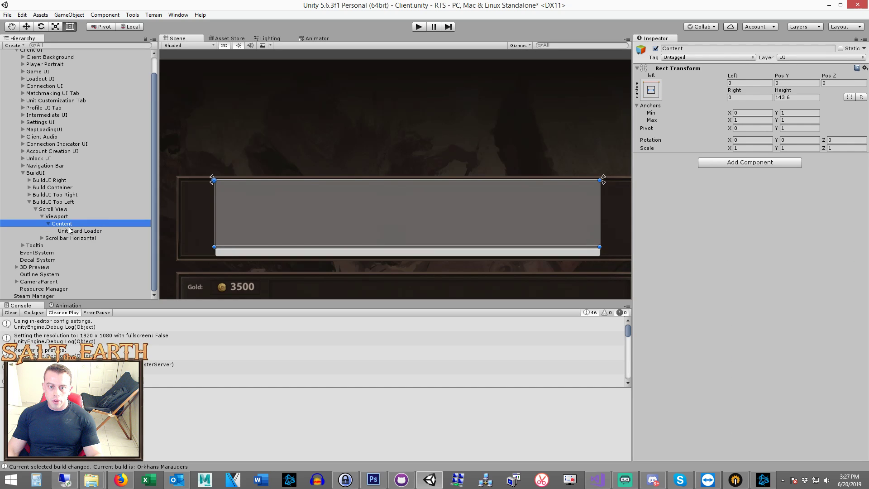
pyautogui.click(71, 232)
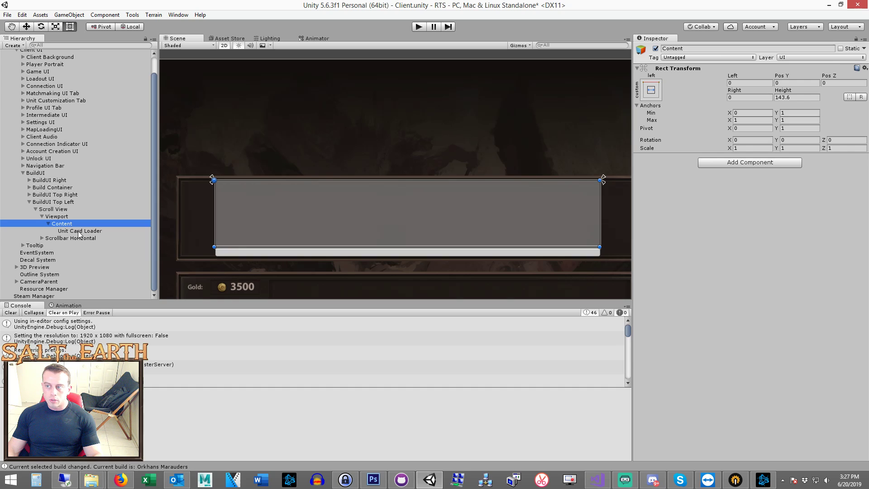
pyautogui.click(76, 231)
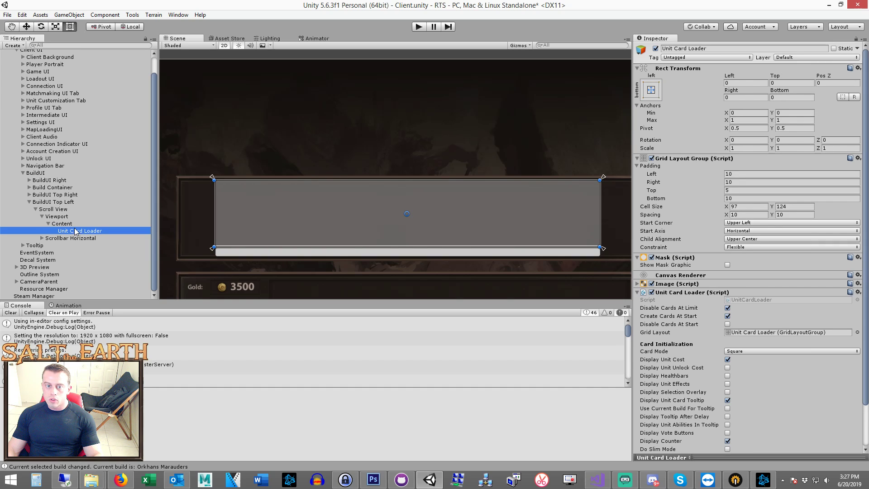
pyautogui.click(73, 232)
pyautogui.moveTo(73, 230); pyautogui.dragTo(76, 227)
pyautogui.click(75, 230)
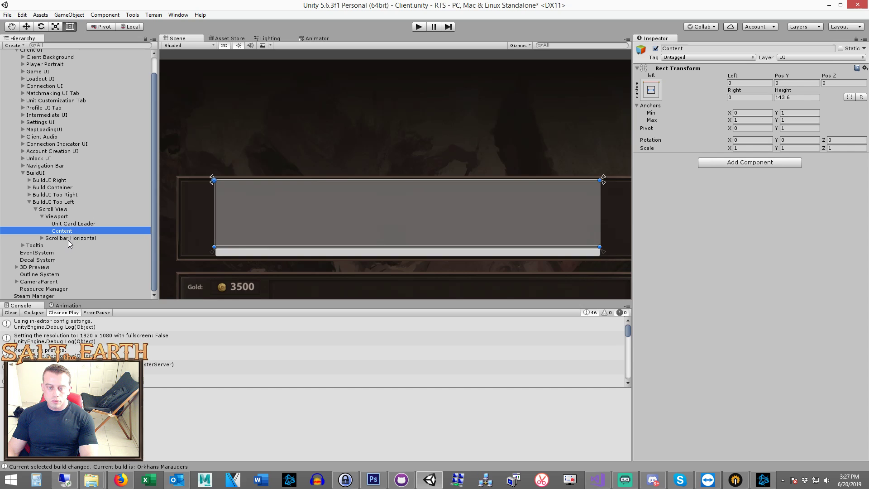
# Step: Copy Unit Card Loader's Grid Layout Group and paste it onto Content as a new component
pyautogui.click(68, 224)
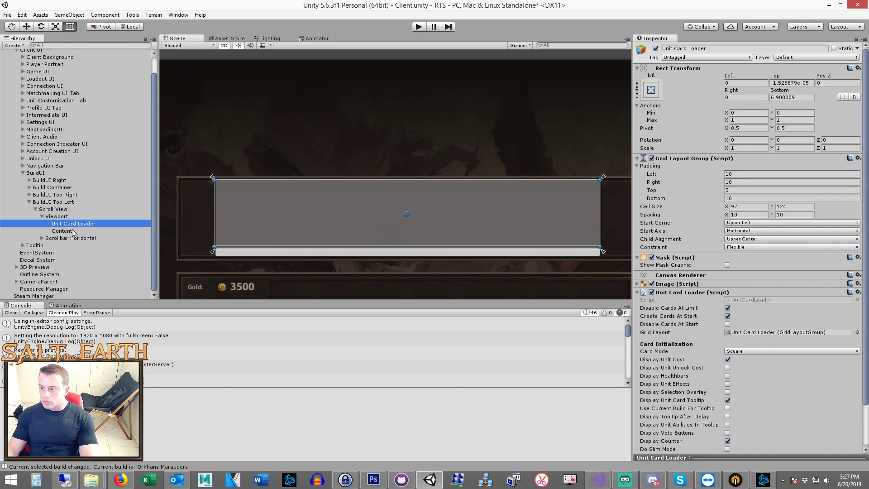
pyautogui.scroll(-2, 703, 316)
pyautogui.scroll(2, 702, 310)
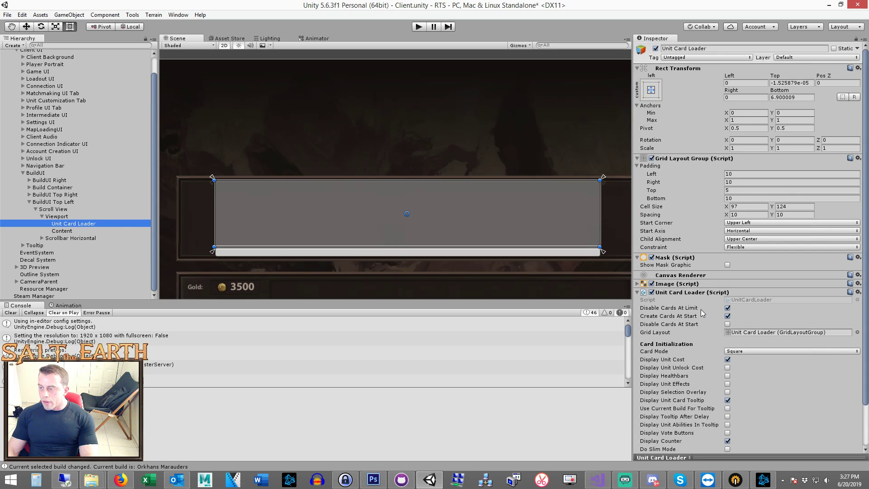
pyautogui.click(75, 231)
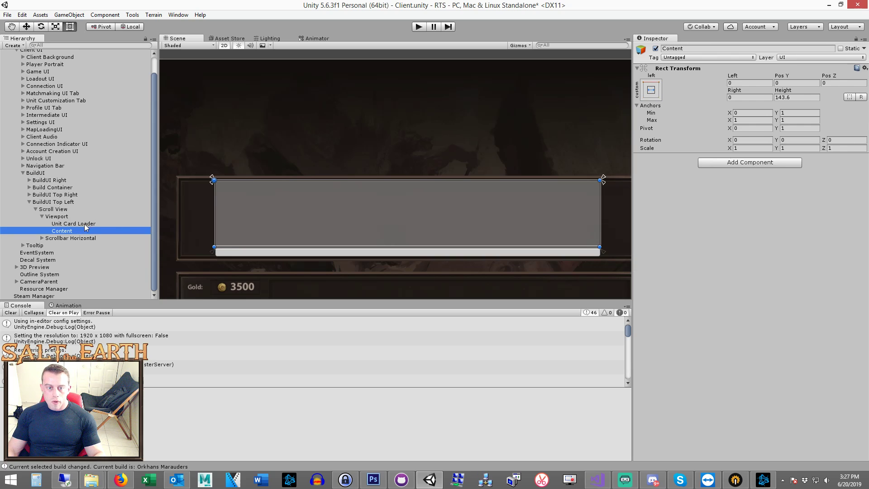
pyautogui.press('Up')
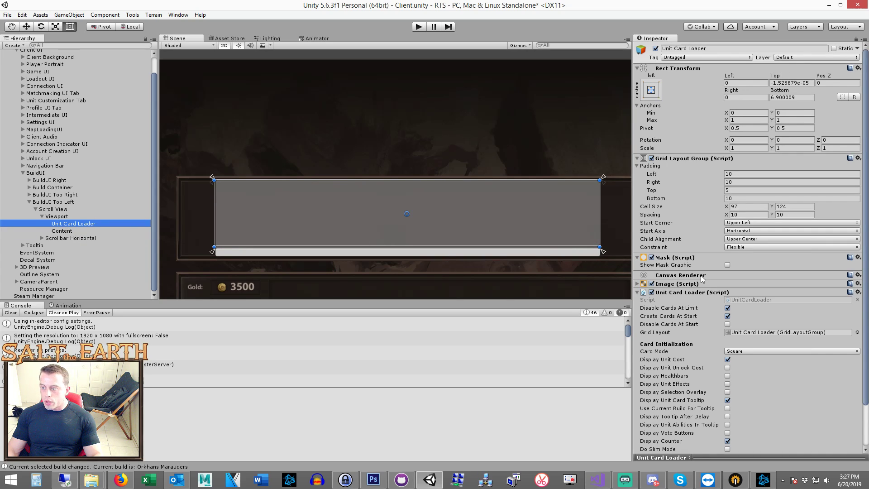
pyautogui.click(857, 158)
pyautogui.click(802, 231)
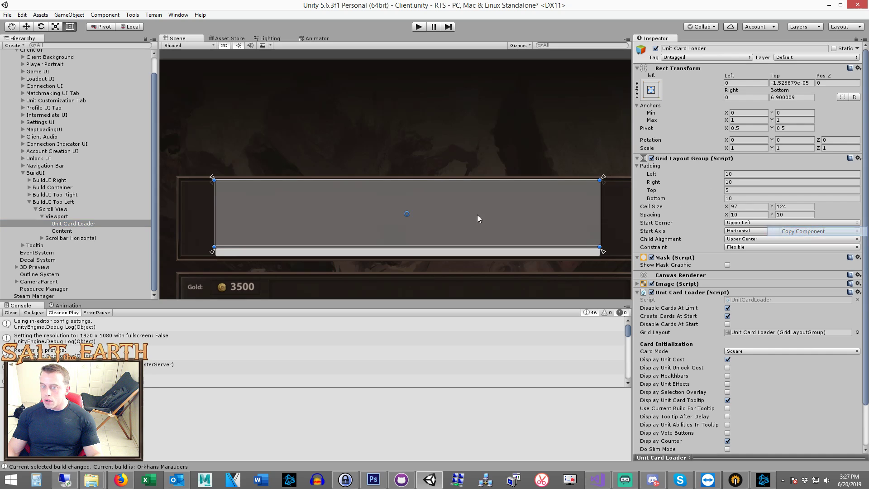
pyautogui.press('Down')
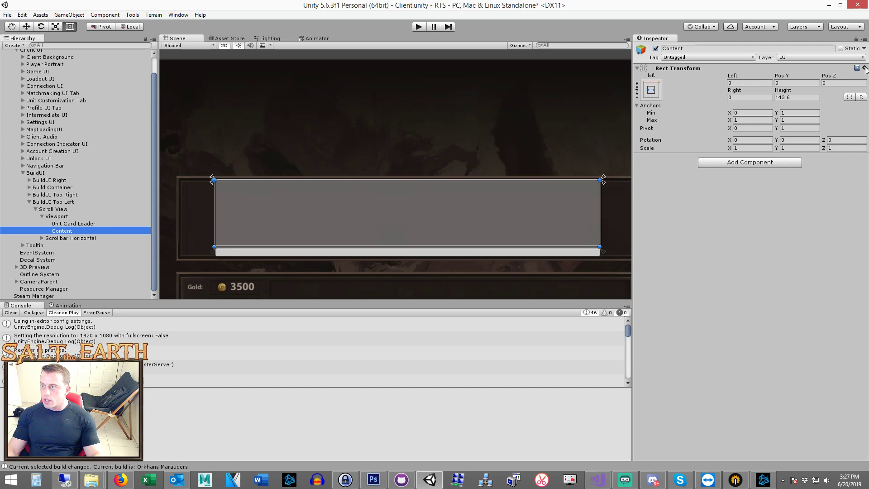
pyautogui.click(864, 68)
pyautogui.click(797, 132)
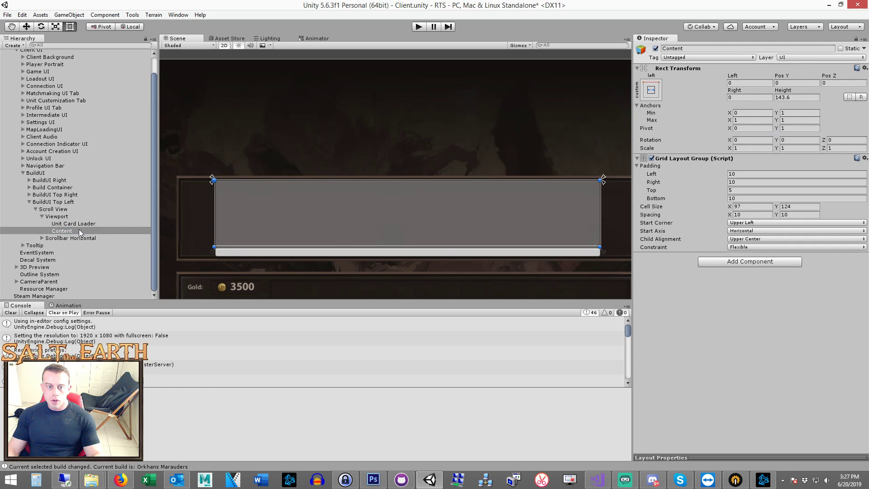
# Step: Remove Unit Card Loader's Grid Layout Group and assign Content to its Grid Layout field
pyautogui.click(599, 234)
pyautogui.click(857, 157)
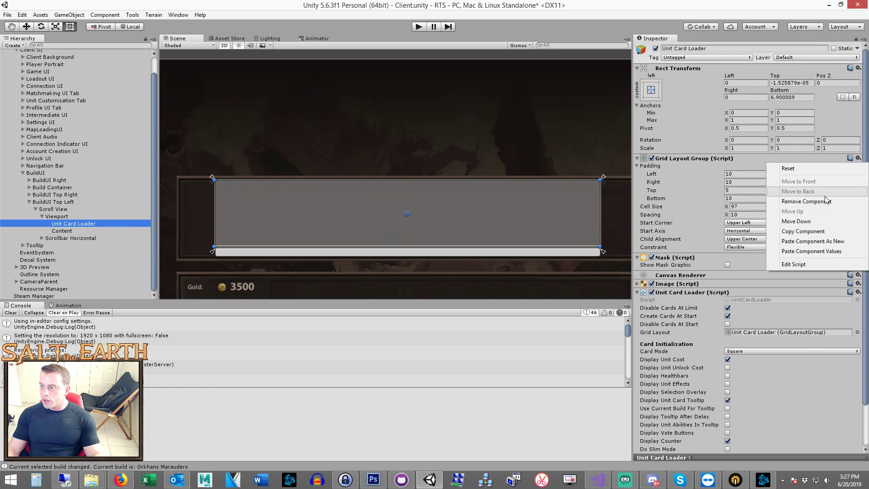
pyautogui.click(787, 191)
pyautogui.moveTo(62, 232); pyautogui.dragTo(761, 233)
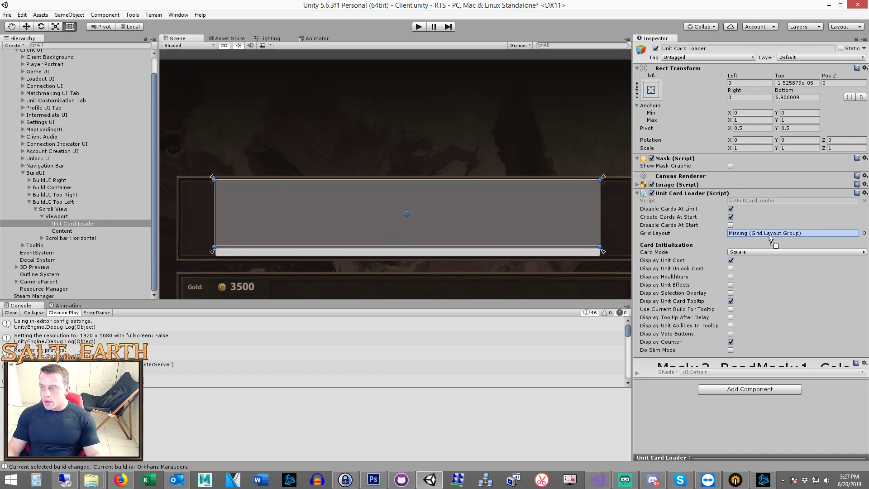
pyautogui.click(61, 231)
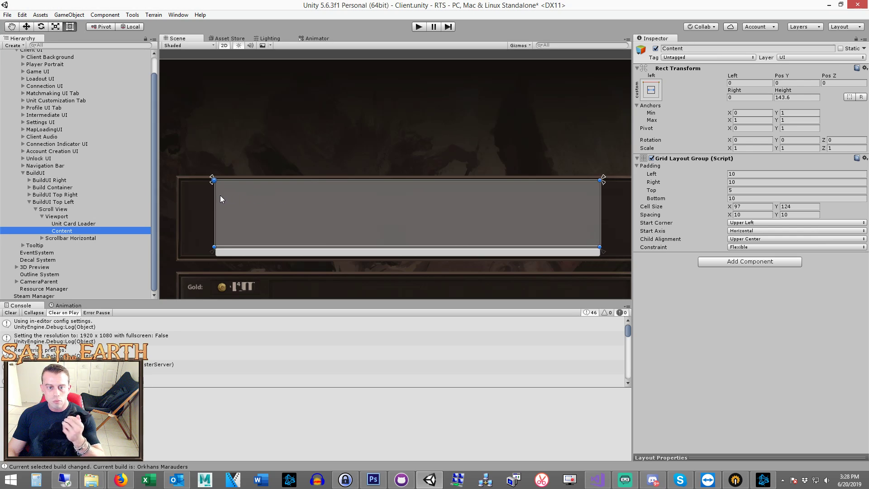
# Step: Set BuildUI Canvas Group Alpha to 0, enter Play mode, and frame the canvas
pyautogui.click(46, 175)
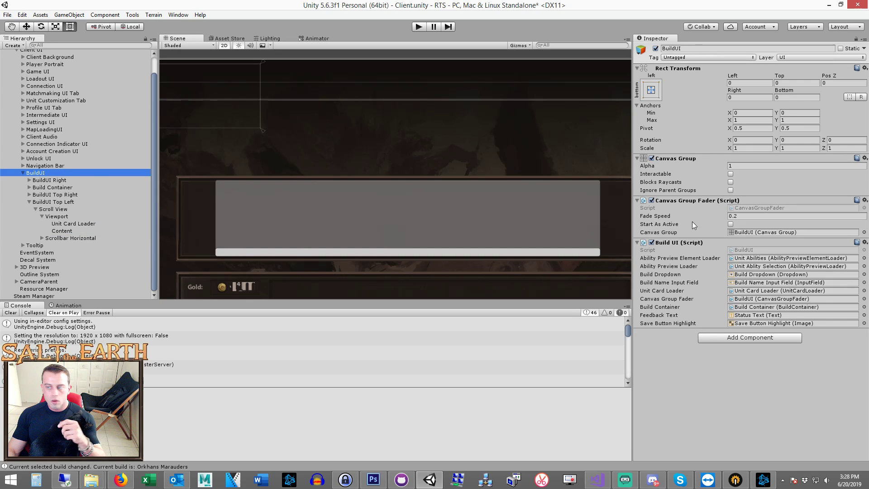
pyautogui.moveTo(694, 167); pyautogui.dragTo(409, 166)
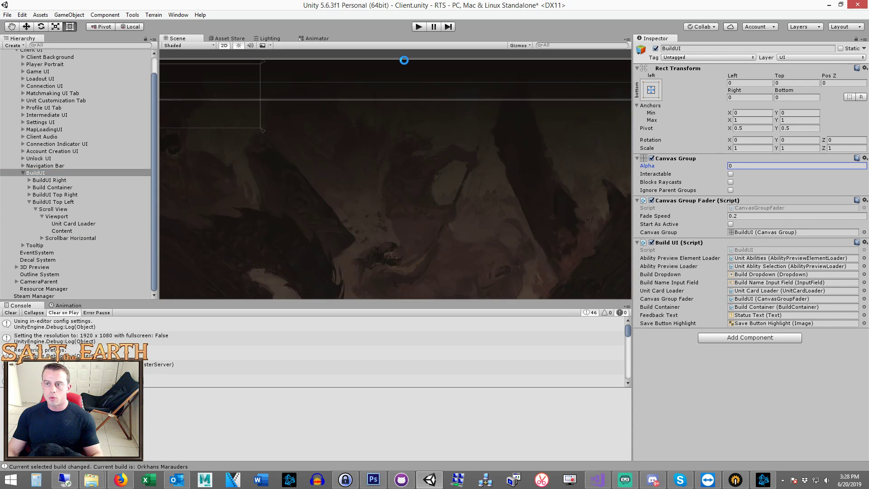
pyautogui.click(416, 29)
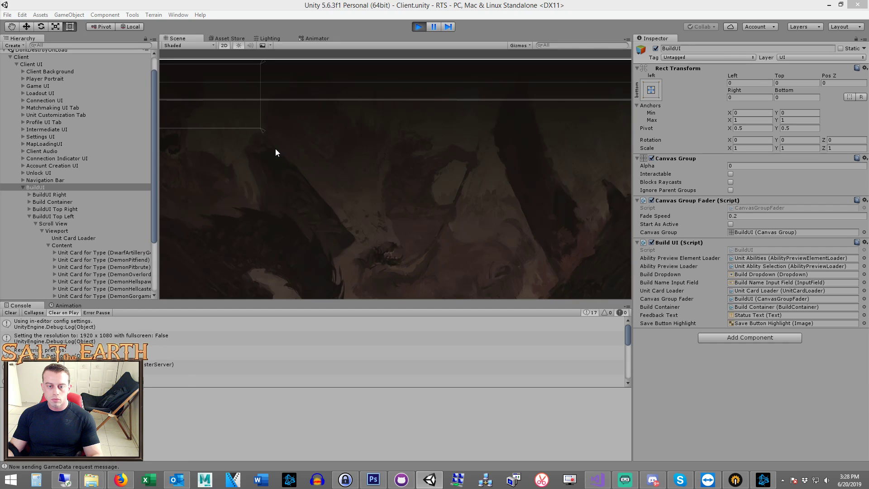
pyautogui.scroll(-2, 456, 197)
pyautogui.press('f')
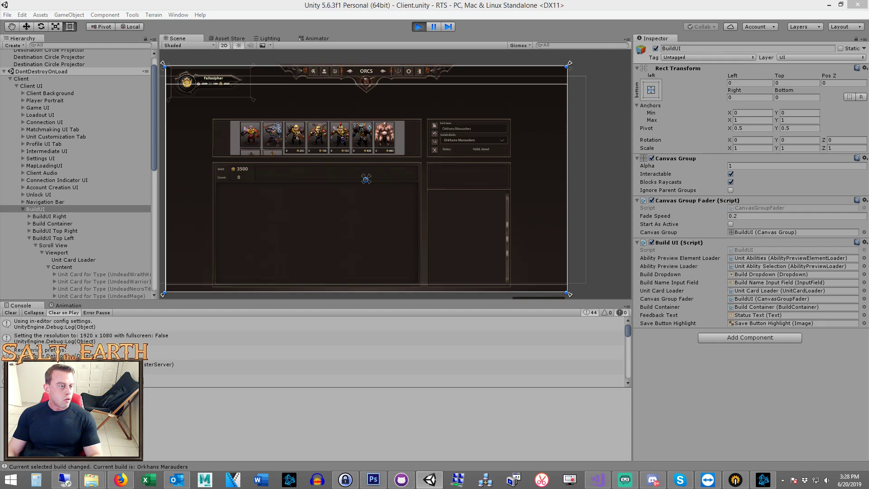
# Step: Set Content's Grid Layout constraint to Fixed Row Count 1 and widen its left edge
pyautogui.click(63, 267)
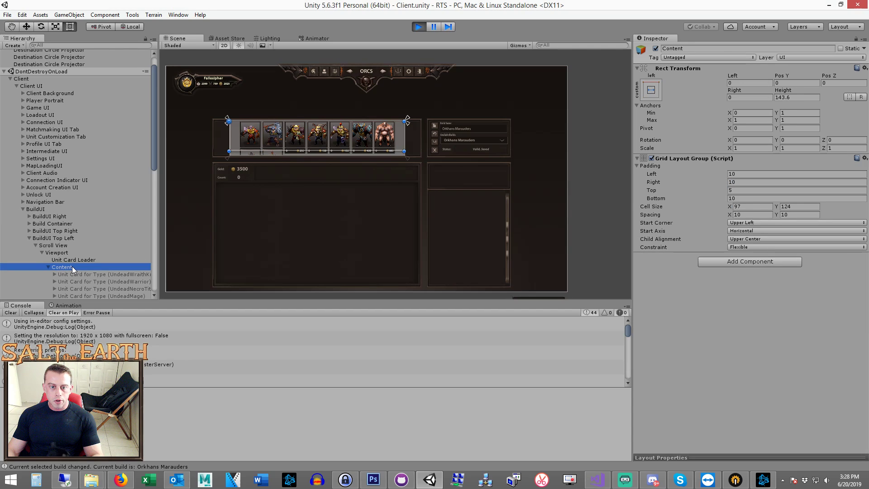
pyautogui.click(777, 247)
pyautogui.click(760, 275)
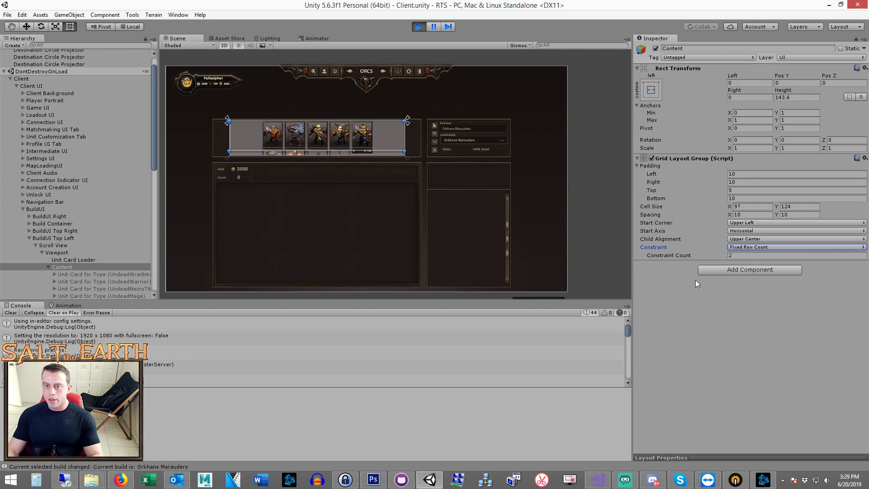
pyautogui.click(728, 256)
pyautogui.write('1')
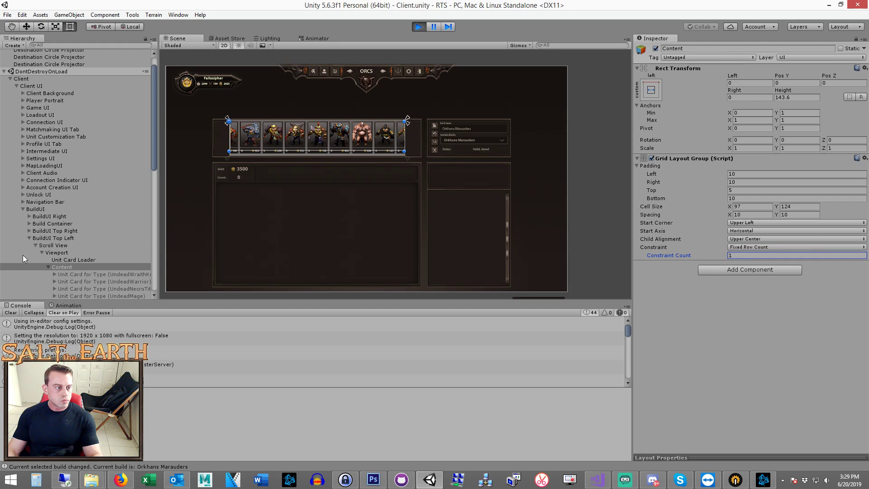
pyautogui.scroll(2, 393, 212)
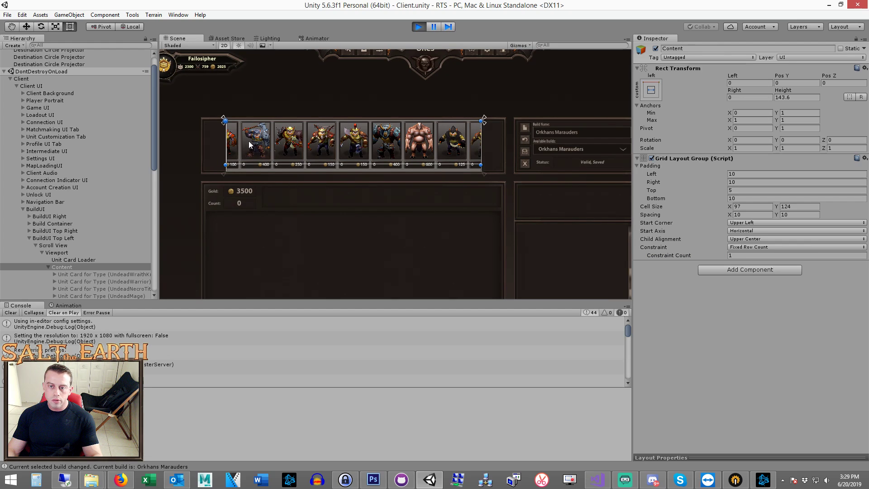
pyautogui.moveTo(225, 142); pyautogui.dragTo(193, 149)
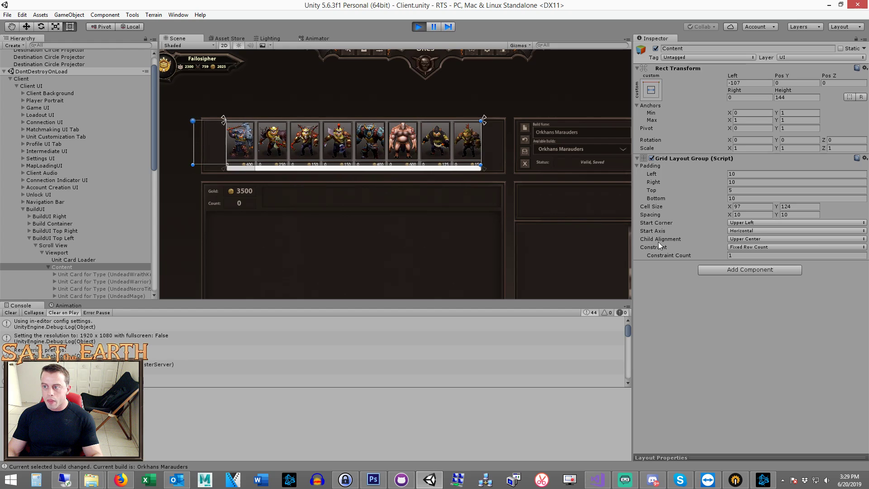
# Step: Add a Content Size Fitter to Content with Horizontal Fit set to Preferred Size
pyautogui.click(727, 269)
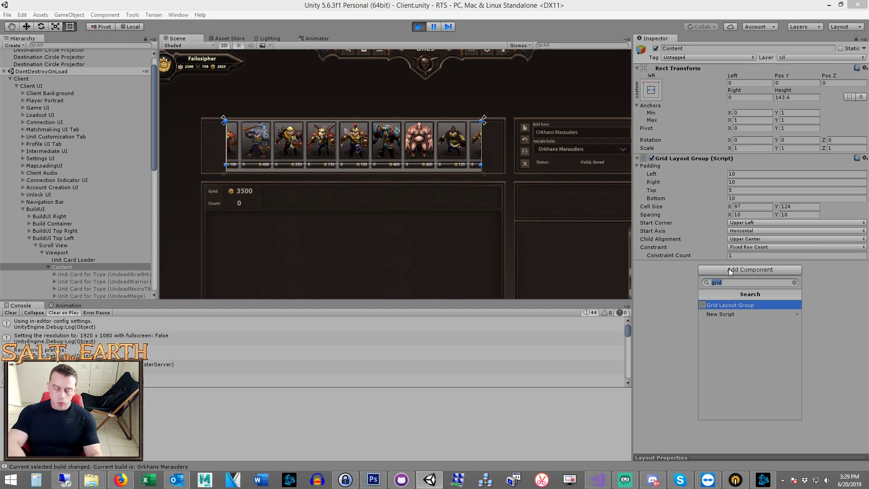
pyautogui.write('content')
pyautogui.press('Return')
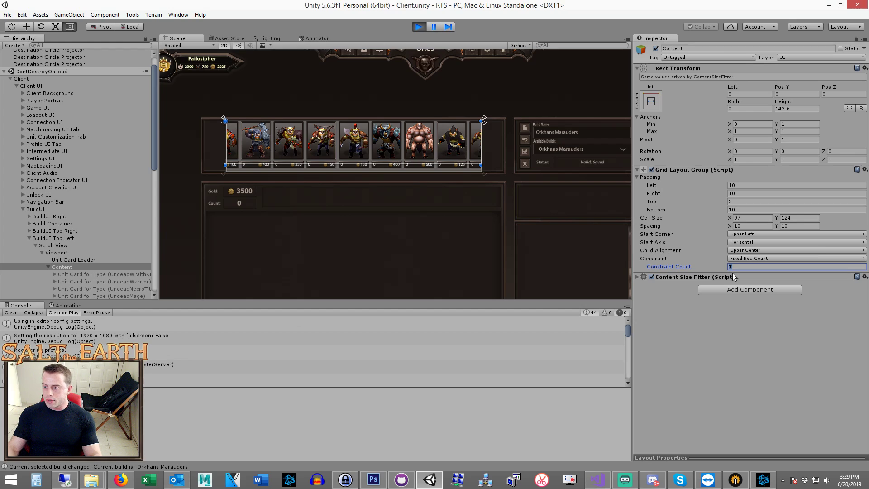
pyautogui.click(732, 276)
pyautogui.click(739, 284)
pyautogui.click(749, 313)
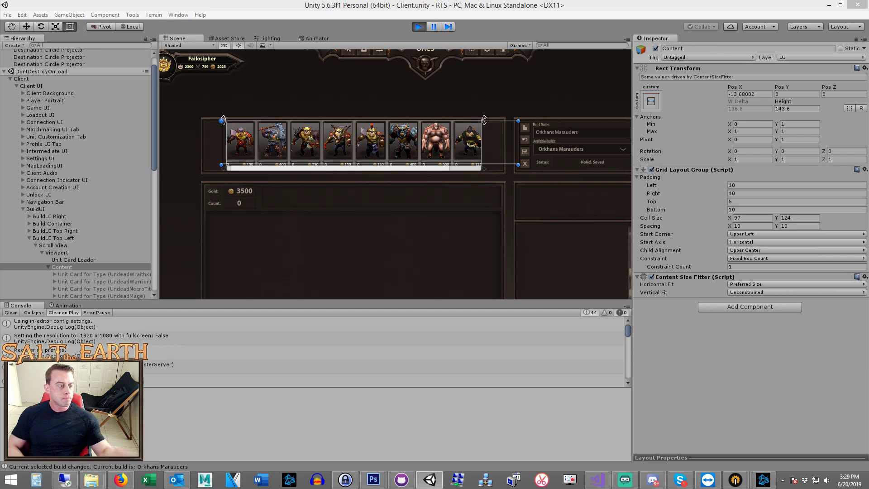
# Step: Exit Play mode and give Content a Preferred Size Content Size Fitter and Fixed Row Count 1
pyautogui.click(418, 27)
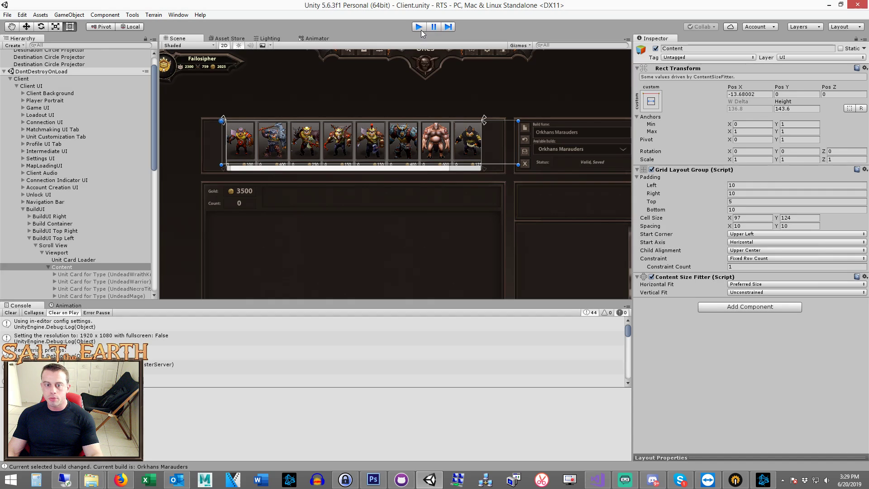
pyautogui.click(740, 261)
pyautogui.click(734, 297)
pyautogui.click(732, 276)
pyautogui.click(758, 305)
pyautogui.click(72, 224)
pyautogui.click(740, 259)
pyautogui.click(734, 289)
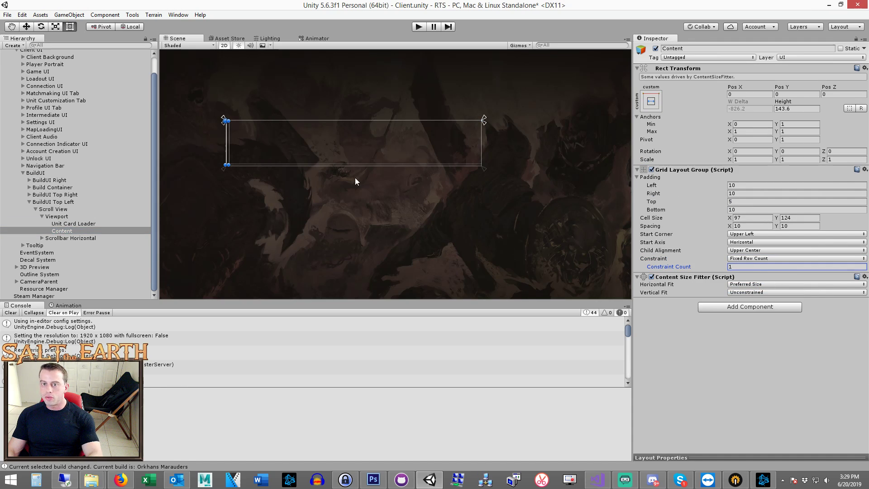
# Step: Set BuildUI Canvas Group Alpha back to 1 and view the Top Left panel's image settings
pyautogui.click(54, 209)
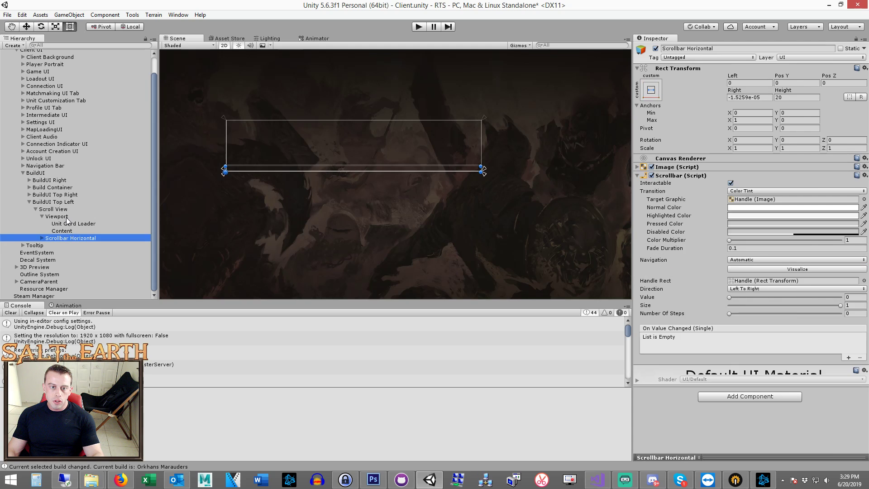
pyautogui.click(36, 172)
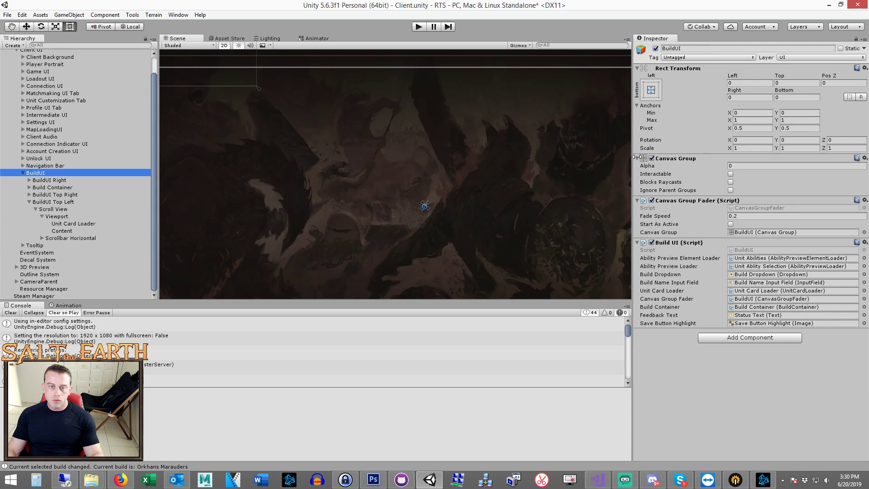
pyautogui.moveTo(726, 164); pyautogui.dragTo(746, 164)
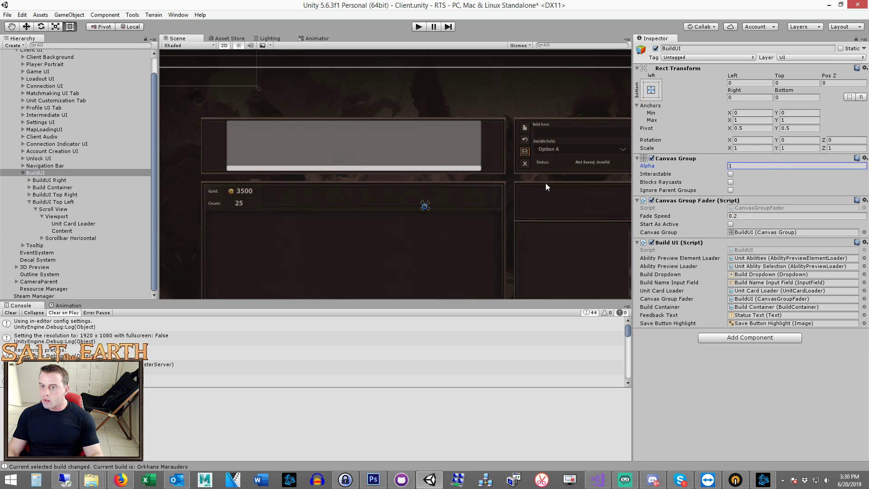
pyautogui.scroll(2, 518, 183)
pyautogui.scroll(2, 446, 198)
pyautogui.scroll(2, 452, 212)
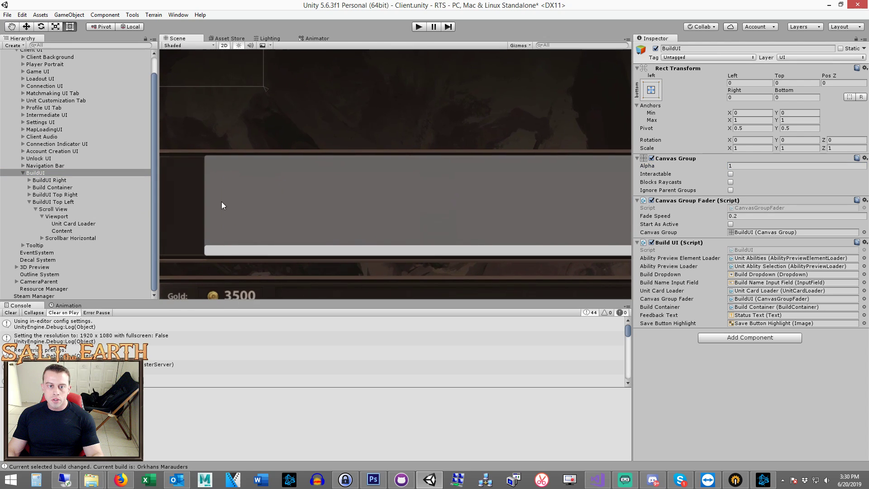
pyautogui.click(53, 202)
pyautogui.click(688, 167)
# Step: Open the top-left container image in Photoshop and enlarge its canvas height to 226 px
pyautogui.doubleClick(741, 174)
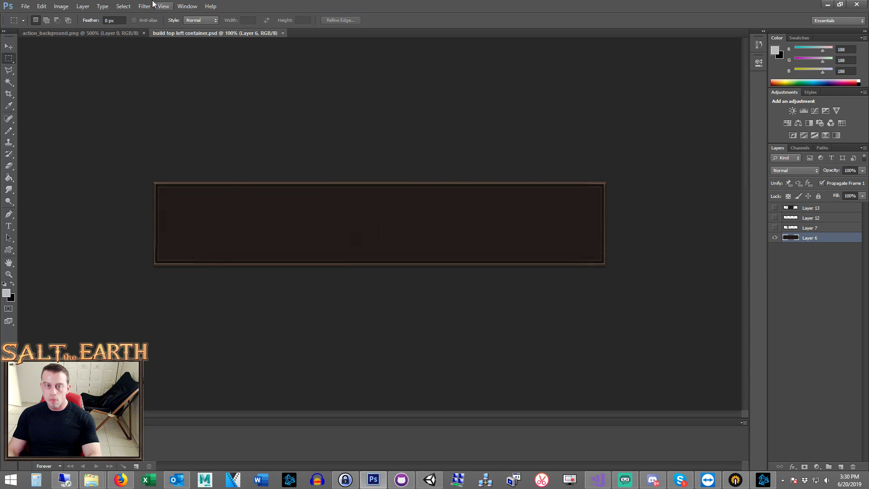
pyautogui.click(61, 7)
pyautogui.click(89, 80)
pyautogui.click(461, 167)
pyautogui.click(457, 185)
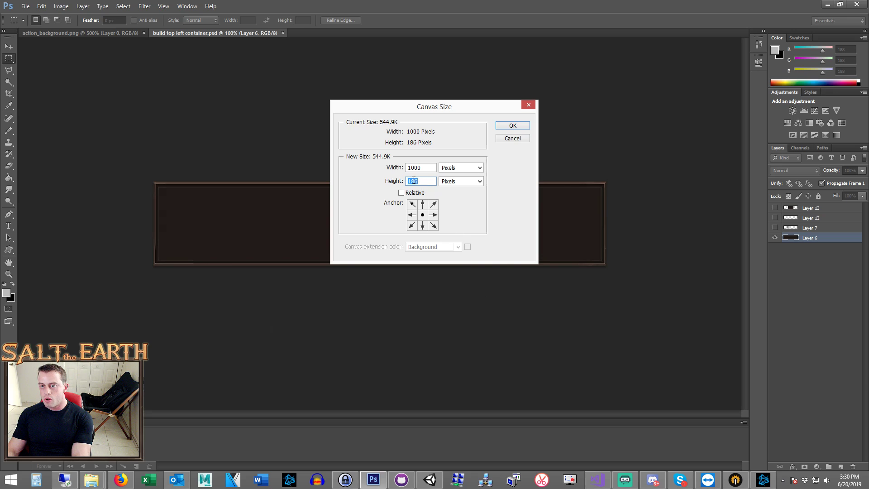
pyautogui.press('BackSpace')
pyautogui.press('BackSpace')
pyautogui.press('BackSpace')
pyautogui.write('226')
pyautogui.click(510, 127)
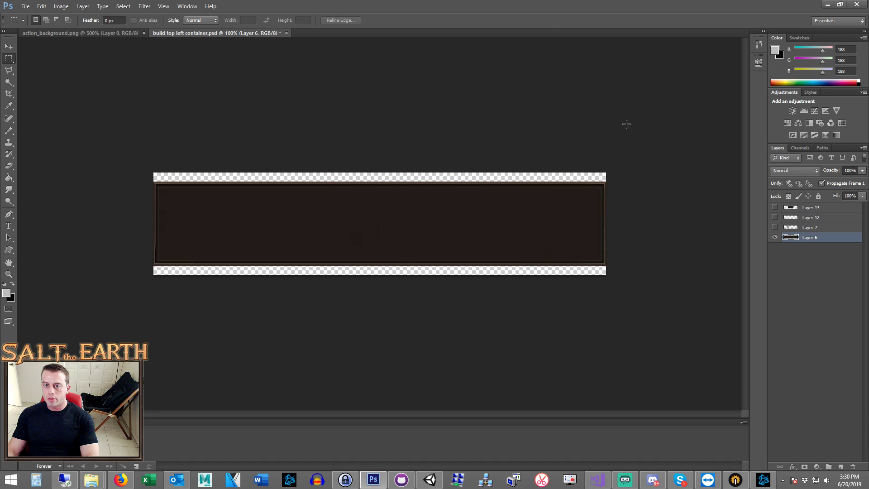
# Step: Move the container layer down and shift the top frame strip up to the canvas top
pyautogui.click(9, 44)
pyautogui.moveTo(293, 192); pyautogui.dragTo(293, 201)
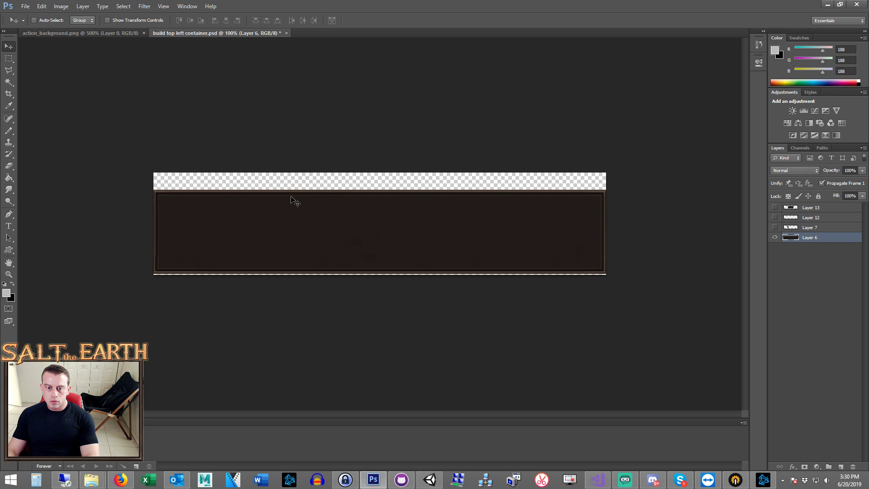
pyautogui.press('Down')
pyautogui.press('Down')
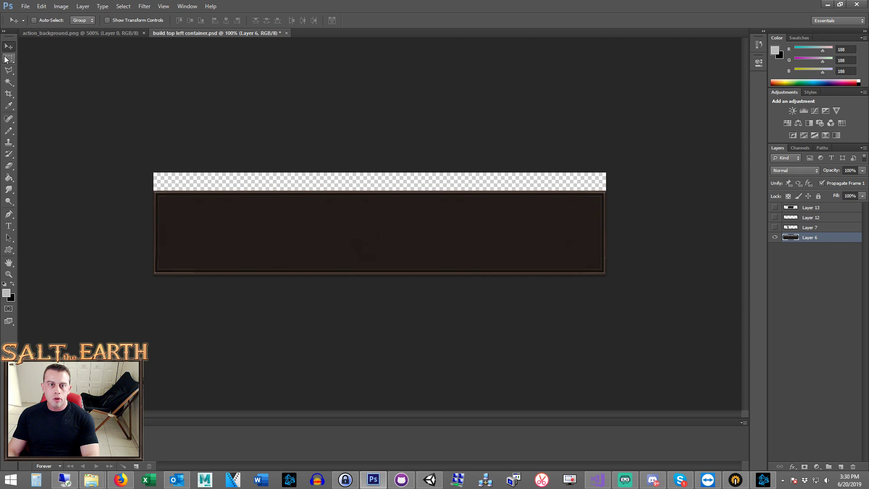
pyautogui.click(9, 58)
pyautogui.moveTo(607, 172); pyautogui.dragTo(129, 220)
pyautogui.click(10, 46)
pyautogui.moveTo(277, 199); pyautogui.dragTo(274, 185)
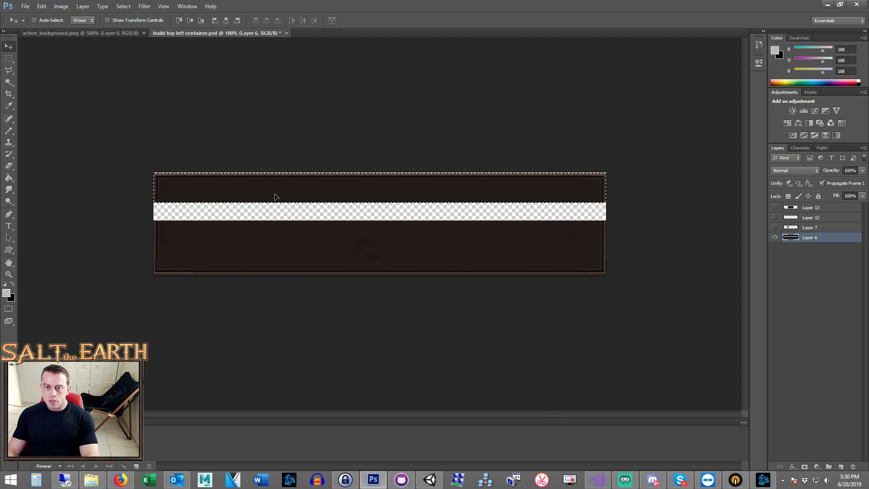
pyautogui.hotkey('ctrl', 'd')
# Step: Copy a middle band of the frame to a new layer and move it to fill the gap
pyautogui.click(9, 59)
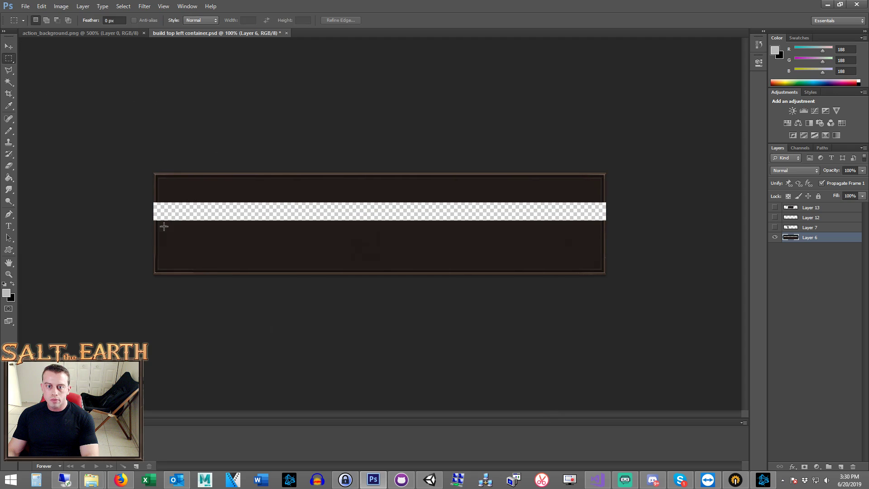
pyautogui.moveTo(145, 214); pyautogui.dragTo(615, 239)
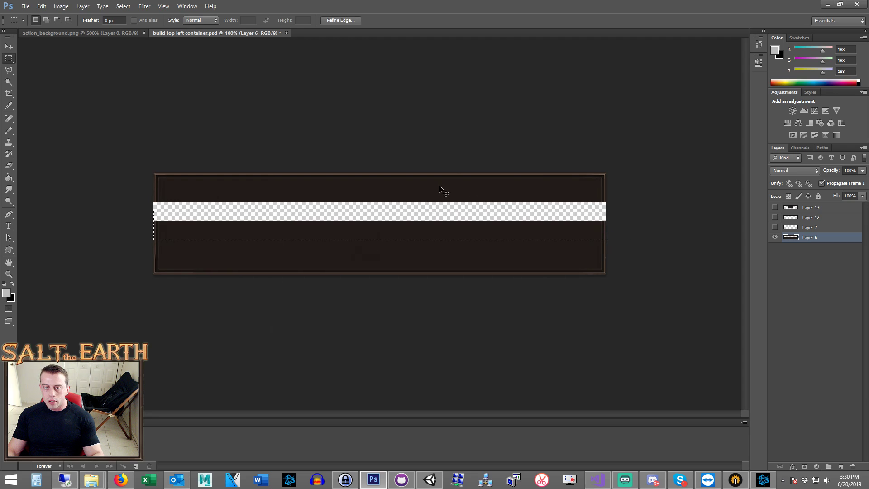
pyautogui.hotkey('ctrl', 'j')
pyautogui.click(9, 45)
pyautogui.moveTo(317, 244); pyautogui.dragTo(314, 229)
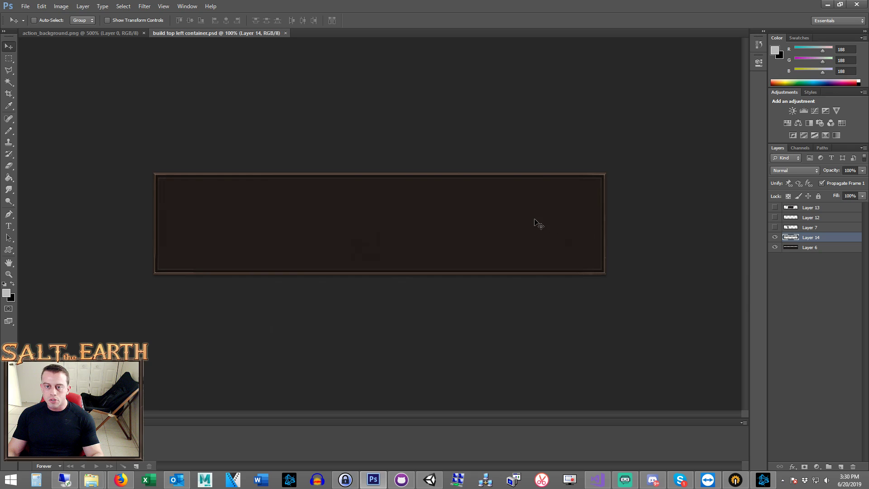
# Step: Set the BuildUI Top Left panel's Rect Transform Height to 226 and frame it
pyautogui.click(430, 479)
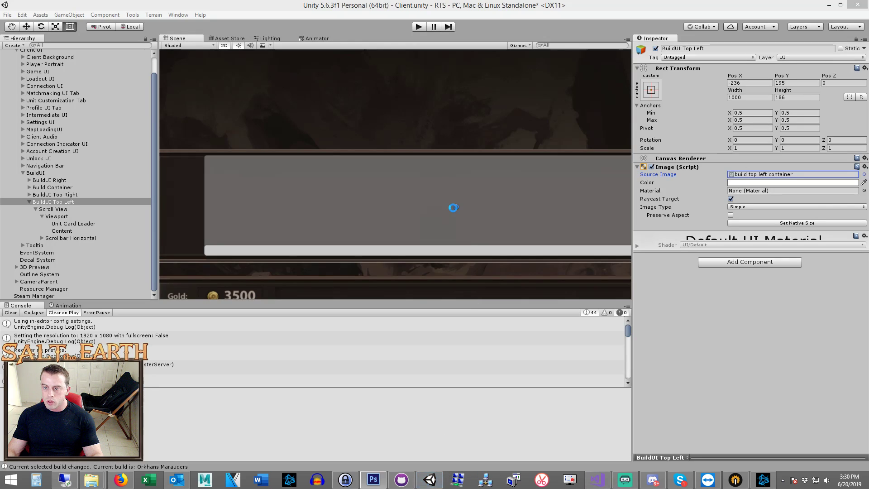
pyautogui.doubleClick(76, 202)
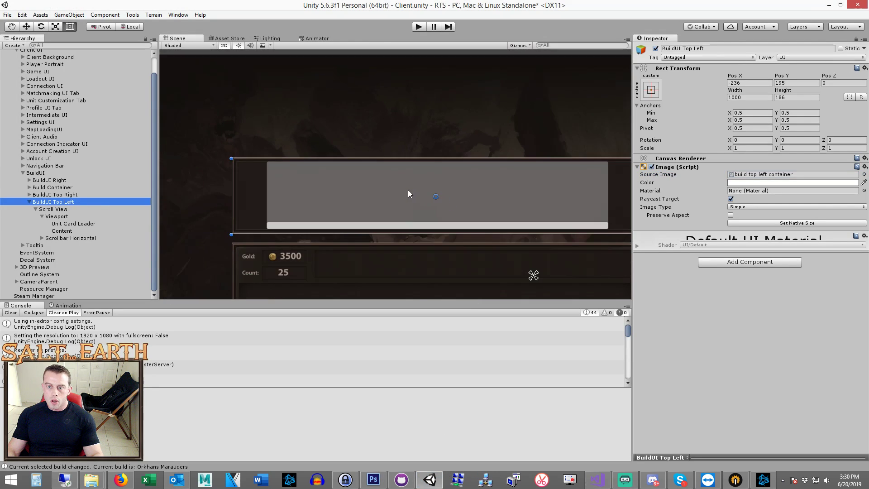
pyautogui.click(791, 97)
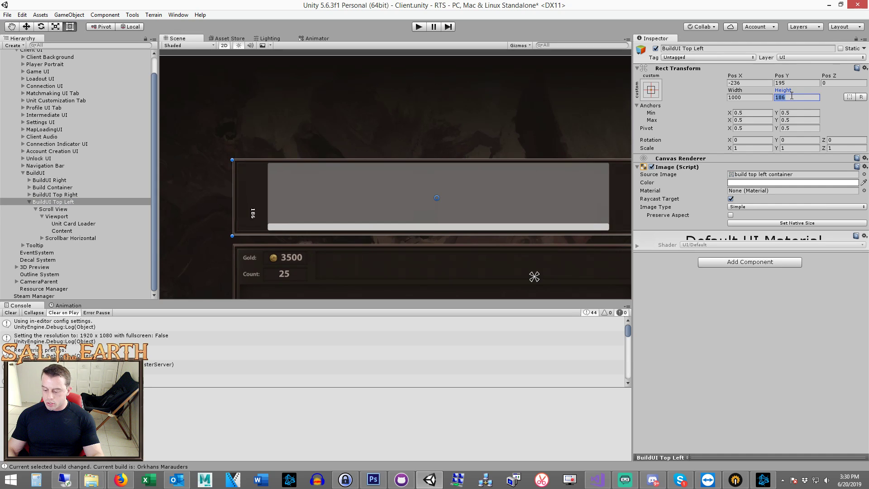
pyautogui.write('226')
pyautogui.press('Return')
pyautogui.press('f')
pyautogui.moveTo(363, 204); pyautogui.dragTo(345, 178, button='middle')
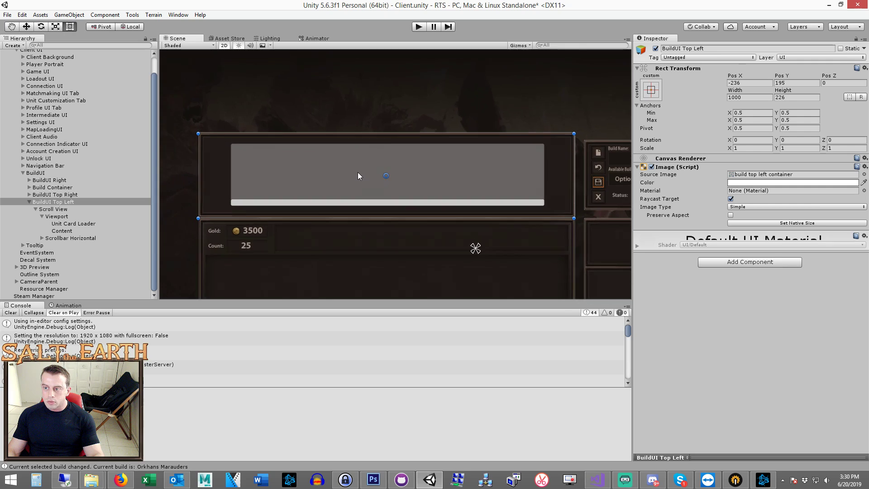
pyautogui.scroll(2, 359, 174)
pyautogui.scroll(2, 399, 172)
# Step: Move the top-left panel up with the Move tool, fine-tuning it to Y 214
pyautogui.press('w')
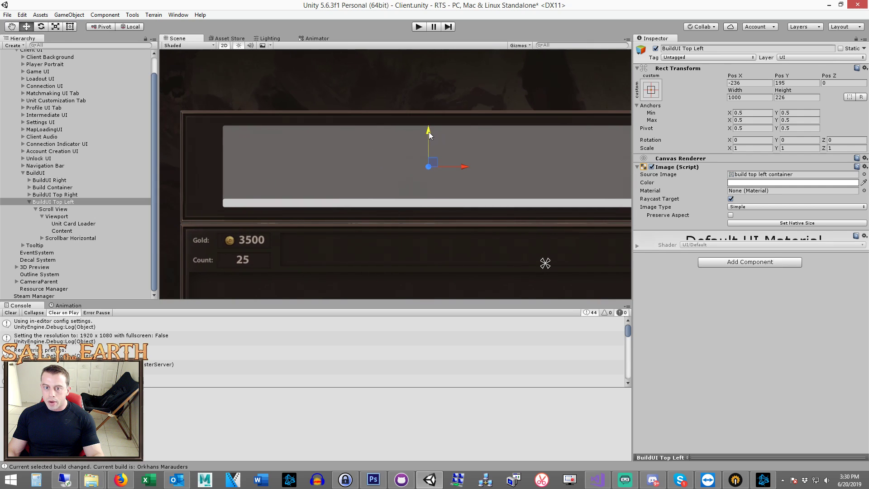
pyautogui.moveTo(435, 136); pyautogui.dragTo(435, 127)
pyautogui.moveTo(470, 169); pyautogui.dragTo(363, 179, button='middle')
pyautogui.scroll(-2, 530, 199)
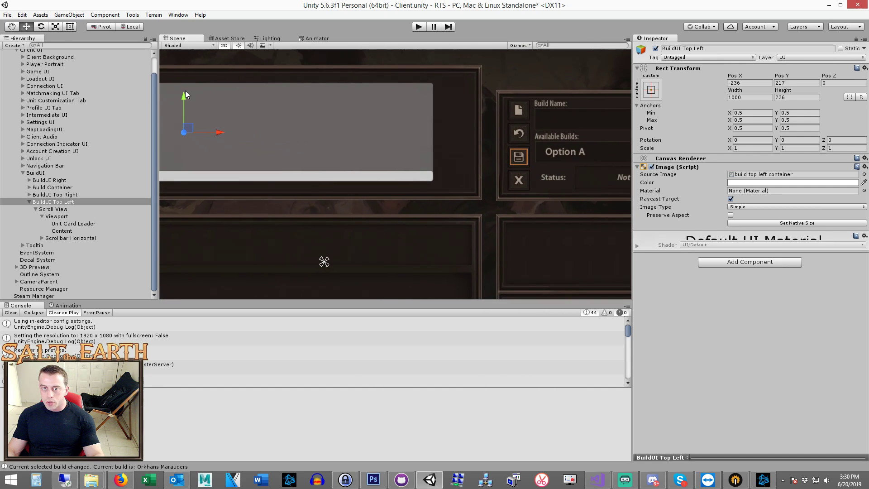
pyautogui.moveTo(183, 95); pyautogui.dragTo(181, 96)
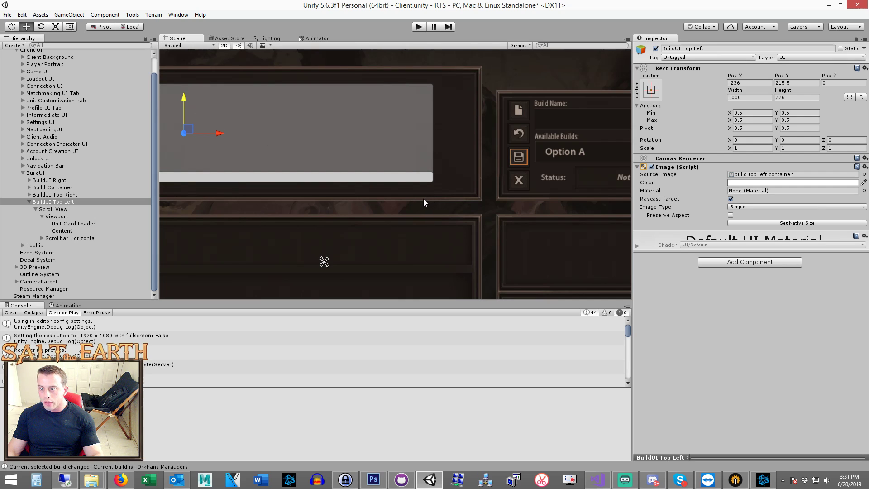
pyautogui.moveTo(181, 97); pyautogui.dragTo(181, 99)
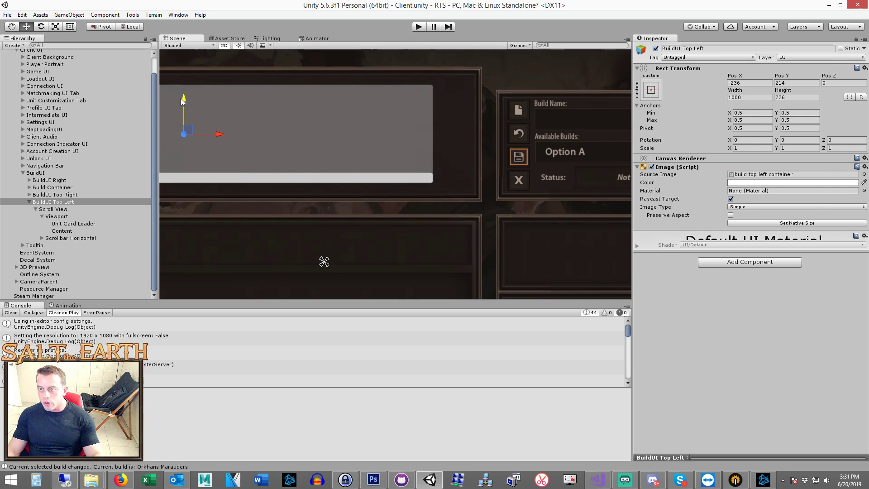
pyautogui.moveTo(392, 212)
pyautogui.mouseDown(button='middle')
pyautogui.moveTo(394, 225)
pyautogui.moveTo(293, 234)
pyautogui.mouseUp(button='middle')
# Step: Open the BuildUI Top Right panel's source image in Photoshop for editing
pyautogui.click(56, 195)
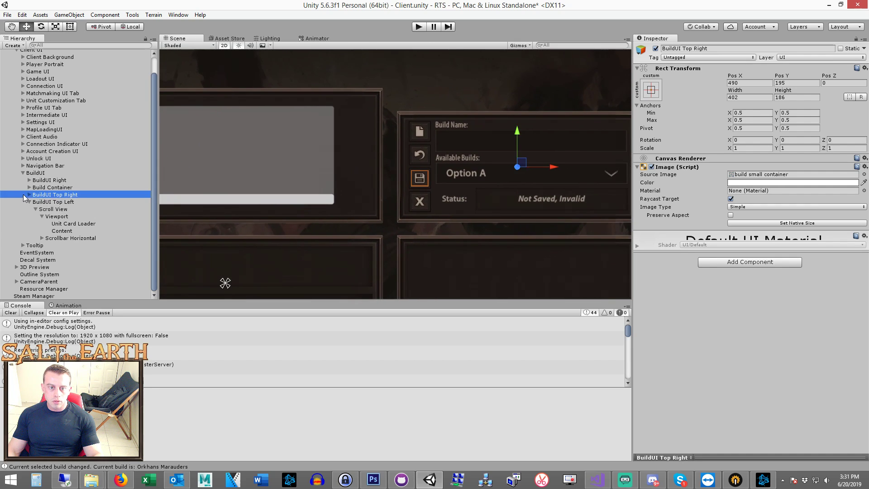
pyautogui.click(29, 195)
pyautogui.click(753, 175)
pyautogui.doubleClick(753, 175)
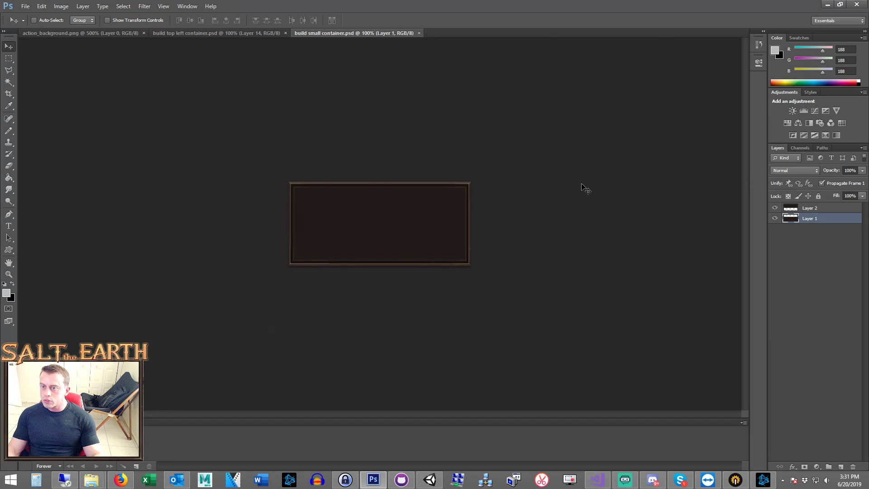
# Step: Enlarge the container image's canvas to 226 pixels tall
pyautogui.click(61, 7)
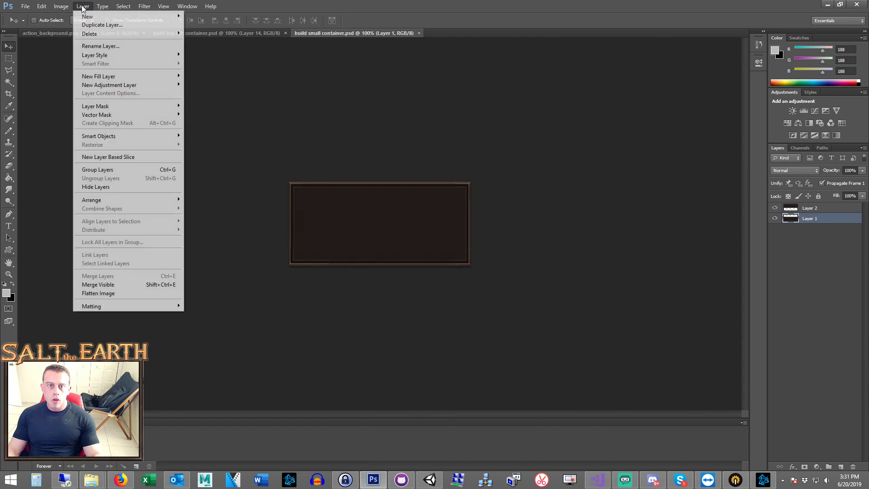
pyautogui.click(75, 80)
pyautogui.click(461, 167)
pyautogui.click(455, 181)
pyautogui.press('Tab')
pyautogui.write('226')
pyautogui.press('Return')
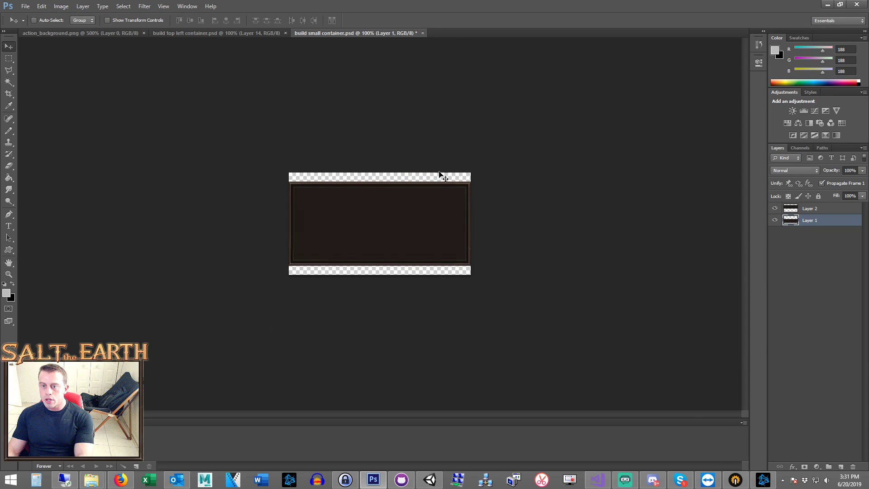
# Step: Move Layer 1 down and Layer 2 up to cover the transparent bands, then return to Unity
pyautogui.click(9, 58)
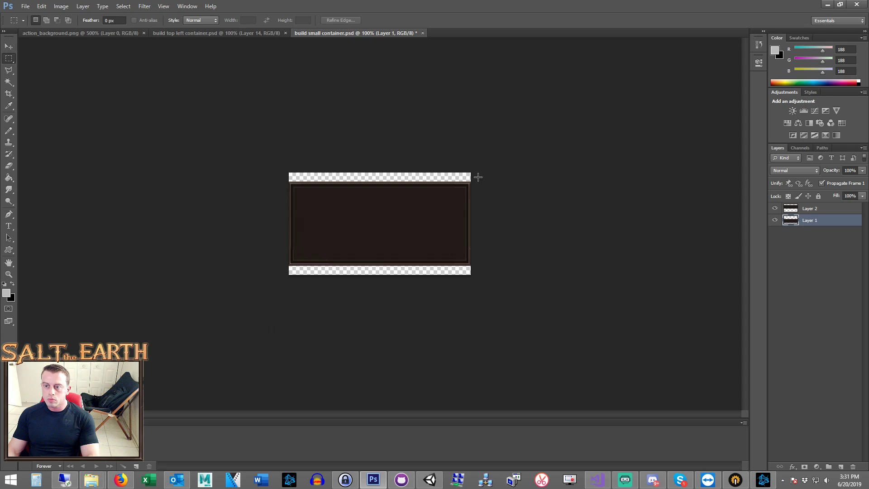
pyautogui.click(9, 46)
pyautogui.moveTo(346, 202); pyautogui.dragTo(348, 214)
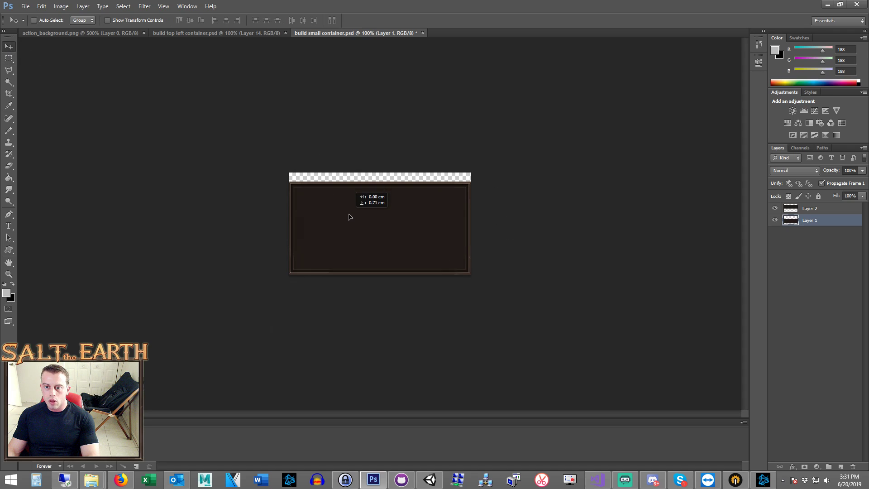
pyautogui.click(807, 208)
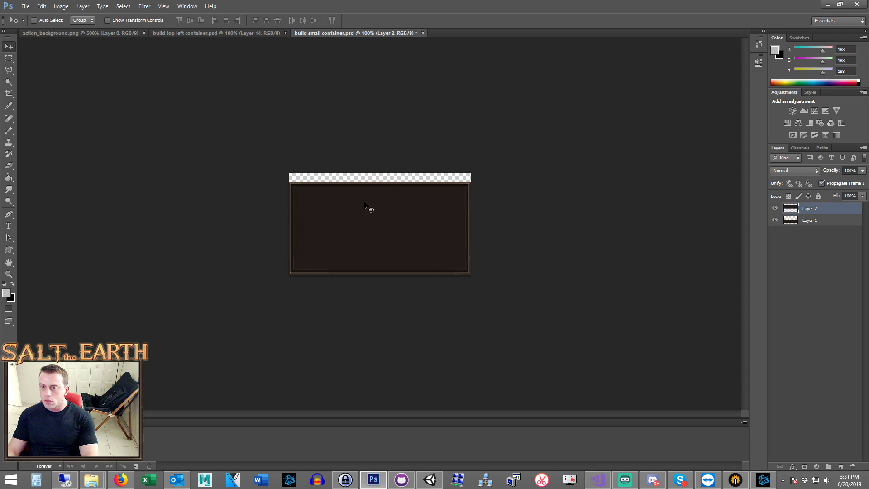
pyautogui.moveTo(369, 206); pyautogui.dragTo(365, 195)
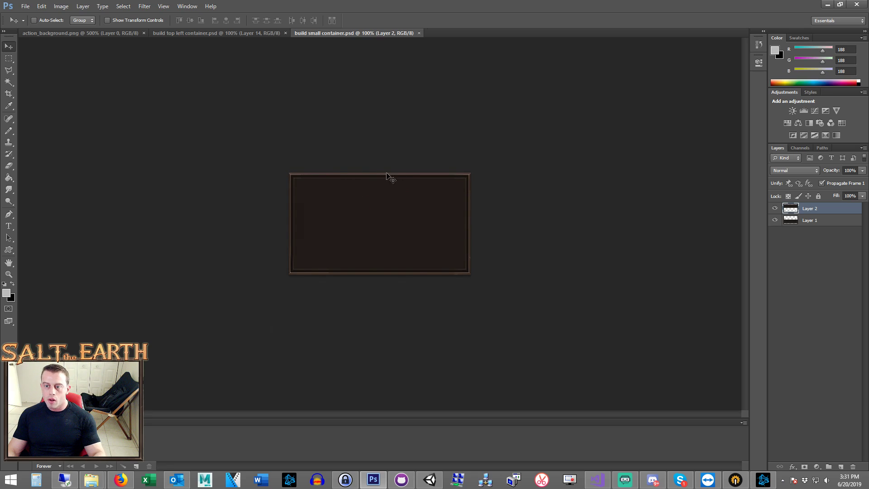
pyautogui.hotkey('alt', 'Tab')
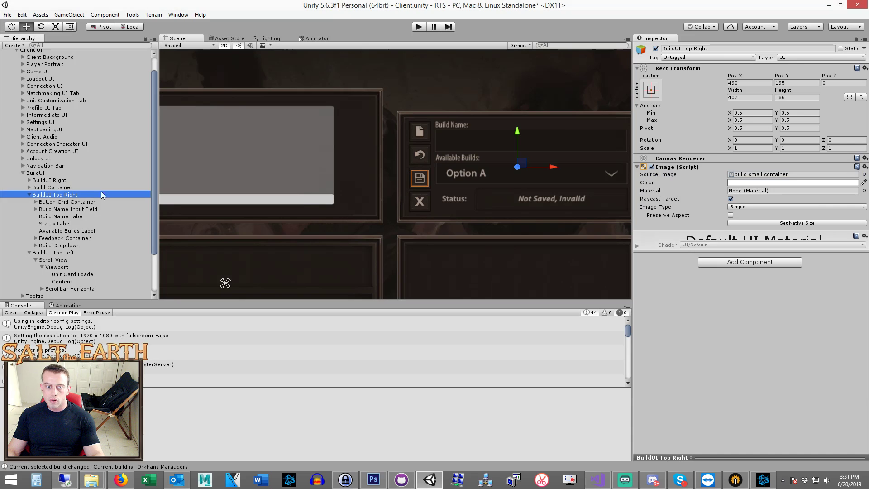
# Step: Set BuildUI Top Right's height to 226 and raise it to Y 214.8, level with the left panel
pyautogui.click(798, 97)
pyautogui.write('226')
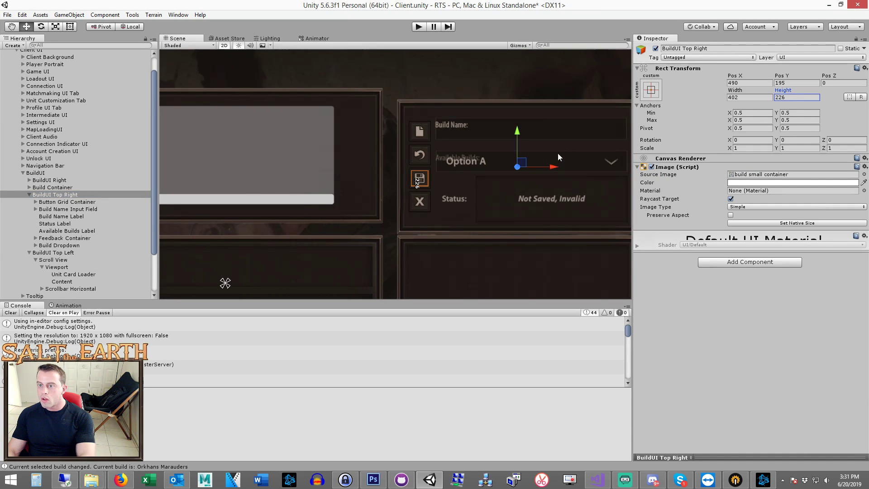
pyautogui.moveTo(518, 132); pyautogui.dragTo(517, 118)
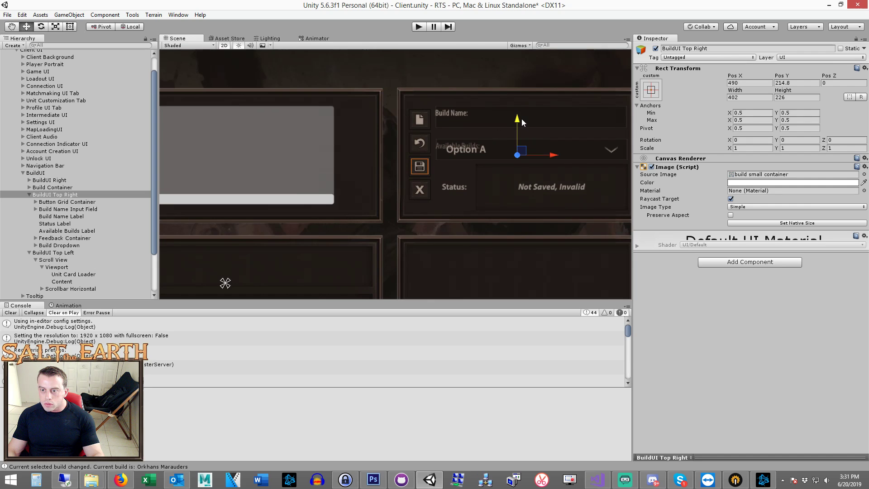
pyautogui.scroll(-1, 442, 181)
pyautogui.scroll(-1, 332, 200)
pyautogui.moveTo(332, 199); pyautogui.dragTo(375, 173, button='middle')
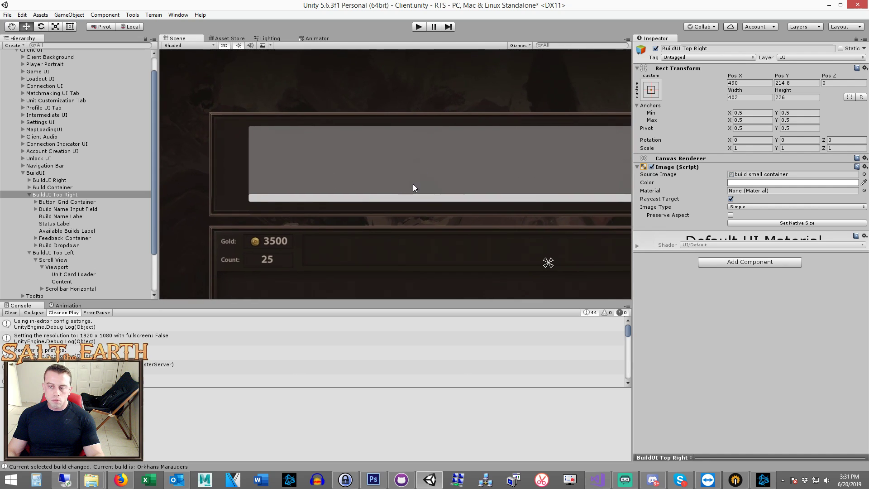
pyautogui.scroll(-1, 413, 187)
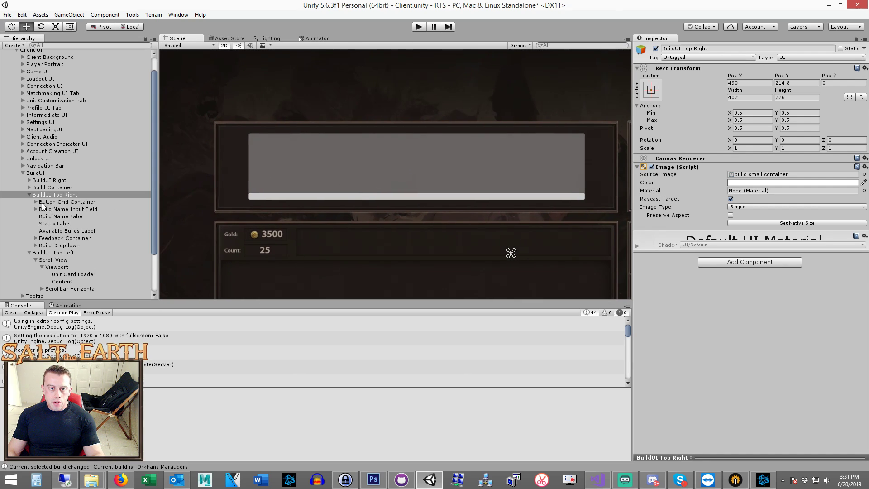
pyautogui.click(29, 195)
pyautogui.moveTo(323, 215)
pyautogui.mouseDown(button='middle')
pyautogui.moveTo(294, 211)
pyautogui.moveTo(596, 168)
pyautogui.mouseUp(button='middle')
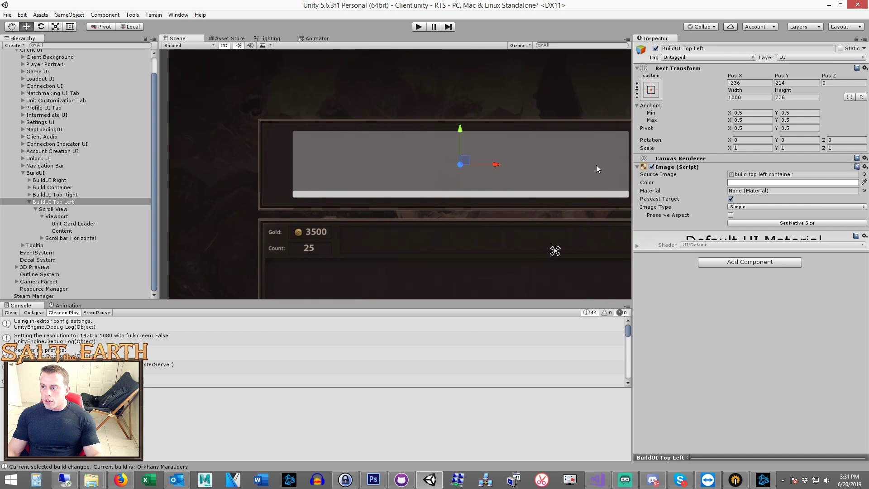
pyautogui.click(55, 209)
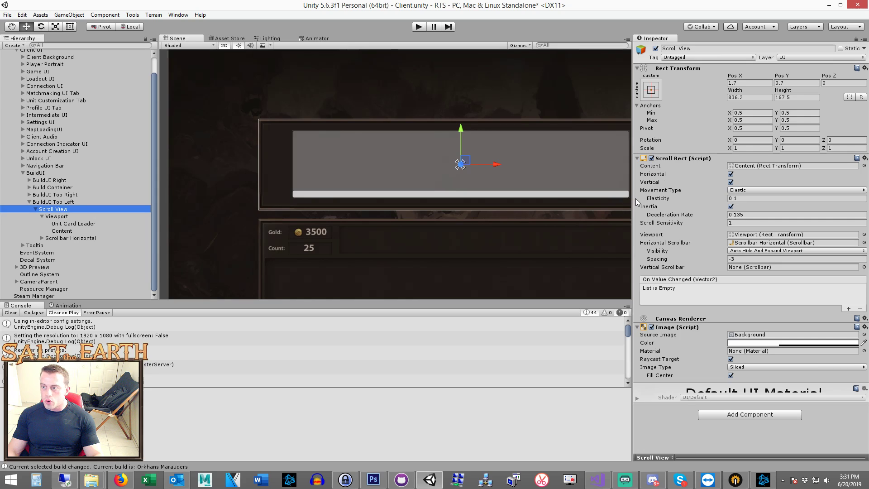
pyautogui.click(651, 327)
pyautogui.moveTo(444, 221)
pyautogui.mouseDown(button='middle')
pyautogui.moveTo(407, 225)
pyautogui.moveTo(447, 188)
pyautogui.mouseUp(button='middle')
pyautogui.scroll(2, 430, 217)
pyautogui.press('t')
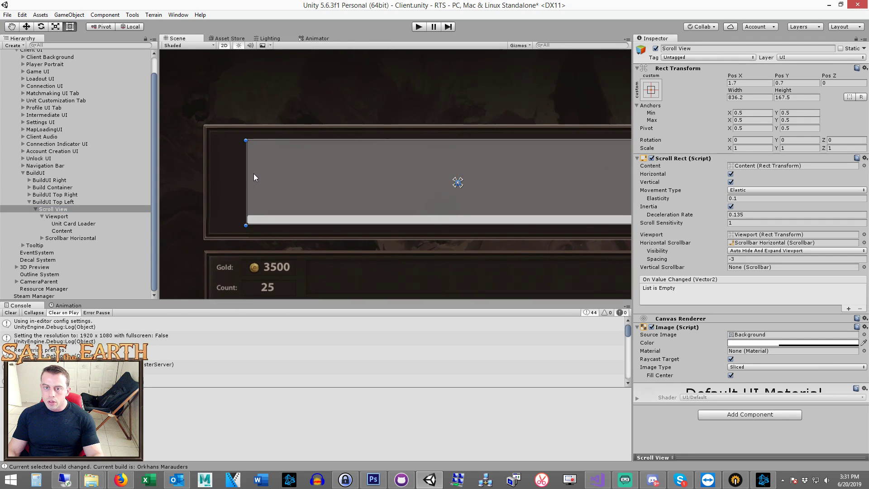
pyautogui.moveTo(248, 176); pyautogui.dragTo(213, 182)
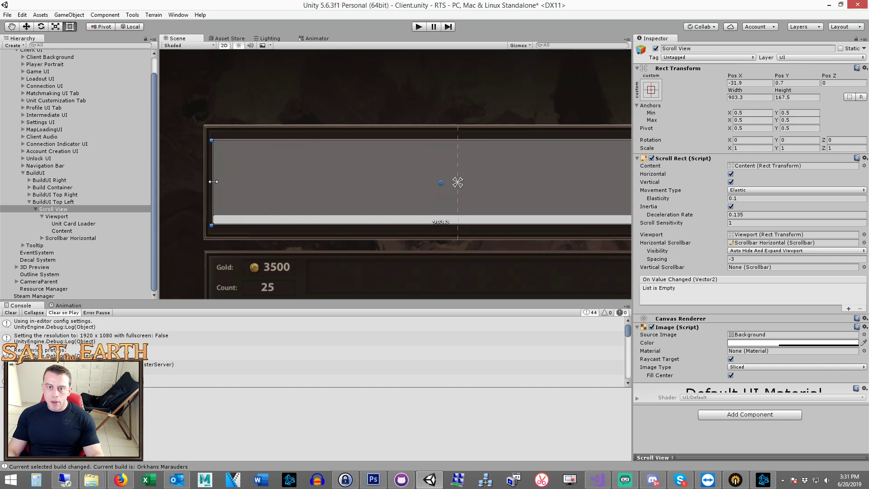
pyautogui.moveTo(239, 141); pyautogui.dragTo(238, 135)
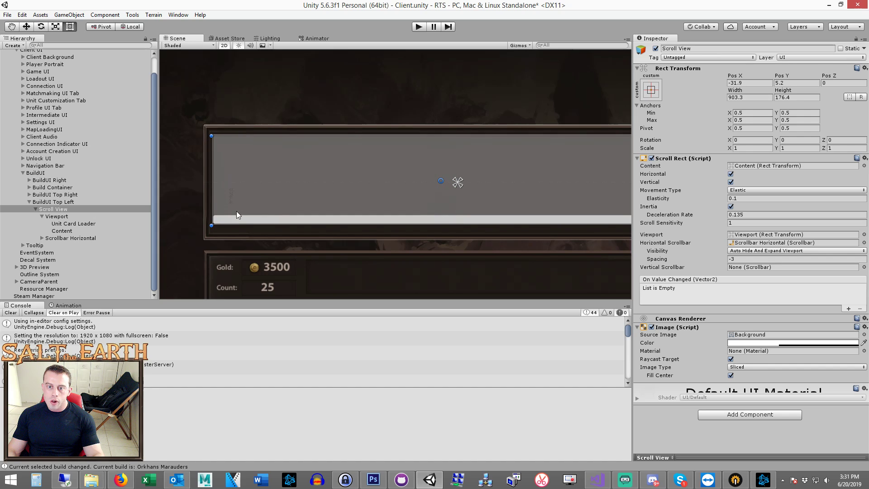
pyautogui.moveTo(232, 223); pyautogui.dragTo(231, 231)
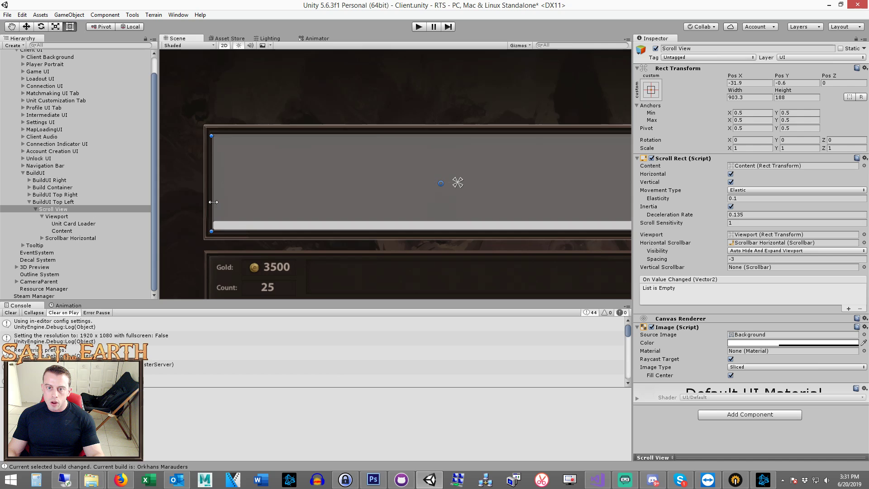
pyautogui.moveTo(214, 202); pyautogui.dragTo(211, 202)
pyautogui.scroll(2, 398, 194)
pyautogui.scroll(2, 385, 202)
pyautogui.scroll(1, 350, 196)
pyautogui.moveTo(351, 195); pyautogui.dragTo(398, 197)
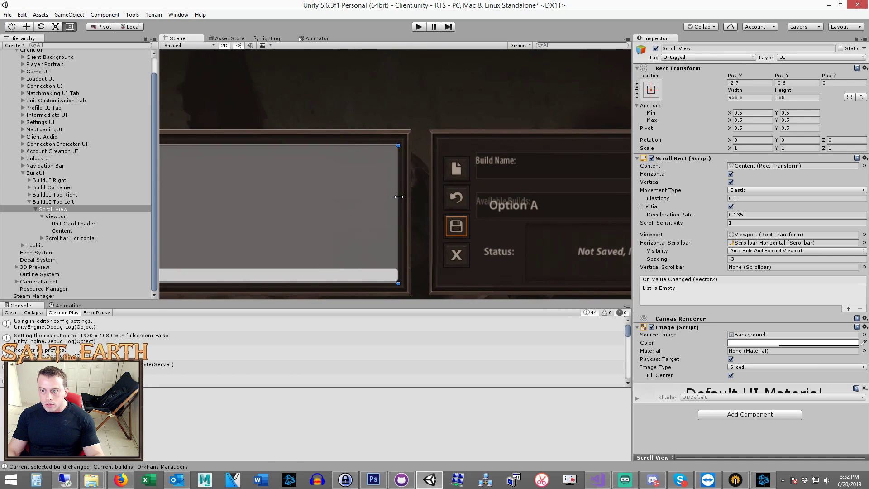
pyautogui.scroll(-2, 382, 165)
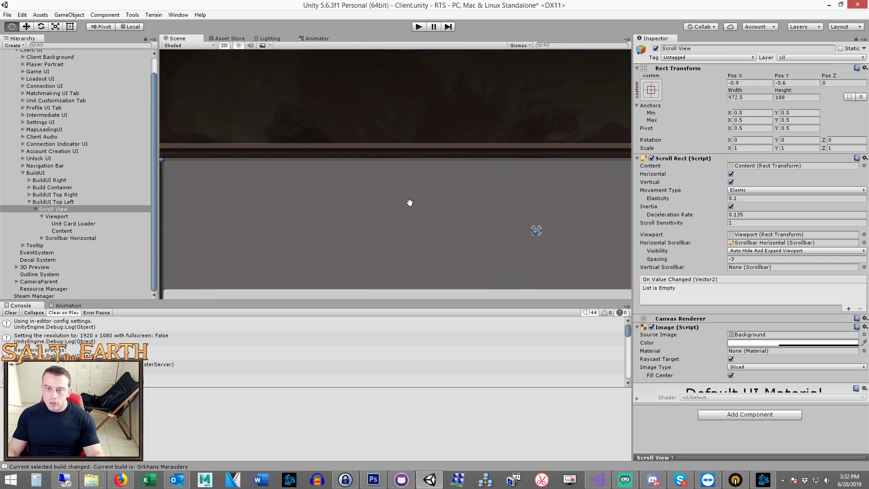
pyautogui.scroll(3, 428, 180)
pyautogui.scroll(2, 340, 166)
pyautogui.scroll(1, 305, 187)
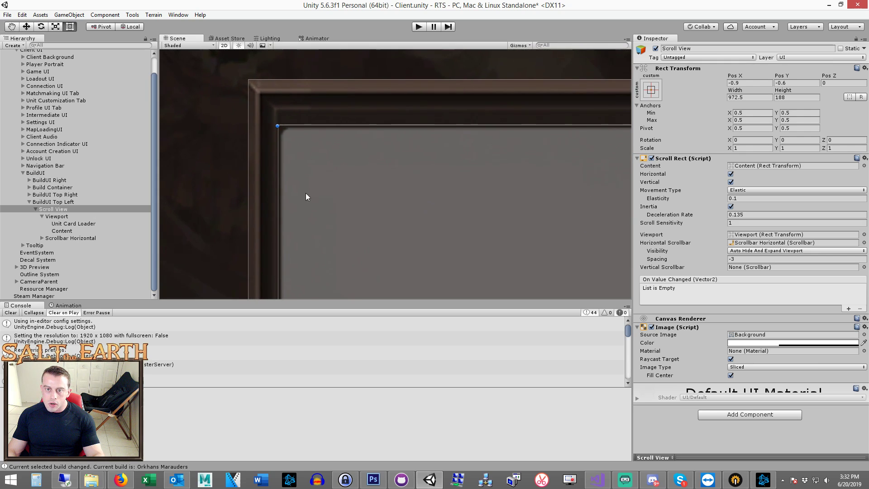
pyautogui.moveTo(276, 187); pyautogui.dragTo(289, 185)
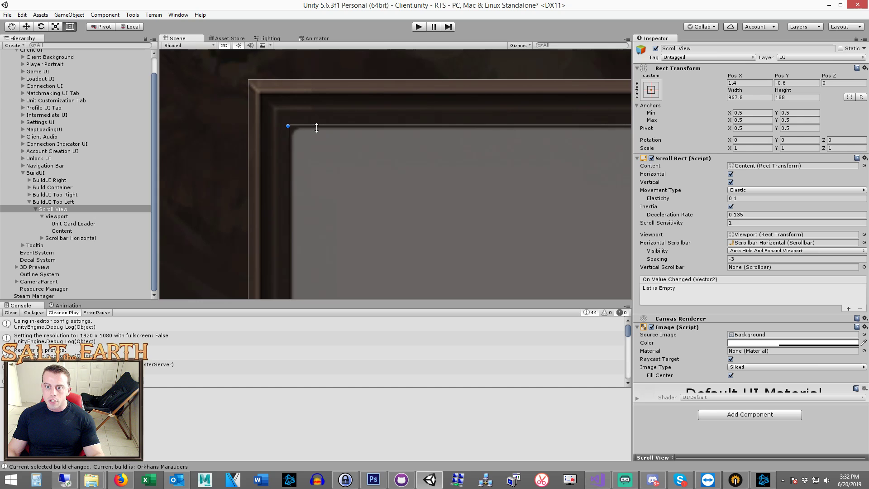
pyautogui.moveTo(316, 128); pyautogui.dragTo(316, 122)
pyautogui.scroll(-2, 381, 92)
pyautogui.scroll(2, 318, 197)
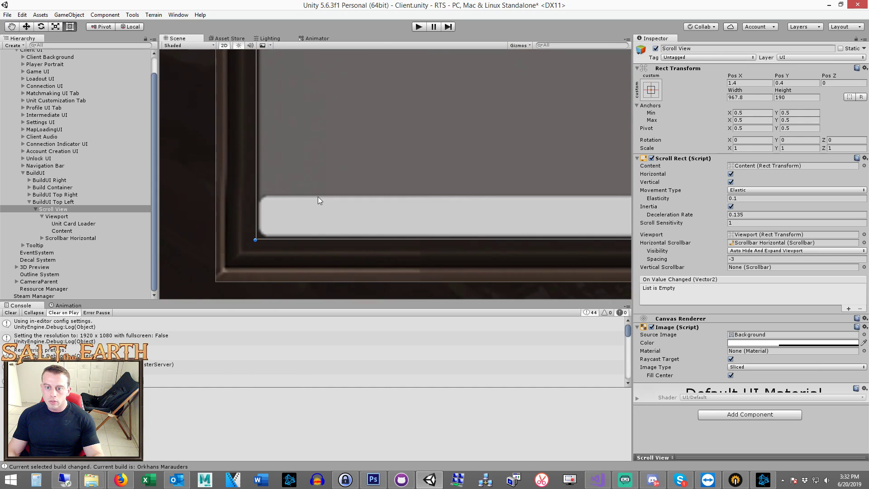
pyautogui.moveTo(317, 200); pyautogui.dragTo(314, 193, button='middle')
pyautogui.moveTo(284, 232); pyautogui.dragTo(285, 230)
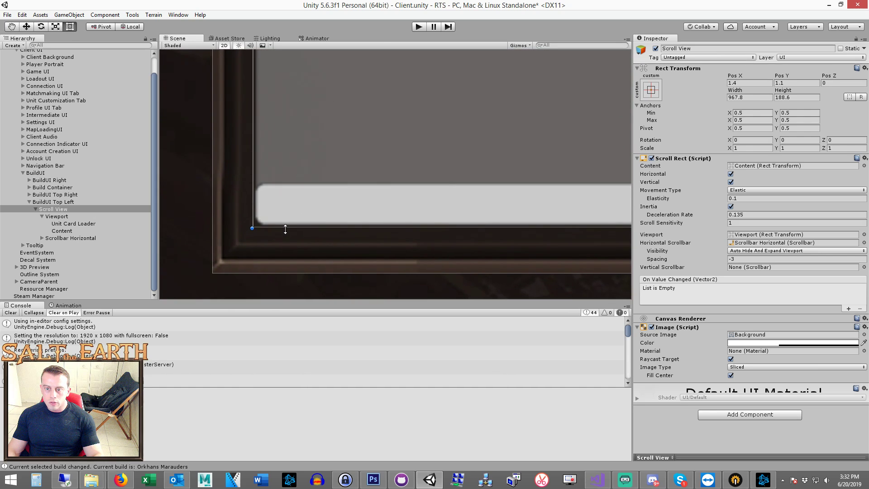
pyautogui.scroll(-2, 285, 230)
pyautogui.moveTo(301, 219); pyautogui.dragTo(159, 228, button='middle')
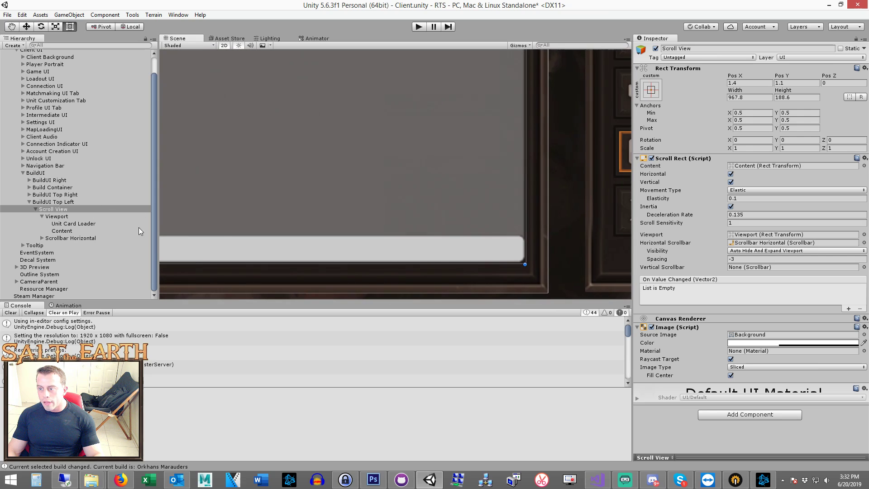
pyautogui.scroll(-2, 417, 192)
pyautogui.moveTo(471, 202); pyautogui.dragTo(388, 167, button='middle')
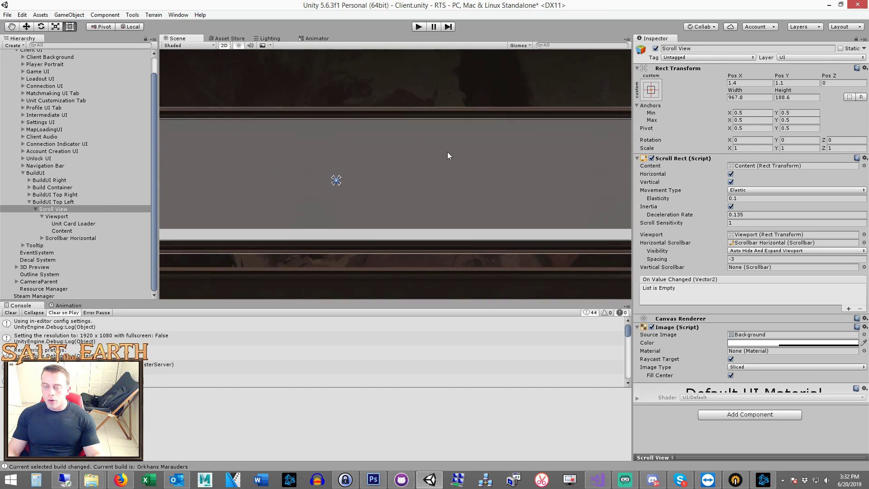
pyautogui.scroll(2, 379, 228)
pyautogui.scroll(2, 444, 226)
pyautogui.scroll(1, 451, 187)
pyautogui.scroll(-1, 352, 177)
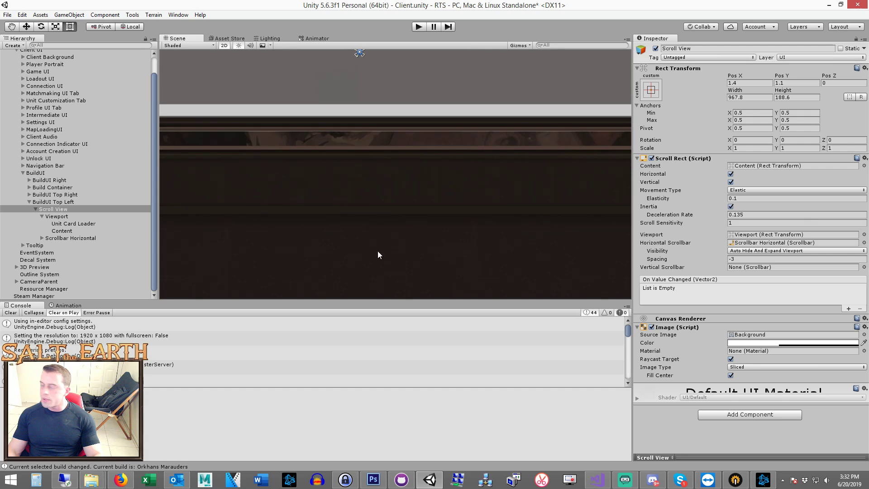
pyautogui.click(54, 187)
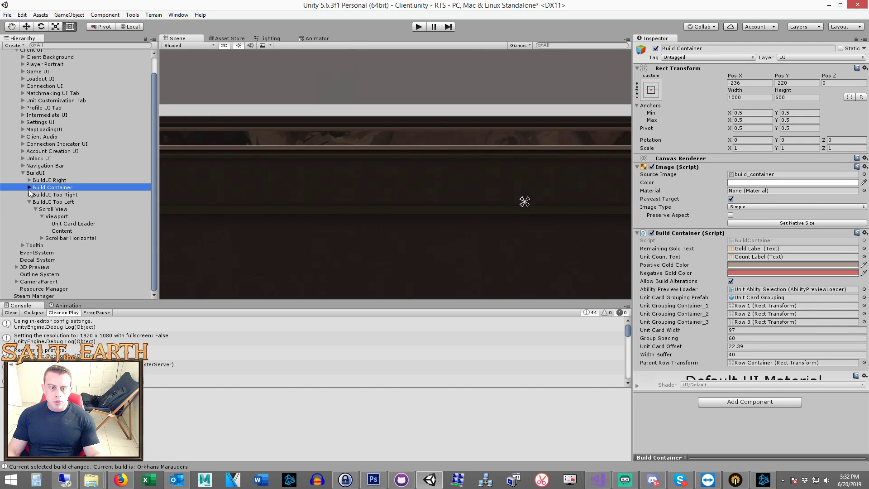
pyautogui.click(29, 188)
pyautogui.click(56, 202)
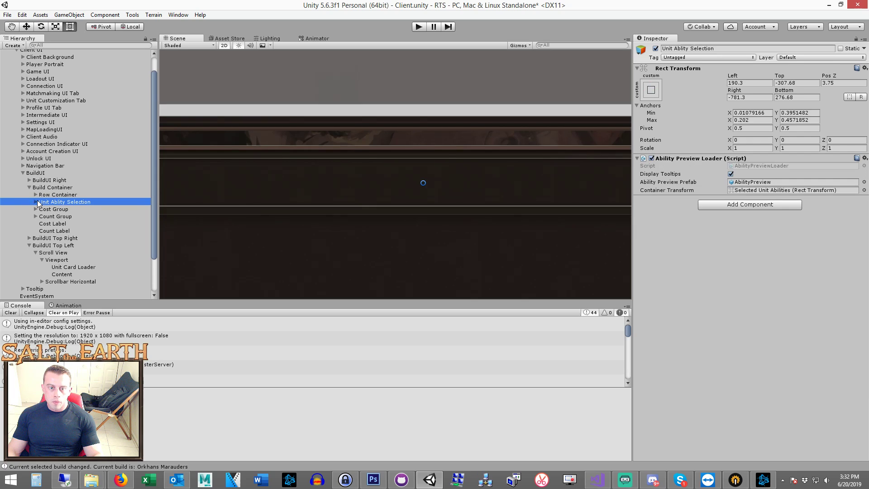
pyautogui.click(48, 212)
pyautogui.click(55, 201)
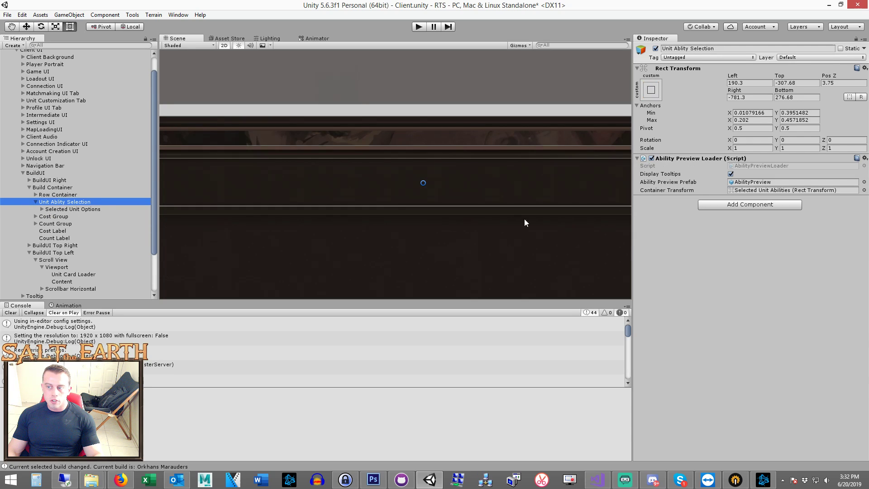
pyautogui.click(76, 209)
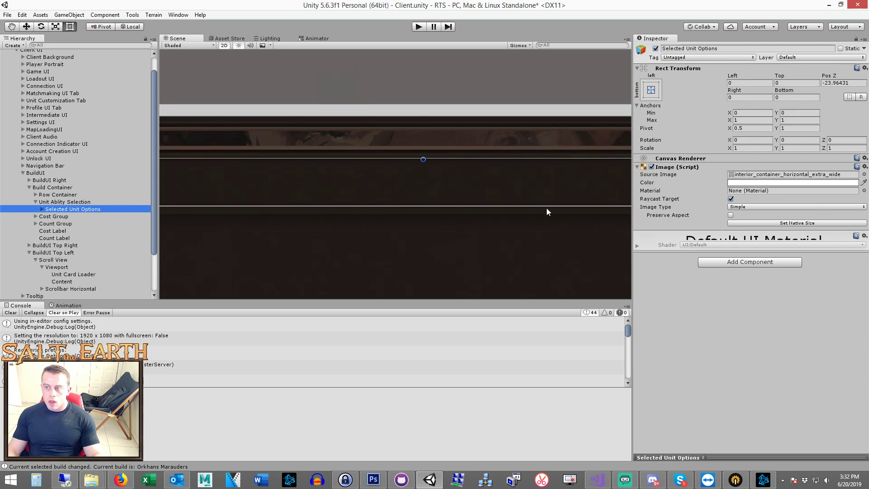
pyautogui.click(750, 182)
pyautogui.doubleClick(743, 175)
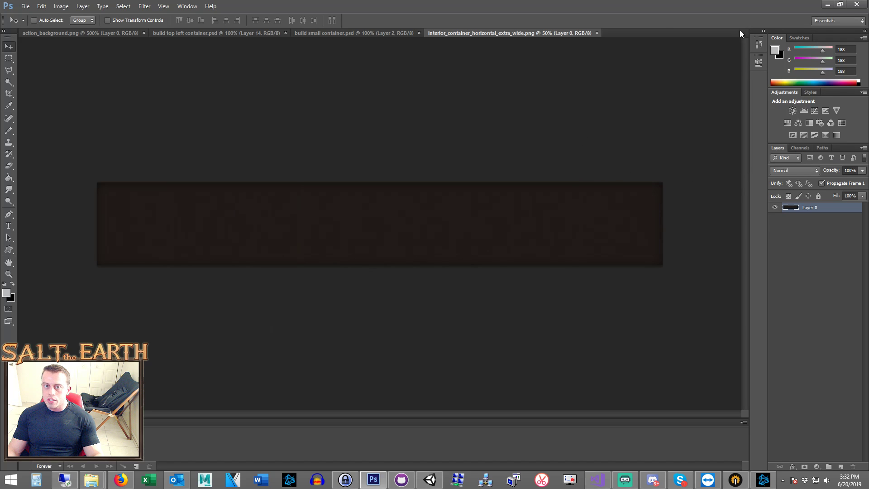
pyautogui.click(826, 4)
pyautogui.scroll(3, 477, 220)
pyautogui.moveTo(477, 220); pyautogui.dragTo(308, 180, button='middle')
pyautogui.scroll(-3, 72, 257)
# Step: Briefly disable and re-enable the Viewport's Image component
pyautogui.click(64, 216)
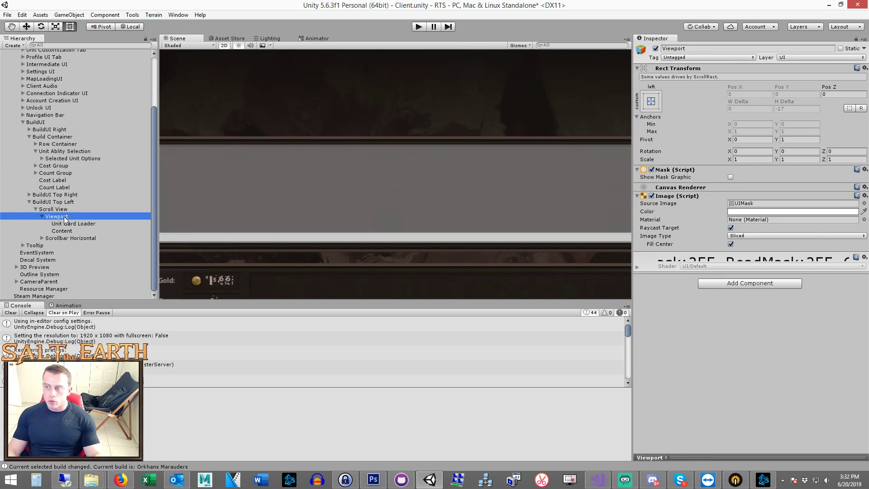
pyautogui.click(652, 195)
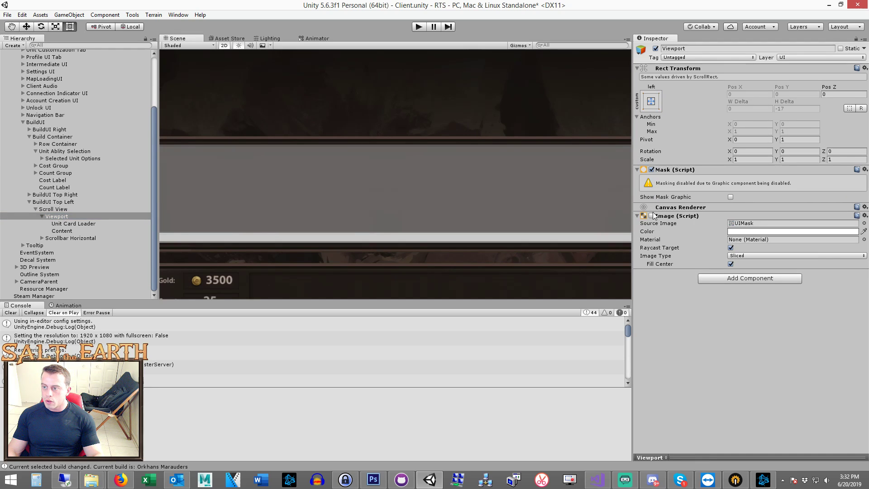
pyautogui.click(651, 196)
# Step: Open and close the Scroll View image's Color picker without changes, reframing the panel
pyautogui.click(54, 208)
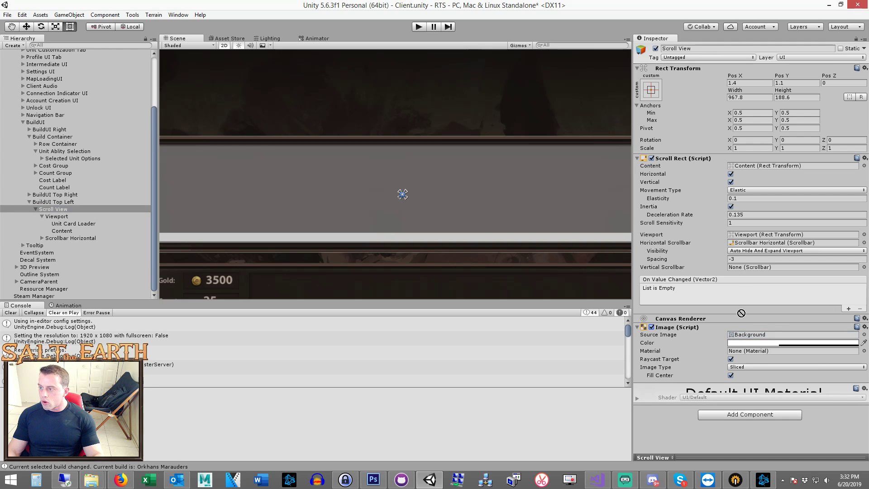
pyautogui.moveTo(868, 336); pyautogui.dragTo(752, 336)
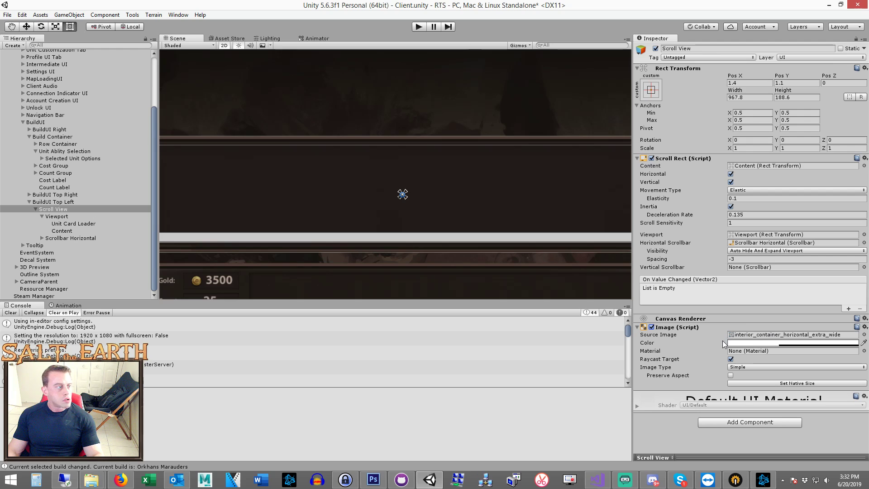
pyautogui.click(744, 343)
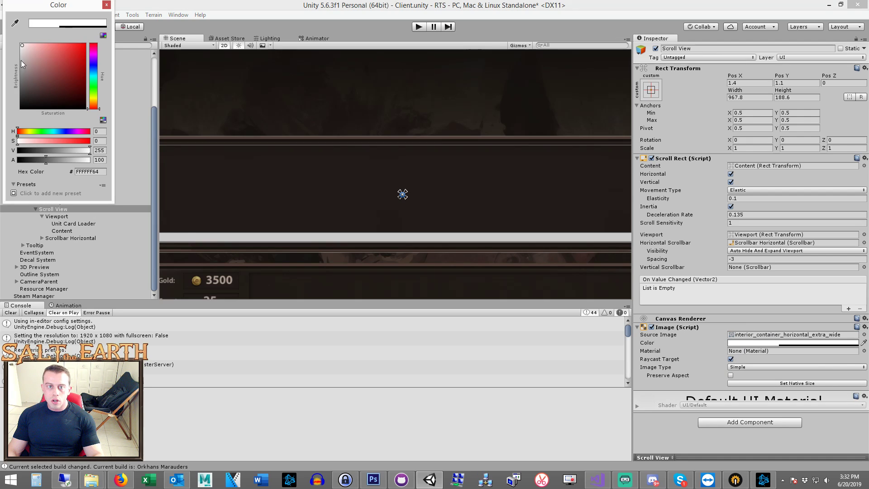
pyautogui.click(105, 5)
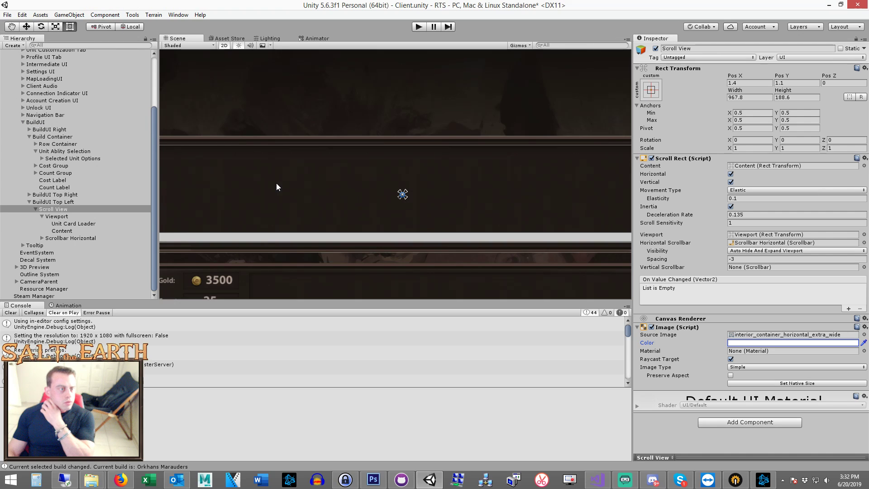
pyautogui.moveTo(328, 193)
pyautogui.mouseDown(button='middle')
pyautogui.moveTo(306, 105)
pyautogui.moveTo(330, 55)
pyautogui.mouseUp(button='middle')
pyautogui.moveTo(359, 178); pyautogui.dragTo(378, 241, button='middle')
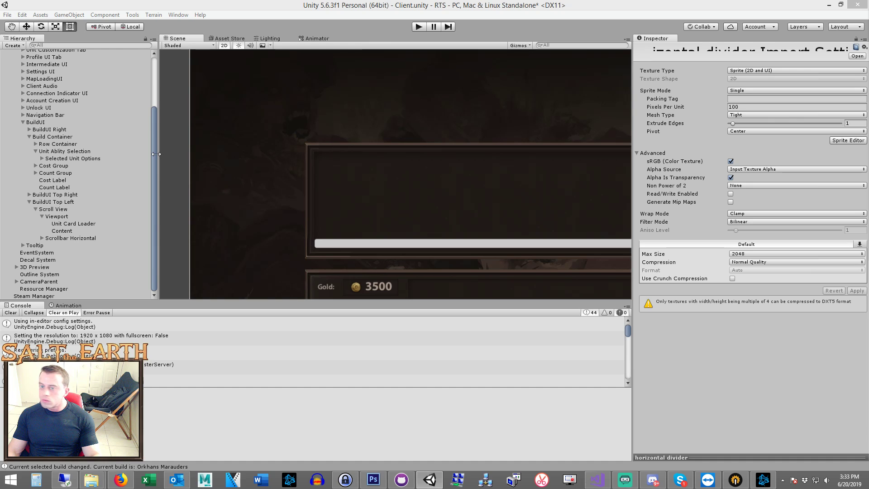
pyautogui.click(75, 238)
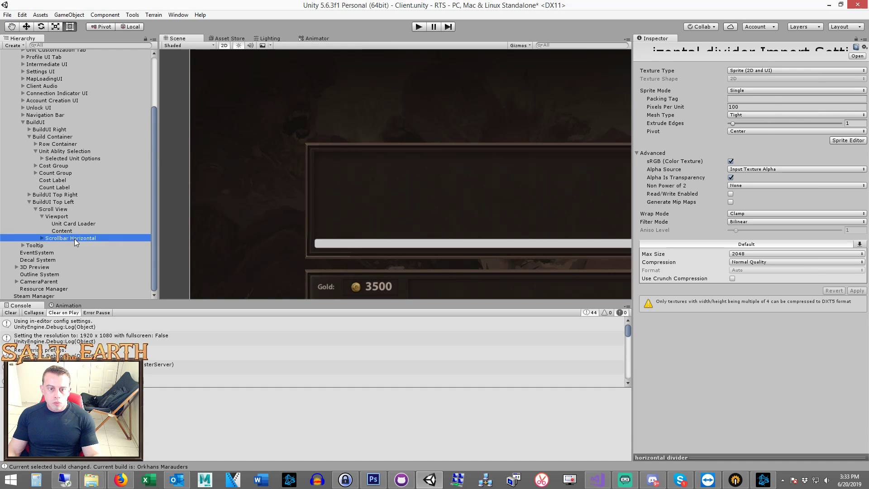
pyautogui.click(42, 237)
pyautogui.press('f')
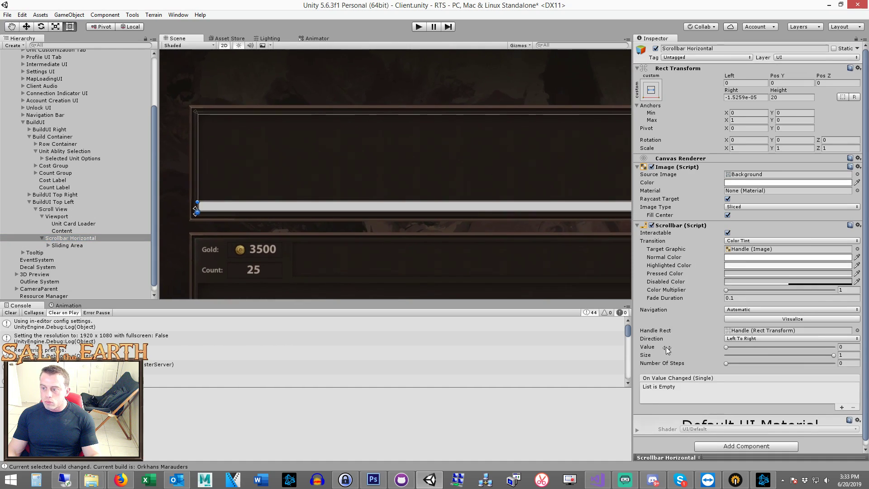
pyautogui.click(651, 166)
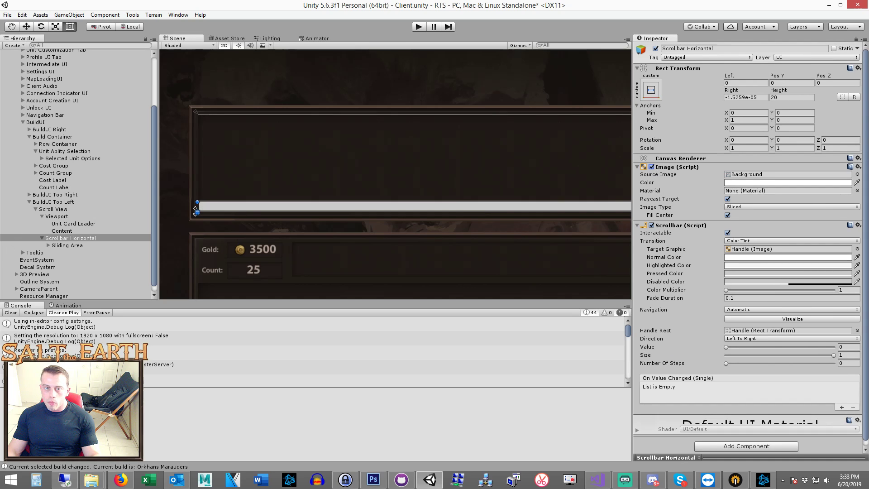
pyautogui.click(47, 245)
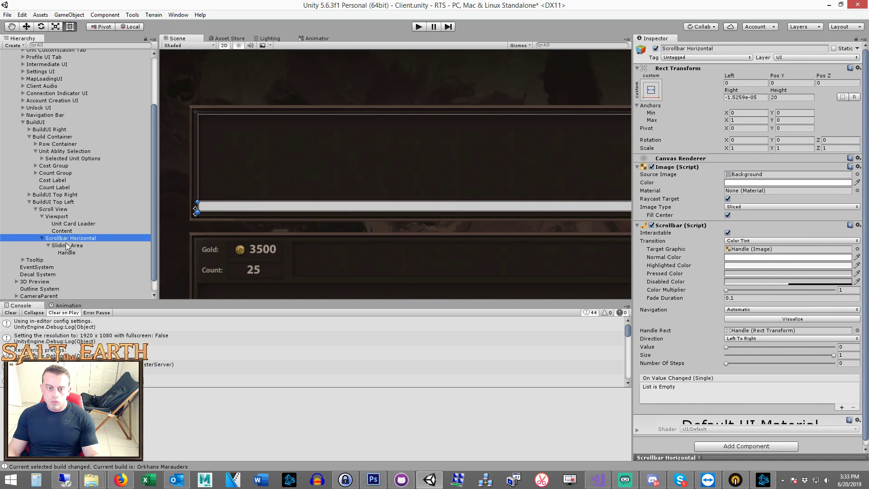
pyautogui.moveTo(310, 240); pyautogui.dragTo(96, 194, button='middle')
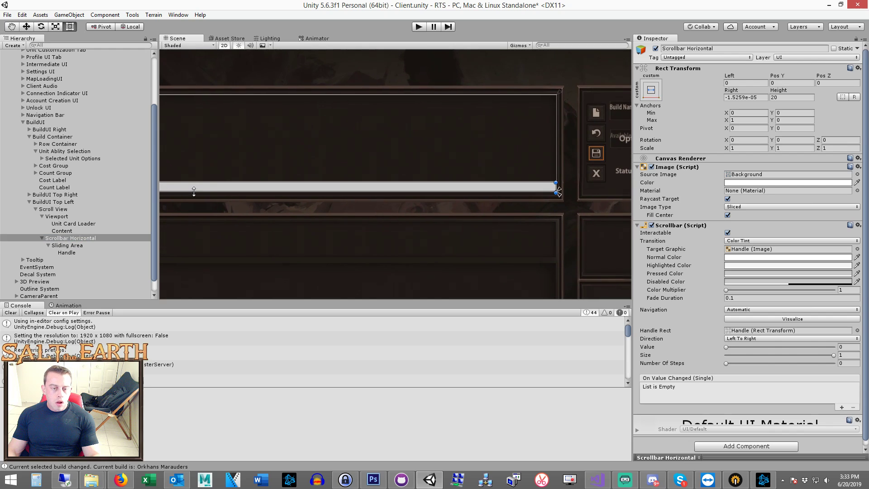
pyautogui.moveTo(432, 213); pyautogui.dragTo(324, 186, button='middle')
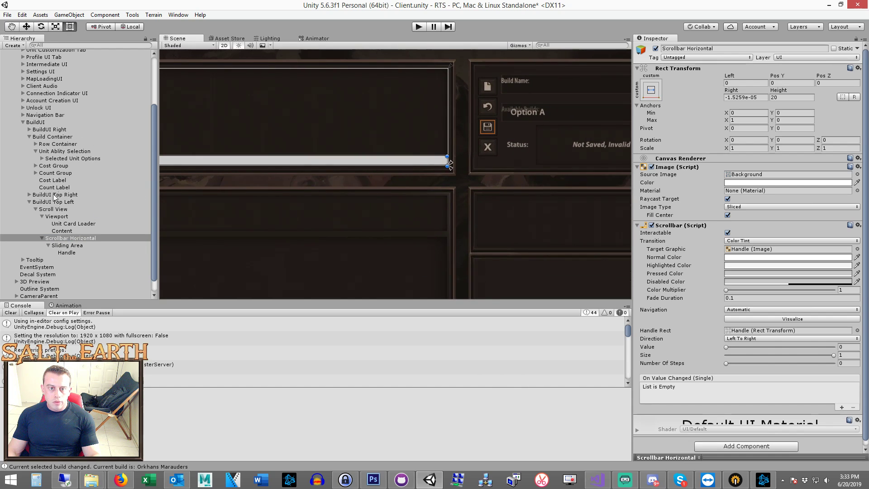
pyautogui.click(60, 137)
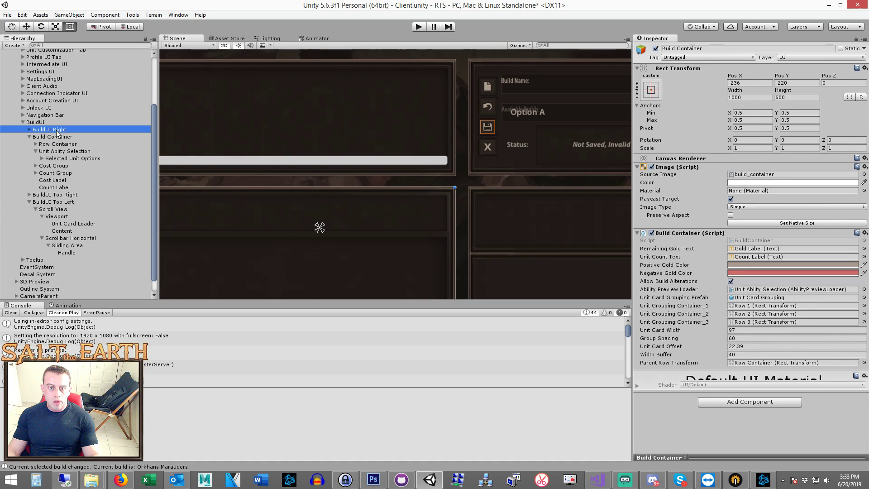
pyautogui.click(29, 130)
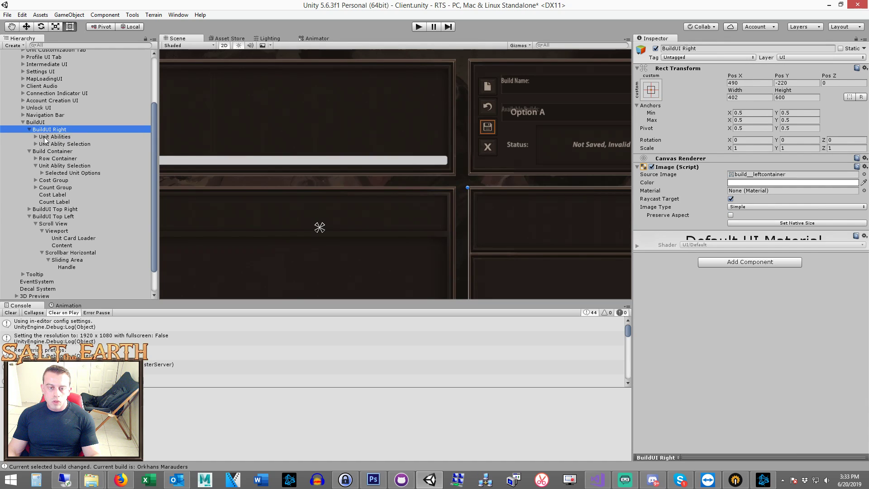
pyautogui.click(49, 144)
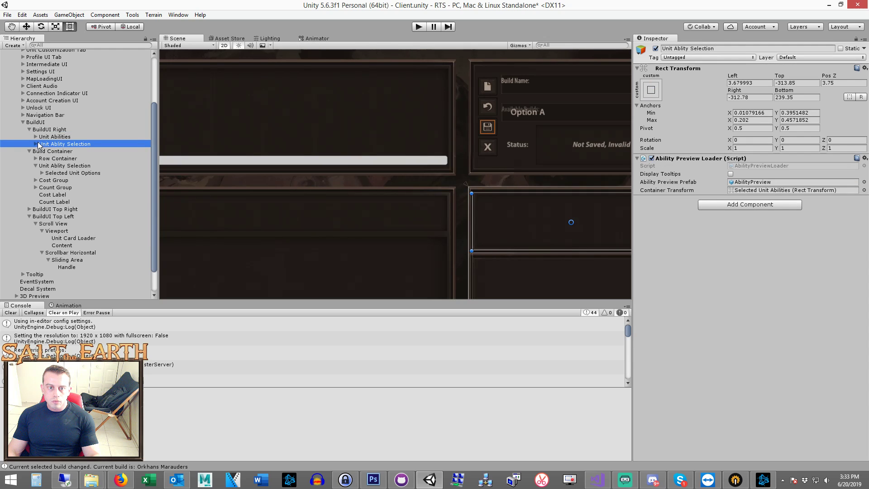
pyautogui.click(35, 136)
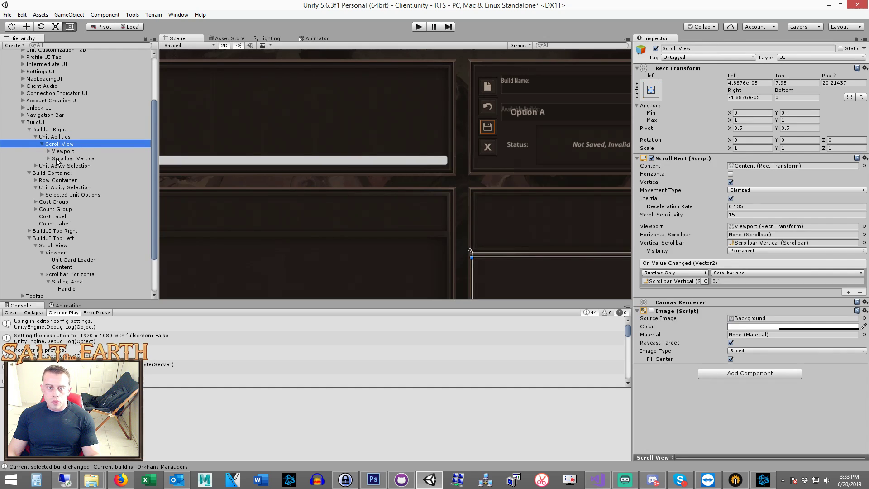
pyautogui.click(57, 158)
pyautogui.moveTo(406, 219); pyautogui.dragTo(291, 196, button='middle')
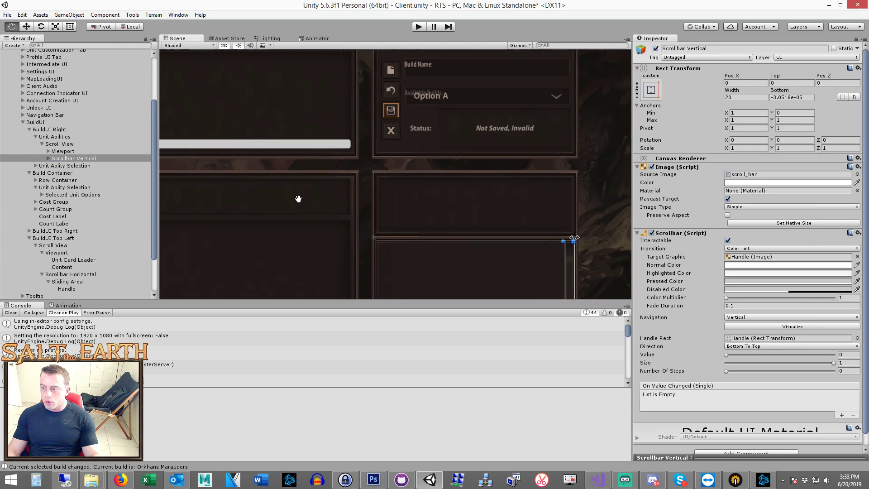
pyautogui.click(748, 182)
pyautogui.click(754, 176)
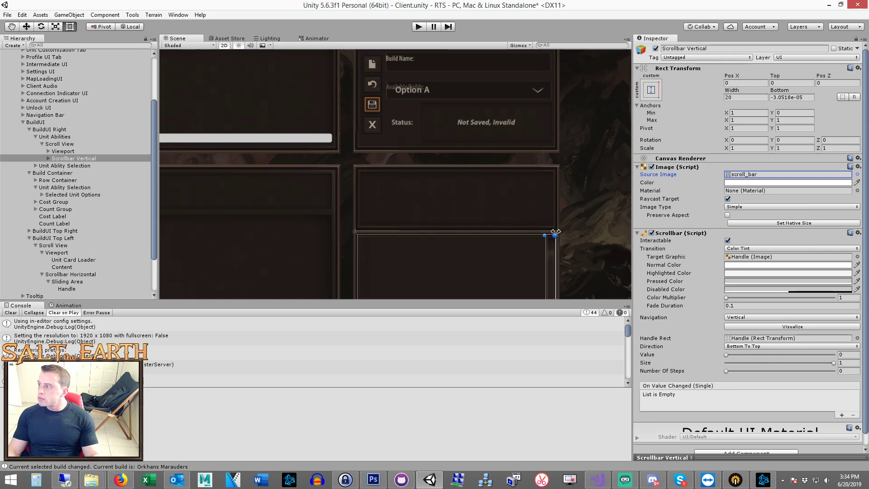
pyautogui.doubleClick(754, 176)
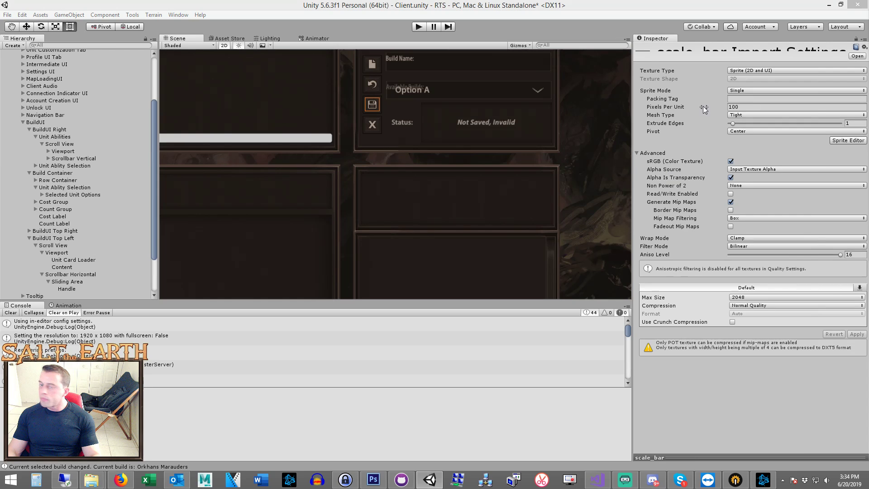
pyautogui.scroll(2, 264, 197)
pyautogui.scroll(-3, 278, 212)
pyautogui.scroll(2, 278, 212)
pyautogui.scroll(1, 229, 224)
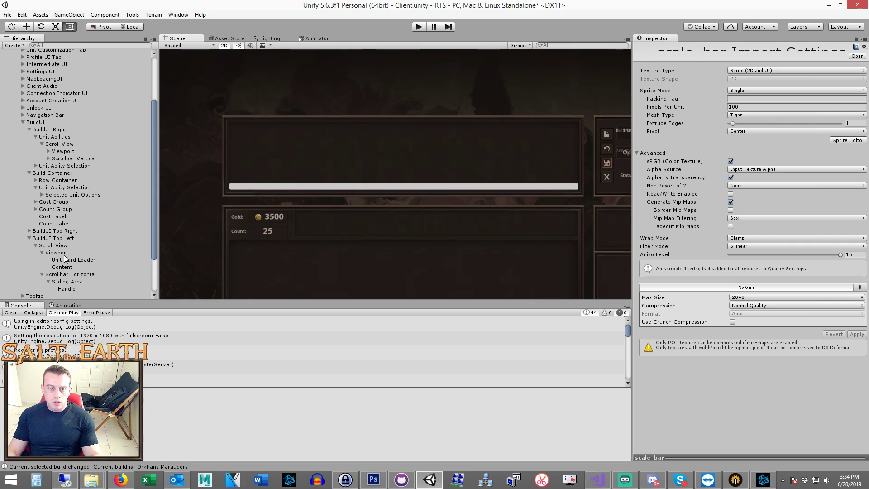
pyautogui.click(84, 274)
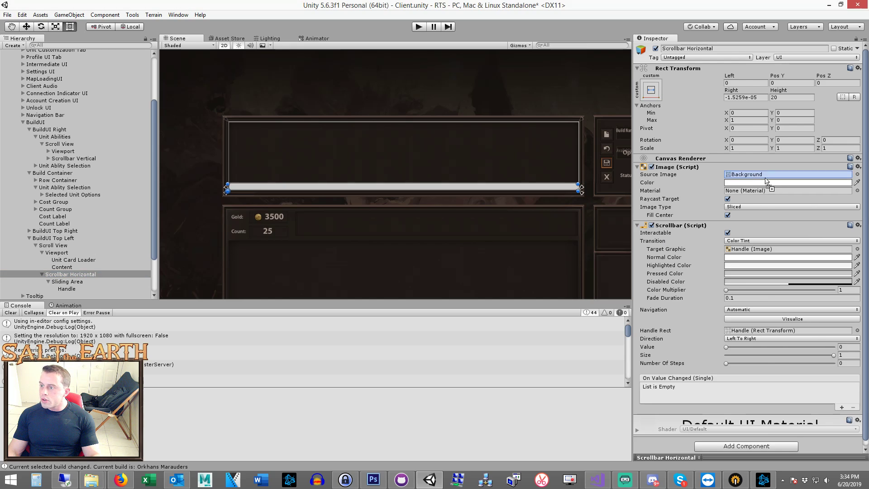
# Step: Assign scale_bar to Scrollbar Horizontal and scroll_handler-HOVER_horizontal to its Handle
pyautogui.moveTo(868, 177); pyautogui.dragTo(781, 179)
pyautogui.scroll(1, 423, 221)
pyautogui.scroll(2, 407, 223)
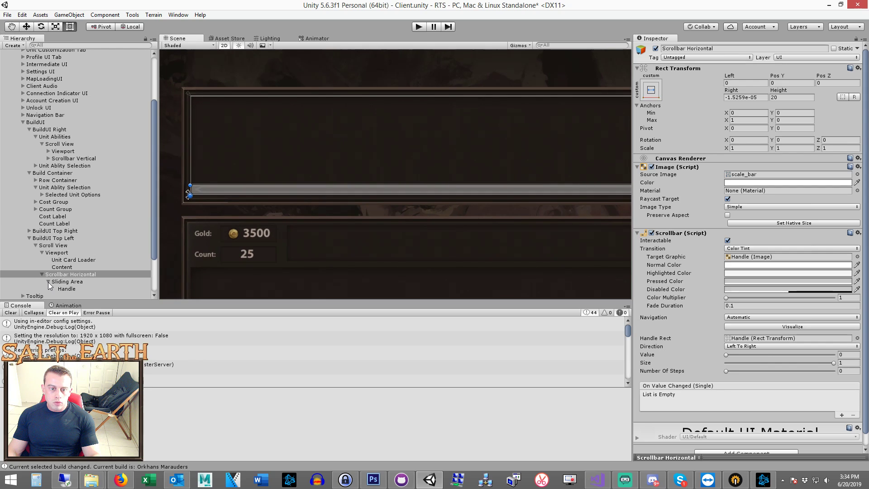
pyautogui.click(60, 281)
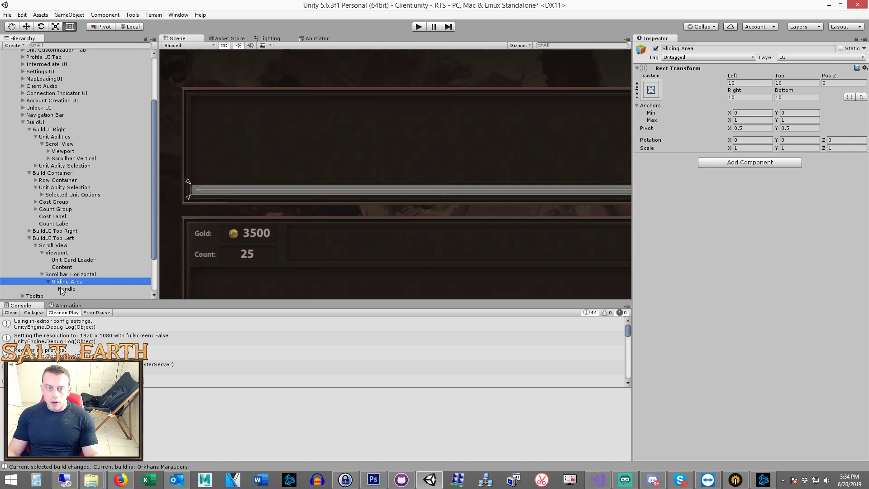
pyautogui.click(54, 275)
pyautogui.click(72, 288)
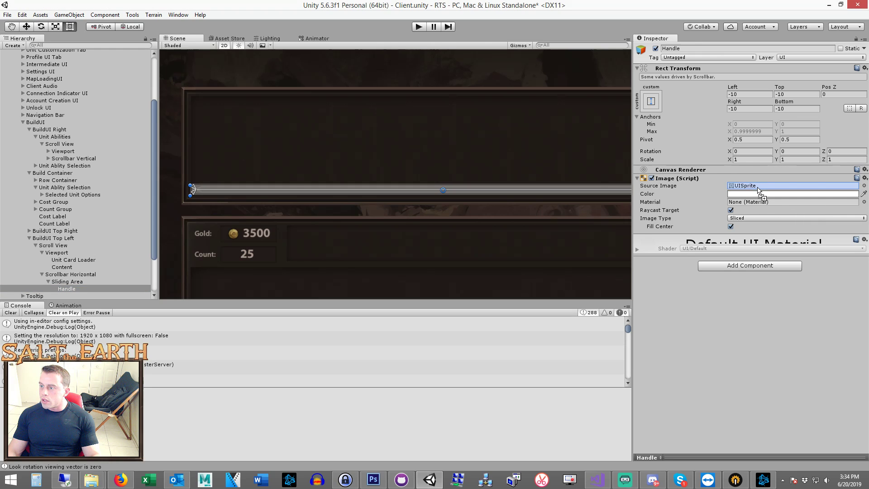
pyautogui.moveTo(868, 187); pyautogui.dragTo(746, 185)
pyautogui.scroll(-2, 523, 210)
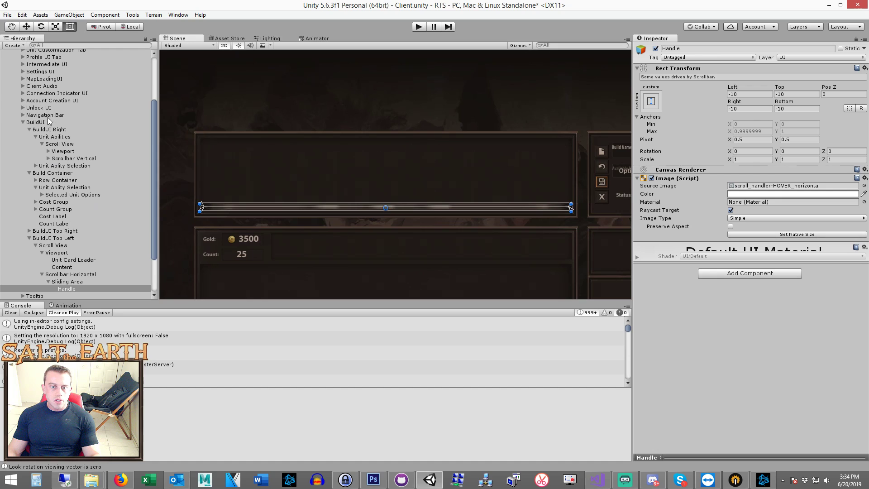
# Step: Fade BuildUI's Canvas Group Alpha to 0, save the scene, and enter play mode
pyautogui.click(42, 123)
pyautogui.moveTo(725, 166); pyautogui.dragTo(436, 121)
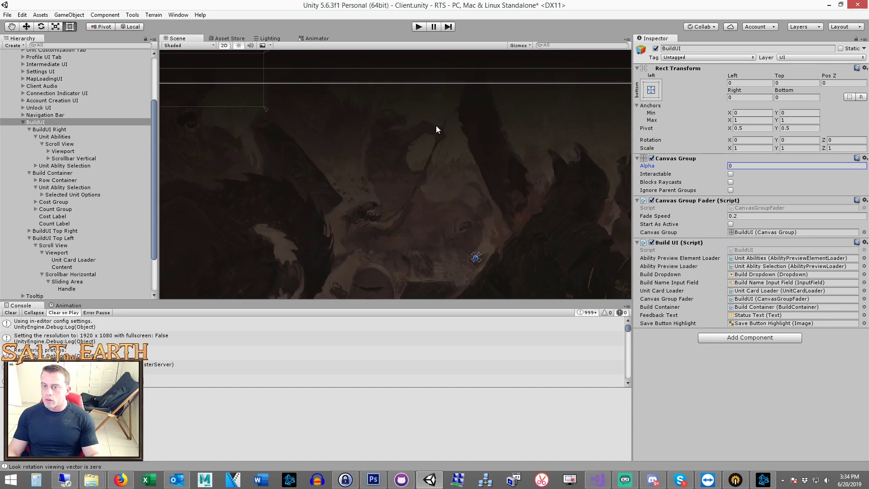
pyautogui.hotkey('ctrl', 's')
pyautogui.click(421, 26)
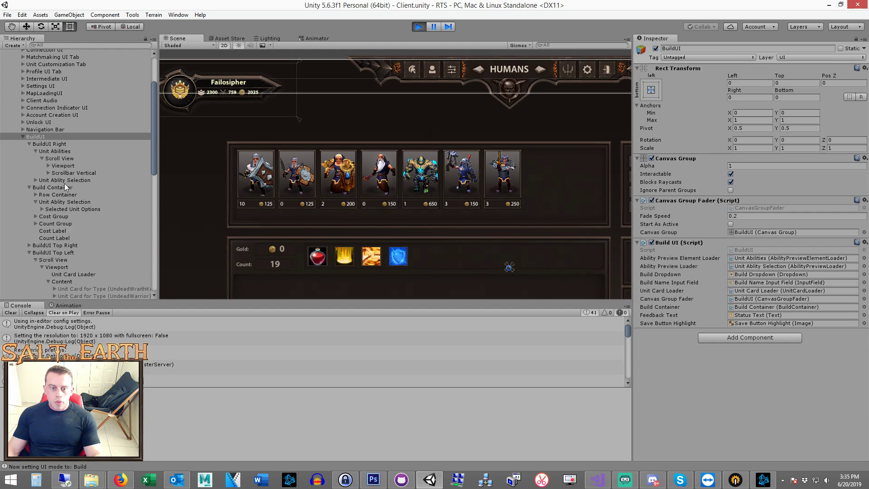
# Step: Set the card Content's Grid Layout Group Child Alignment to Middle Center
pyautogui.click(70, 274)
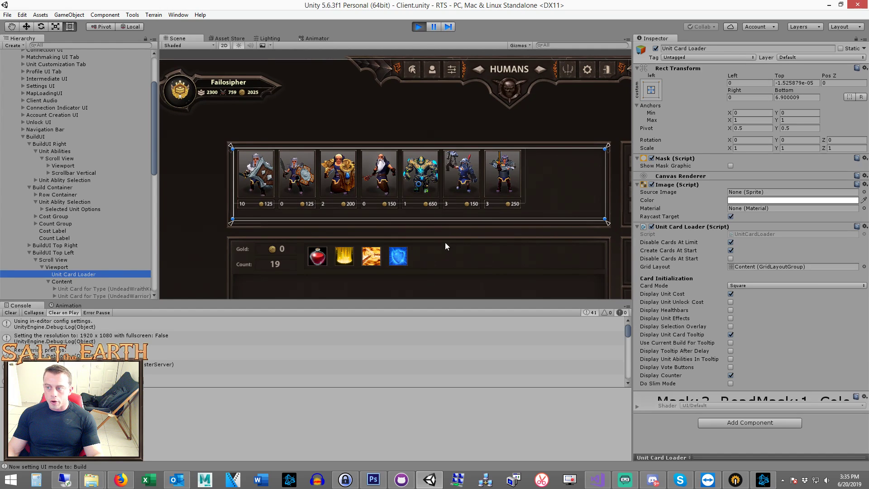
pyautogui.click(68, 269)
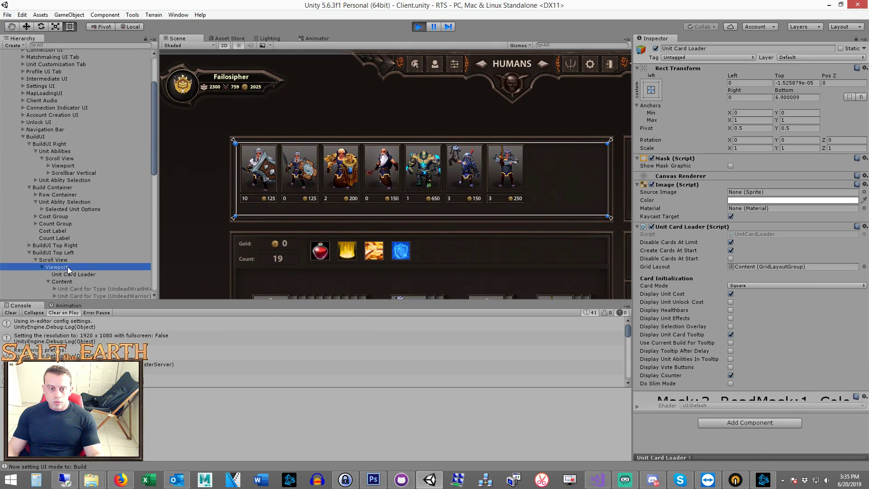
pyautogui.click(65, 281)
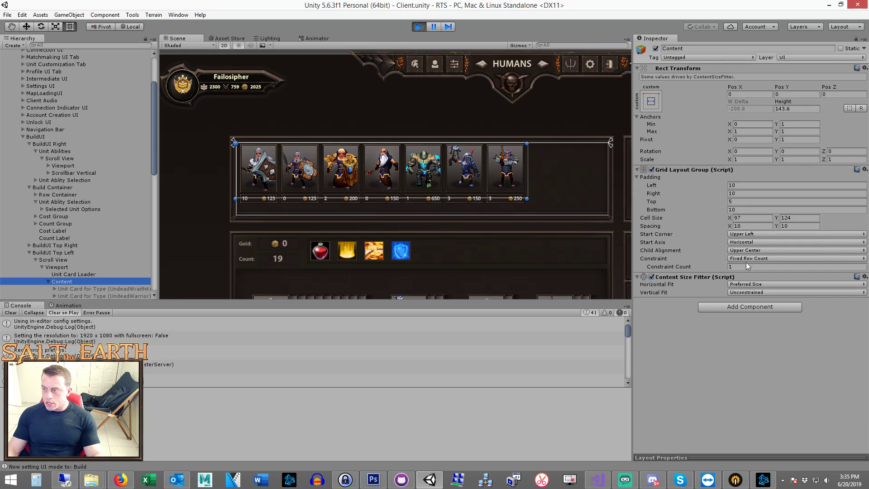
pyautogui.click(761, 252)
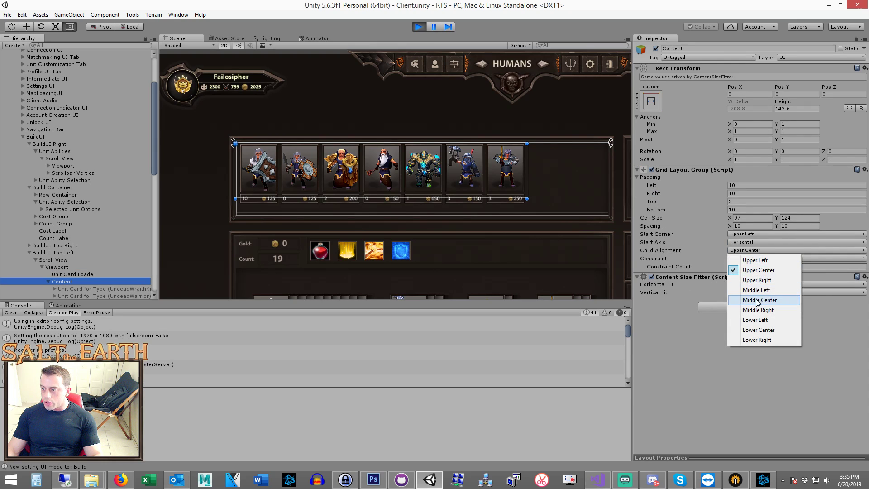
pyautogui.click(757, 300)
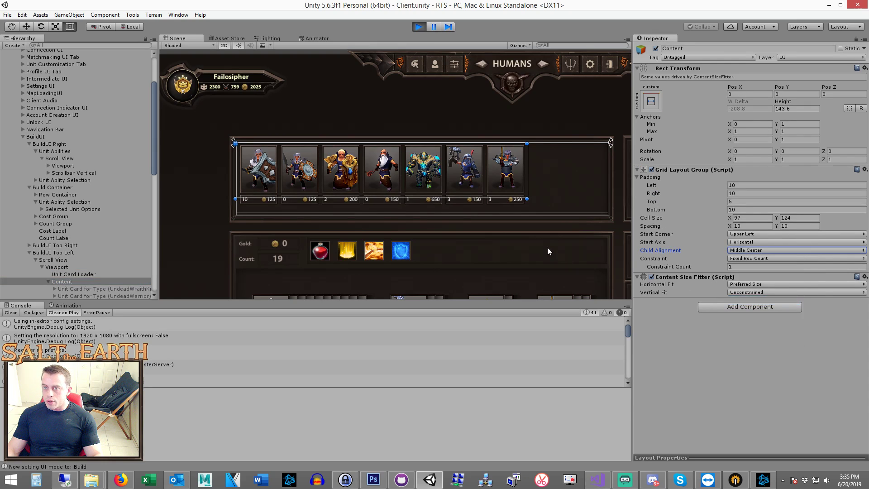
pyautogui.click(751, 250)
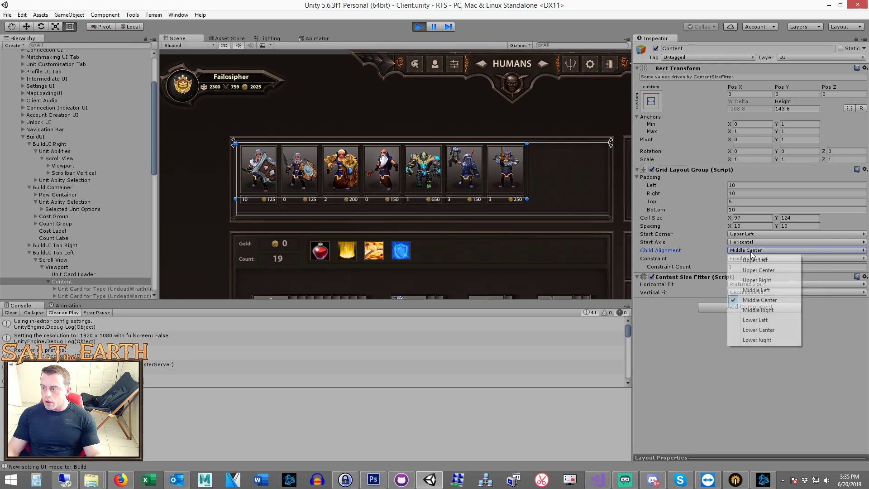
pyautogui.click(759, 300)
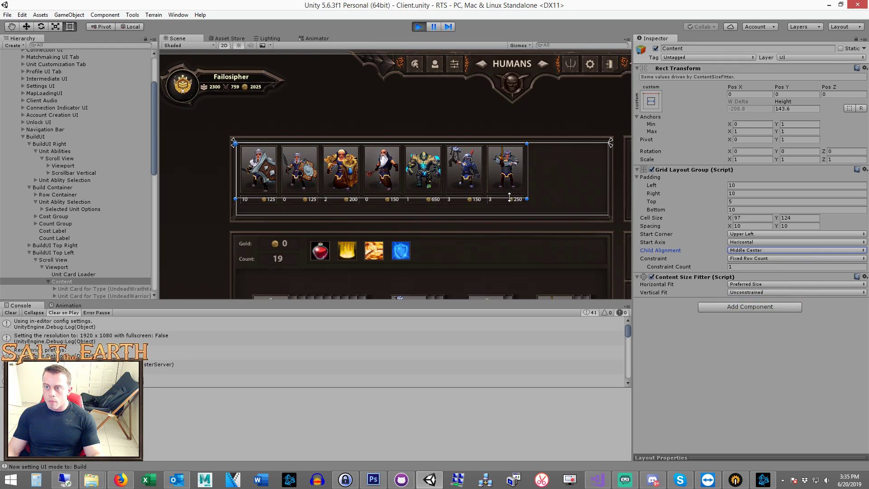
# Step: Review the Viewport, Scroll View and Unit Card Loader objects, ending on the card Content
pyautogui.click(69, 268)
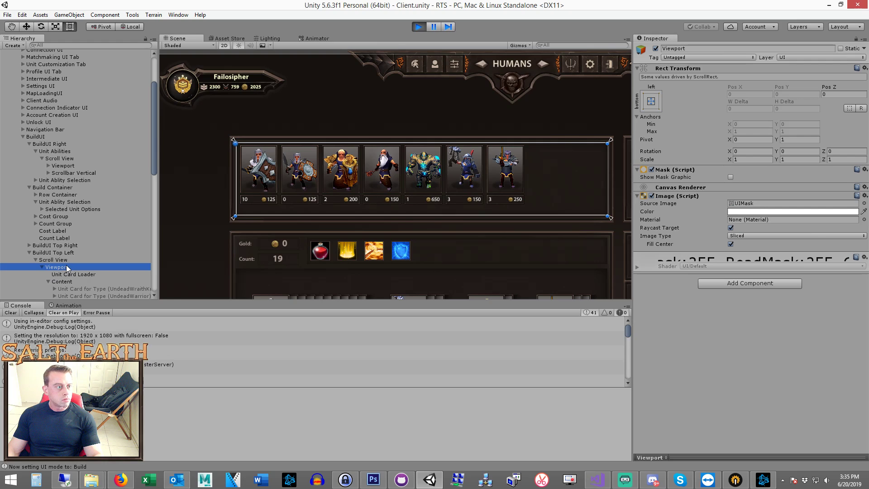
pyautogui.click(68, 259)
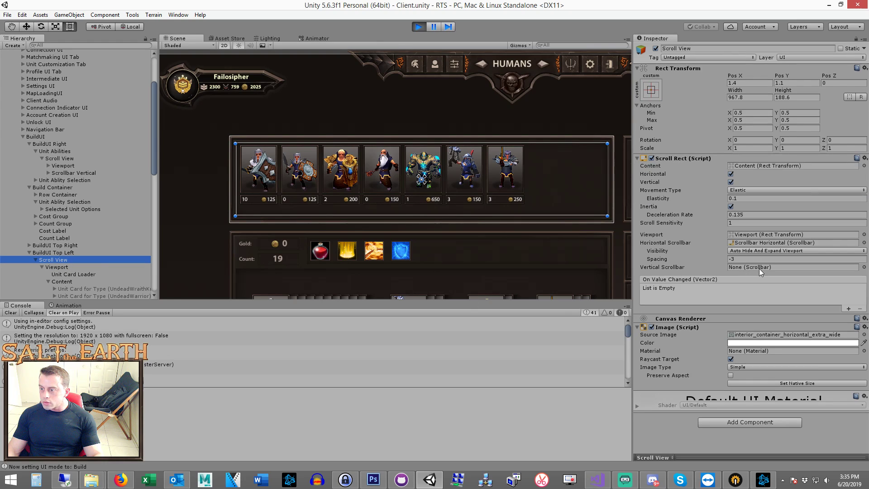
pyautogui.click(71, 267)
pyautogui.moveTo(371, 225); pyautogui.dragTo(367, 191, button='middle')
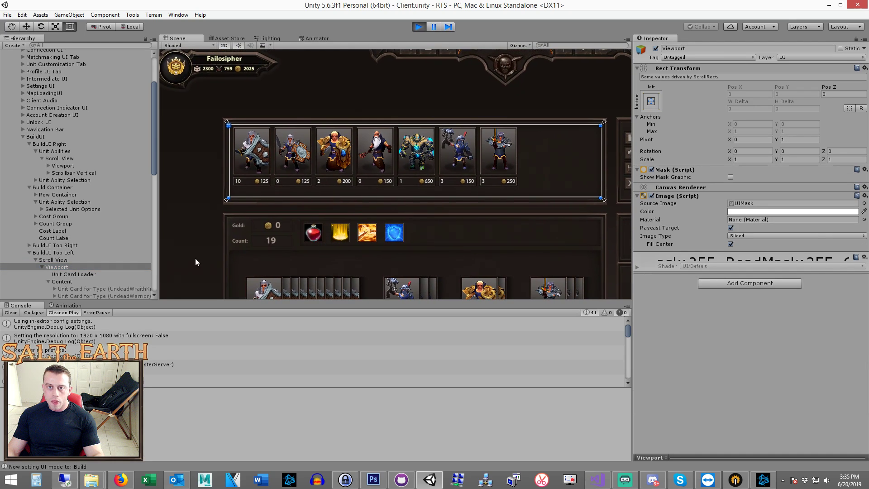
pyautogui.scroll(3, 319, 216)
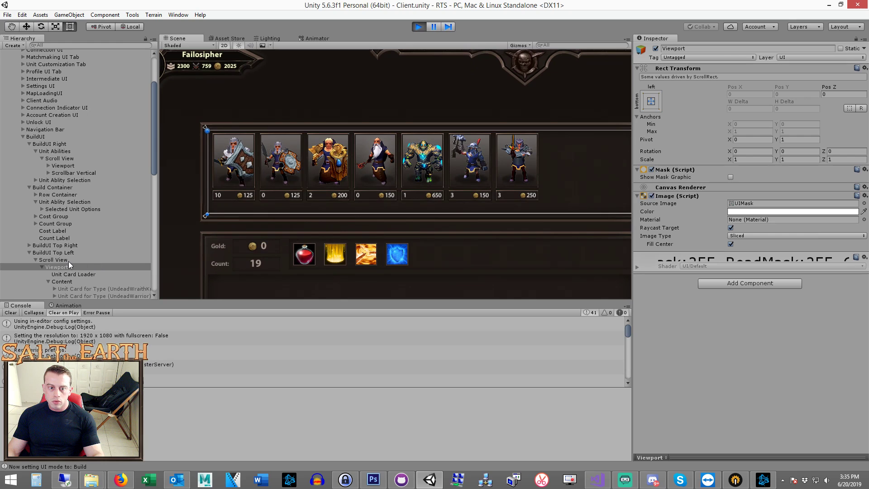
pyautogui.click(69, 262)
pyautogui.click(68, 265)
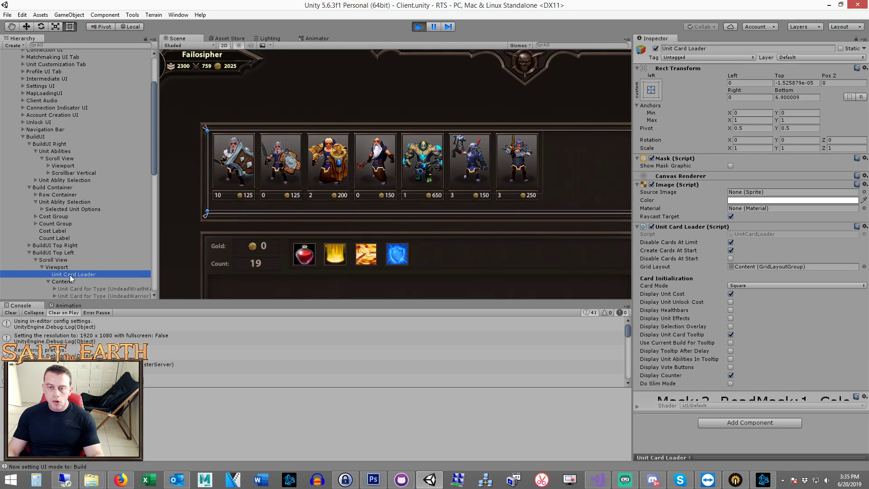
pyautogui.moveTo(406, 208)
pyautogui.mouseDown(button='middle')
pyautogui.moveTo(363, 209)
pyautogui.moveTo(387, 201)
pyautogui.mouseUp(button='middle')
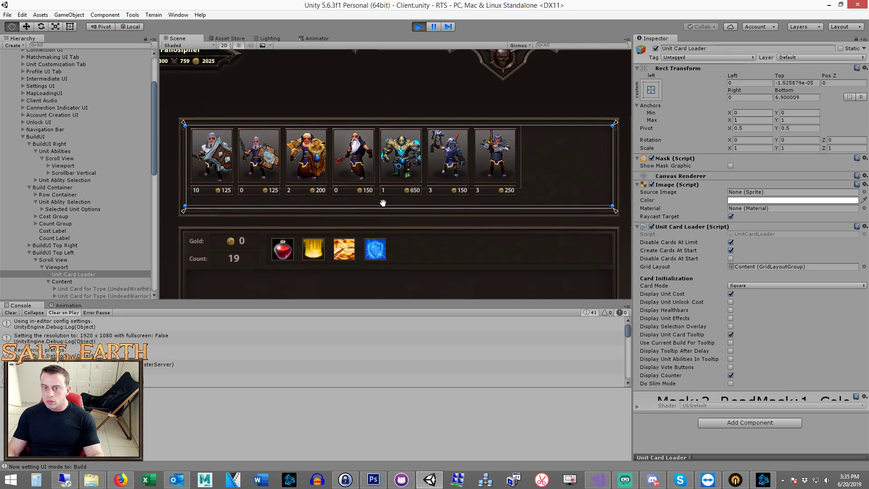
pyautogui.click(74, 281)
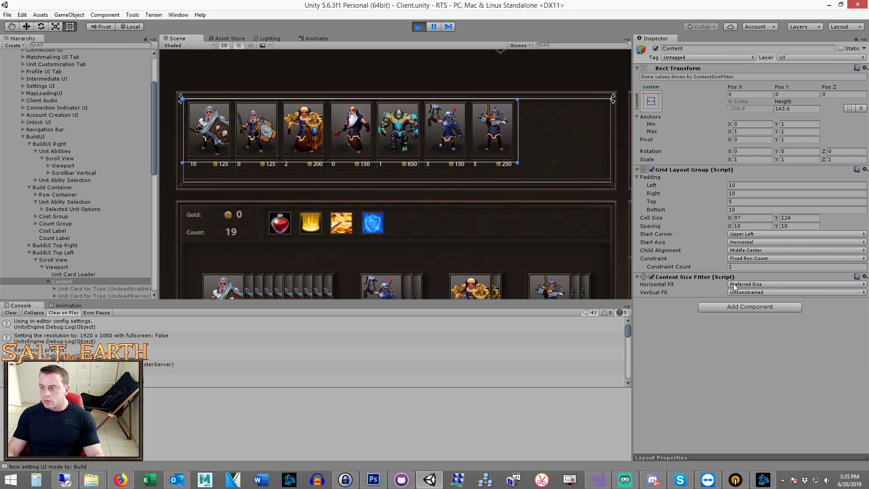
# Step: Disable the Content Size Fitter, test-stretch Content's right edge, re-enable the fitter, and select Scroll View
pyautogui.click(652, 277)
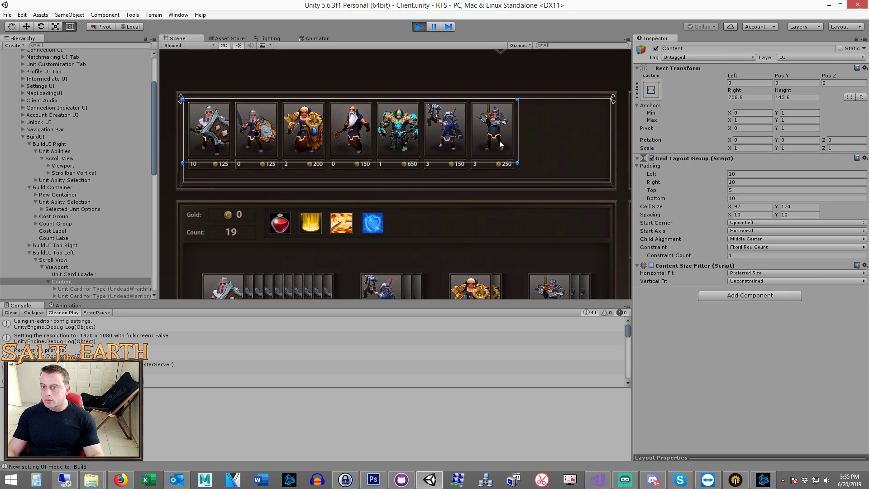
pyautogui.moveTo(517, 135)
pyautogui.mouseDown()
pyautogui.moveTo(611, 151)
pyautogui.moveTo(75, 160)
pyautogui.mouseUp()
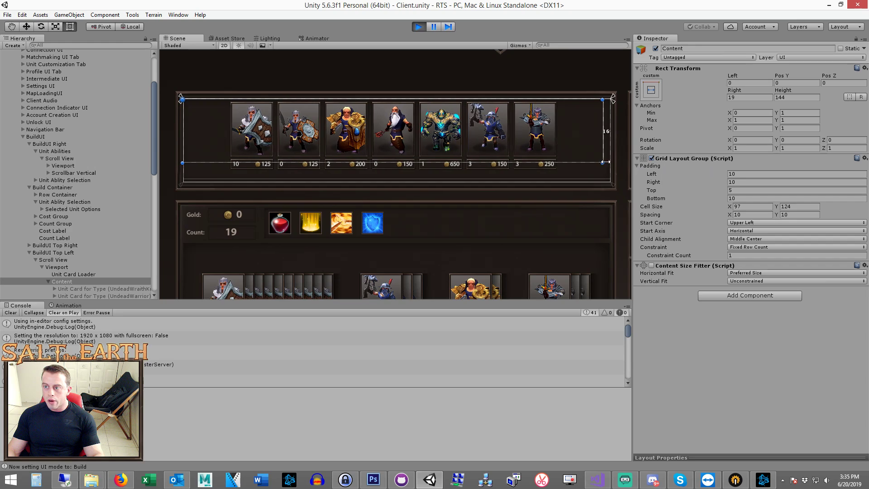
pyautogui.moveTo(75, 160); pyautogui.dragTo(615, 161)
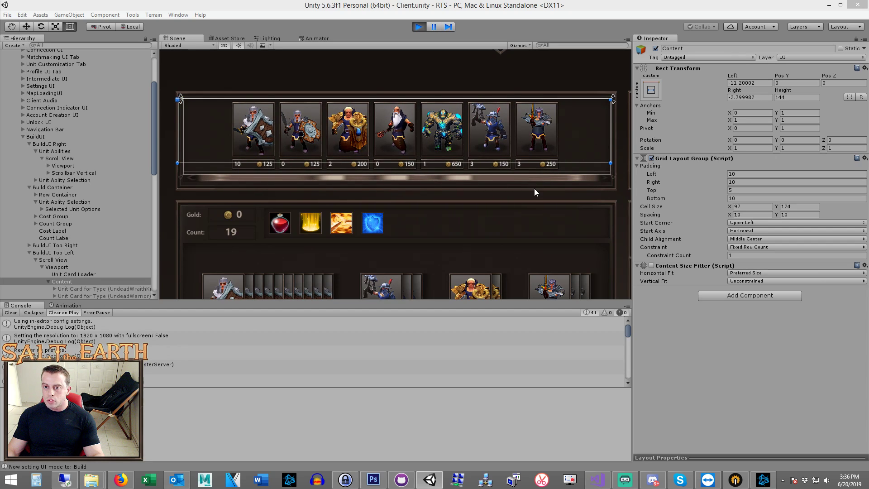
pyautogui.click(671, 266)
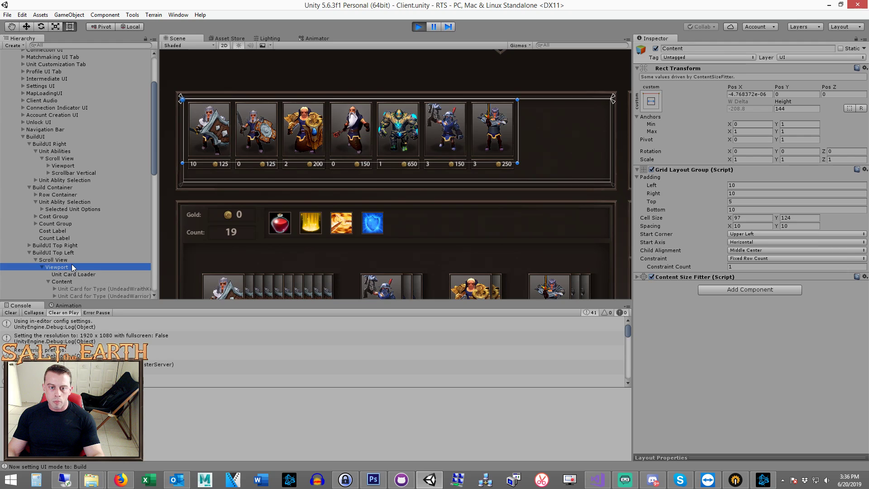
pyautogui.click(70, 257)
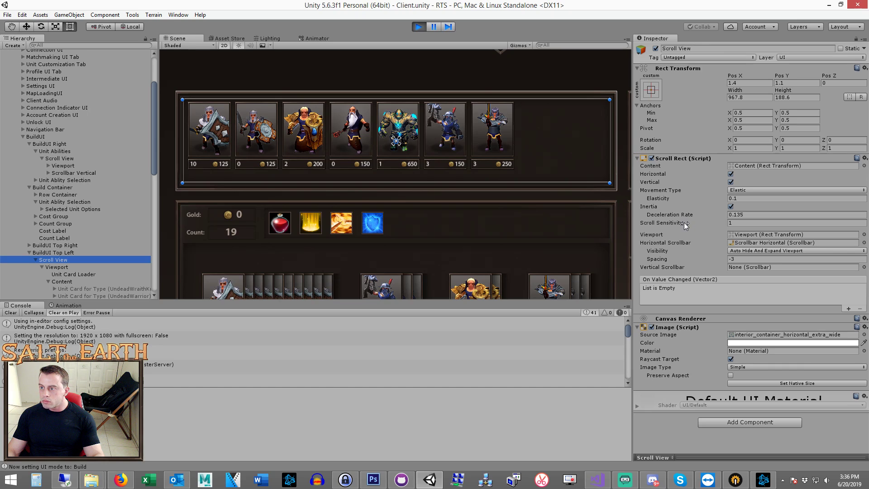
# Step: Turn off vertical scrolling on the Scroll Rect and test-drag the row, then search for a Viewport component
pyautogui.click(730, 182)
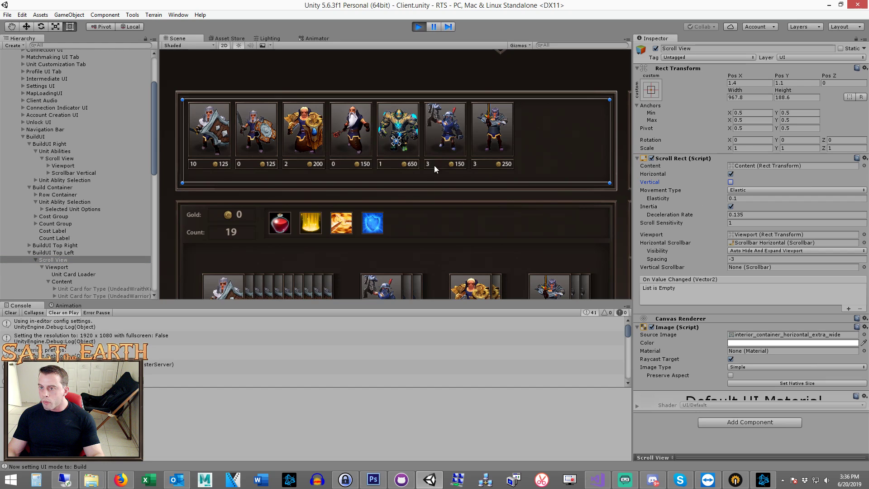
pyautogui.moveTo(409, 165); pyautogui.dragTo(395, 164)
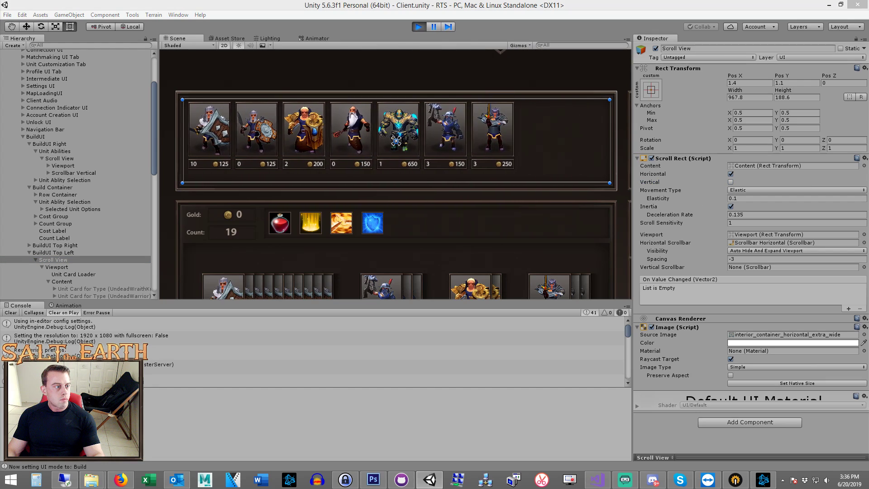
pyautogui.scroll(2, 396, 141)
pyautogui.scroll(2, 396, 140)
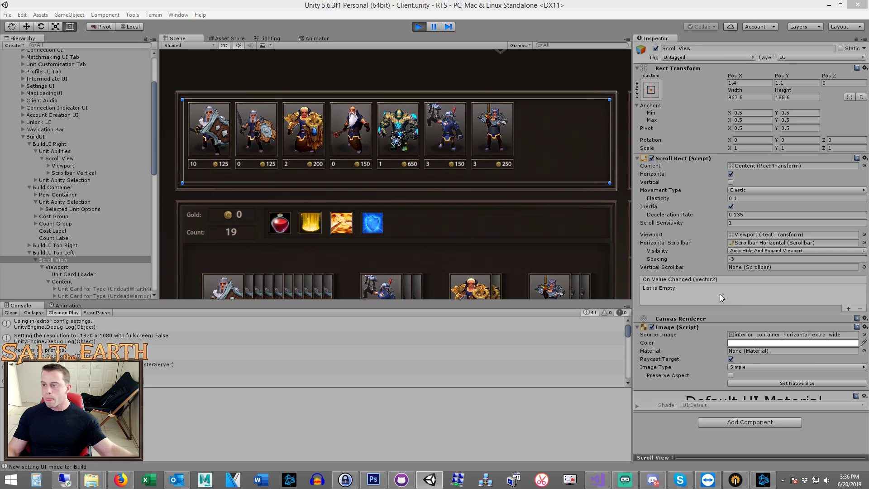
pyautogui.click(69, 268)
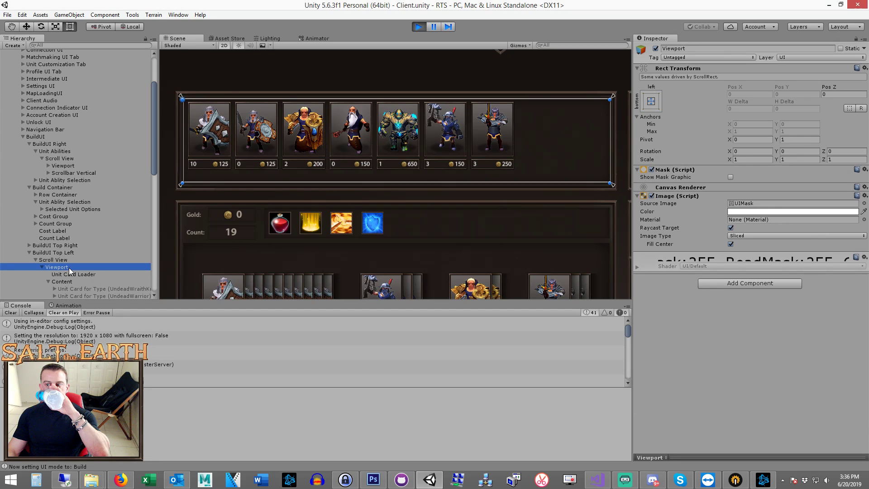
pyautogui.click(69, 274)
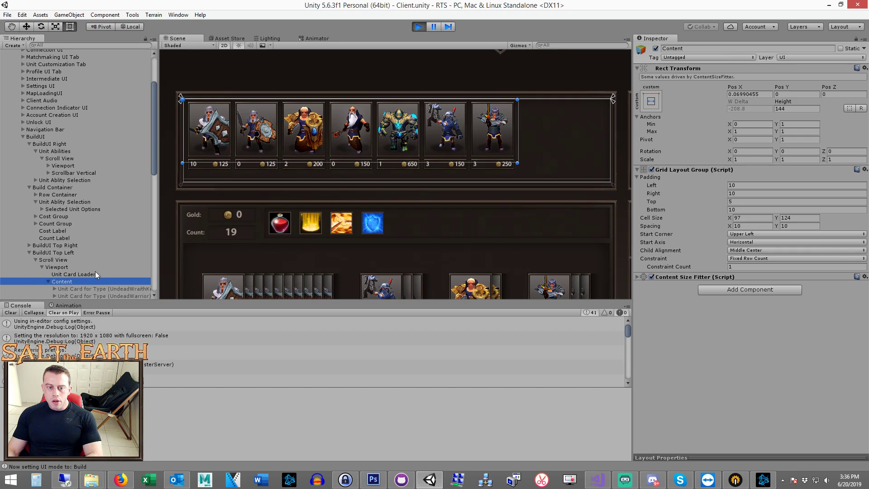
pyautogui.scroll(-4, 95, 271)
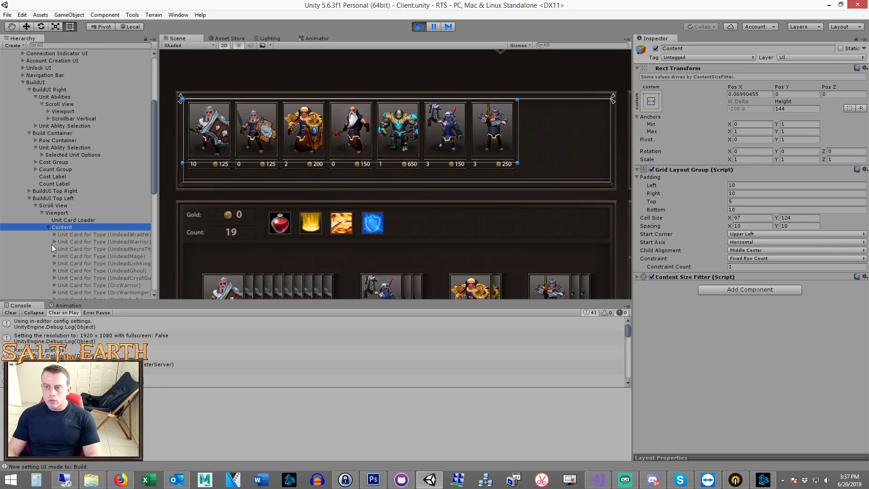
pyautogui.scroll(-4, 97, 243)
pyautogui.scroll(-4, 93, 239)
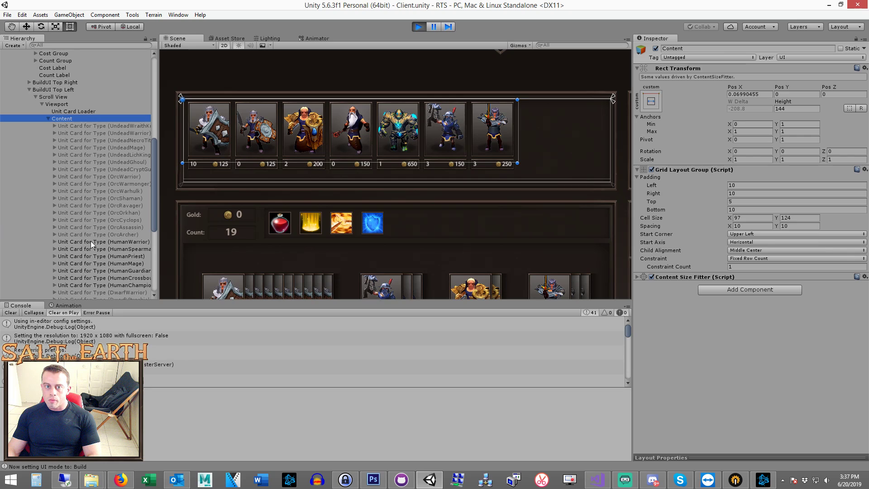
pyautogui.scroll(12, 93, 242)
pyautogui.click(71, 266)
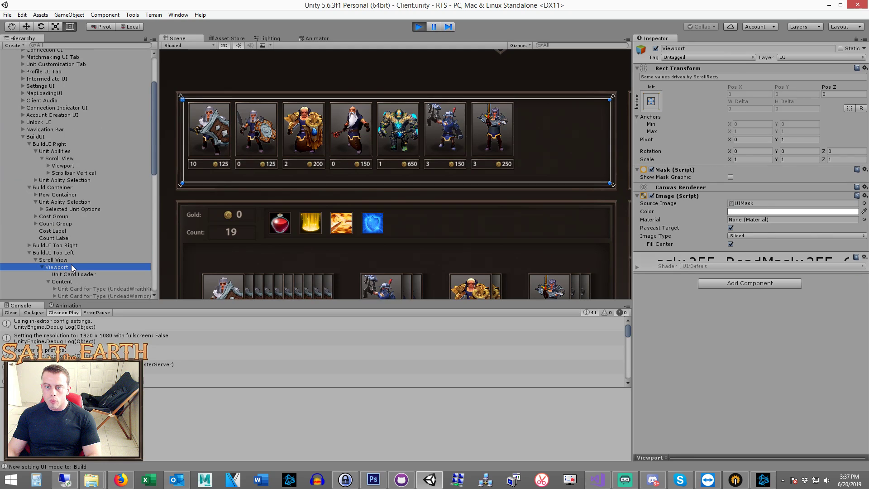
pyautogui.click(765, 282)
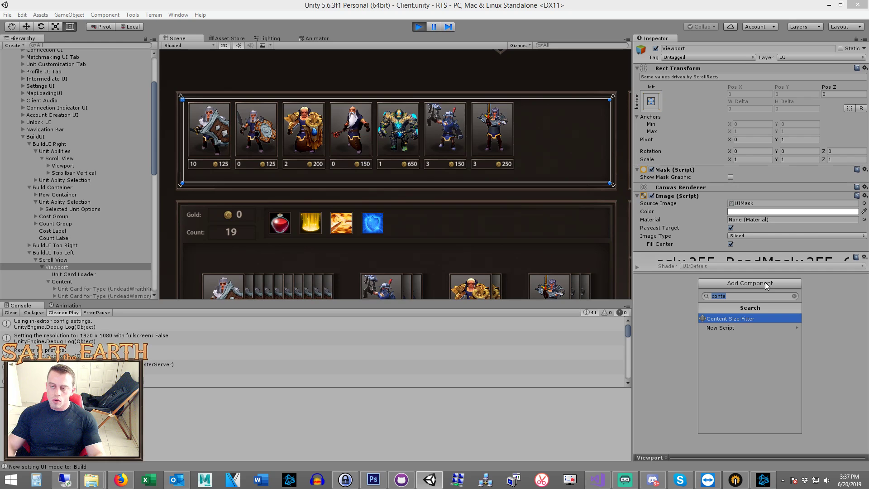
# Step: Remove Content's Content Size Fitter and drag its right and bottom edges to fill the scroll view
pyautogui.click(646, 308)
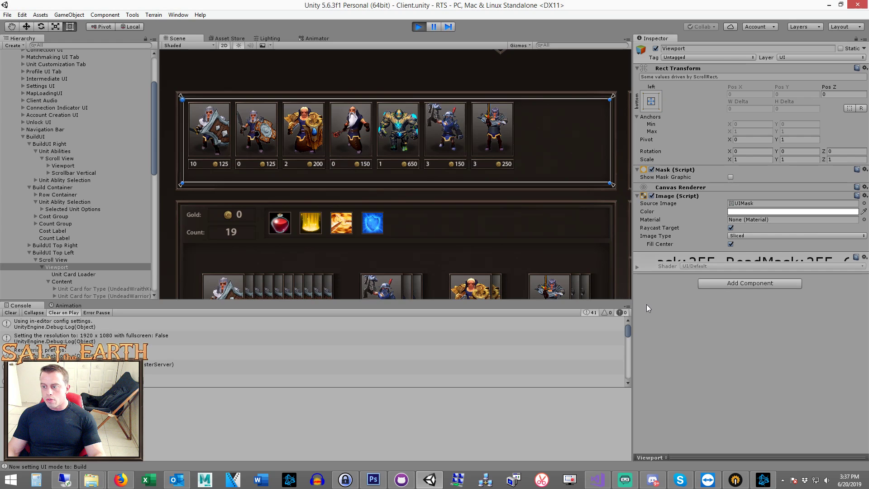
pyautogui.click(66, 281)
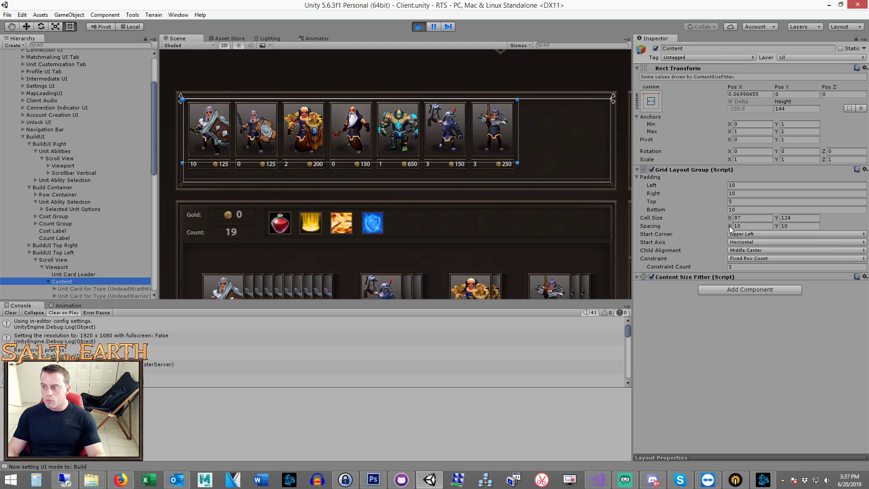
pyautogui.click(860, 278)
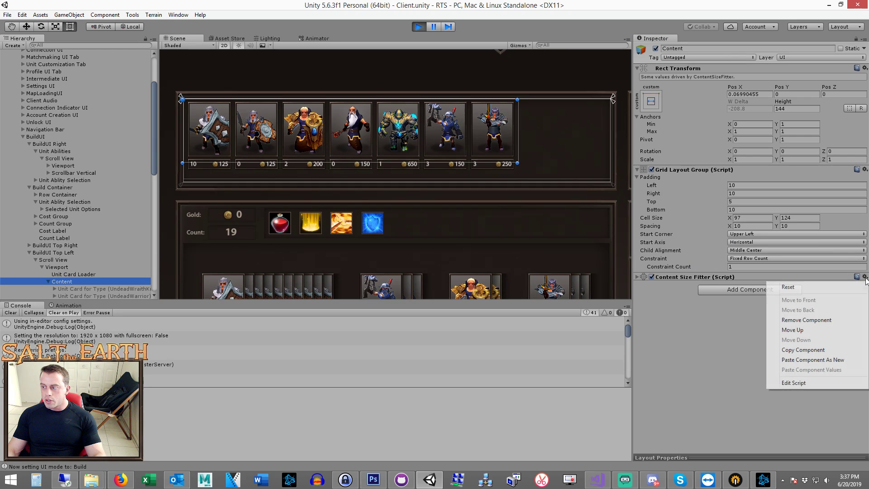
pyautogui.click(791, 315)
pyautogui.moveTo(516, 136); pyautogui.dragTo(612, 136)
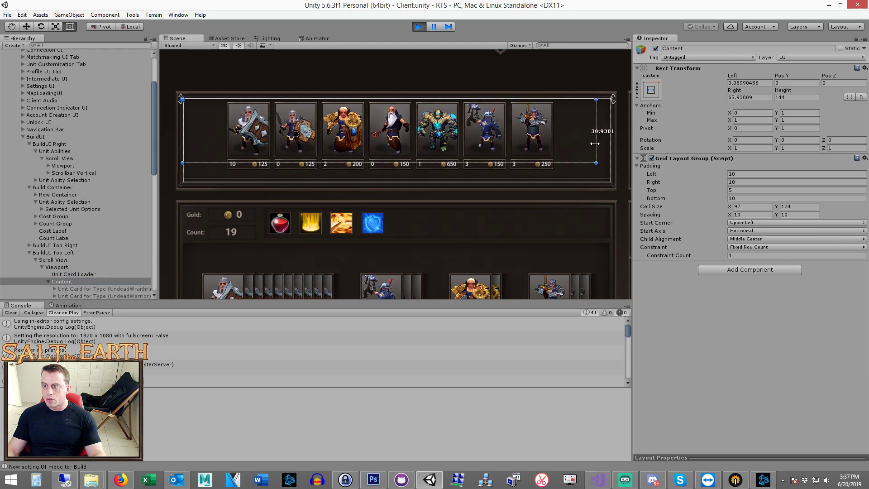
pyautogui.moveTo(562, 167); pyautogui.dragTo(560, 175)
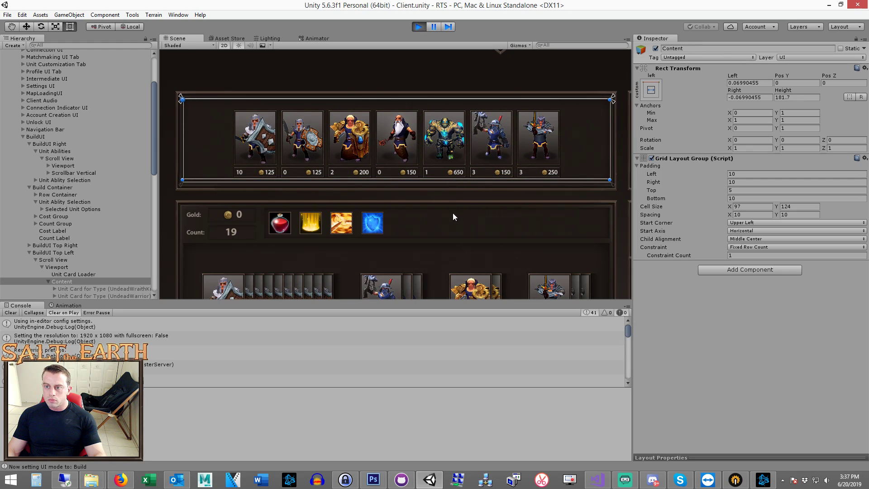
pyautogui.moveTo(454, 217); pyautogui.dragTo(454, 202, button='middle')
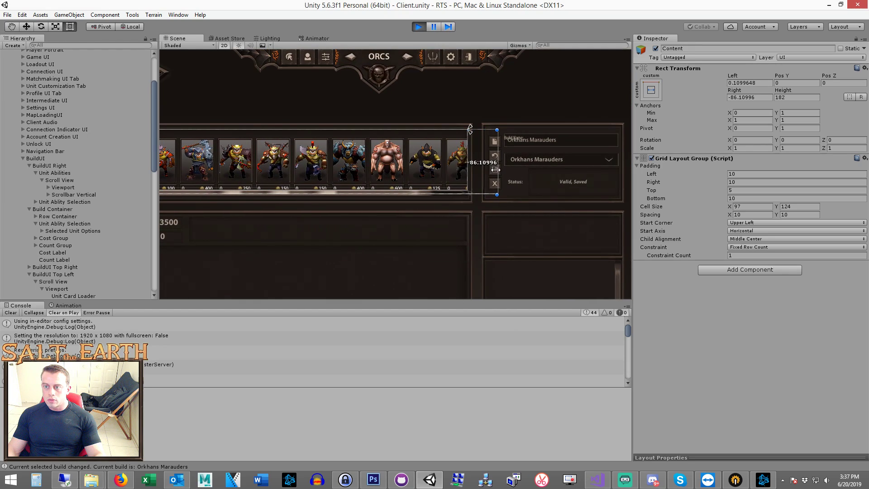
# Step: Widen Content's left edge around the nine orc cards, check the row in the view, and reselect Content
pyautogui.moveTo(353, 183); pyautogui.dragTo(472, 201, button='middle')
pyautogui.moveTo(255, 167); pyautogui.dragTo(211, 170)
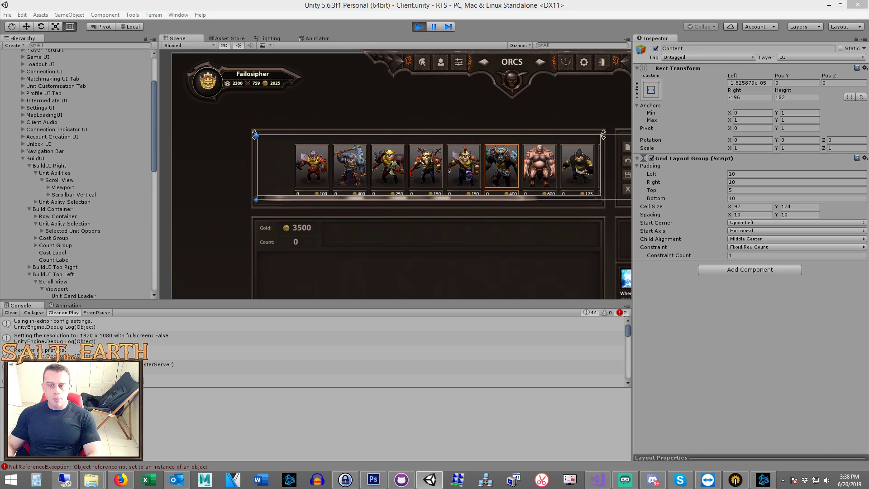
pyautogui.moveTo(467, 179); pyautogui.dragTo(417, 172, button='middle')
pyautogui.scroll(2, 417, 173)
pyautogui.scroll(1, 436, 216)
pyautogui.scroll(-2, 442, 229)
pyautogui.moveTo(442, 229); pyautogui.dragTo(445, 251, button='middle')
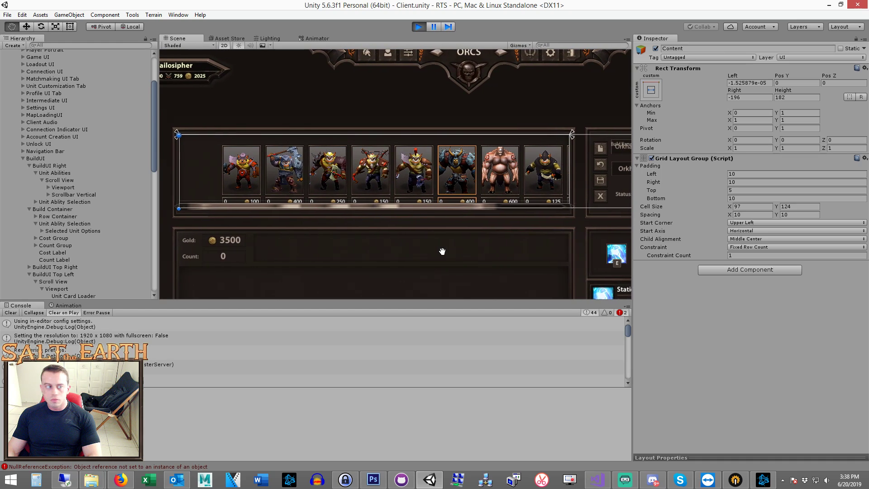
pyautogui.moveTo(445, 251); pyautogui.dragTo(442, 254, button='middle')
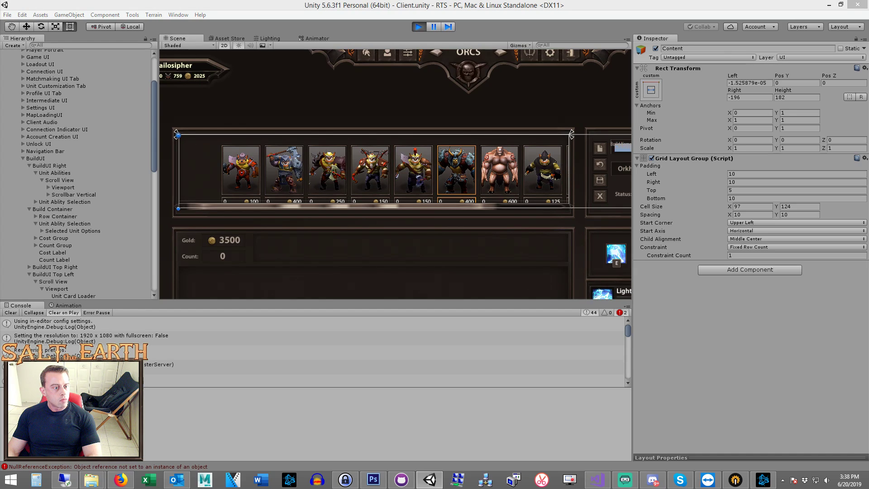
pyautogui.hscroll(3, 373, 170)
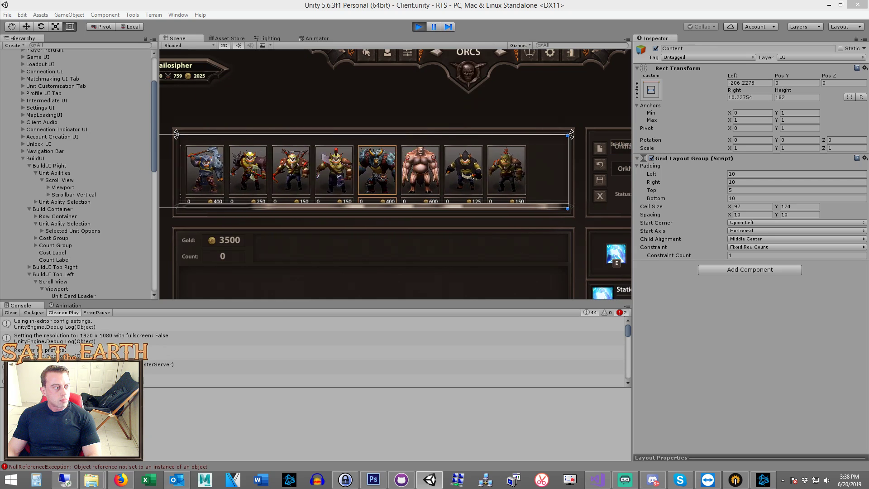
pyautogui.scroll(-5, 84, 251)
pyautogui.click(73, 188)
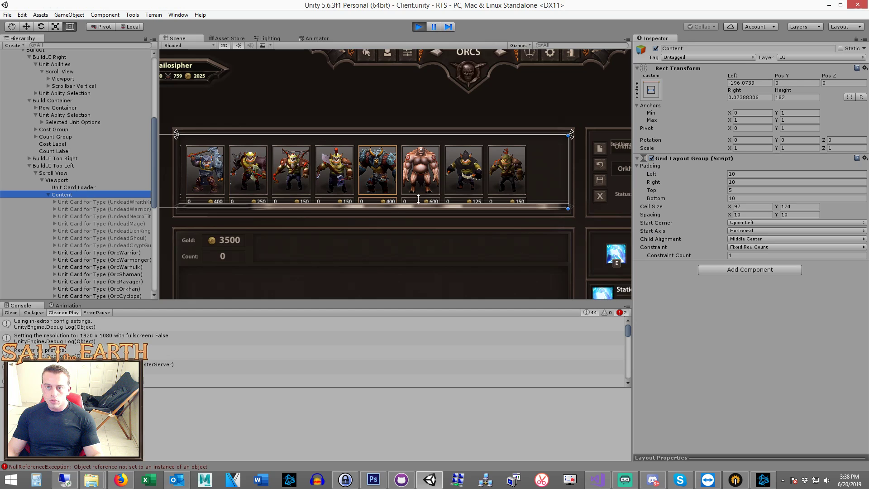
pyautogui.scroll(-3, 418, 198)
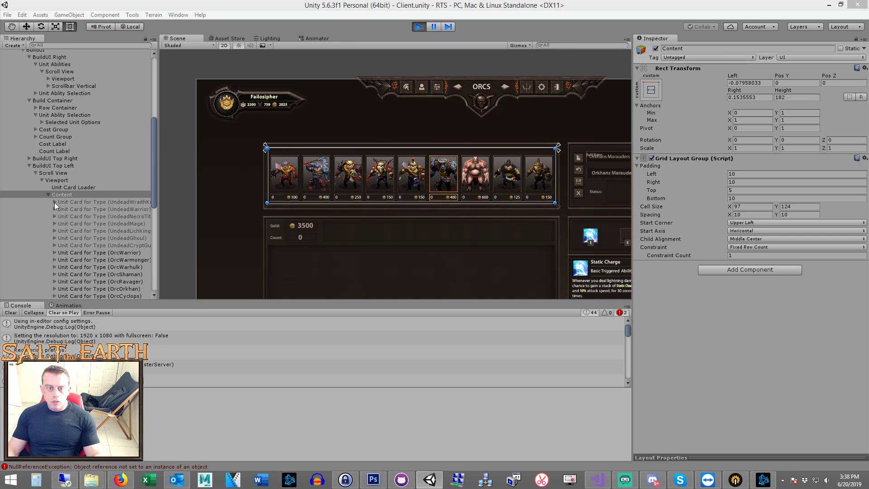
pyautogui.scroll(-2, 100, 197)
pyautogui.scroll(2, 83, 178)
# Step: Change the card row Scroll View's Movement Type from Elastic to Clamped
pyautogui.click(64, 173)
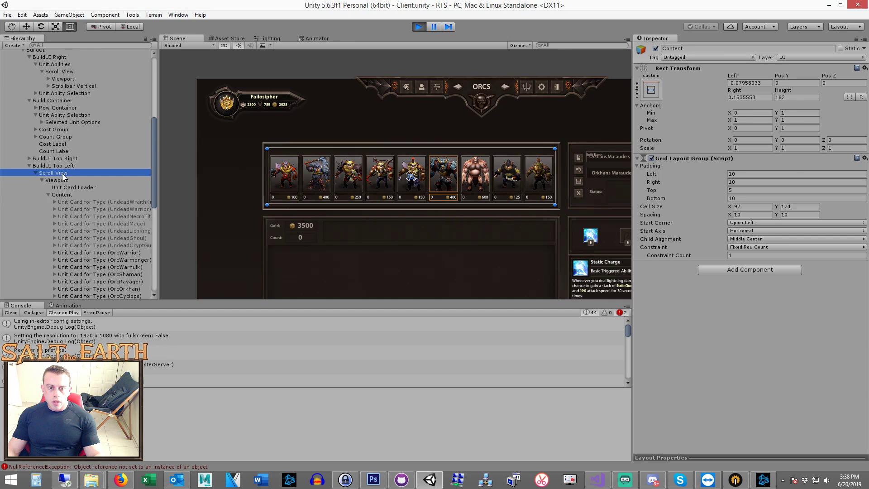
pyautogui.click(752, 190)
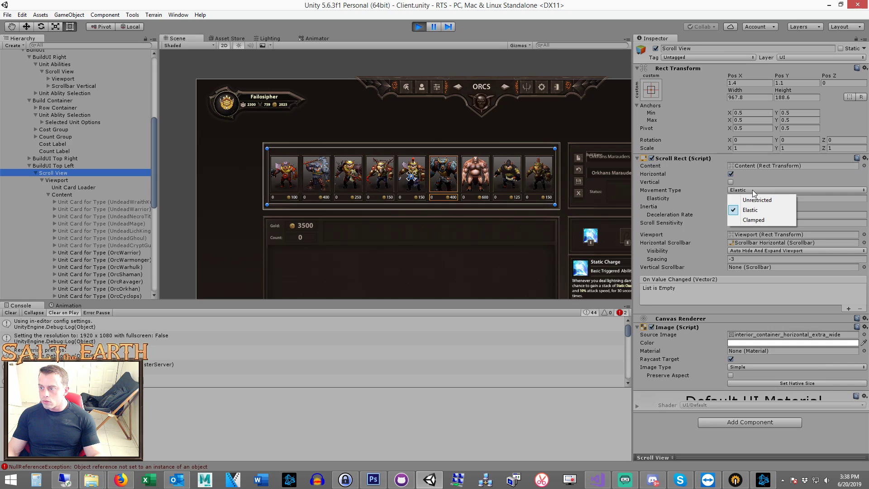
pyautogui.click(753, 221)
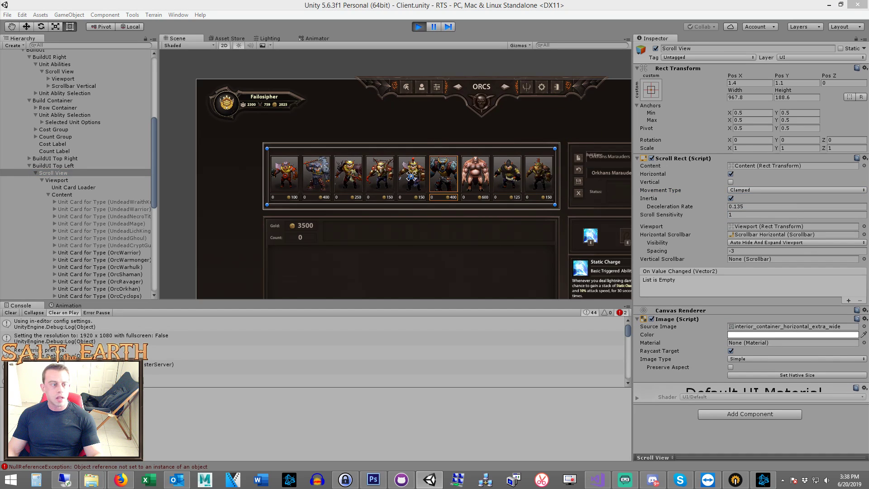
pyautogui.scroll(2, 437, 237)
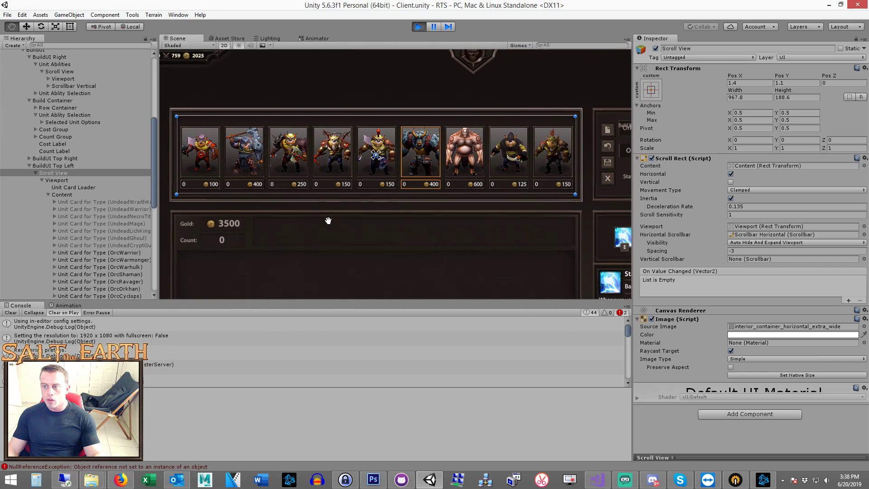
pyautogui.moveTo(327, 216); pyautogui.dragTo(338, 203, button='middle')
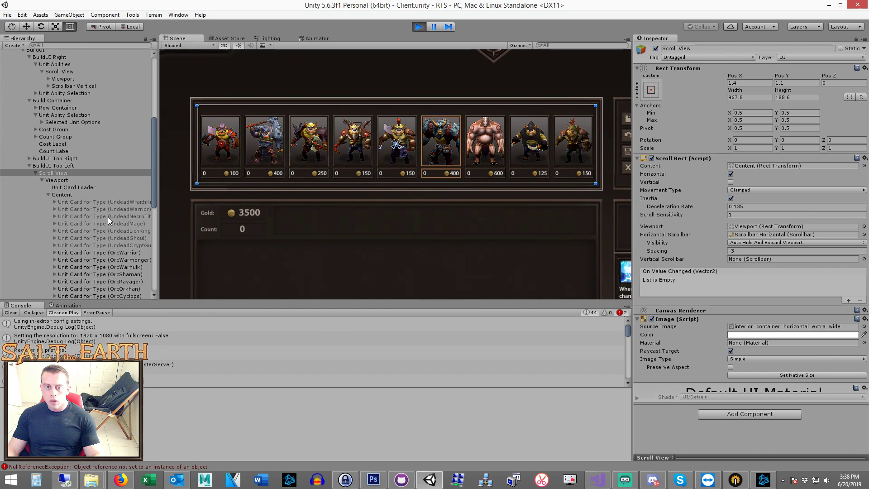
pyautogui.scroll(-4, 106, 216)
# Step: Duplicate the OrcArcher unit card with Ctrl+D, then reselect the Content object
pyautogui.click(120, 228)
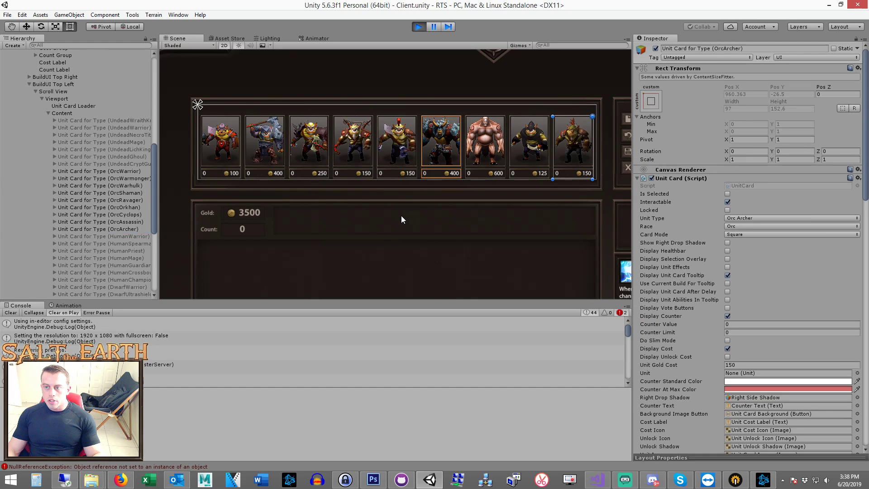
pyautogui.hotkey('ctrl', 'd')
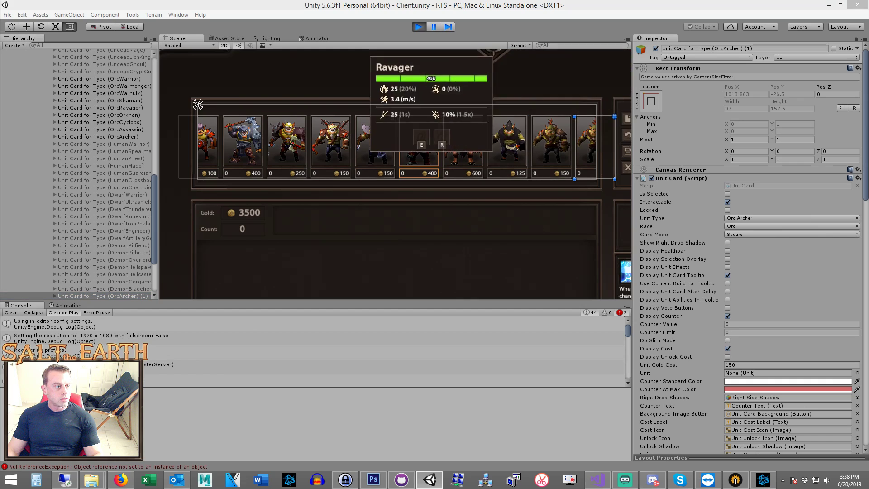
pyautogui.scroll(5, 99, 270)
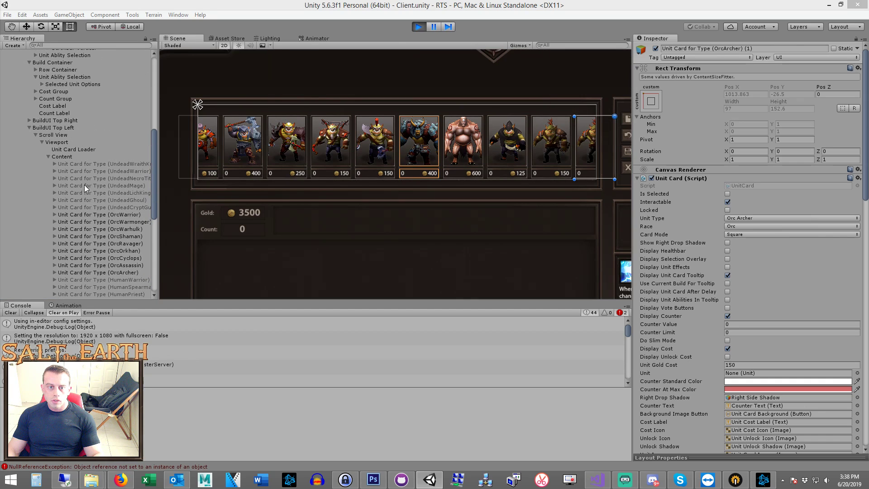
pyautogui.click(68, 156)
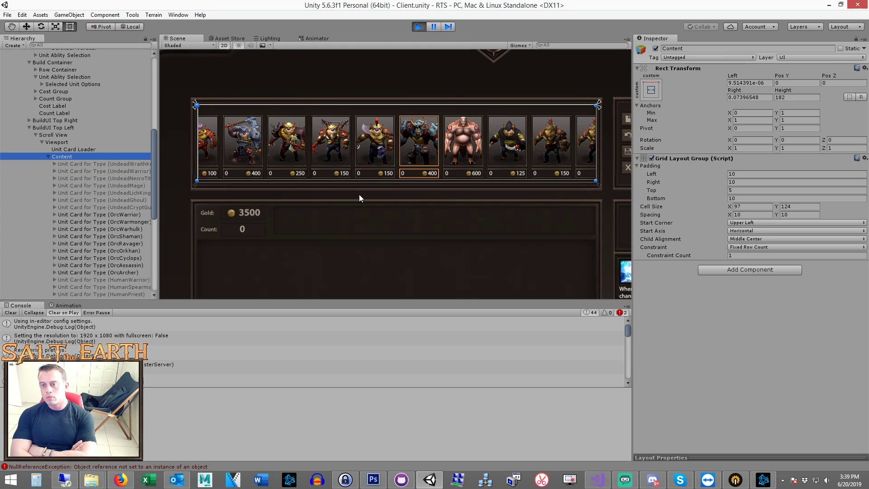
# Step: Add a Content Size Fitter to Content with Horizontal Fit set to Preferred Size
pyautogui.click(749, 269)
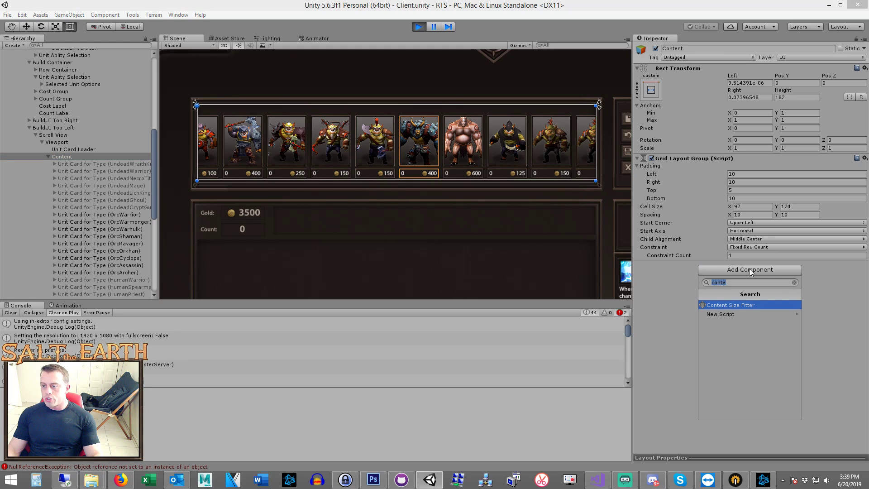
pyautogui.click(746, 303)
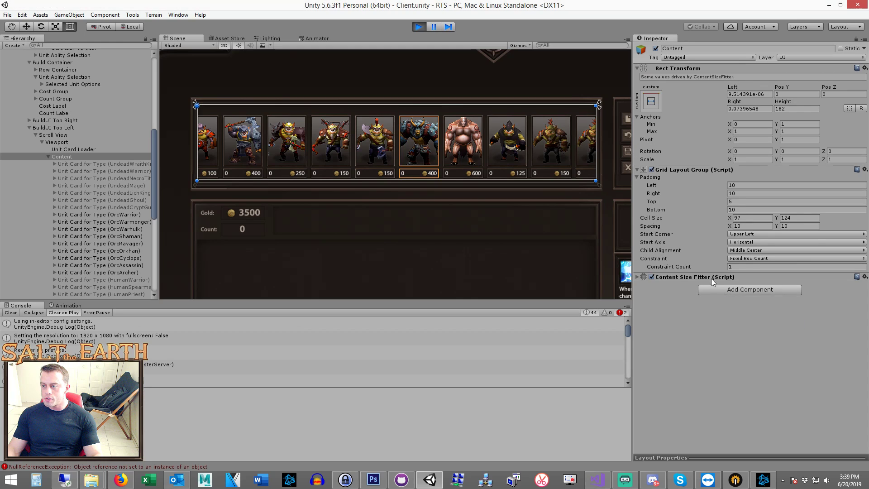
pyautogui.click(728, 286)
pyautogui.click(747, 314)
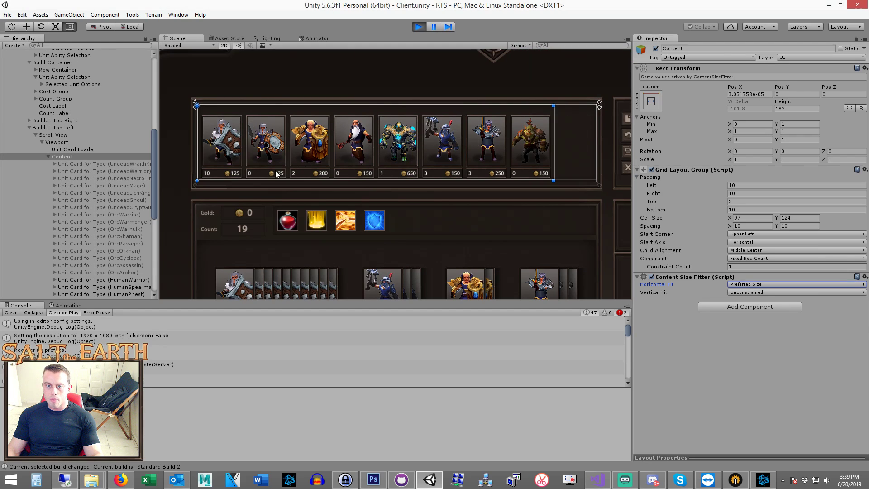
pyautogui.moveTo(294, 162); pyautogui.dragTo(313, 181, button='middle')
pyautogui.scroll(1, 313, 181)
pyautogui.scroll(-2, 312, 173)
pyautogui.scroll(1, 309, 160)
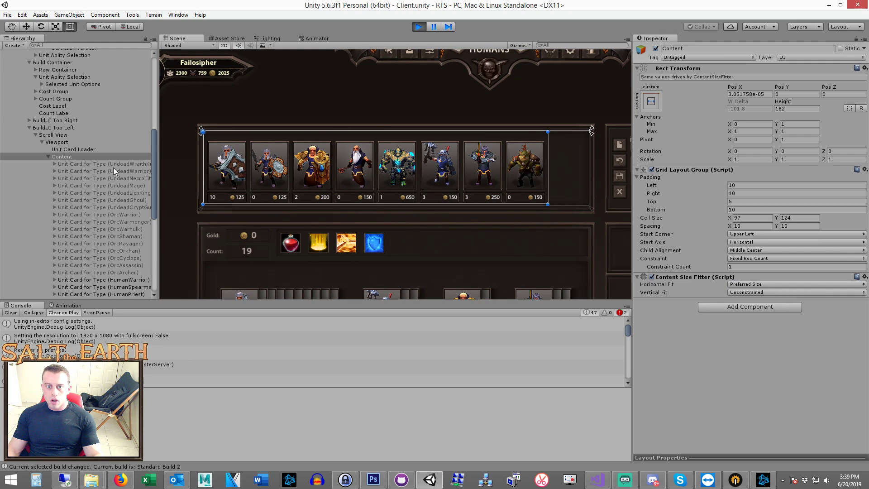
pyautogui.click(48, 155)
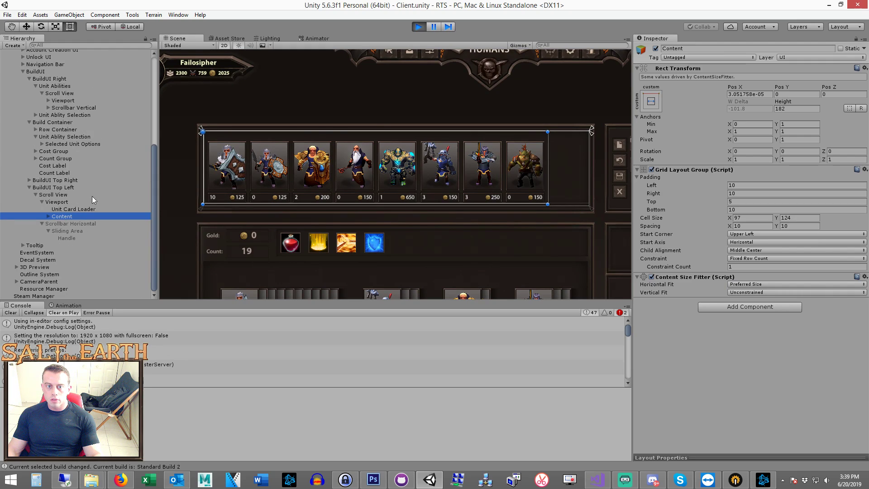
pyautogui.click(73, 210)
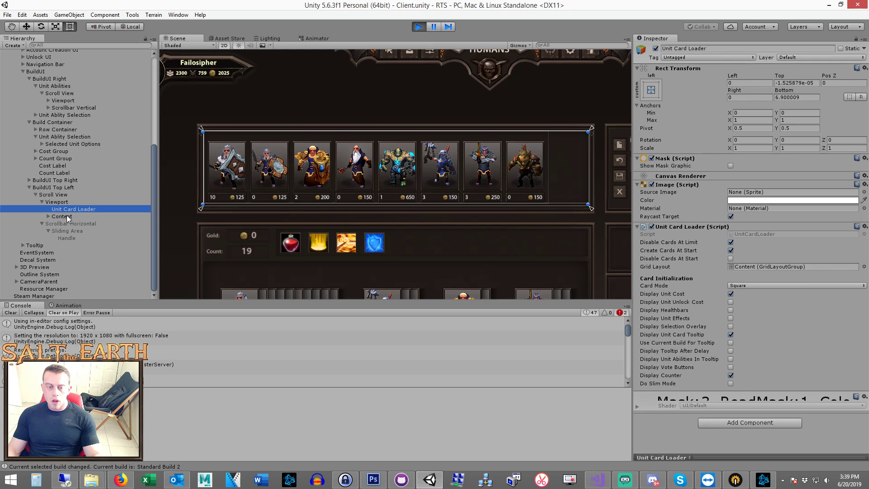
pyautogui.click(67, 212)
pyautogui.click(71, 225)
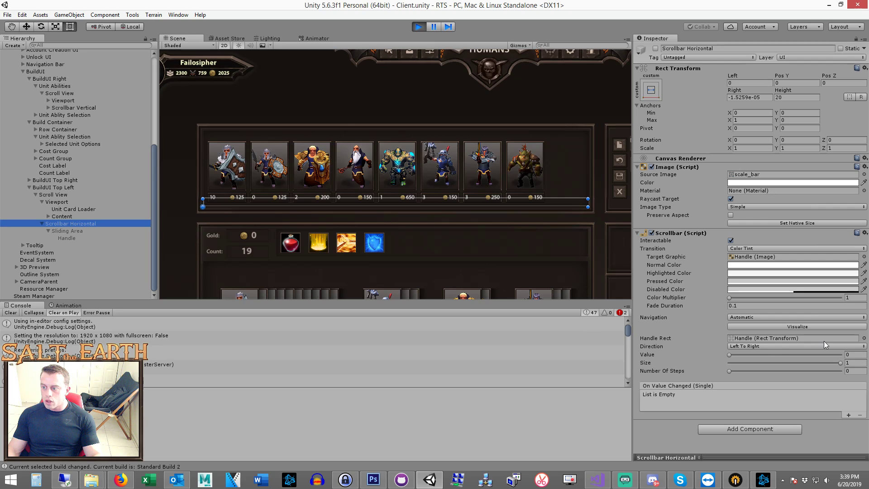
pyautogui.click(733, 352)
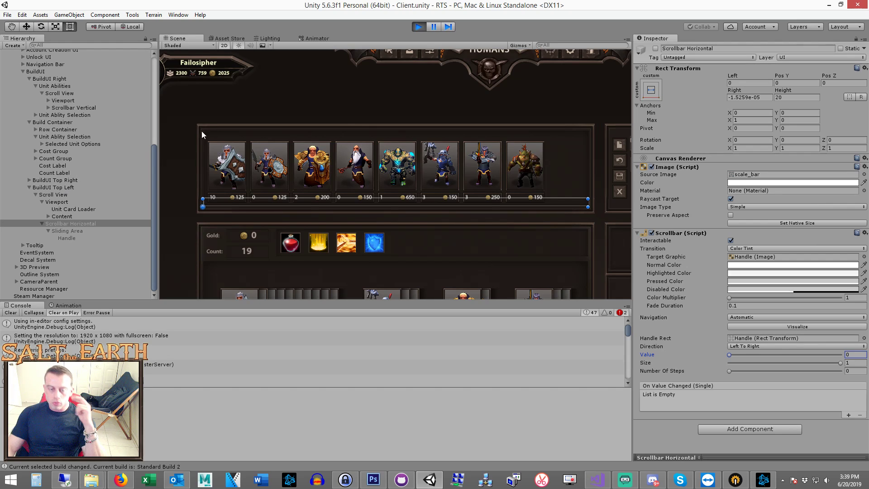
pyautogui.click(64, 194)
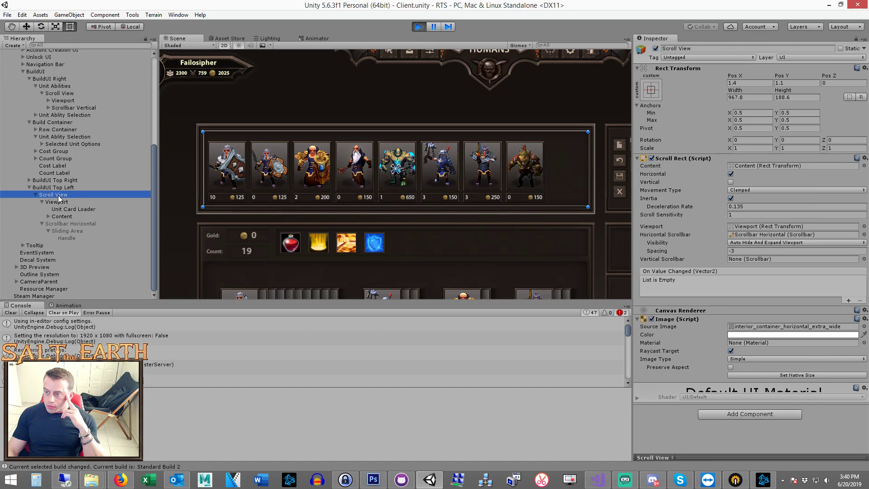
# Step: Reselect Content, viewing its anchor presets without changing them
pyautogui.click(72, 214)
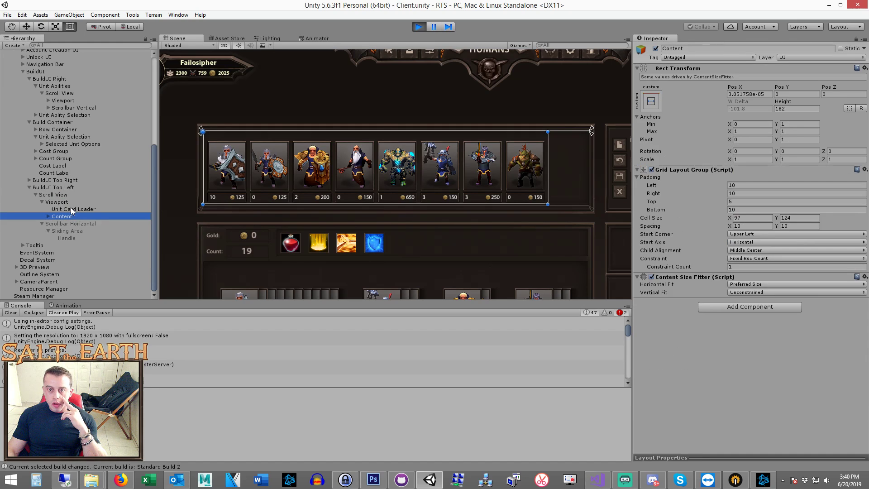
pyautogui.click(651, 101)
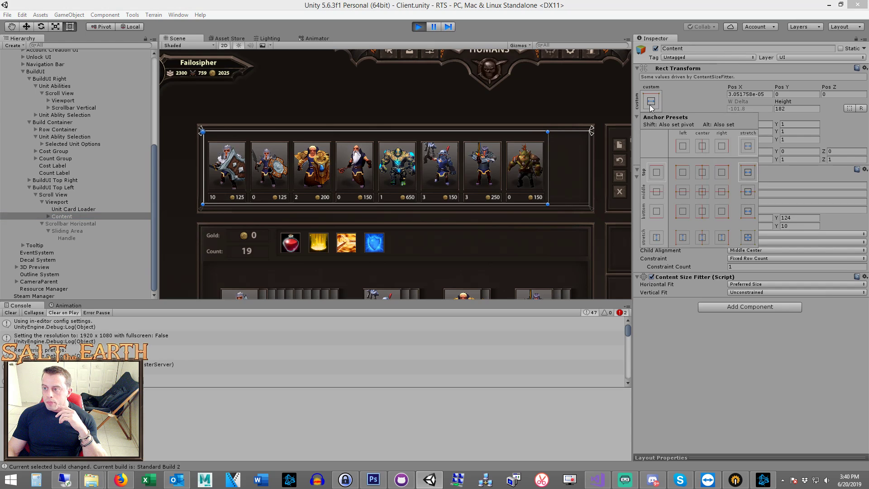
pyautogui.click(92, 135)
pyautogui.click(48, 216)
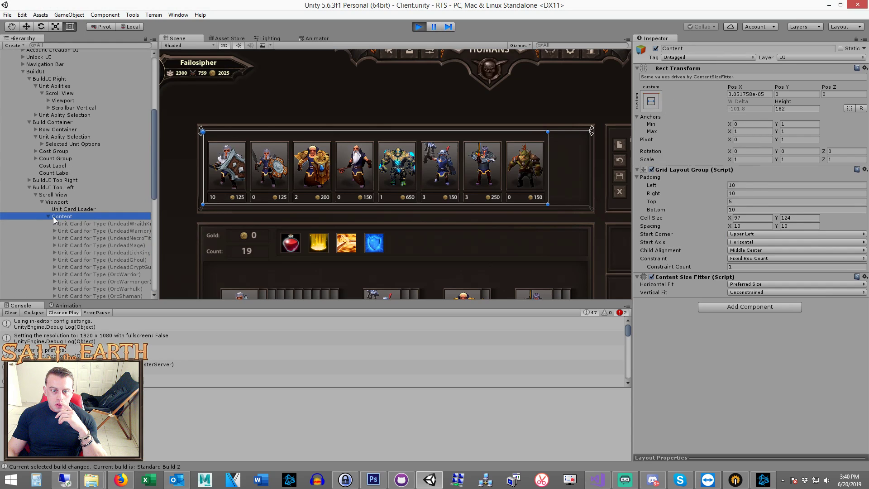
pyautogui.click(50, 216)
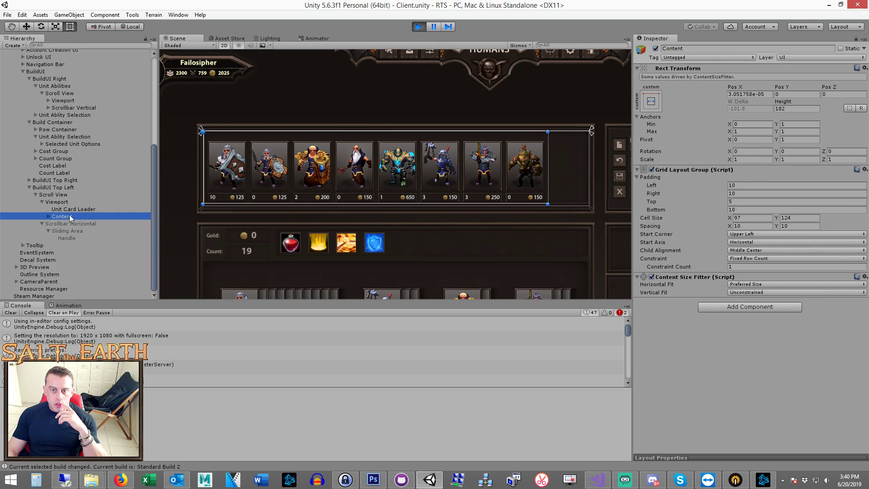
# Step: Try Anchors Min X 0.5, revert it, and set Content's Pivot X to 0.5
pyautogui.click(751, 125)
pyautogui.write('0.5')
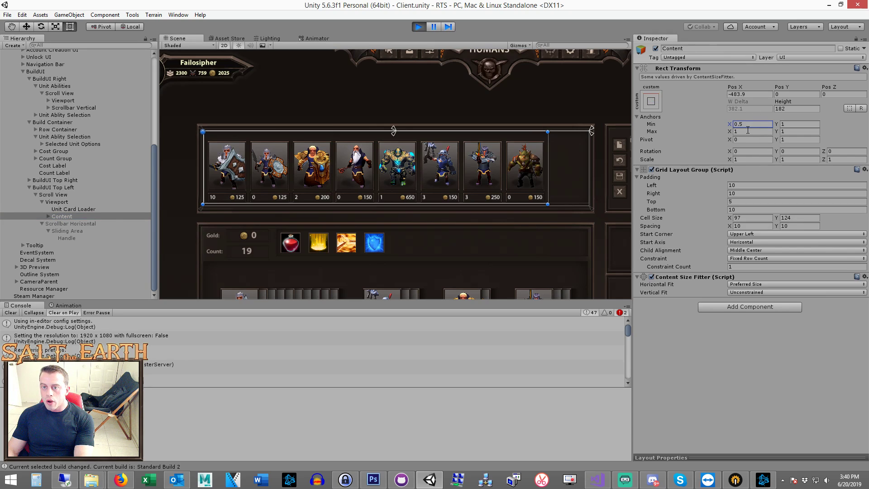
pyautogui.press('BackSpace')
pyautogui.press('BackSpace')
pyautogui.click(748, 139)
pyautogui.write('0.5')
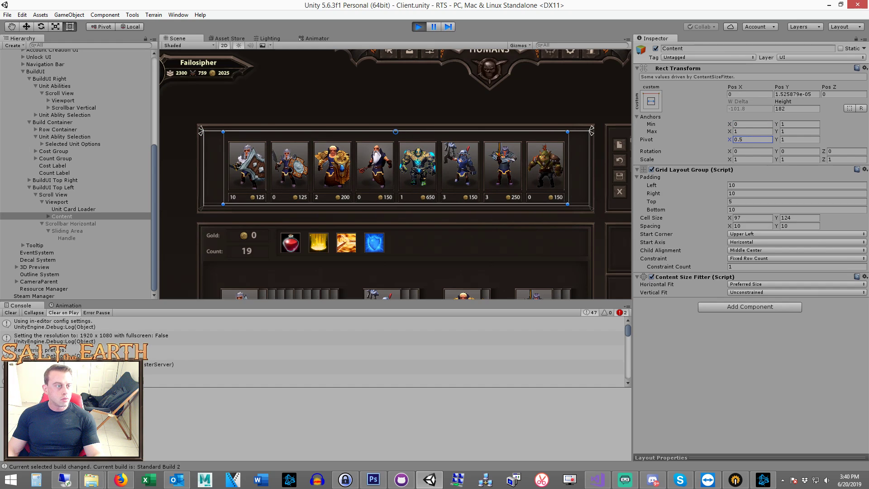
pyautogui.press('Return')
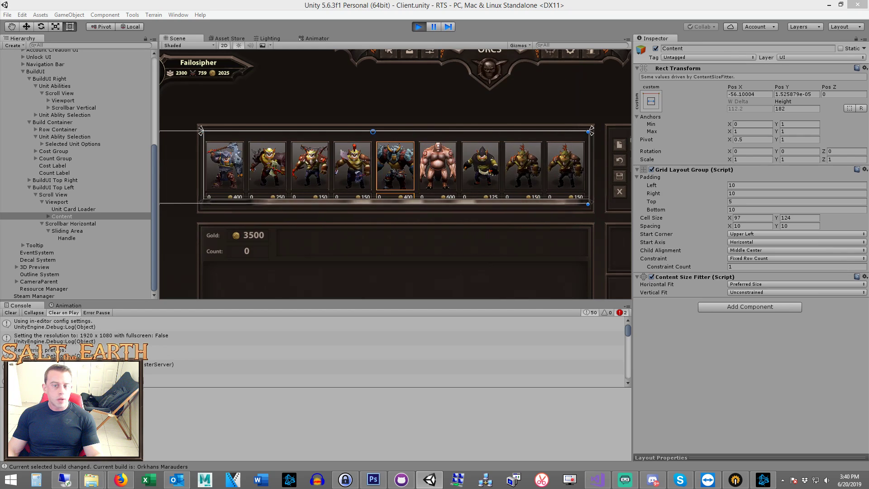
pyautogui.scroll(-3, 455, 356)
pyautogui.scroll(-3, 401, 351)
pyautogui.scroll(-3, 349, 351)
pyautogui.scroll(-3, 298, 353)
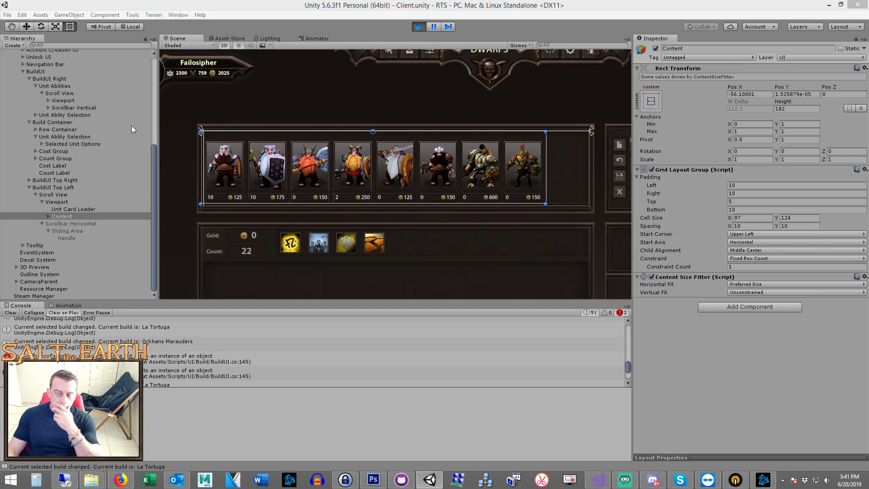
# Step: Inspect Viewport and Content in the Hierarchy and clear the Console log
pyautogui.click(61, 203)
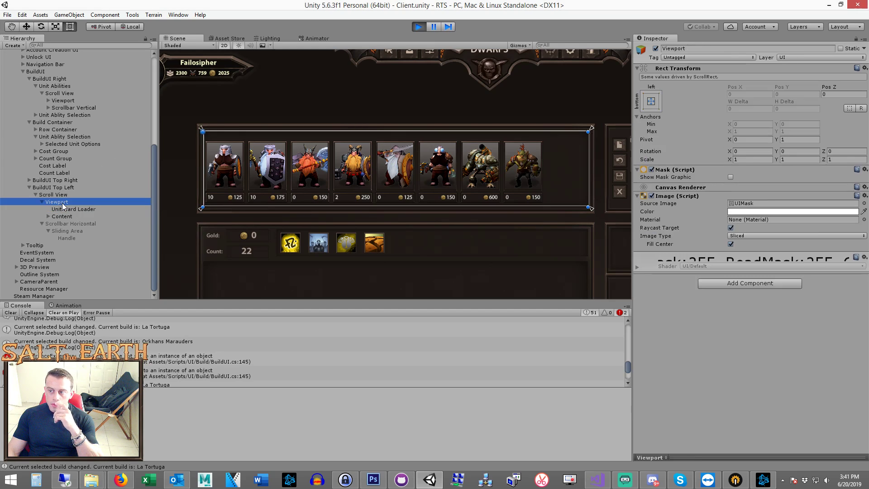
pyautogui.click(63, 217)
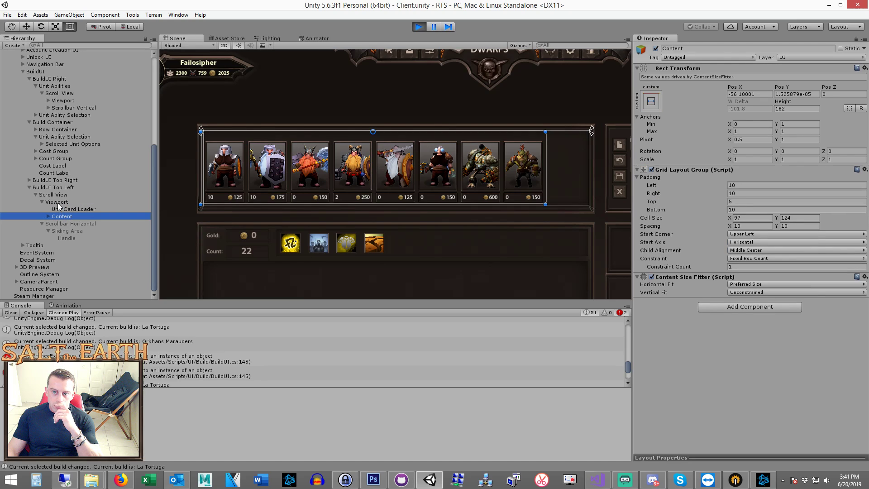
pyautogui.click(58, 204)
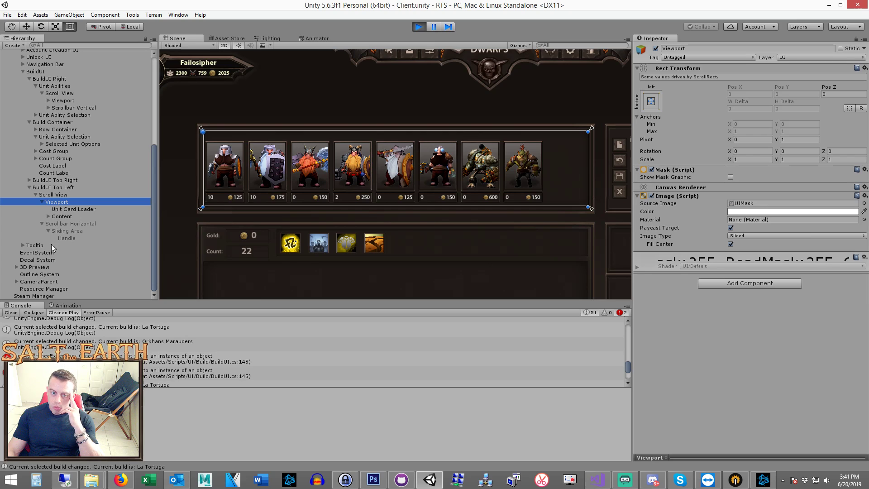
pyautogui.click(11, 312)
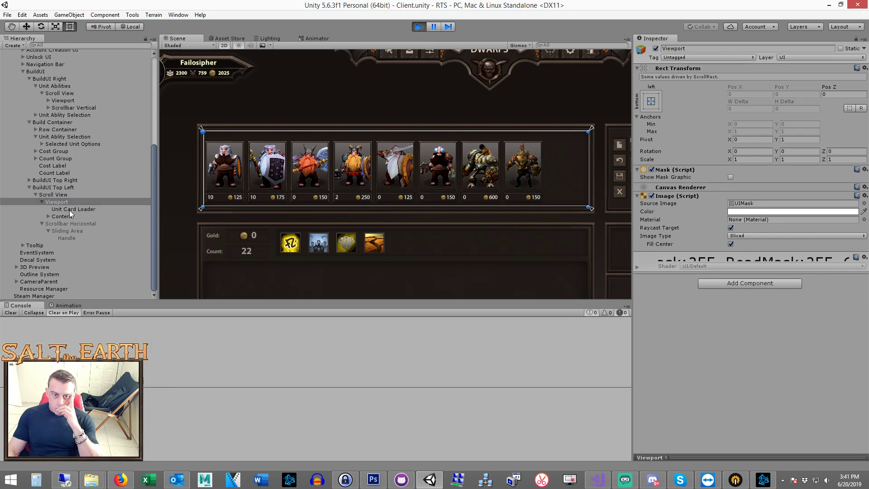
# Step: Move Content above Unit Card Loader and check the Viewport's horizontal pivot
pyautogui.moveTo(64, 214); pyautogui.dragTo(65, 208)
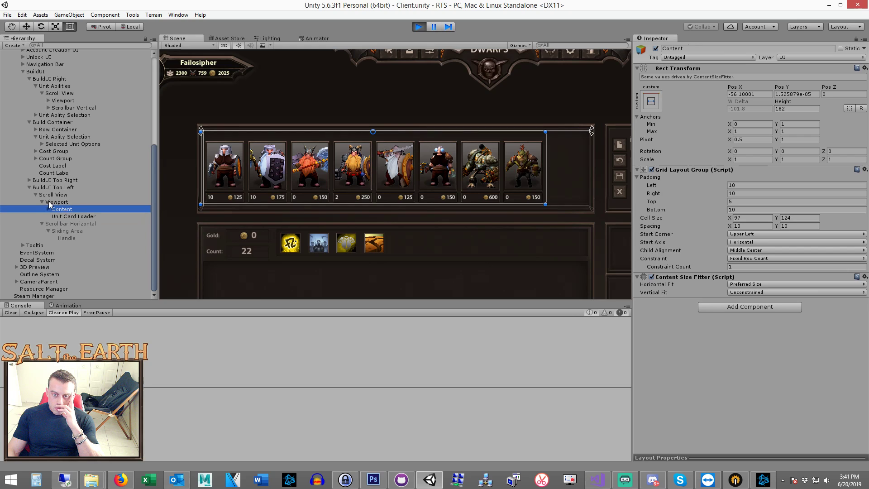
pyautogui.click(61, 203)
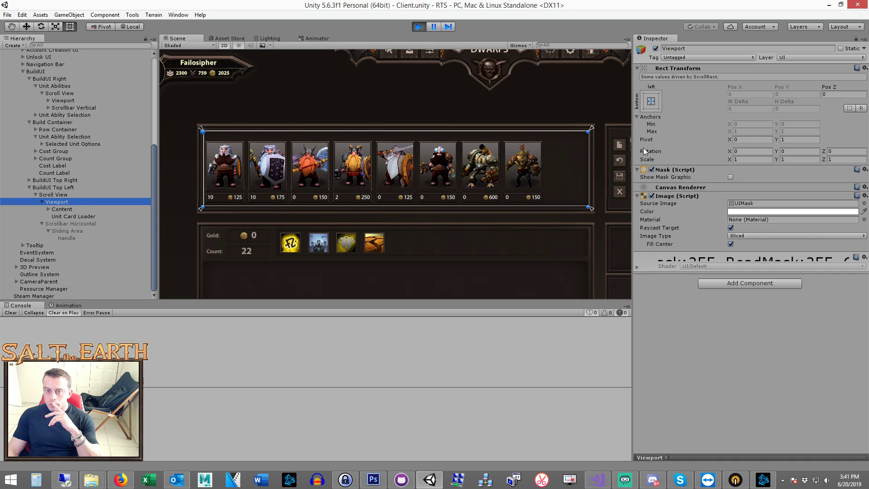
pyautogui.click(752, 141)
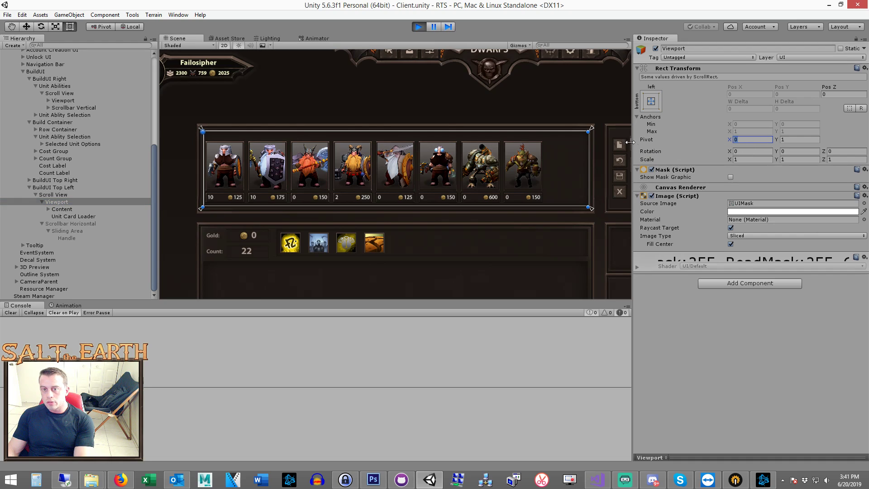
pyautogui.click(65, 209)
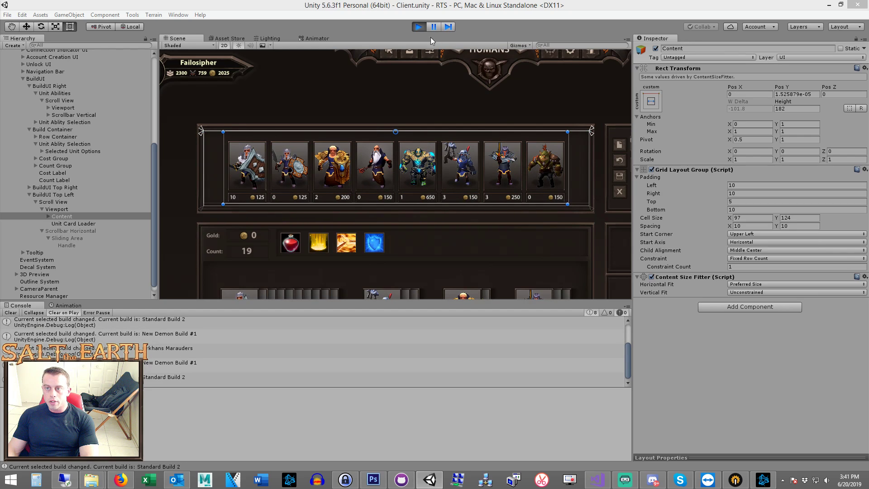
# Step: Stop the game and move Content above Unit Card Loader in the Hierarchy
pyautogui.click(420, 27)
pyautogui.click(73, 218)
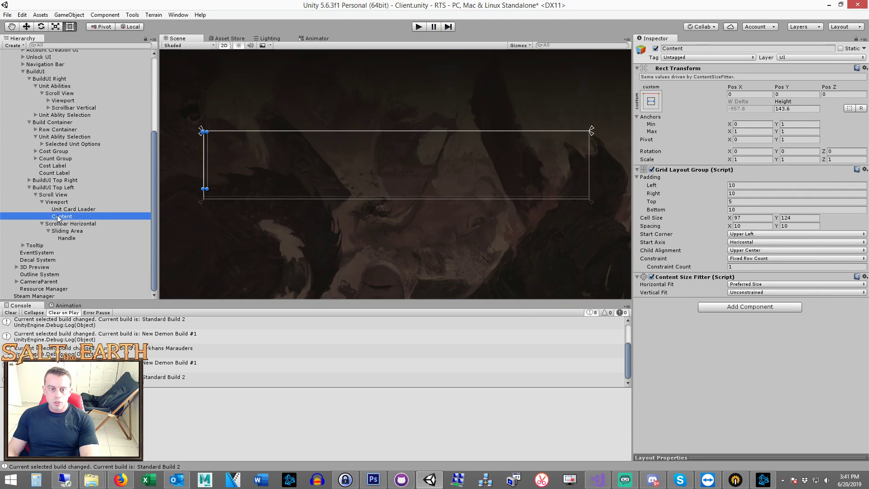
pyautogui.click(65, 210)
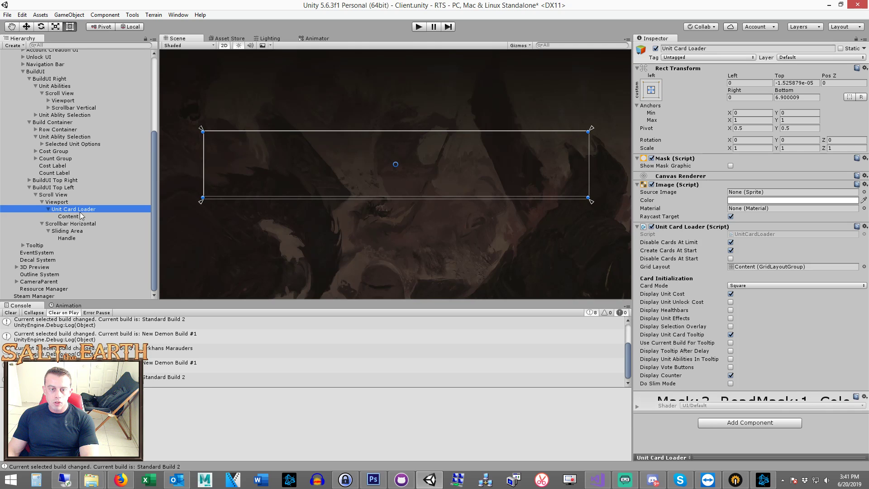
pyautogui.moveTo(81, 215); pyautogui.dragTo(75, 206)
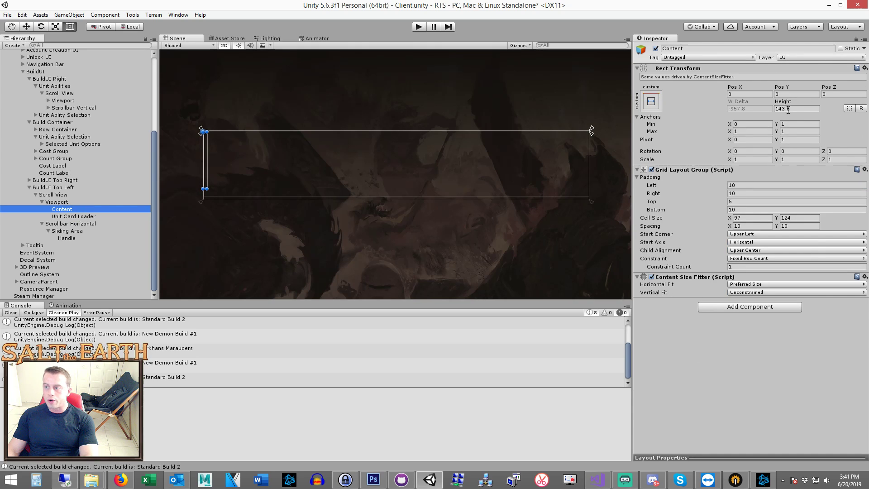
# Step: Revert a Min X anchor edit, set Content's Pivot X to 0.5, and replay
pyautogui.click(754, 124)
pyautogui.write('0.5')
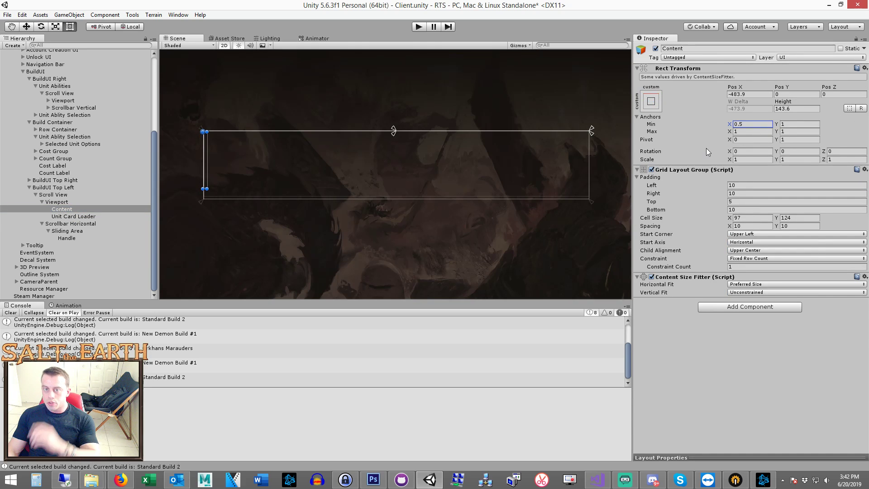
pyautogui.press('BackSpace')
pyautogui.press('BackSpace')
pyautogui.click(759, 138)
pyautogui.write('0.5')
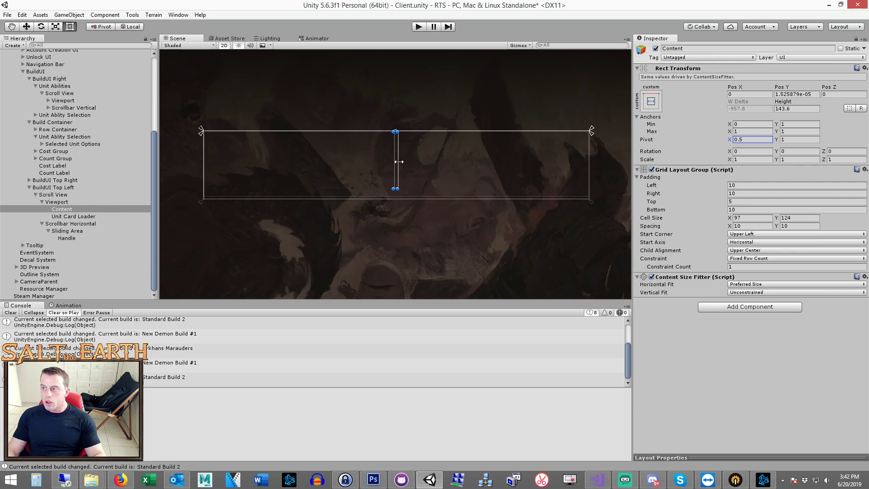
pyautogui.write('0')
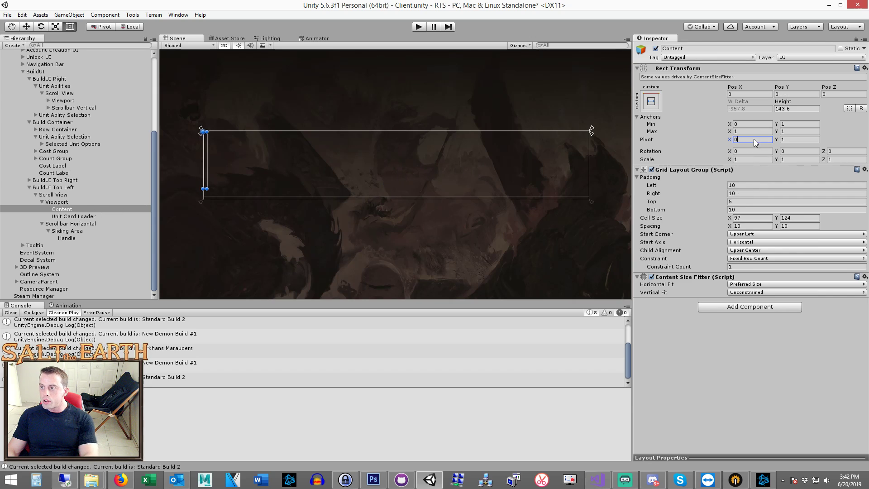
pyautogui.write('.5')
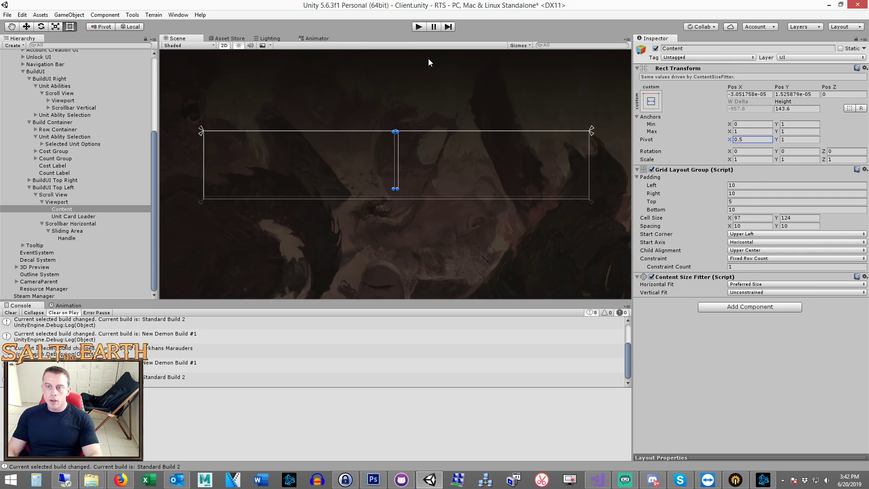
pyautogui.click(419, 27)
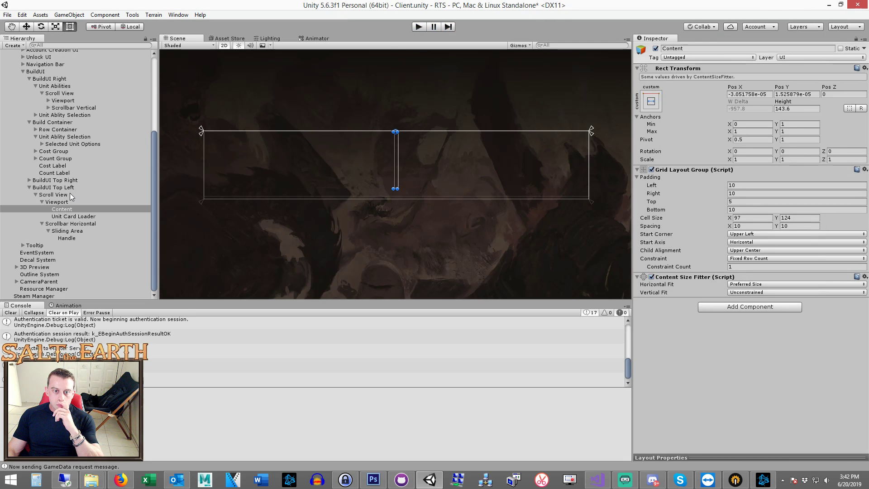
# Step: Confirm the Scroll View's Movement Type stays Clamped and run the game again
pyautogui.click(70, 194)
pyautogui.click(759, 191)
pyautogui.click(756, 218)
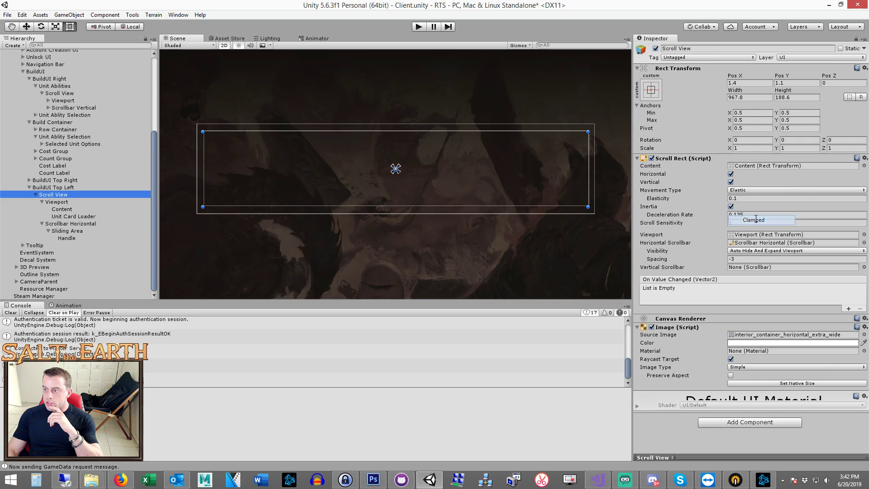
pyautogui.click(420, 28)
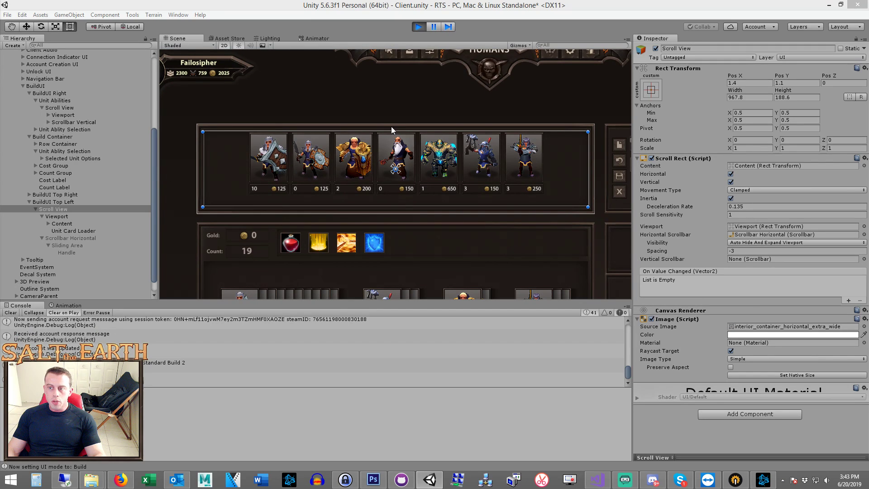
# Step: Keep Scroll View movement Clamped and set Horizontal Scrollbar Visibility to Permanent
pyautogui.click(60, 224)
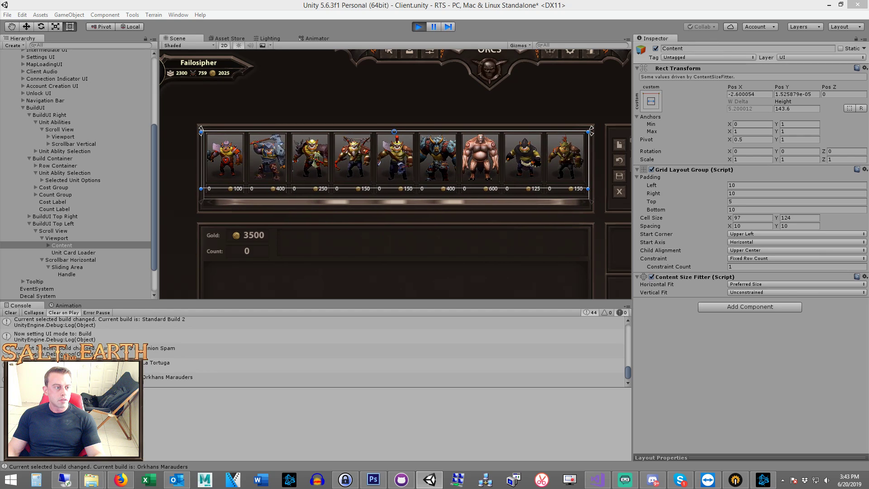
pyautogui.click(58, 238)
pyautogui.click(58, 232)
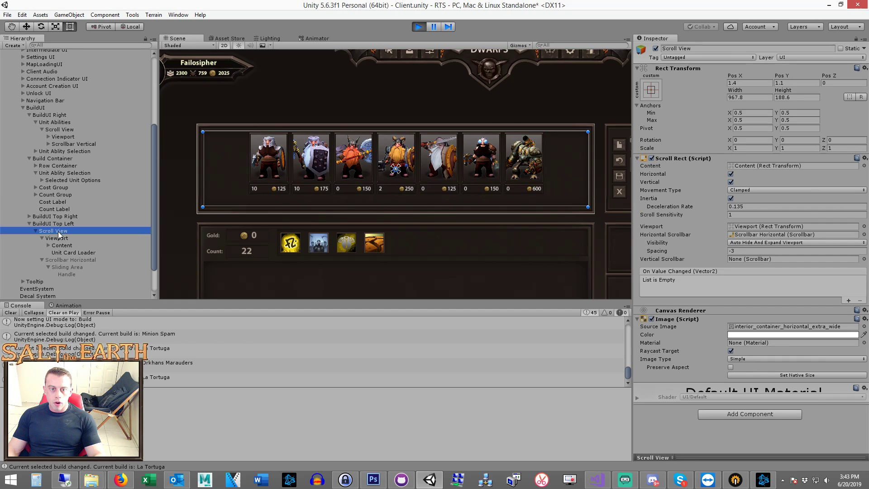
pyautogui.click(758, 191)
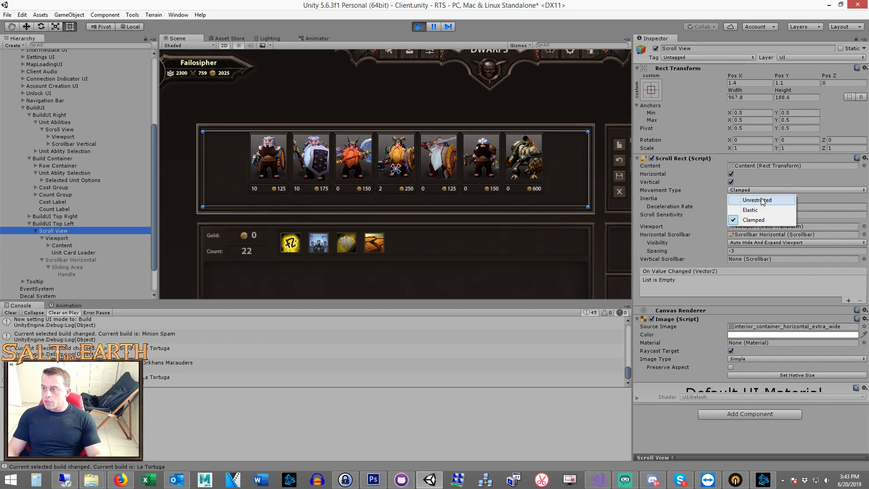
pyautogui.click(754, 220)
pyautogui.click(760, 243)
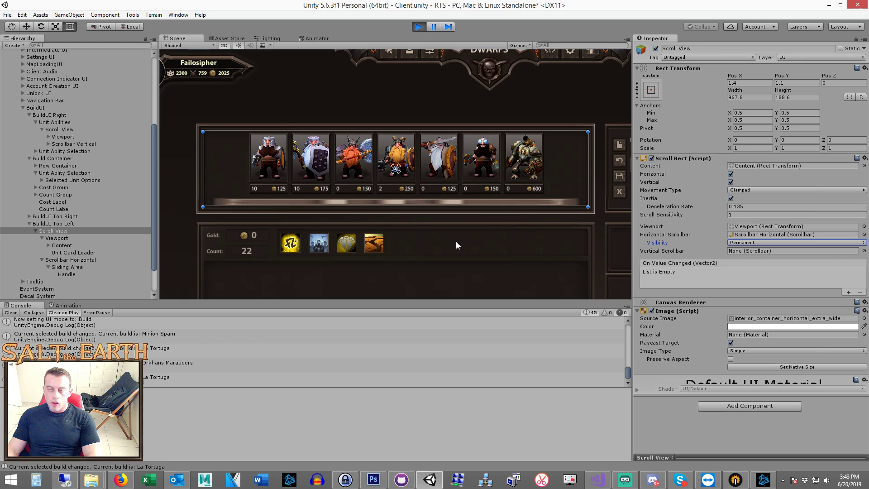
# Step: Frame Scrollbar Horizontal and give its Handle image its native 73 by 28 size
pyautogui.press('f')
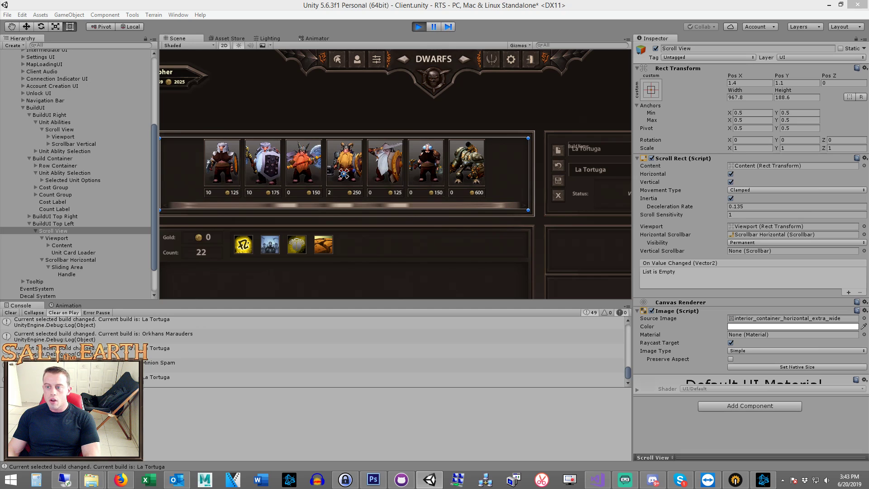
pyautogui.scroll(3, 291, 215)
pyautogui.scroll(3, 357, 215)
pyautogui.scroll(2, 334, 237)
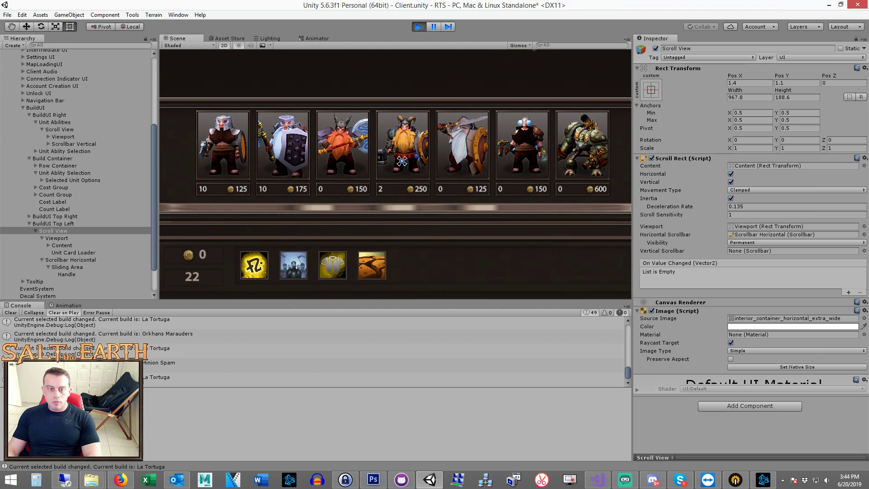
pyautogui.doubleClick(84, 260)
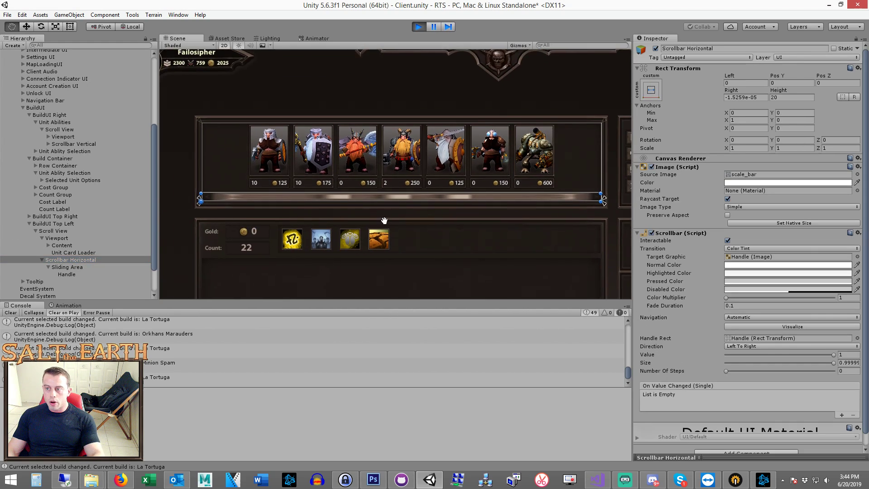
pyautogui.click(65, 274)
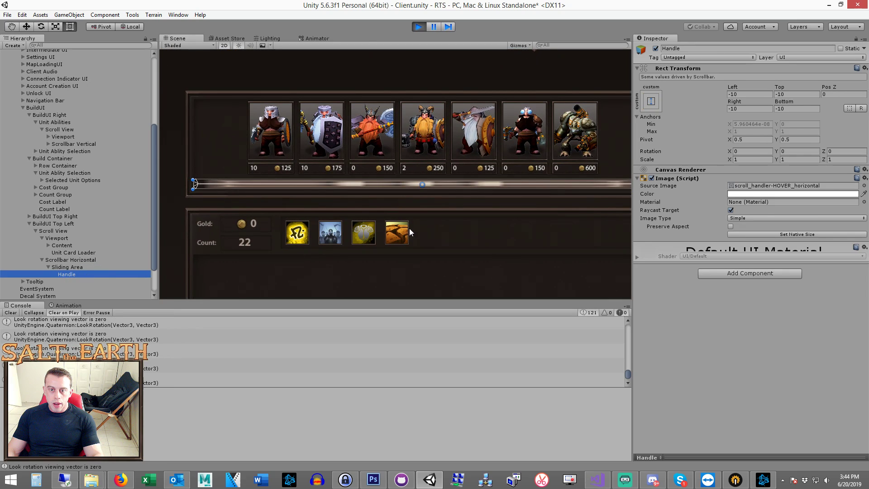
pyautogui.scroll(-2, 414, 227)
pyautogui.scroll(-2, 381, 234)
pyautogui.moveTo(379, 223); pyautogui.dragTo(397, 222, button='middle')
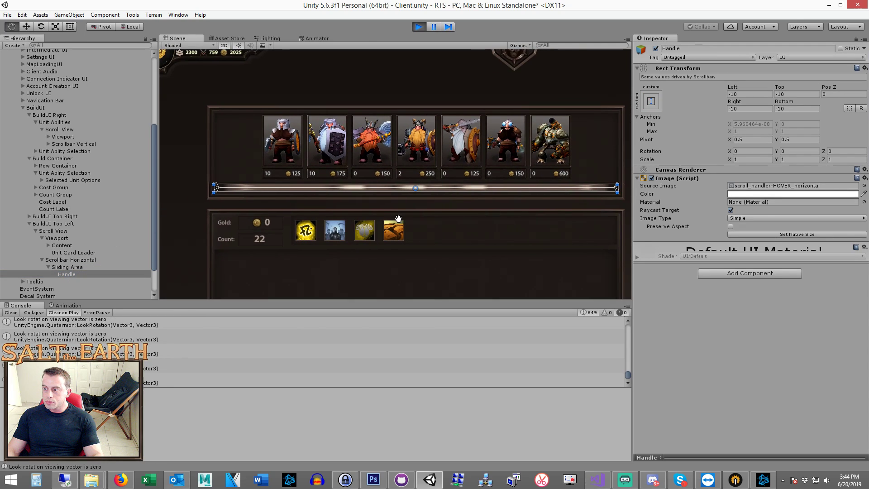
pyautogui.click(797, 234)
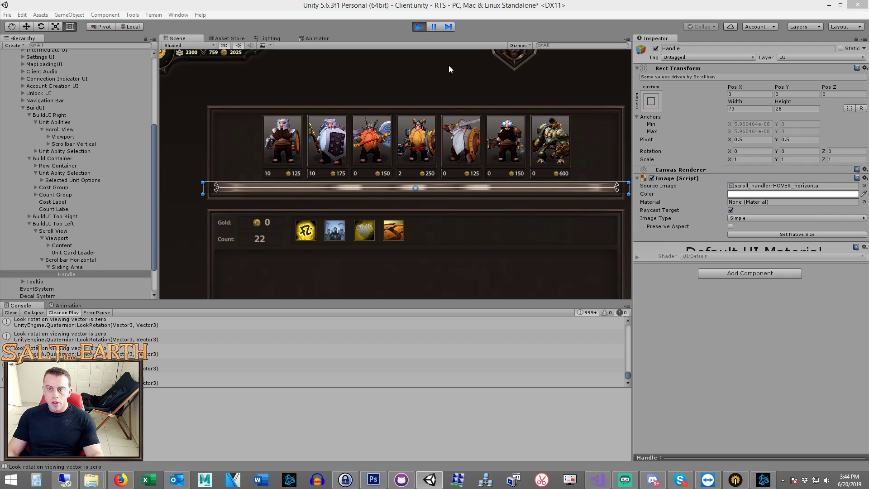
pyautogui.scroll(-3, 478, 163)
pyautogui.scroll(-1, 492, 220)
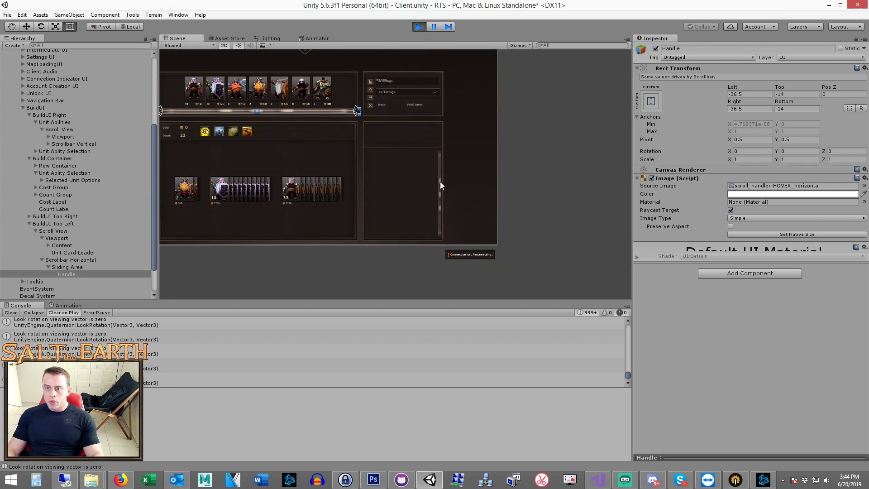
pyautogui.scroll(3, 434, 184)
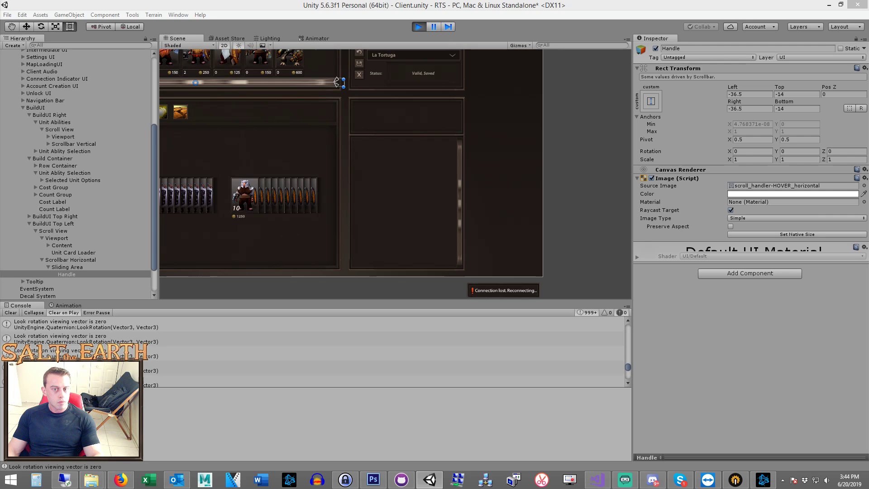
# Step: Pan to the card row and select Unit Card Loader to inspect its components
pyautogui.moveTo(337, 82); pyautogui.dragTo(416, 92, button='middle')
pyautogui.click(62, 245)
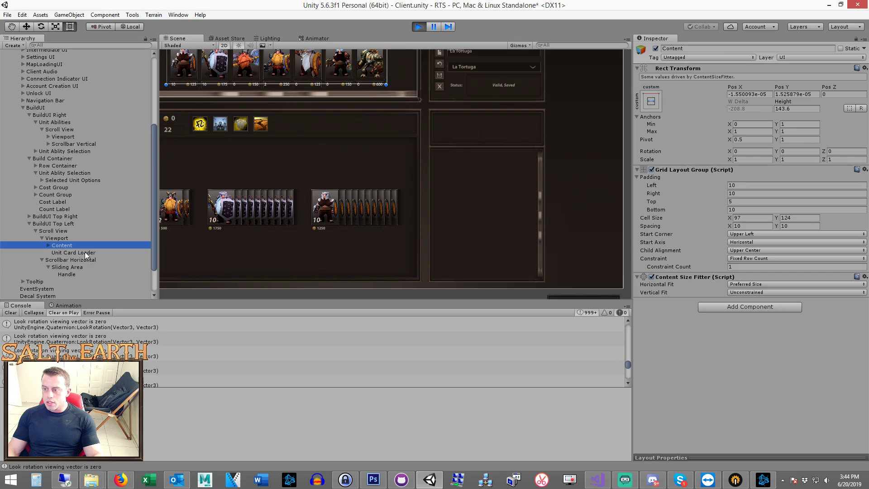
pyautogui.click(85, 252)
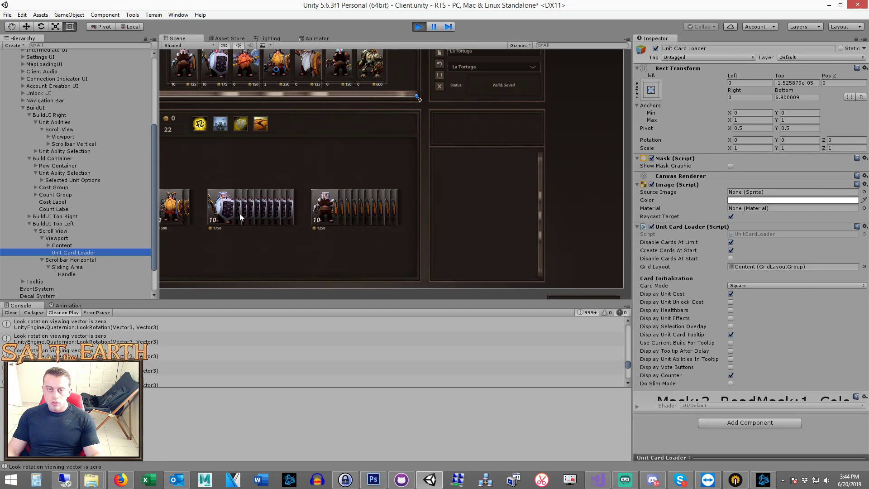
pyautogui.moveTo(319, 193); pyautogui.dragTo(407, 288, button='middle')
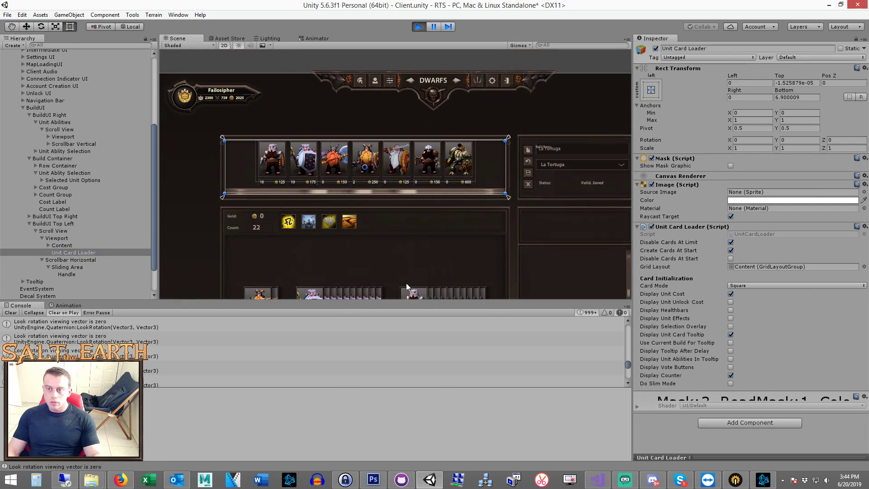
# Step: Toggle the loader's Image off and on, turn off Raycast Target, and show Orcs
pyautogui.click(651, 184)
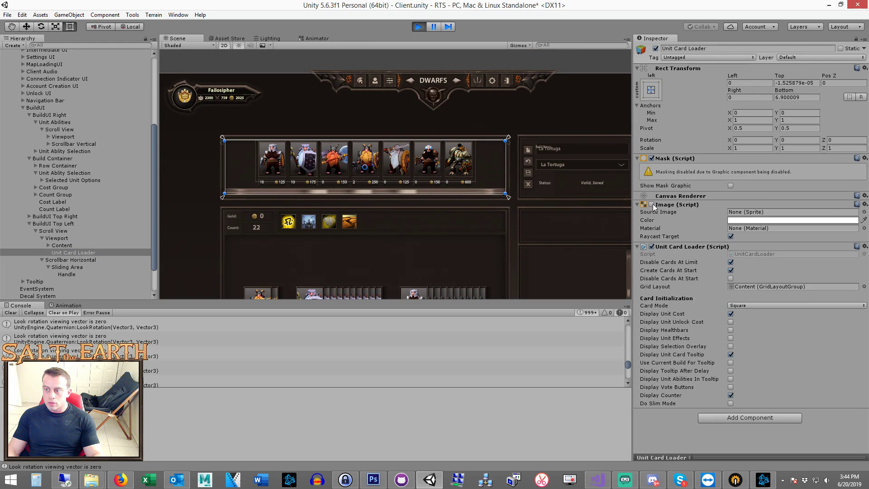
pyautogui.click(652, 204)
pyautogui.click(730, 216)
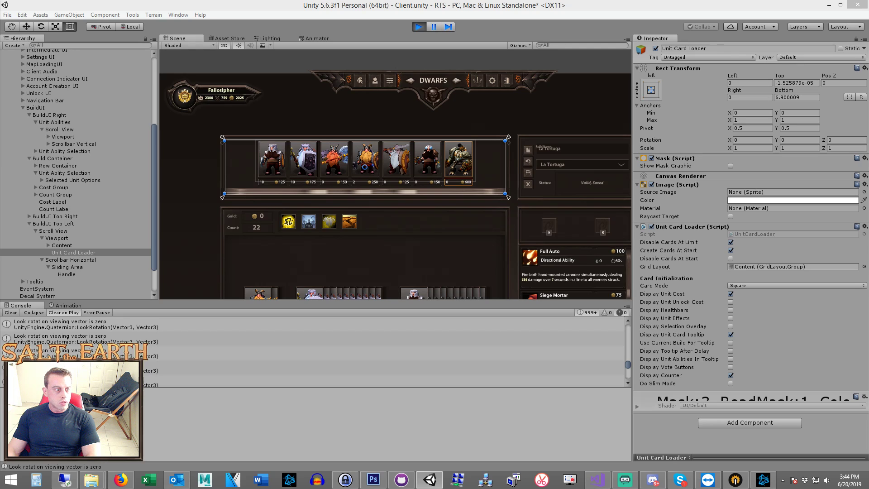
pyautogui.press('Right')
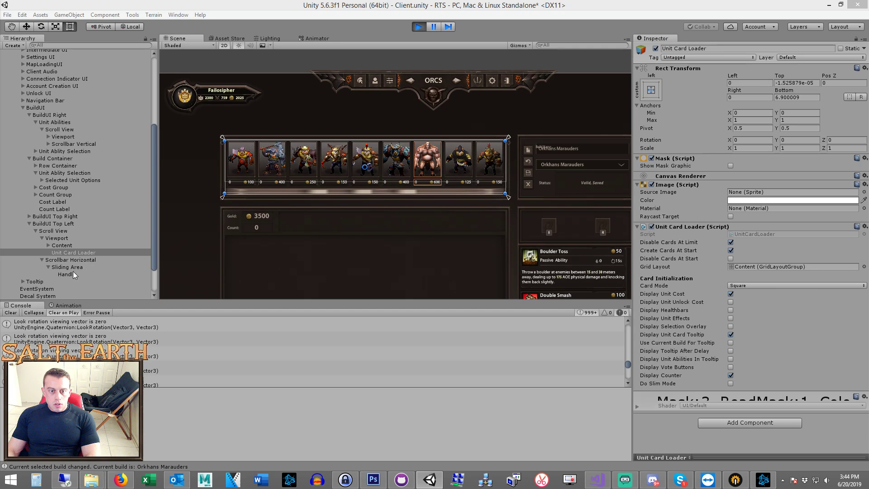
pyautogui.moveTo(426, 238); pyautogui.dragTo(344, 208, button='middle')
pyautogui.scroll(2, 350, 281)
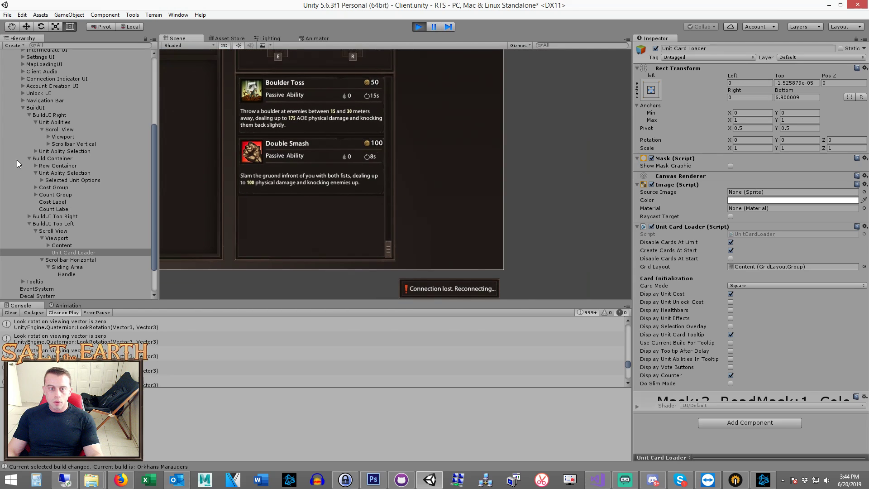
pyautogui.click(68, 143)
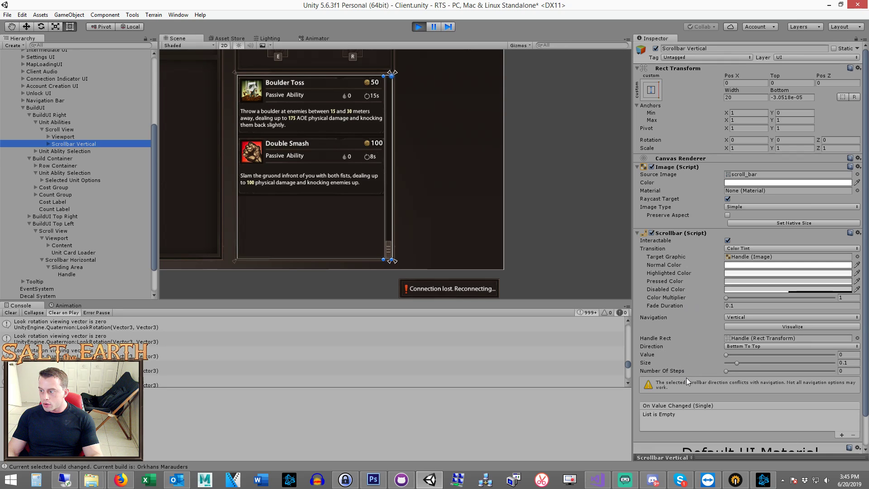
pyautogui.click(745, 346)
pyautogui.click(747, 386)
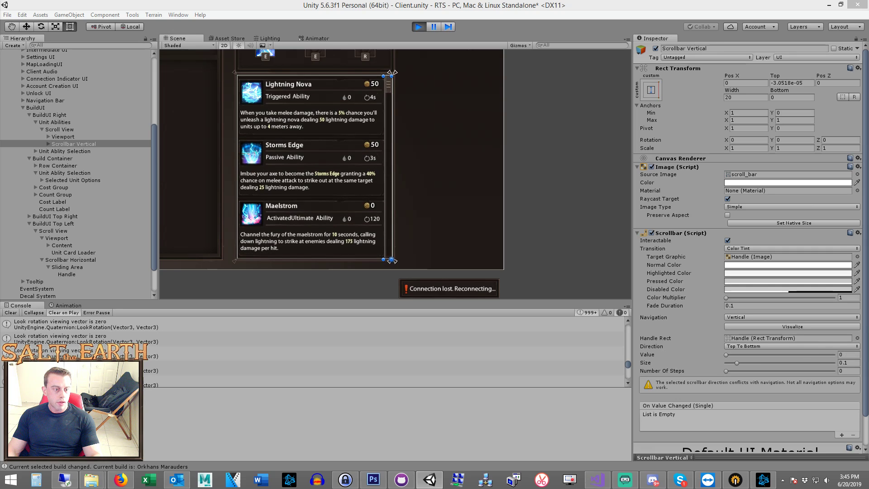
pyautogui.click(743, 346)
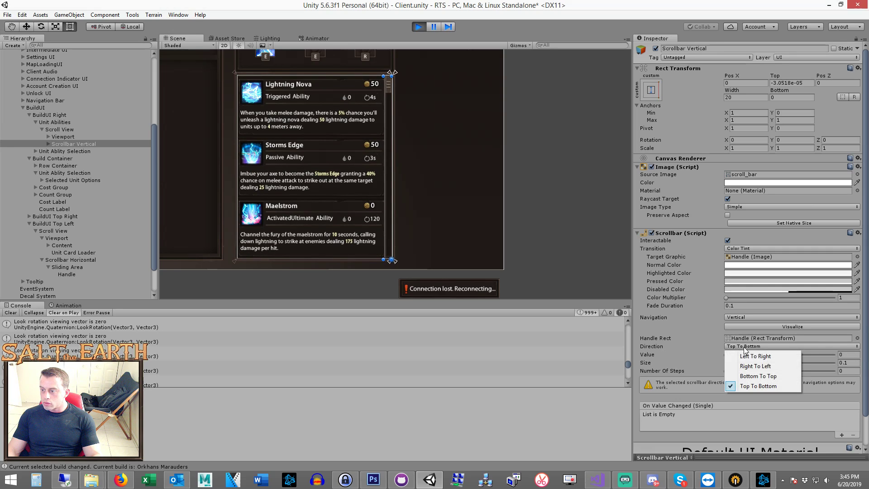
pyautogui.click(754, 377)
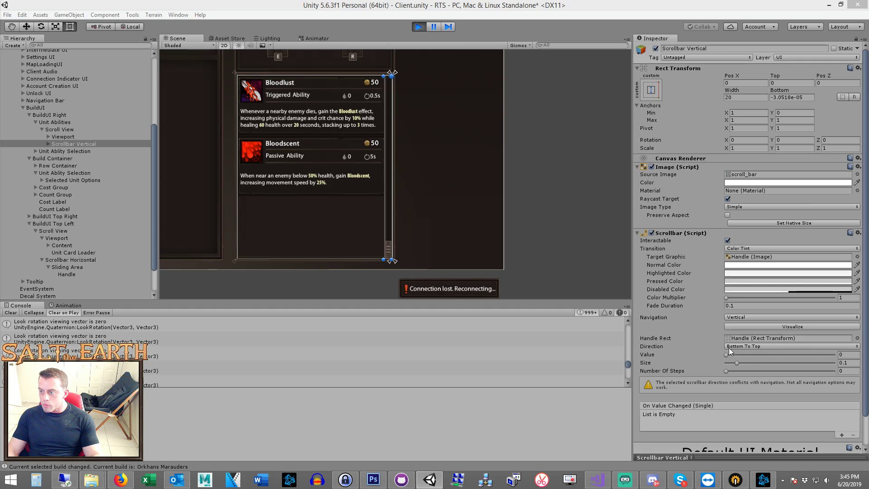
pyautogui.click(47, 145)
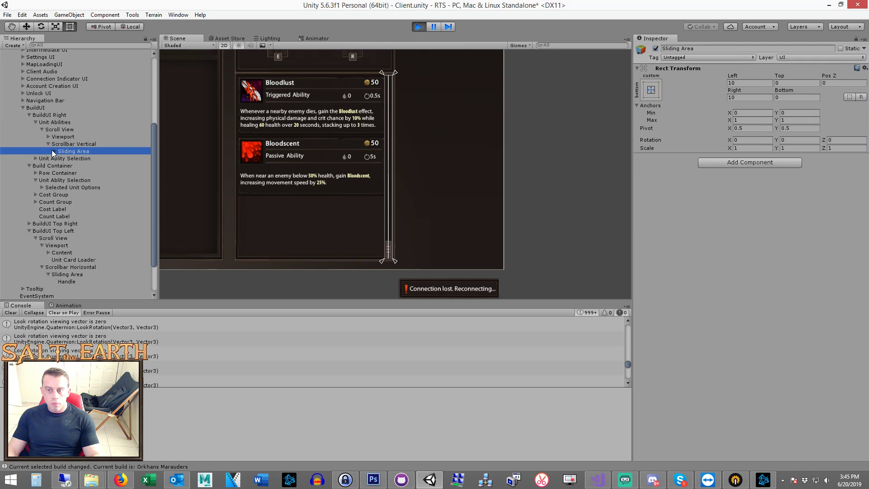
pyautogui.click(52, 150)
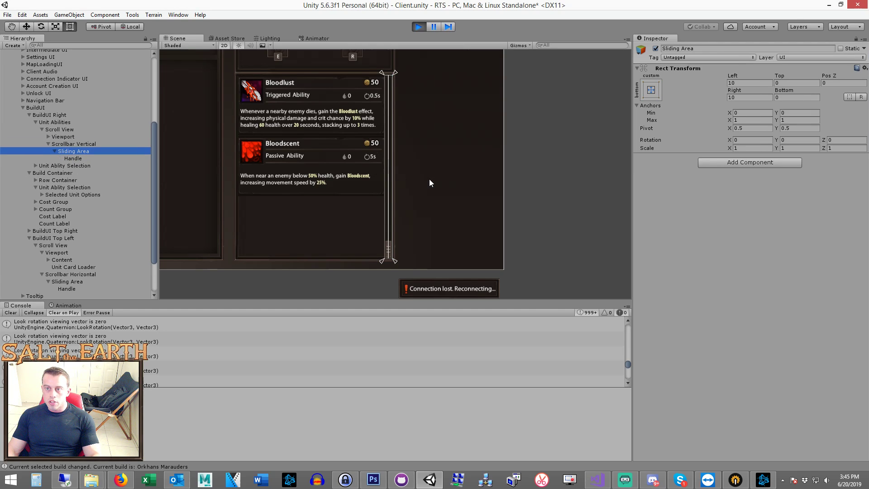
pyautogui.scroll(2, 441, 186)
pyautogui.scroll(2, 438, 190)
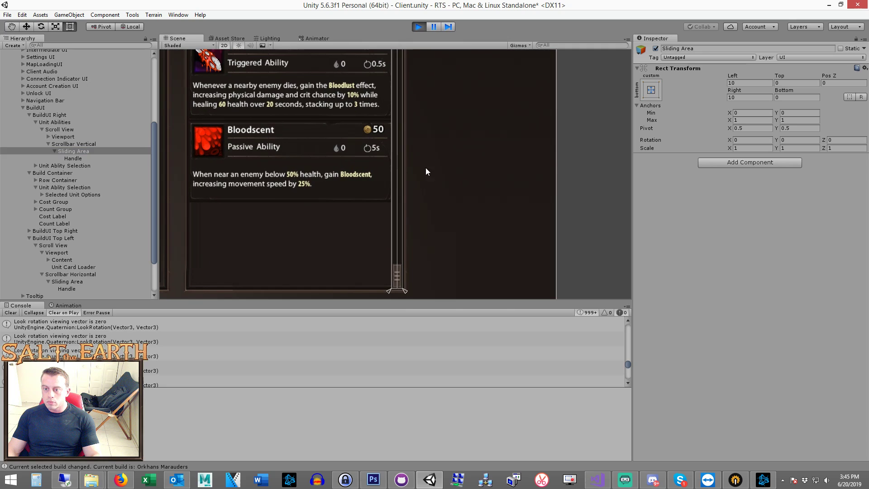
pyautogui.click(73, 158)
pyautogui.moveTo(500, 197)
pyautogui.mouseDown(button='middle')
pyautogui.moveTo(495, 213)
pyautogui.moveTo(479, 139)
pyautogui.mouseUp(button='middle')
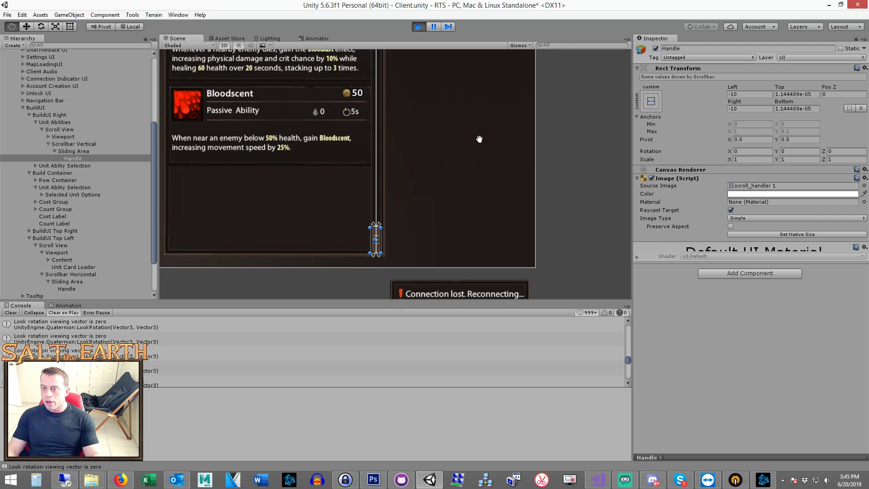
pyautogui.moveTo(479, 139); pyautogui.dragTo(523, 209, button='middle')
pyautogui.scroll(-3, 566, 220)
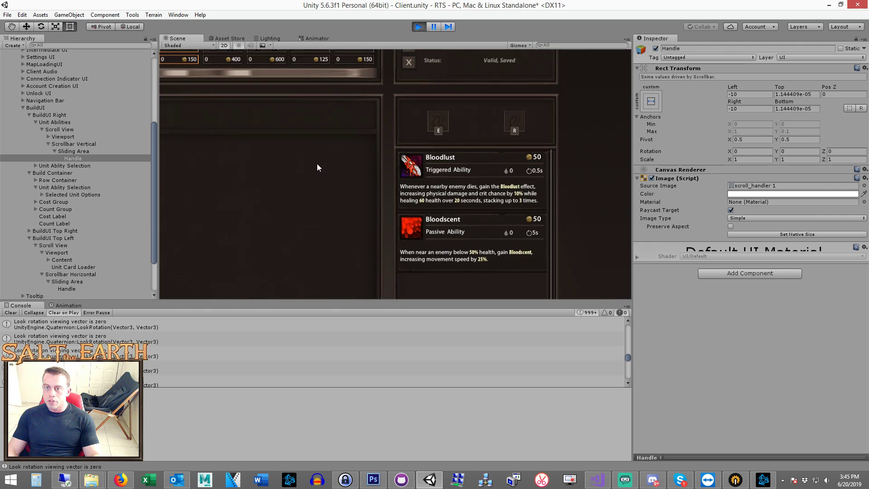
pyautogui.moveTo(358, 238); pyautogui.dragTo(343, 180, button='middle')
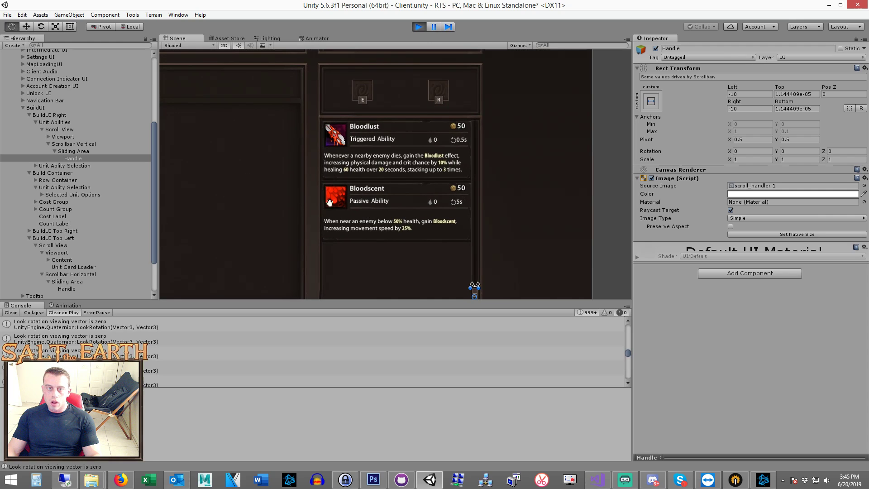
pyautogui.moveTo(343, 174); pyautogui.dragTo(530, 276, button='middle')
pyautogui.click(67, 289)
pyautogui.press('f')
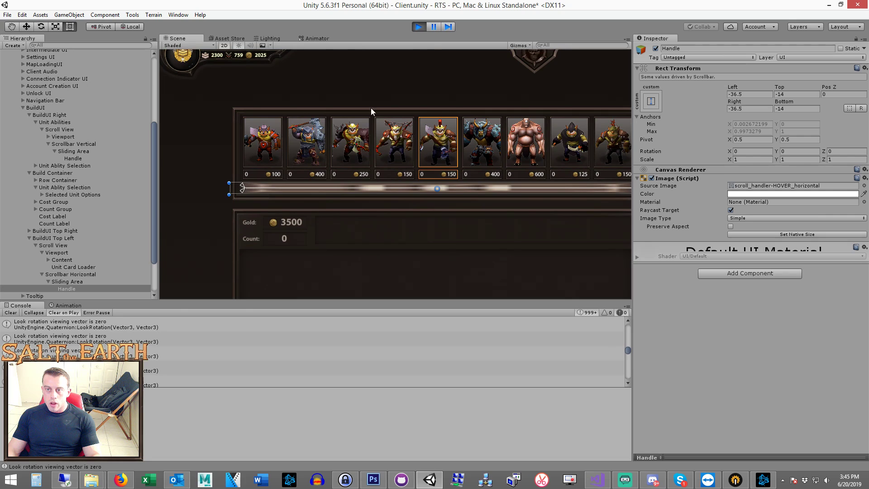
# Step: Exit play mode and set the BuildUI Canvas Group alpha to 1
pyautogui.click(420, 29)
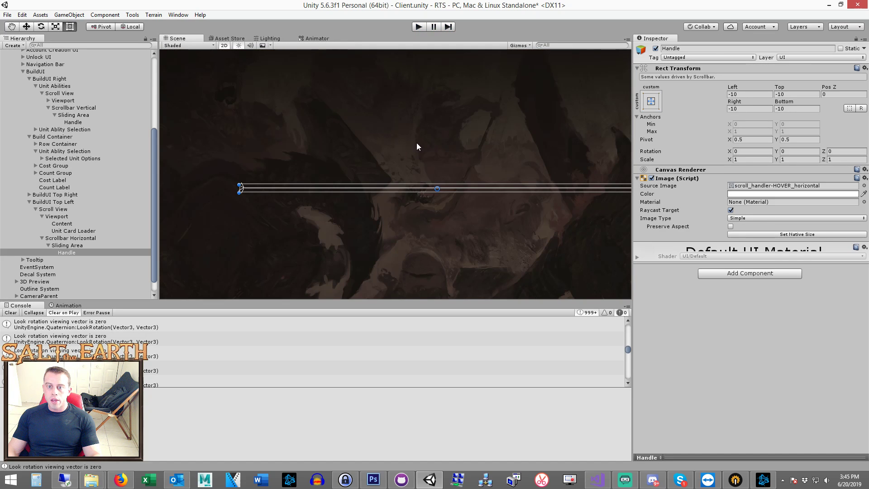
pyautogui.click(48, 71)
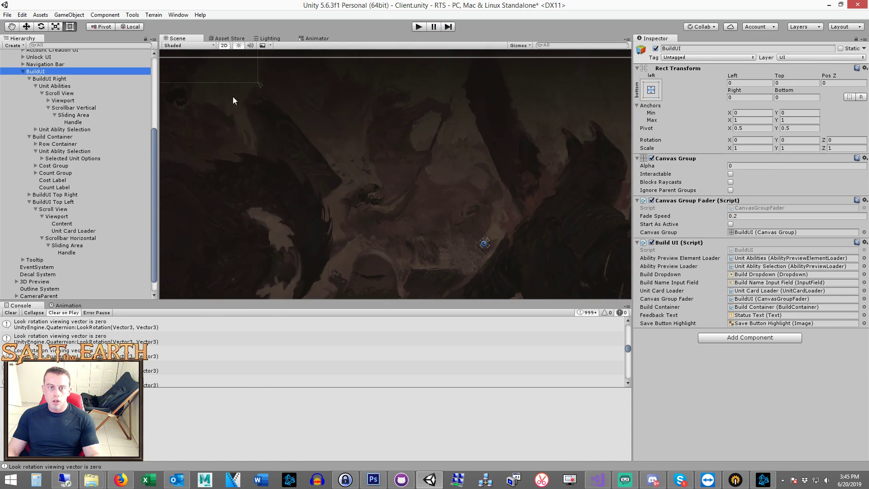
pyautogui.click(730, 166)
pyautogui.write('1')
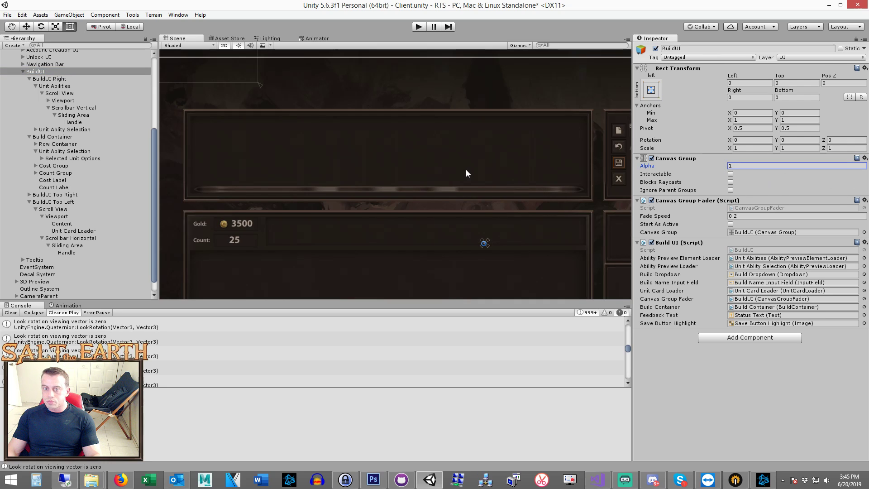
# Step: Reset the horizontal scrollbar Handle to its native 73 by 28 size
pyautogui.click(72, 122)
pyautogui.click(76, 116)
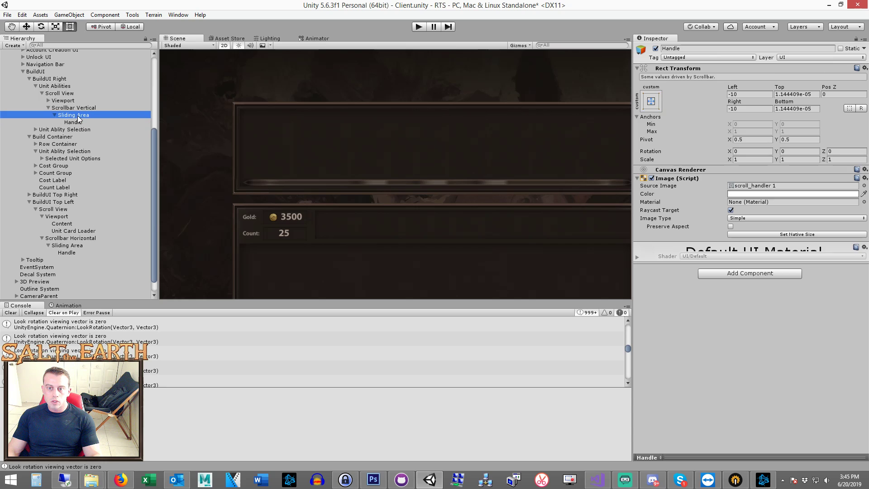
pyautogui.click(68, 245)
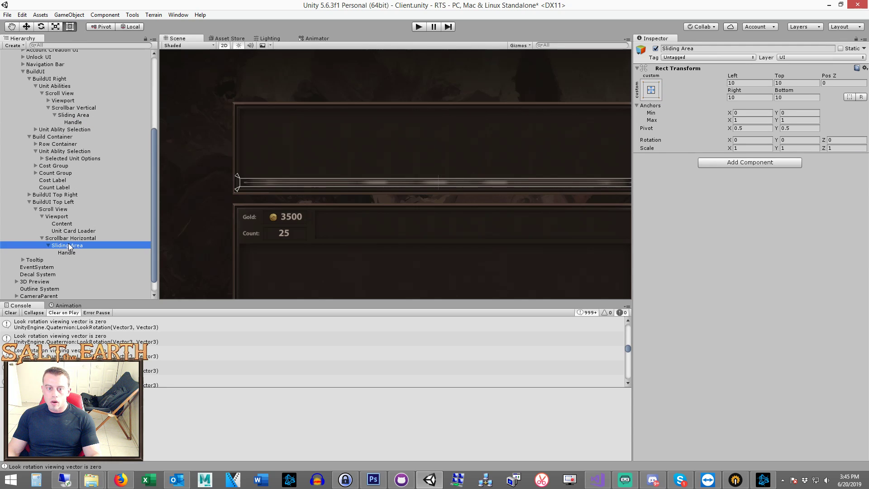
pyautogui.click(88, 253)
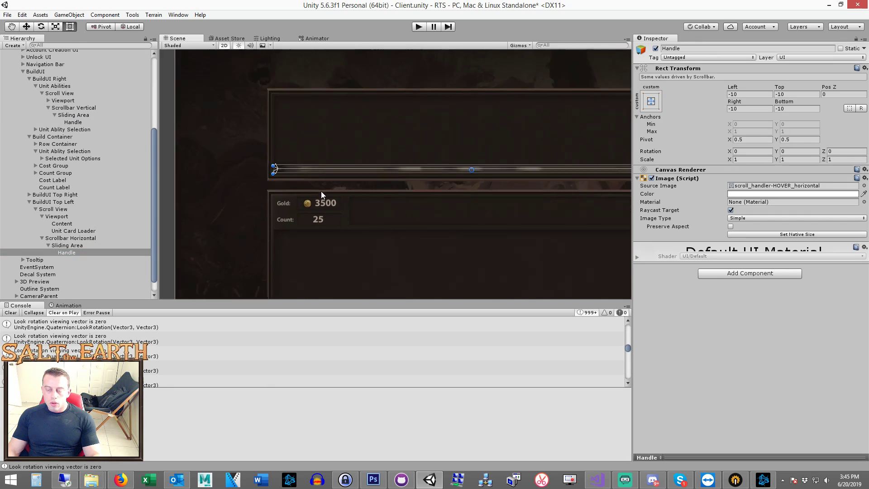
pyautogui.scroll(3, 321, 194)
pyautogui.click(752, 233)
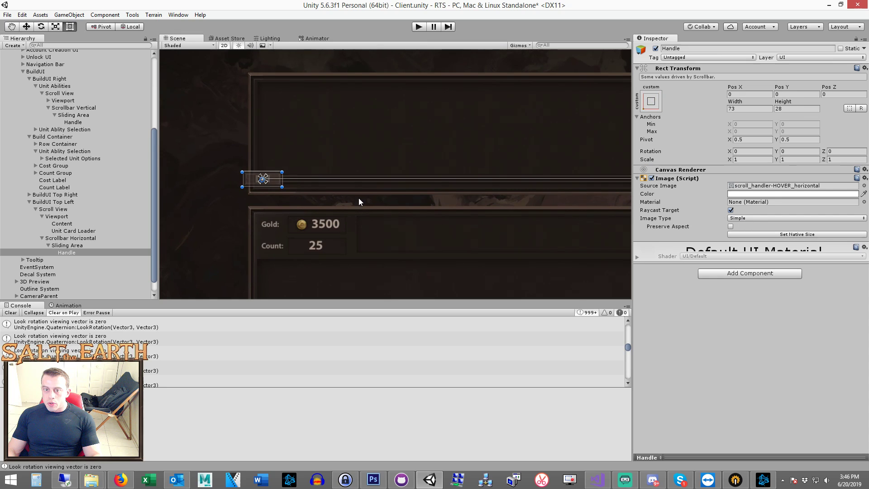
pyautogui.scroll(2, 357, 198)
# Step: Move the handle rightward and re-anchor its left and right edges with the Move tool
pyautogui.moveTo(383, 192); pyautogui.dragTo(372, 197, button='middle')
pyautogui.scroll(2, 372, 198)
pyautogui.press('w')
pyautogui.moveTo(317, 194); pyautogui.dragTo(391, 194)
pyautogui.scroll(2, 278, 193)
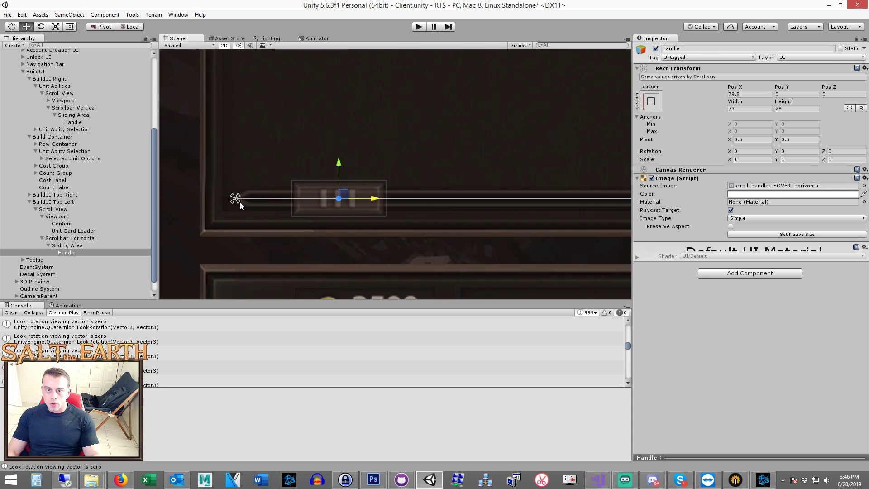
pyautogui.moveTo(237, 200); pyautogui.dragTo(388, 201)
pyautogui.moveTo(233, 200); pyautogui.dragTo(287, 202)
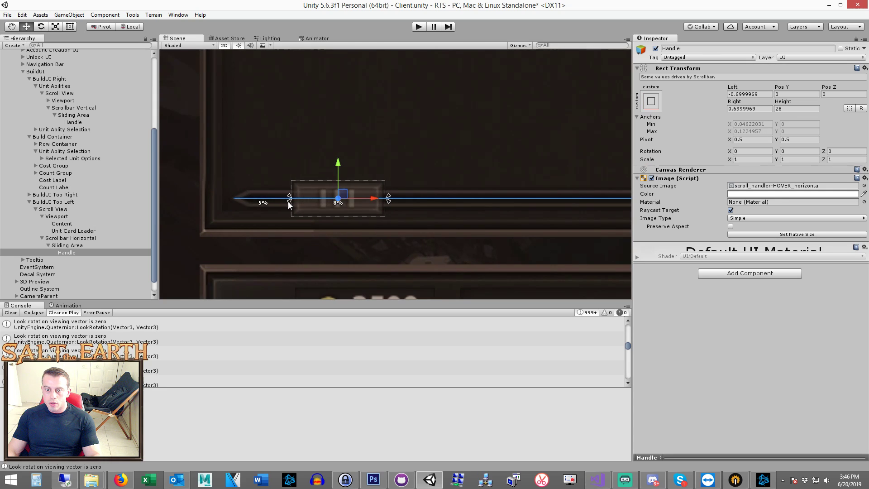
pyautogui.scroll(-2, 287, 201)
pyautogui.scroll(-2, 396, 210)
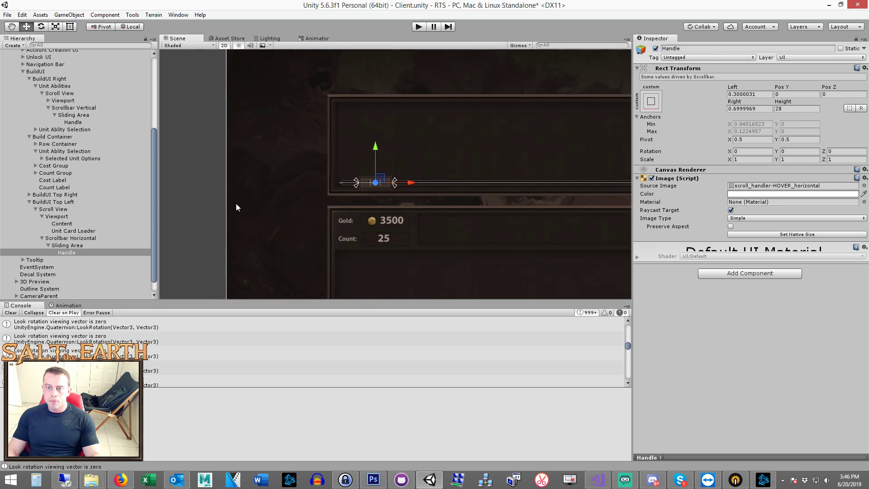
# Step: Review the card-row objects and untick Raycast Target on the unit-card Scroll View
pyautogui.click(61, 223)
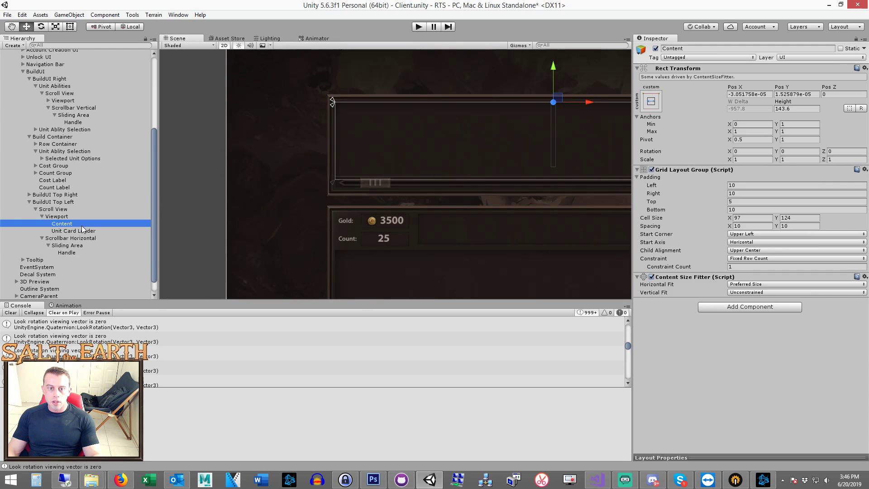
pyautogui.press('f')
pyautogui.click(68, 238)
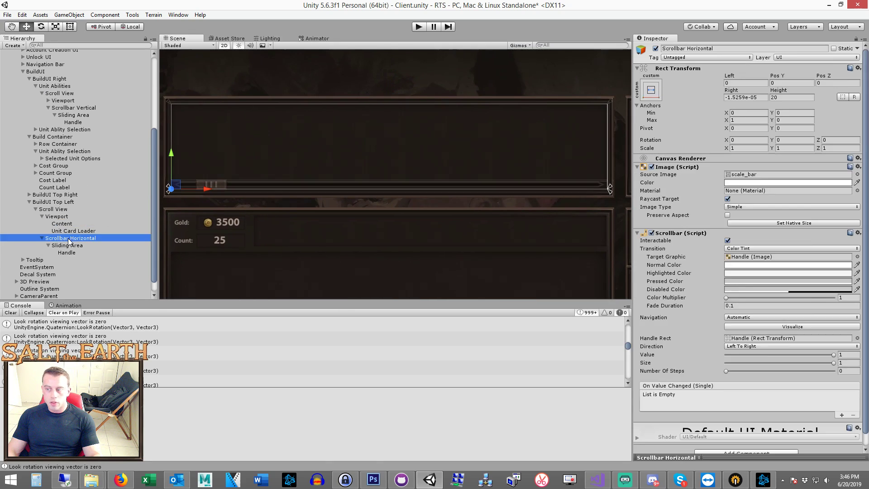
pyautogui.click(69, 215)
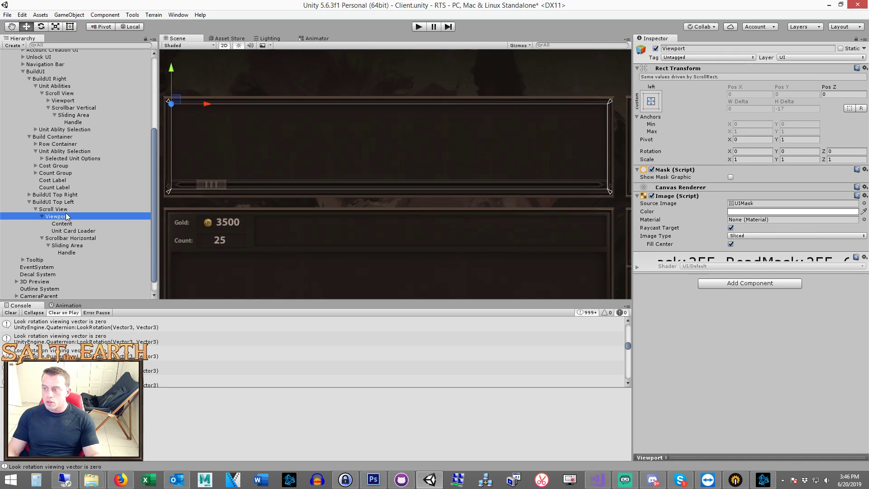
pyautogui.click(62, 223)
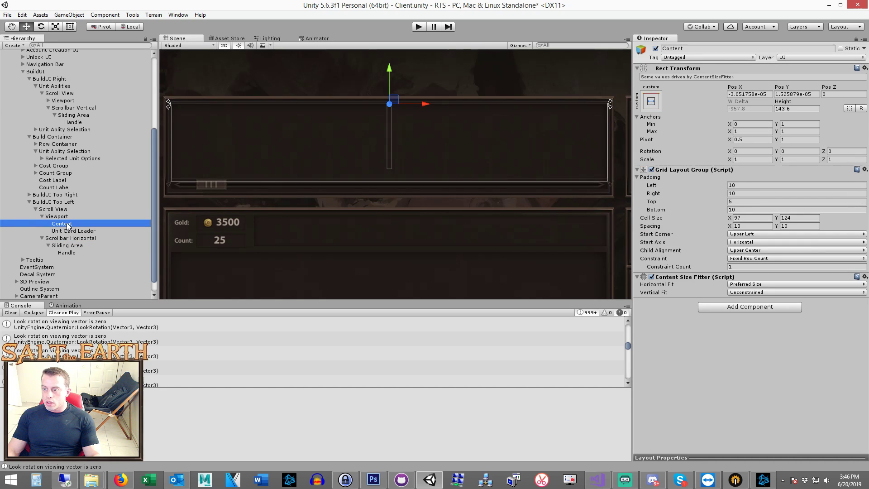
pyautogui.click(65, 216)
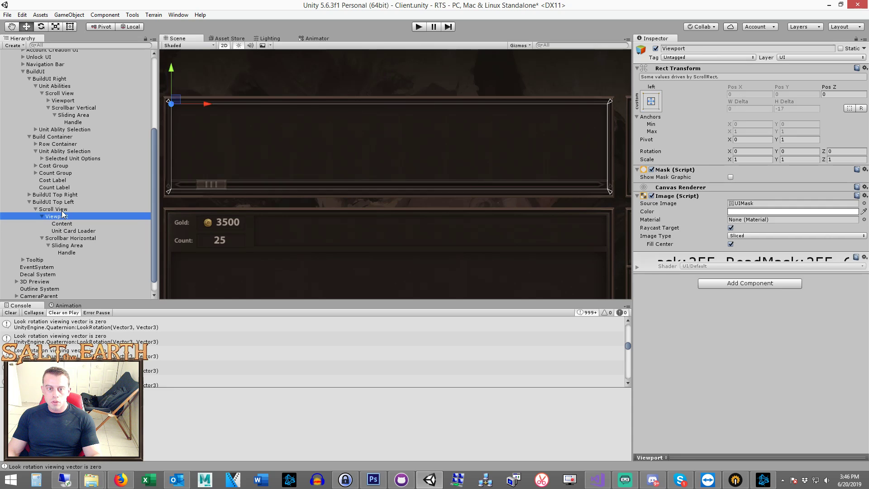
pyautogui.click(730, 350)
pyautogui.scroll(5, 65, 134)
# Step: Set the BuildUI Canvas Group alpha to 0 and start the game
pyautogui.click(49, 191)
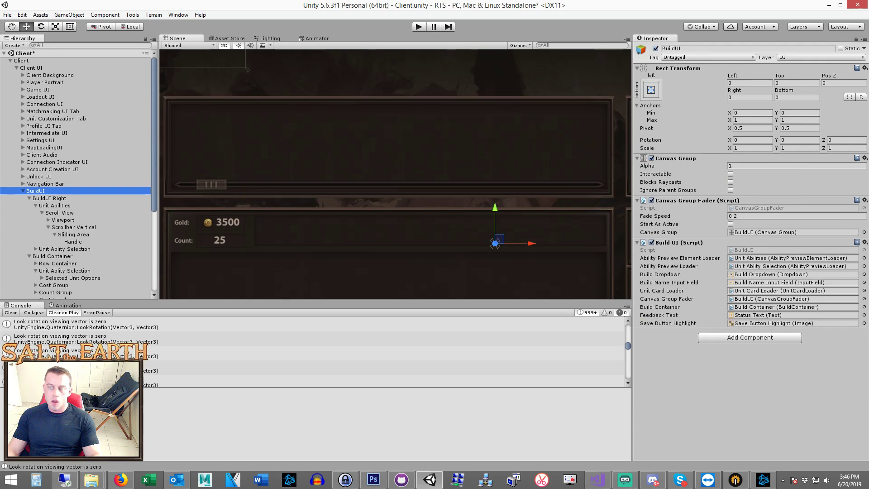
pyautogui.click(711, 167)
pyautogui.write('0')
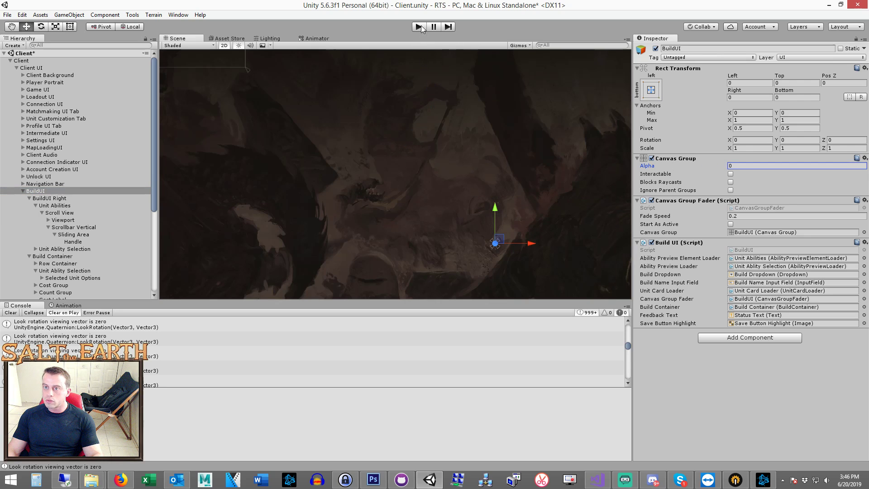
pyautogui.click(421, 26)
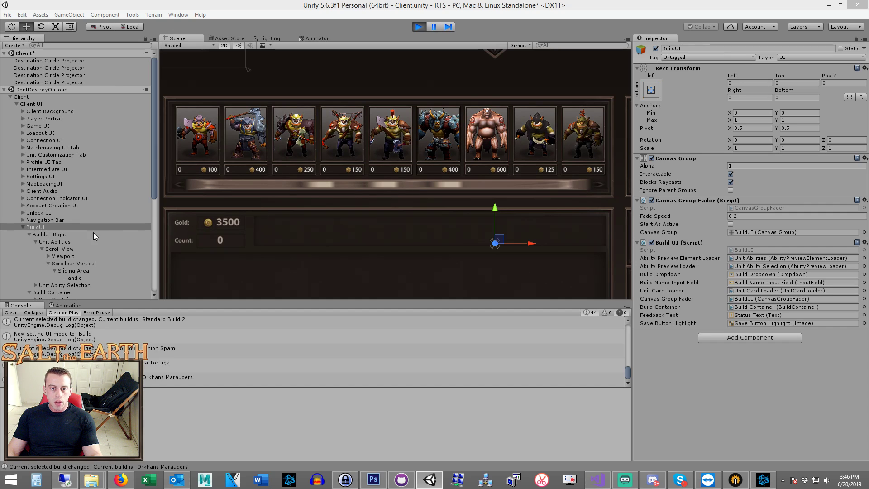
# Step: Untick Raycast Target on the ability list's Scroll View and Viewport
pyautogui.click(58, 233)
pyautogui.click(71, 251)
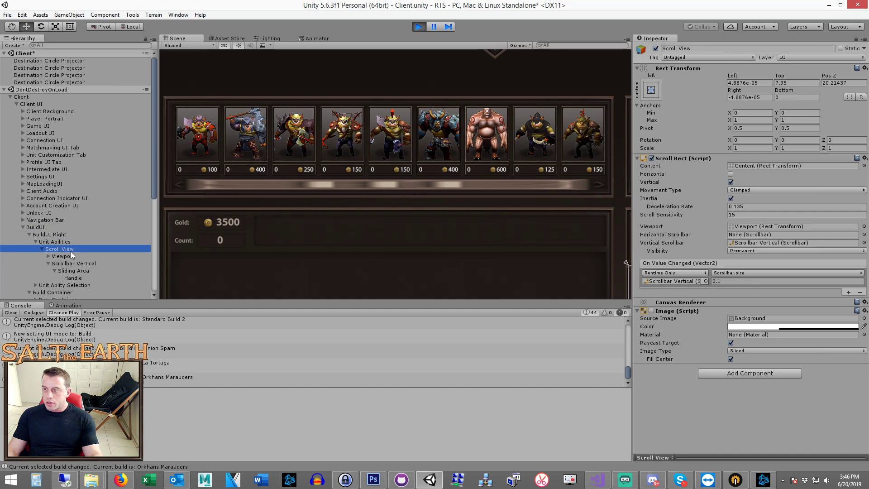
pyautogui.click(731, 343)
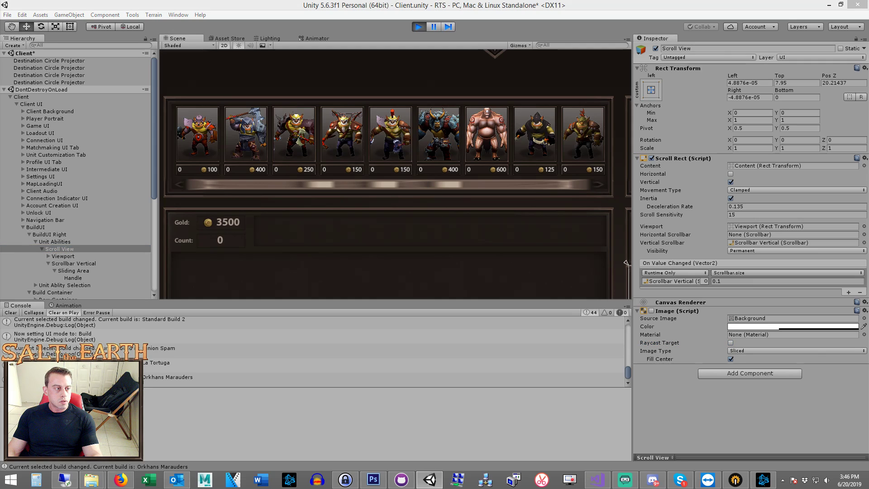
pyautogui.click(71, 258)
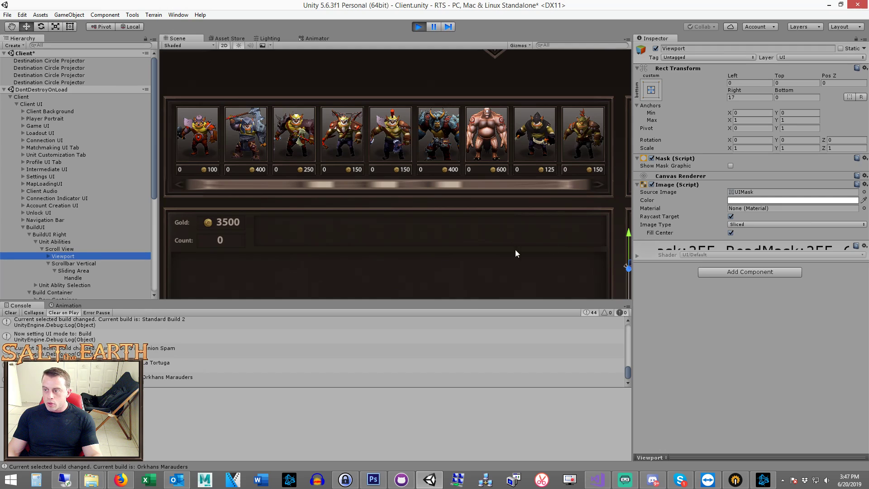
pyautogui.click(731, 216)
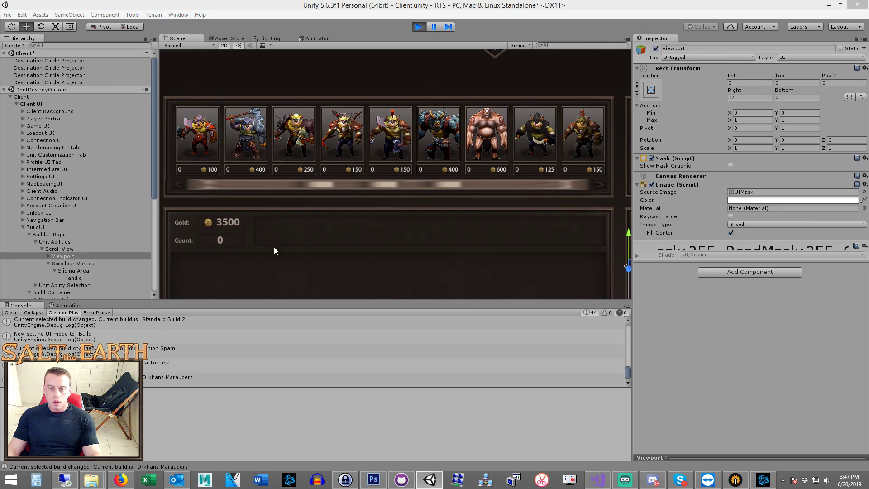
pyautogui.click(48, 257)
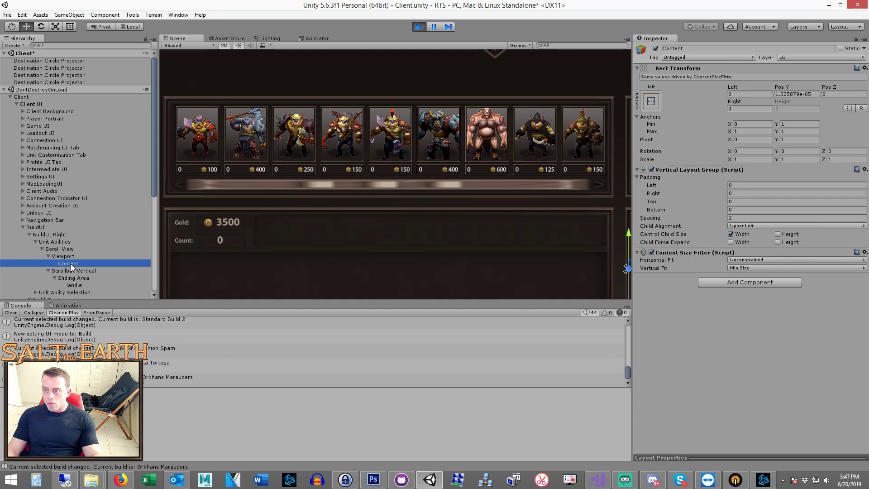
pyautogui.click(67, 257)
pyautogui.click(68, 263)
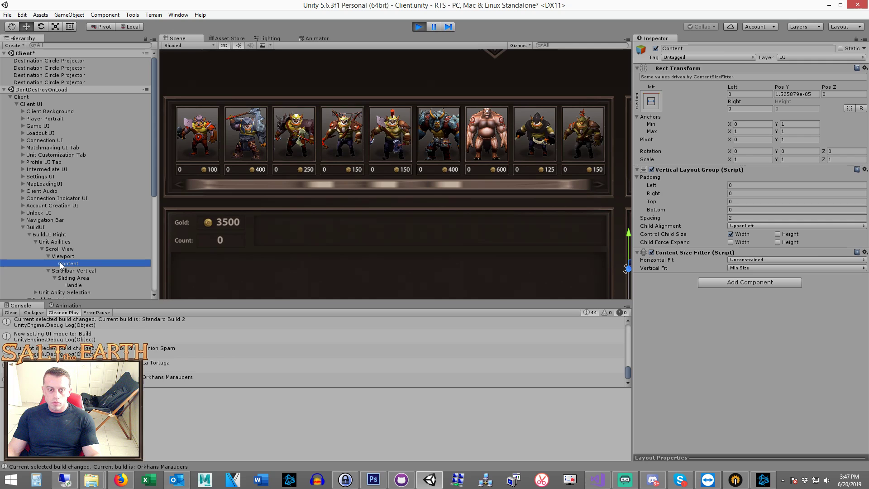
pyautogui.scroll(-5, 91, 238)
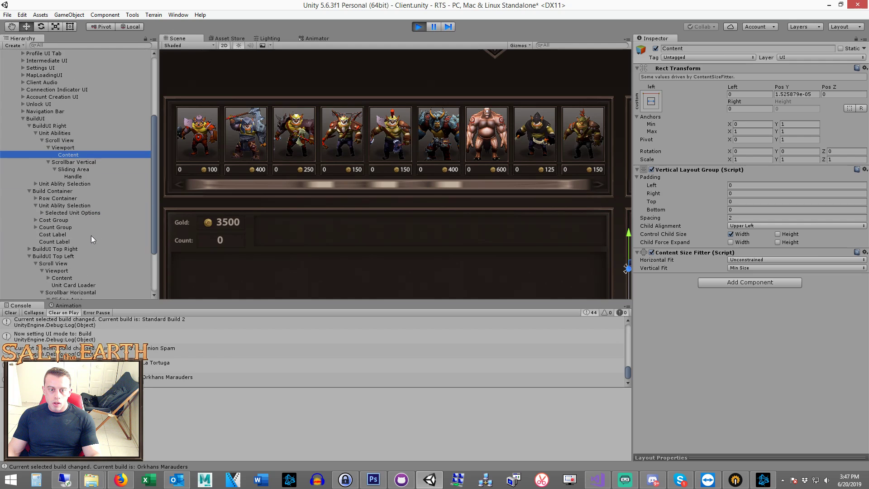
pyautogui.scroll(-3, 69, 188)
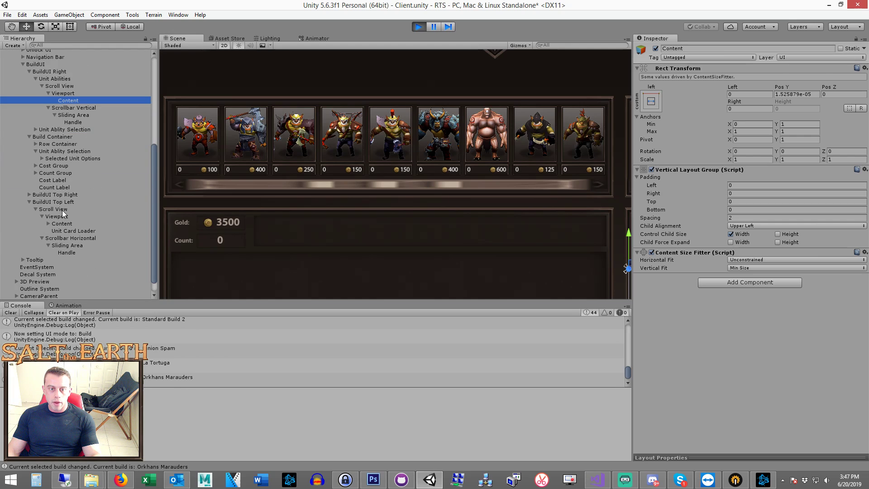
# Step: Toggle Raycast Target off and back on for the unit-card Viewport
pyautogui.click(62, 210)
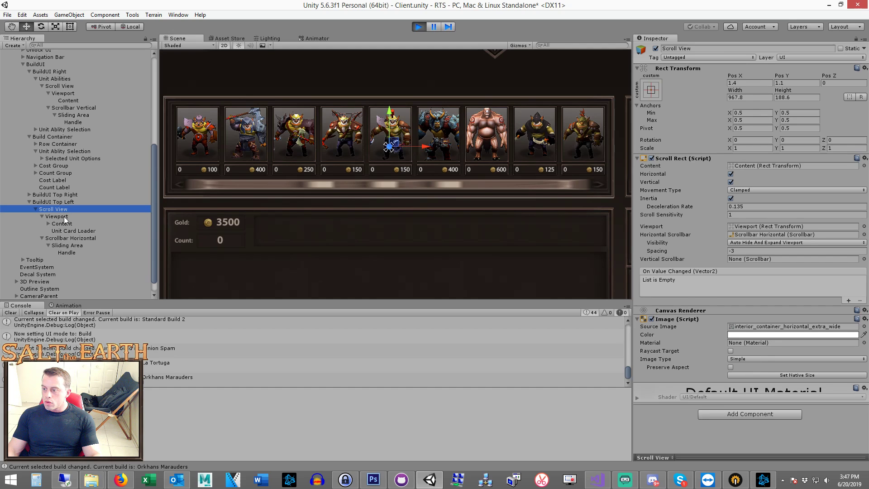
pyautogui.click(68, 216)
pyautogui.rightClick(69, 214)
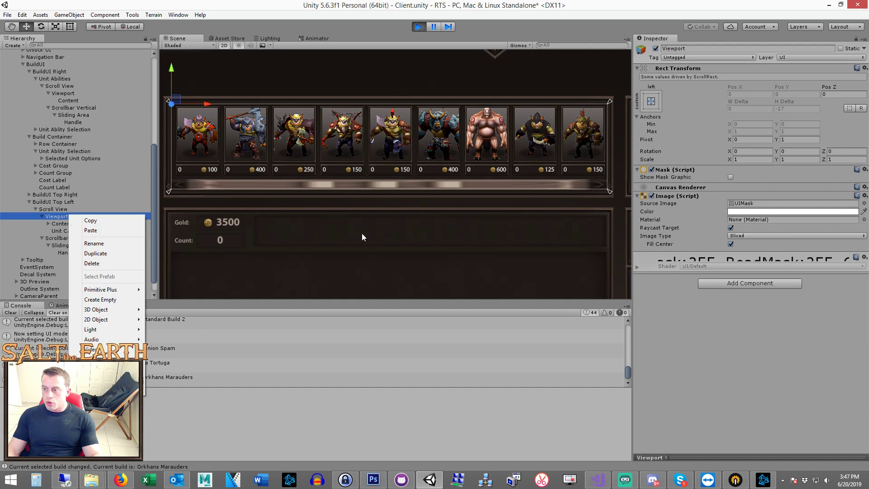
pyautogui.click(735, 232)
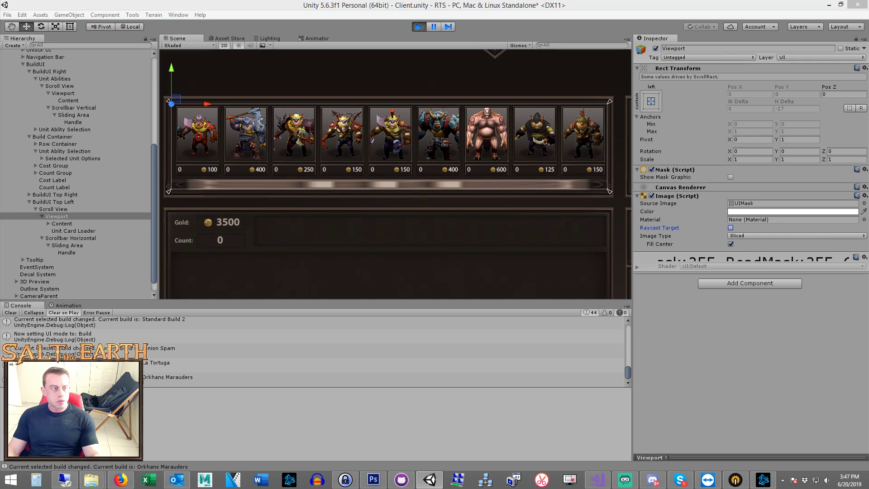
pyautogui.click(69, 222)
pyautogui.click(72, 214)
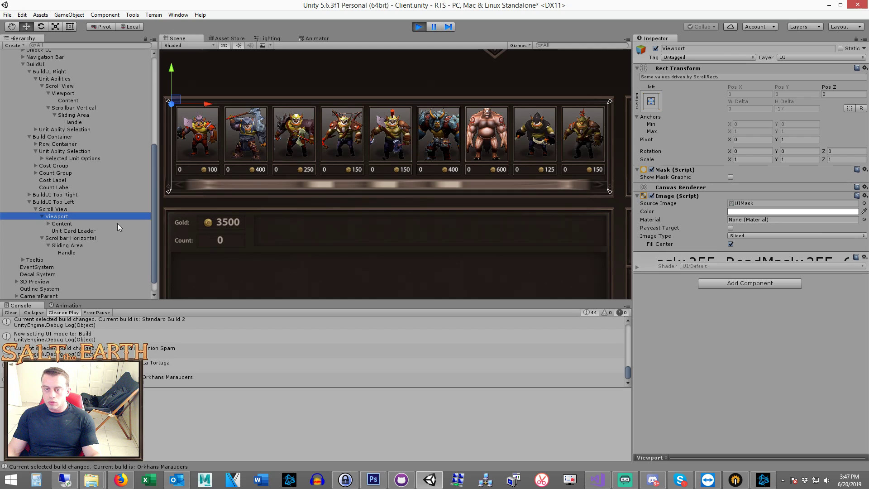
pyautogui.click(731, 228)
pyautogui.click(53, 210)
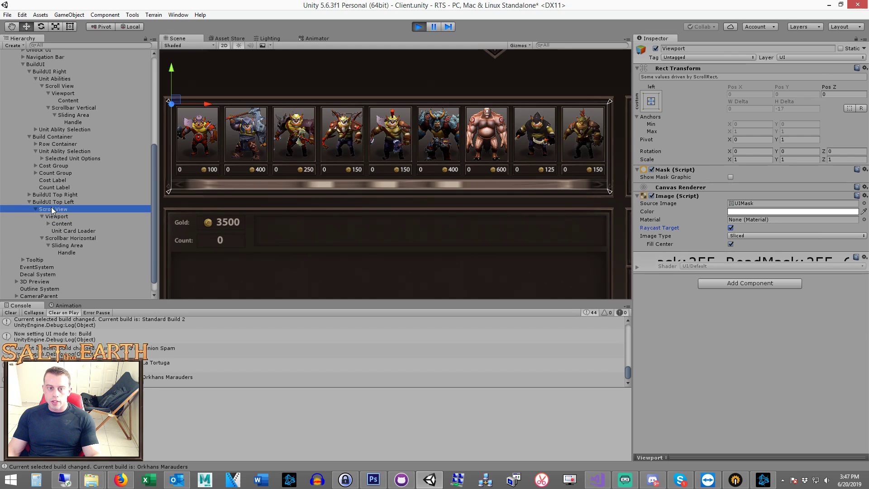
pyautogui.click(389, 146)
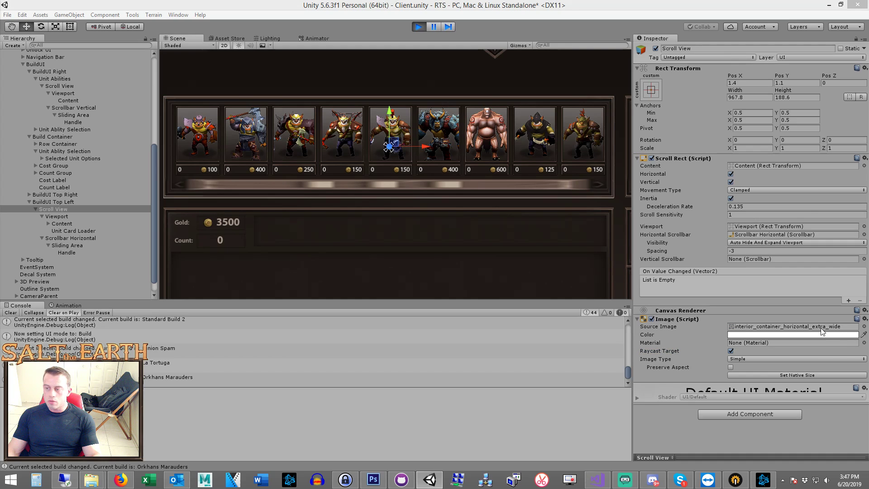
pyautogui.scroll(-2, 439, 224)
pyautogui.scroll(2, 439, 223)
# Step: Untick Raycast Target on BuildUI Top Left, the unit-card Scroll View and Viewport
pyautogui.click(77, 201)
pyautogui.click(72, 210)
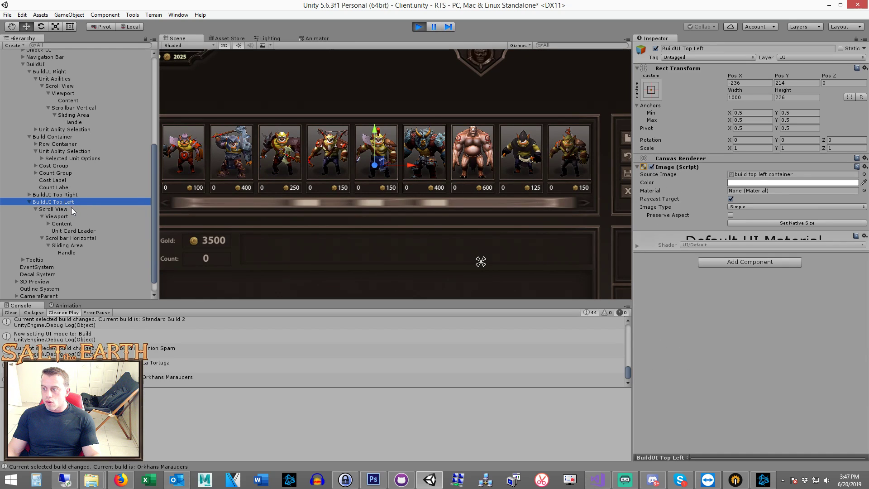
pyautogui.click(729, 199)
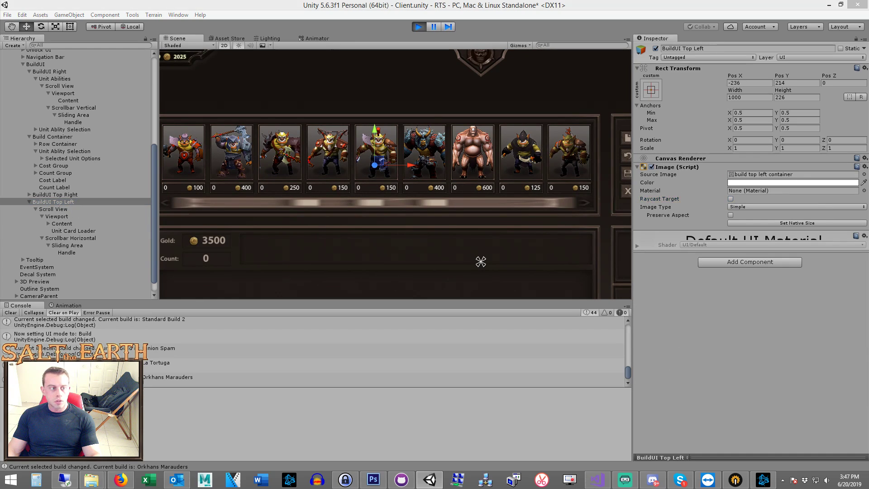
pyautogui.click(65, 210)
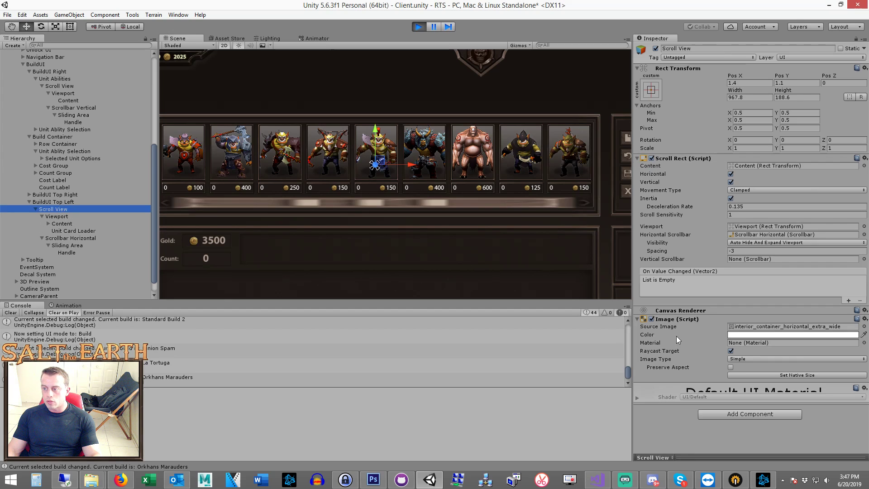
pyautogui.click(731, 350)
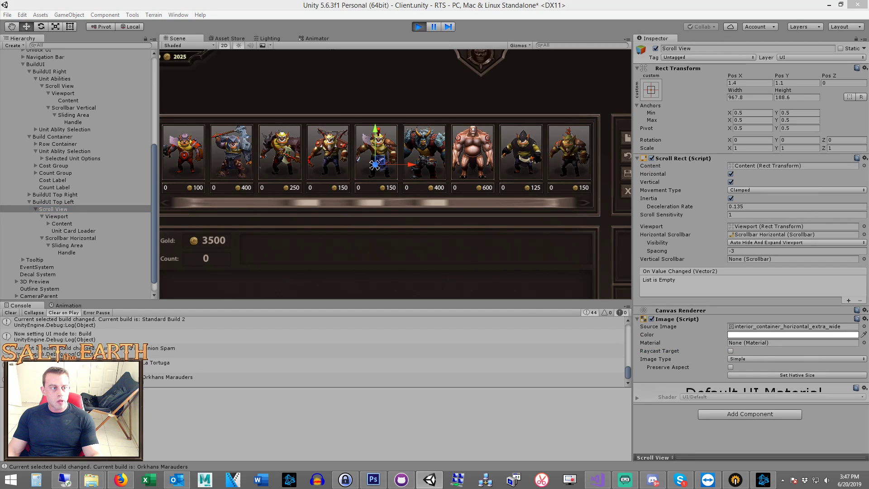
pyautogui.click(63, 217)
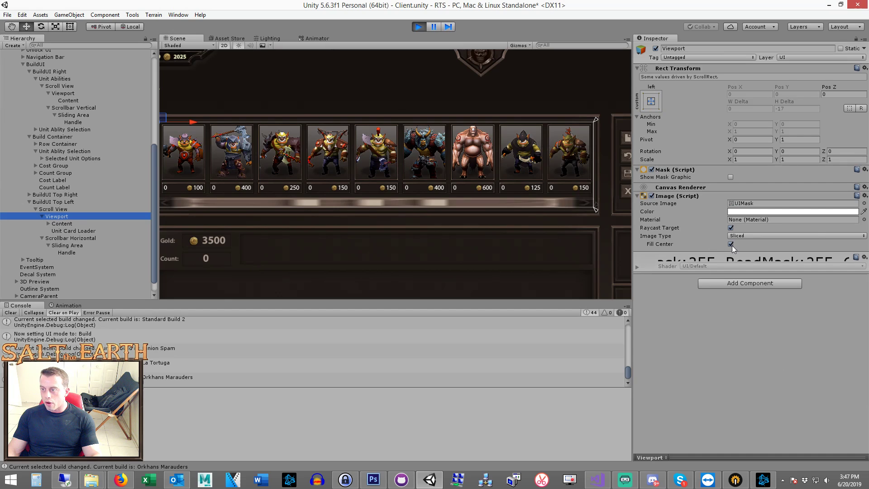
pyautogui.click(730, 228)
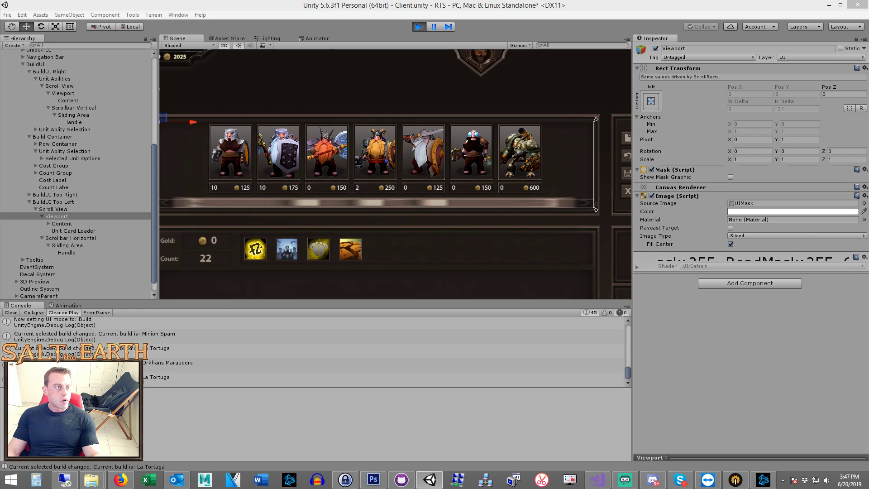
pyautogui.scroll(2, 437, 229)
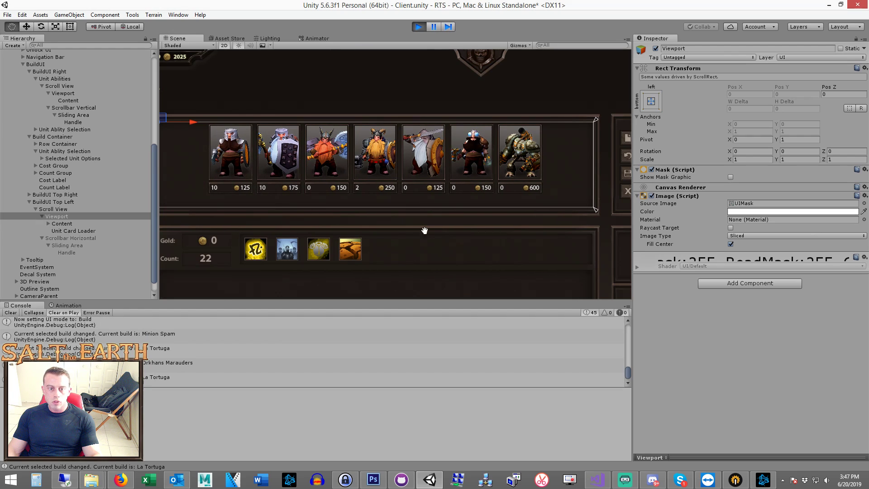
# Step: Re-enable Raycast Target on the unit-card Viewport after reviewing the card row
pyautogui.click(63, 208)
pyautogui.click(61, 223)
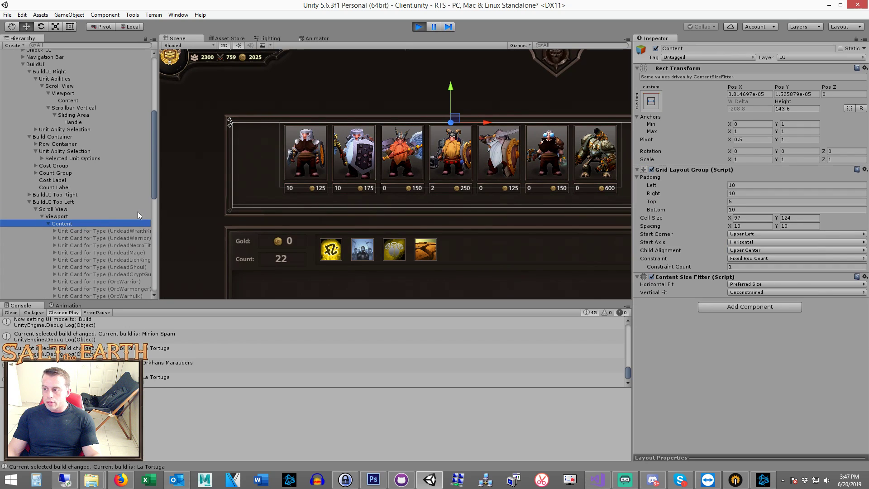
pyautogui.click(62, 219)
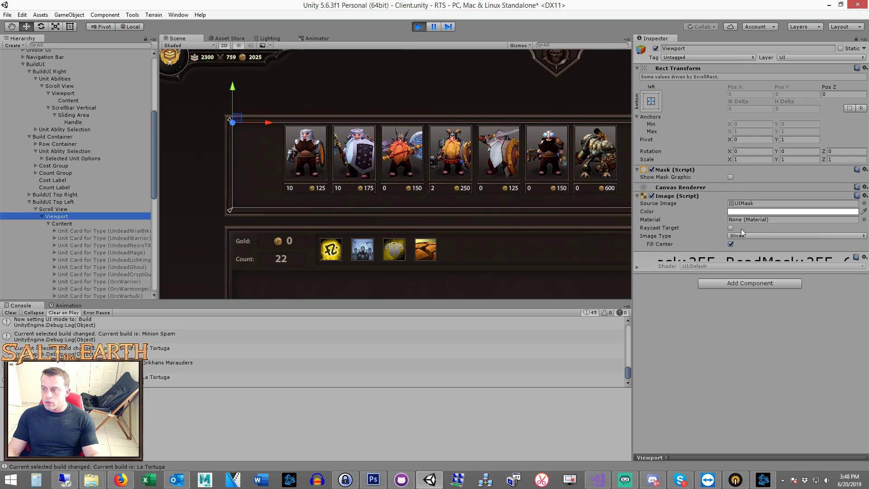
pyautogui.click(61, 209)
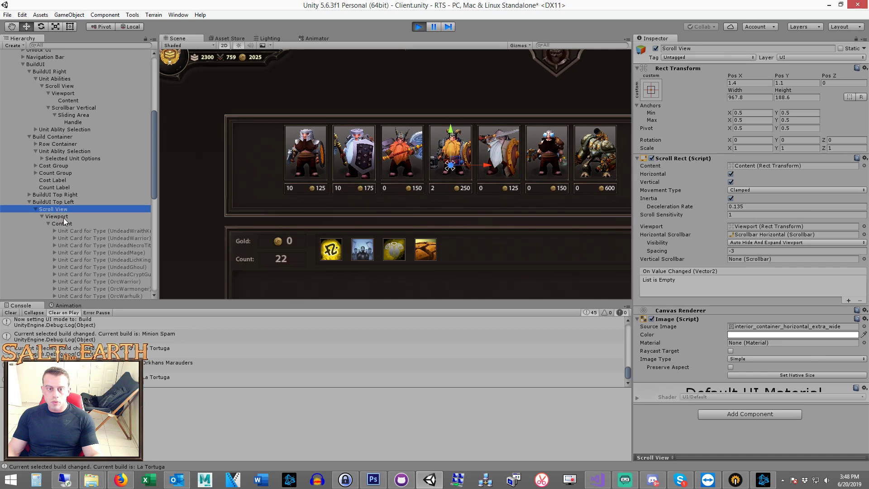
pyautogui.click(65, 214)
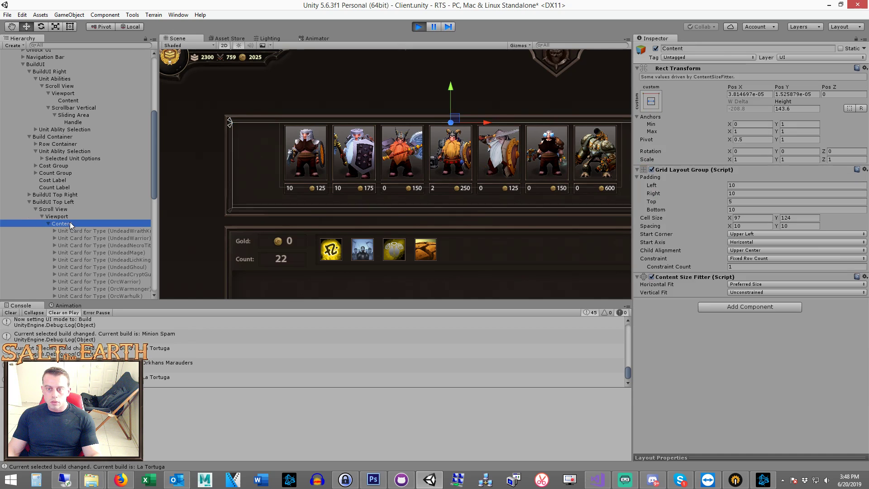
pyautogui.click(75, 216)
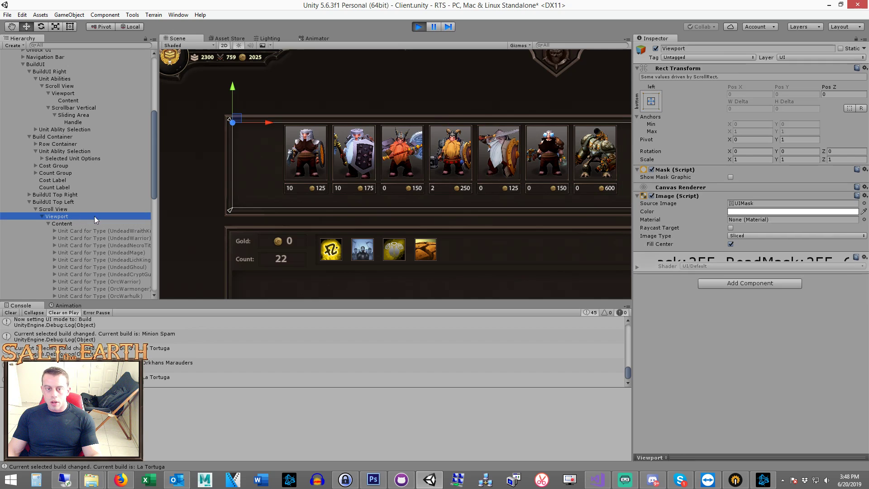
pyautogui.click(730, 227)
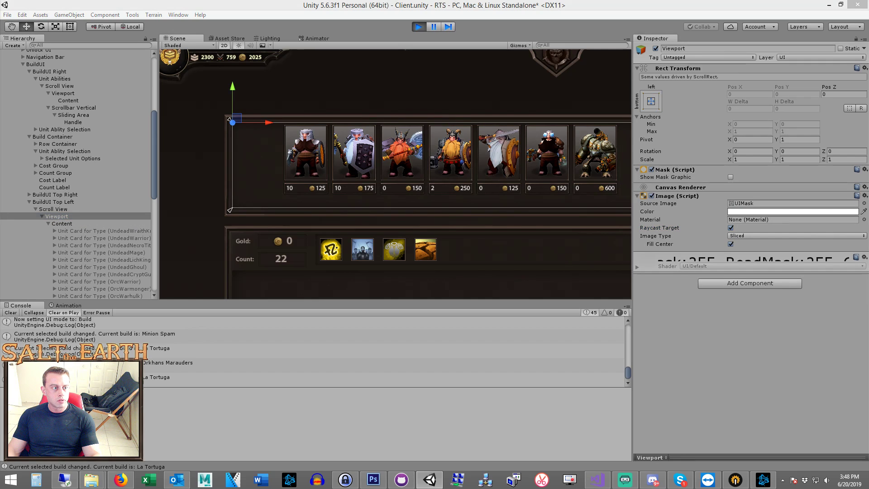
# Step: Re-enable Raycast Target on the Scroll View and BuildUI Top Left, showing its rect handles
pyautogui.click(77, 209)
pyautogui.click(731, 350)
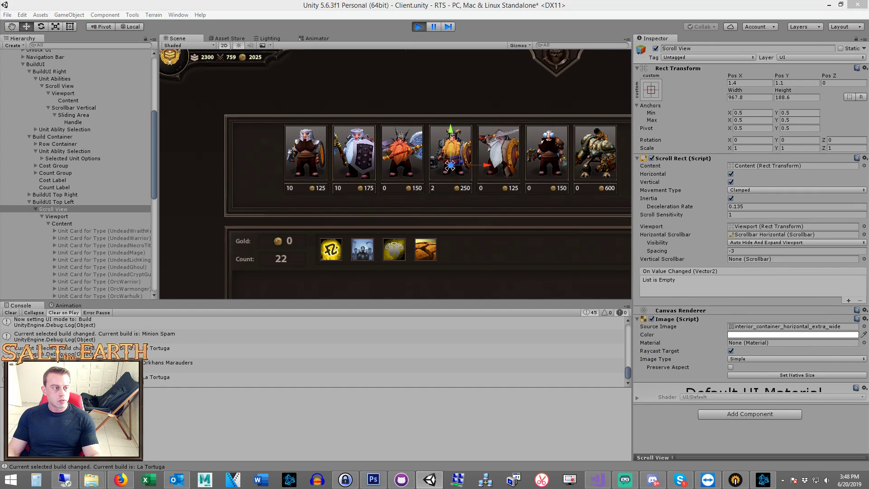
pyautogui.click(75, 201)
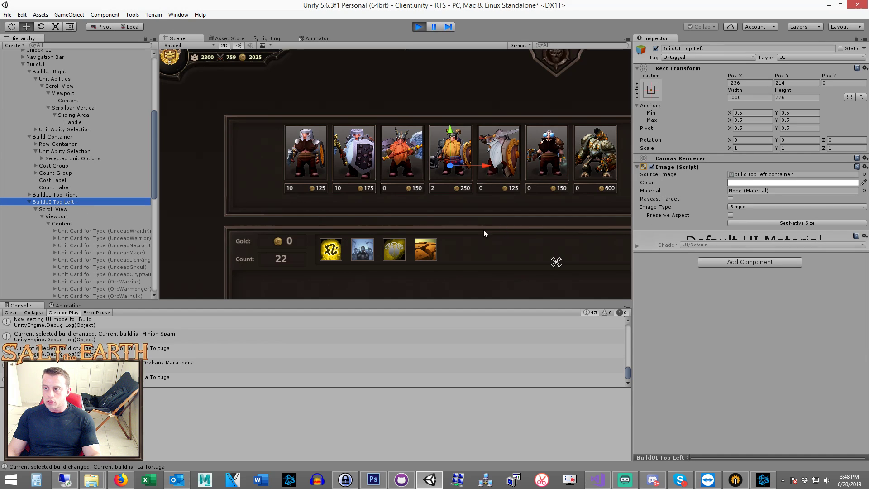
pyautogui.click(731, 199)
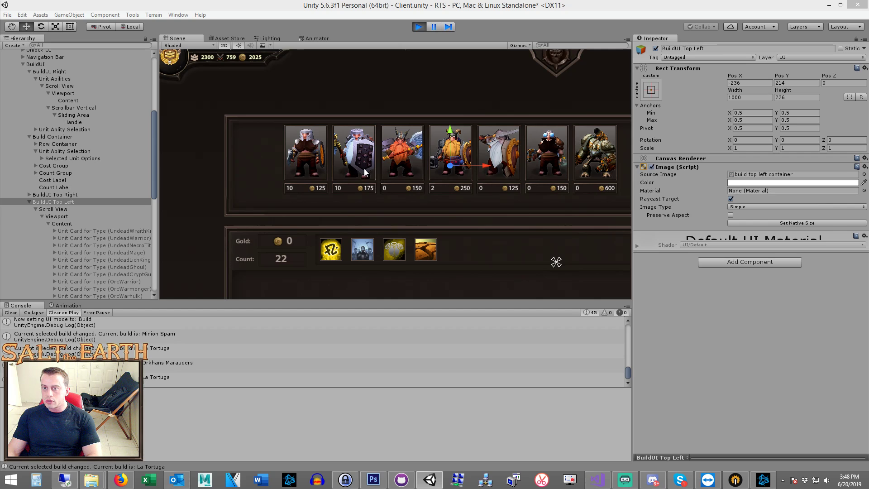
pyautogui.click(51, 203)
pyautogui.press('t')
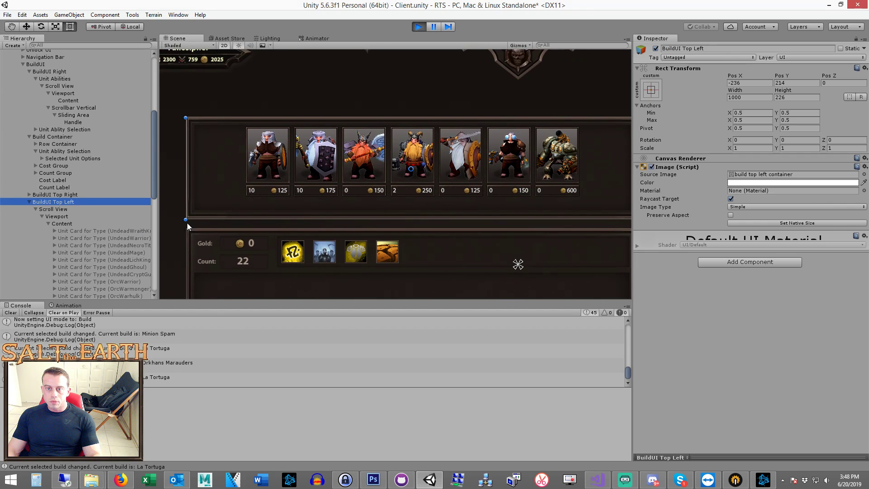
pyautogui.click(188, 223)
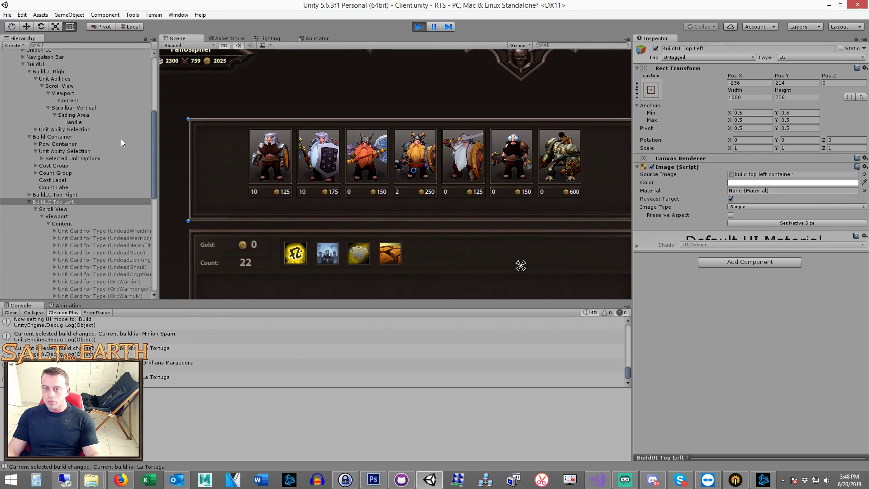
# Step: Disable the Viewport and Scroll View Image components, then frame Content in the scene
pyautogui.click(62, 209)
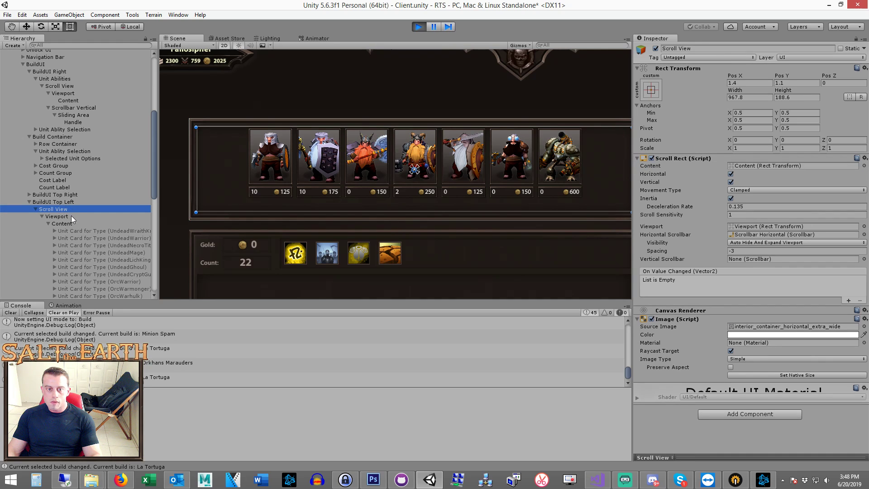
pyautogui.click(73, 223)
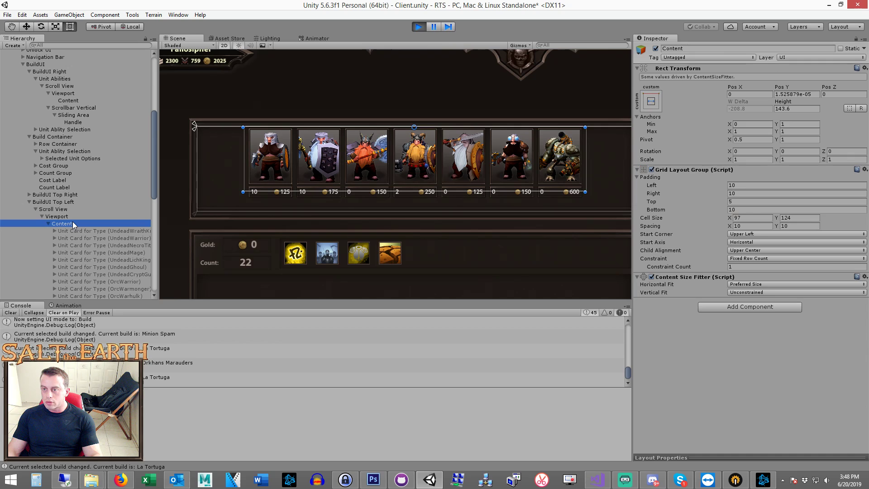
pyautogui.click(49, 224)
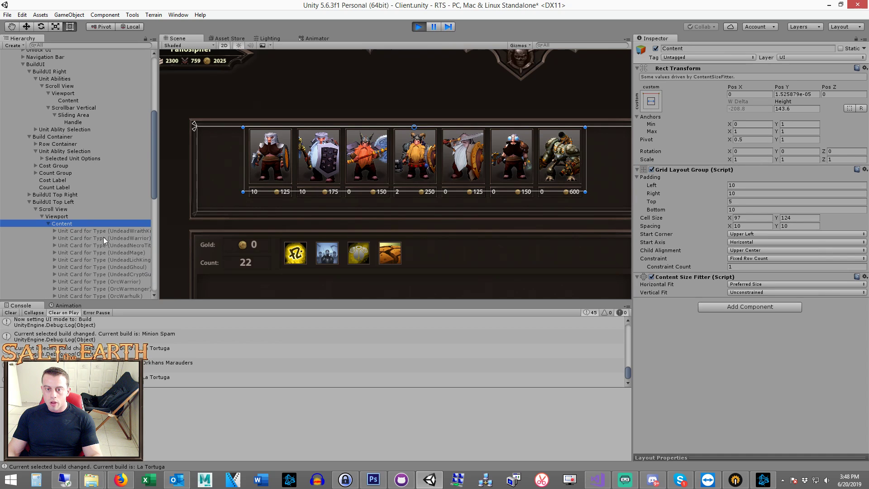
pyautogui.scroll(-3, 106, 231)
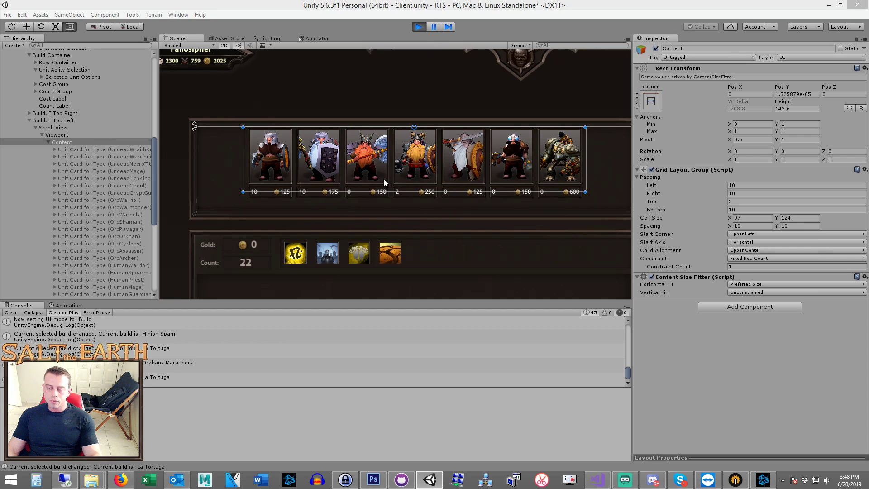
pyautogui.moveTo(383, 179)
pyautogui.mouseDown(button='middle')
pyautogui.moveTo(384, 203)
pyautogui.moveTo(346, 157)
pyautogui.mouseUp(button='middle')
pyautogui.scroll(2, 384, 203)
pyautogui.scroll(-2, 346, 157)
pyautogui.click(73, 137)
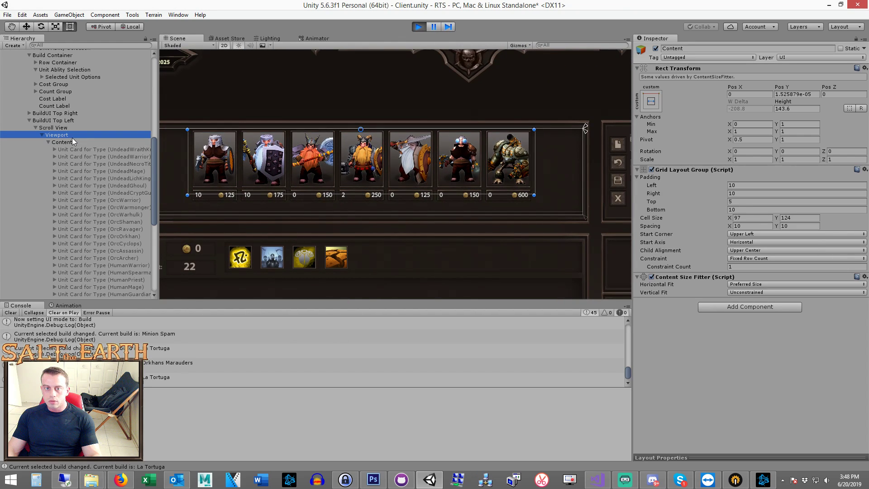
pyautogui.click(653, 197)
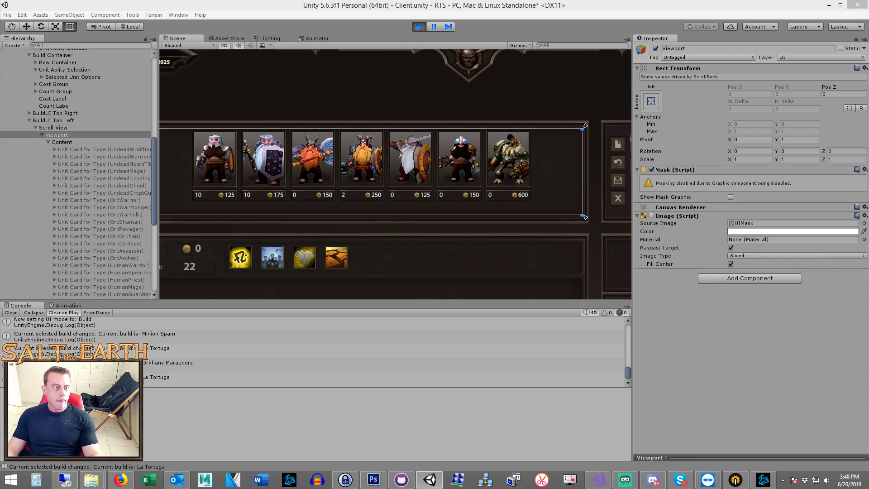
pyautogui.click(63, 128)
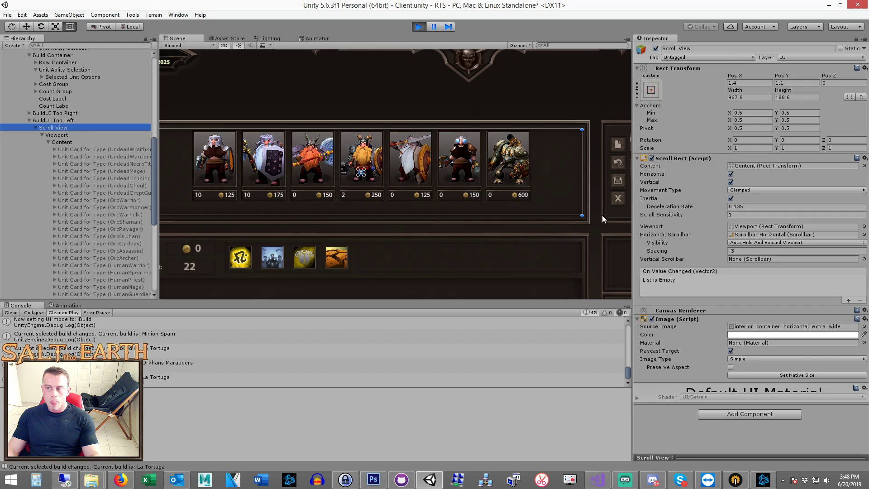
pyautogui.click(651, 318)
pyautogui.click(468, 270)
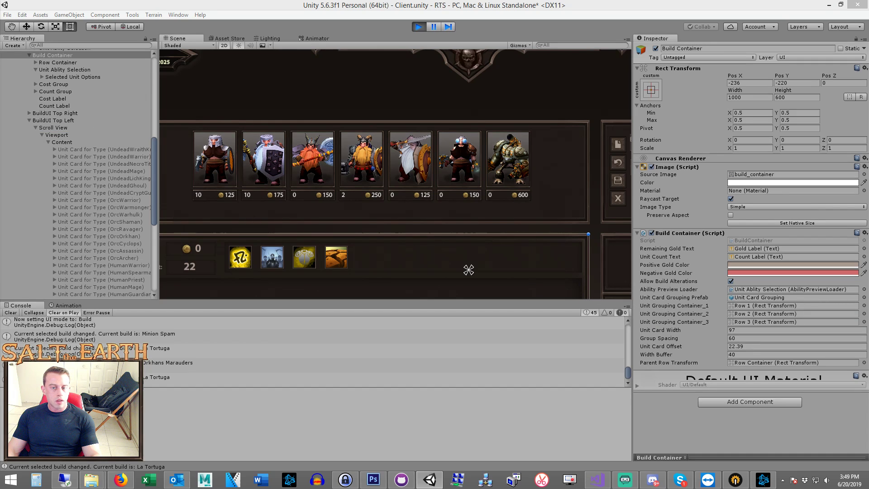
pyautogui.click(59, 121)
pyautogui.click(60, 128)
pyautogui.press('f')
# Step: Drag Content to the hierarchy top and raise it, then restart the game
pyautogui.click(59, 142)
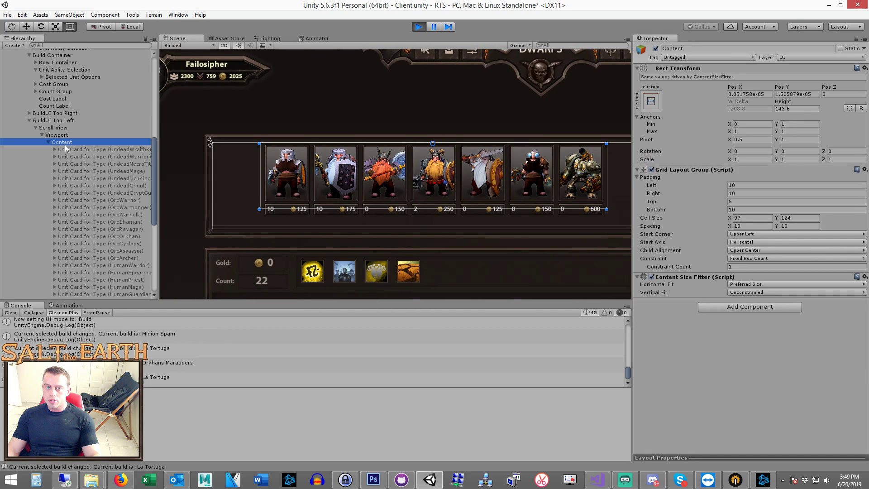
pyautogui.moveTo(64, 145); pyautogui.dragTo(66, 119)
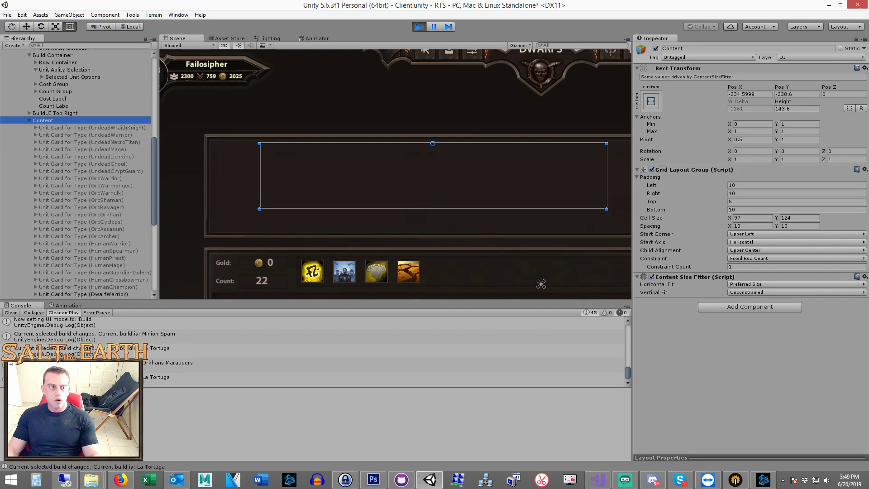
pyautogui.press('w')
pyautogui.moveTo(430, 120); pyautogui.dragTo(433, 62)
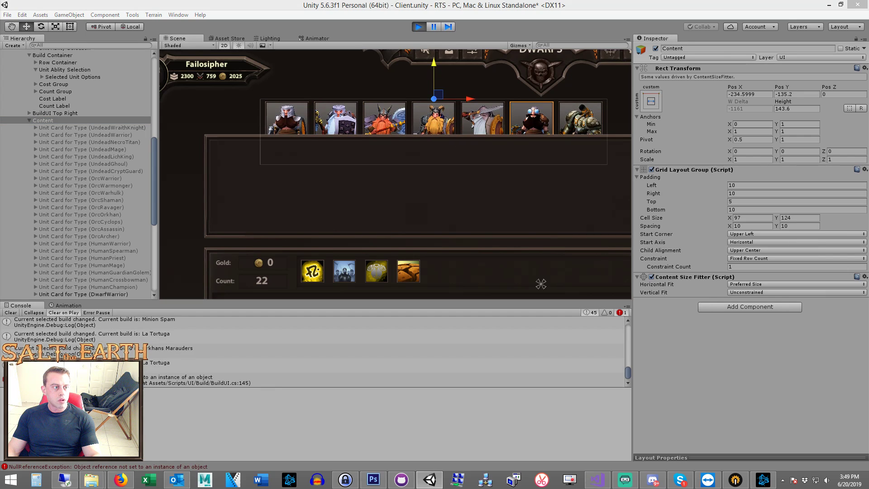
pyautogui.click(85, 135)
pyautogui.click(417, 27)
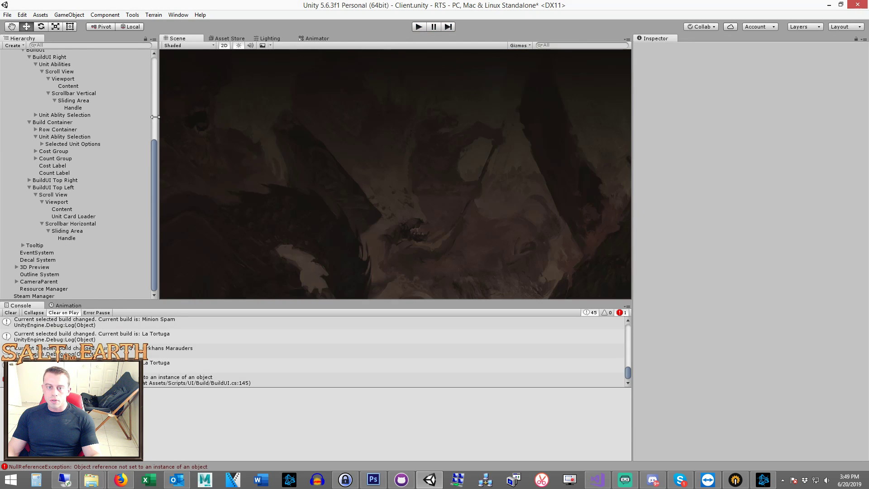
pyautogui.click(420, 27)
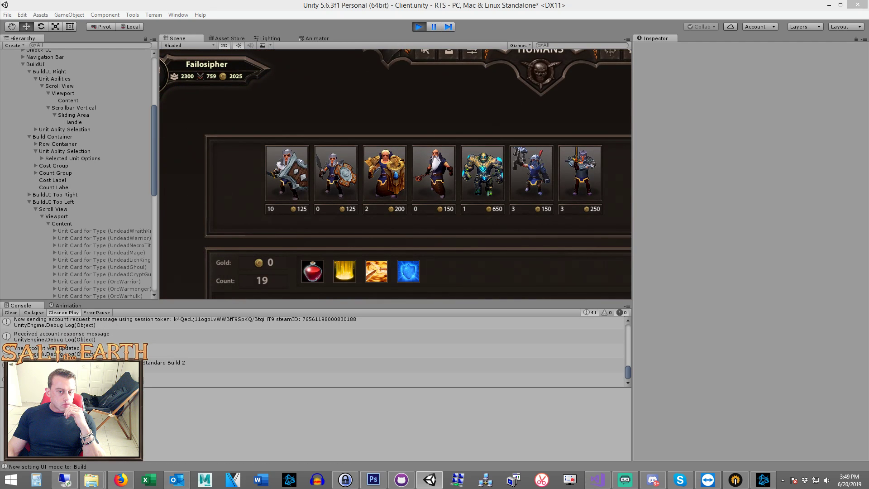
# Step: Untick Viewport's Raycast Target and Image component, and disable the Scroll View's Image
pyautogui.click(98, 224)
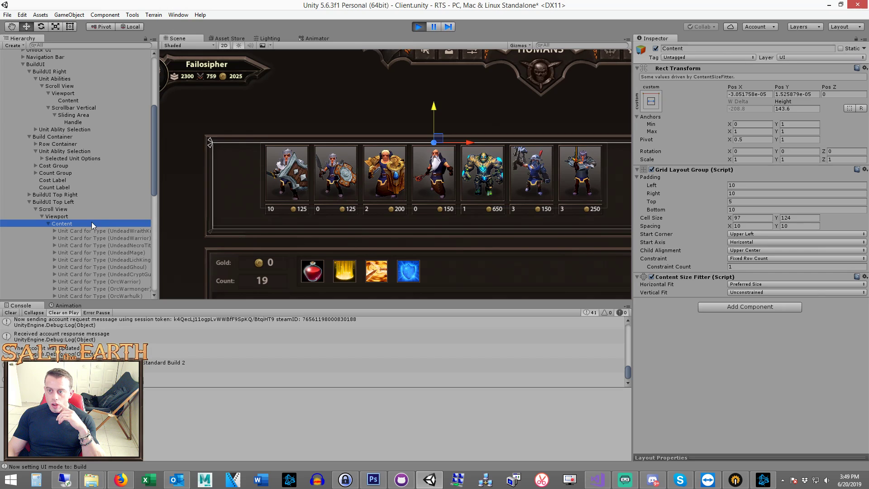
pyautogui.click(56, 215)
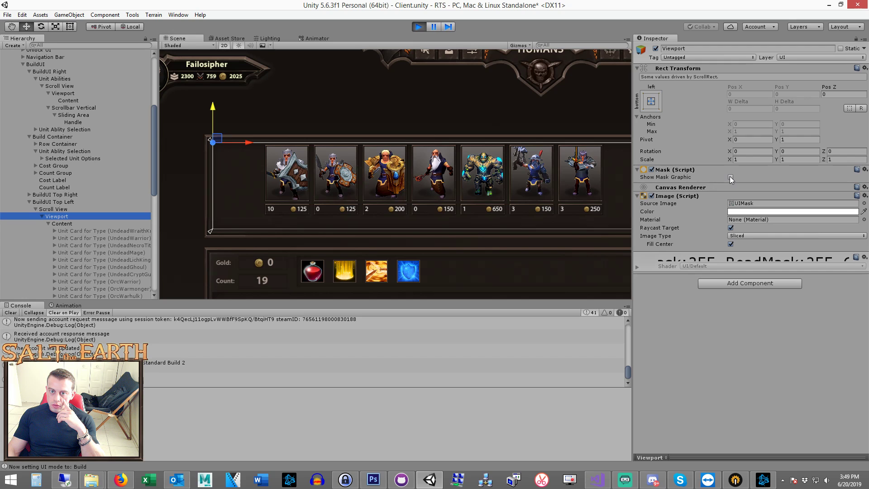
pyautogui.scroll(-2, 495, 221)
pyautogui.scroll(-1, 417, 209)
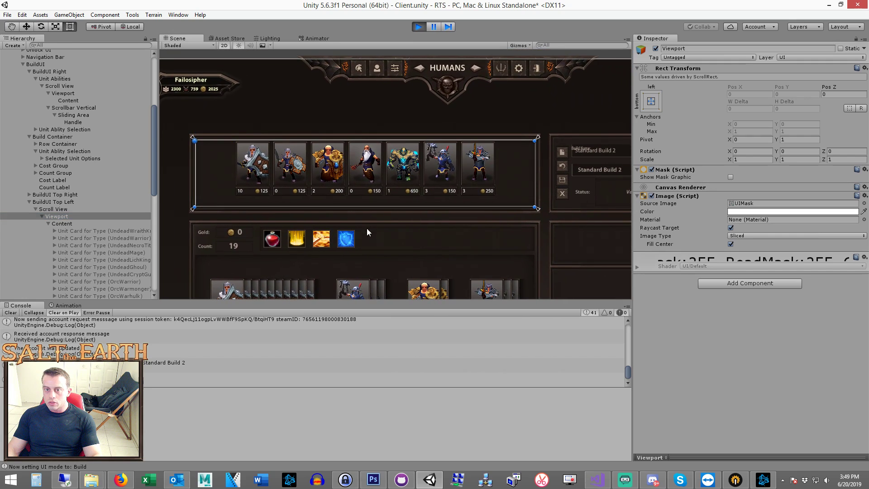
pyautogui.moveTo(367, 232); pyautogui.dragTo(458, 222, button='middle')
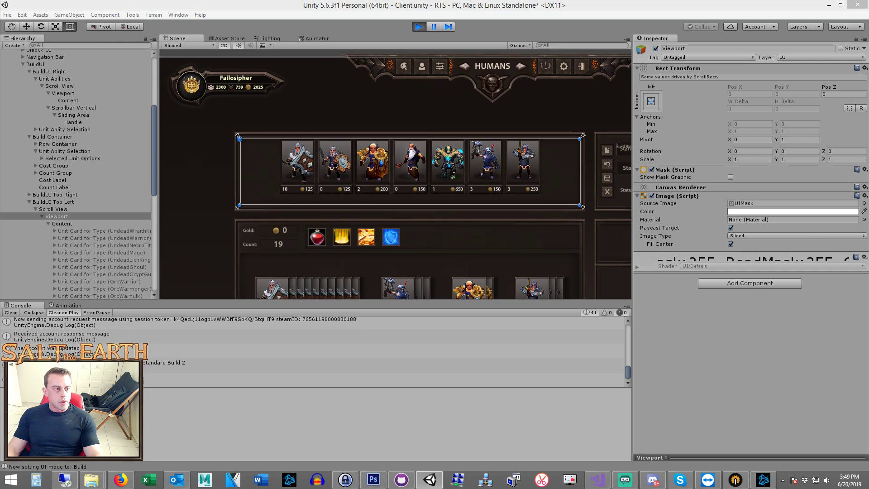
pyautogui.click(730, 228)
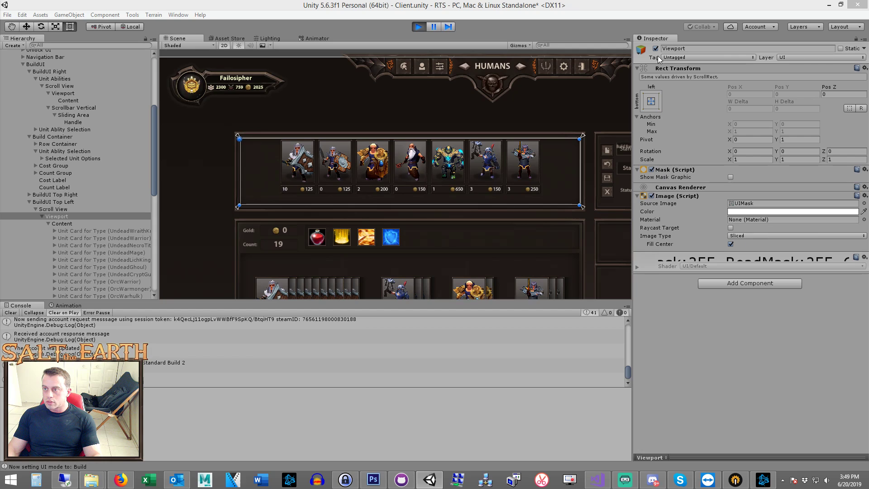
pyautogui.click(653, 195)
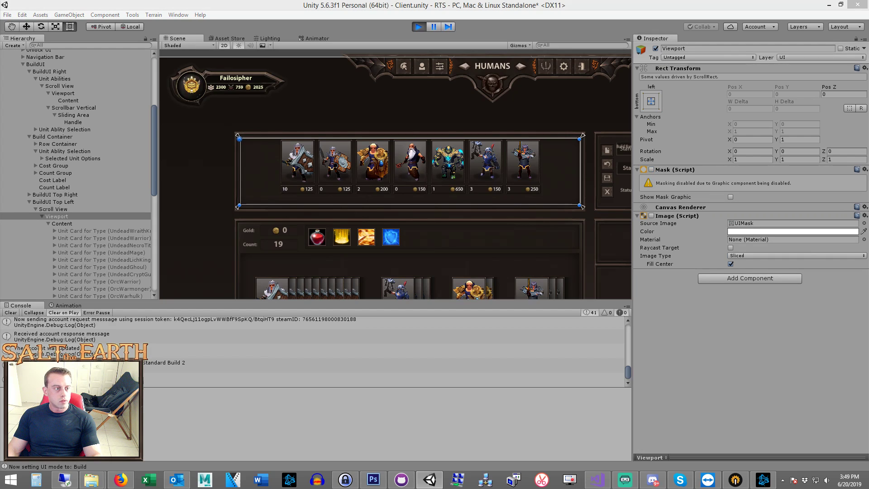
pyautogui.click(86, 208)
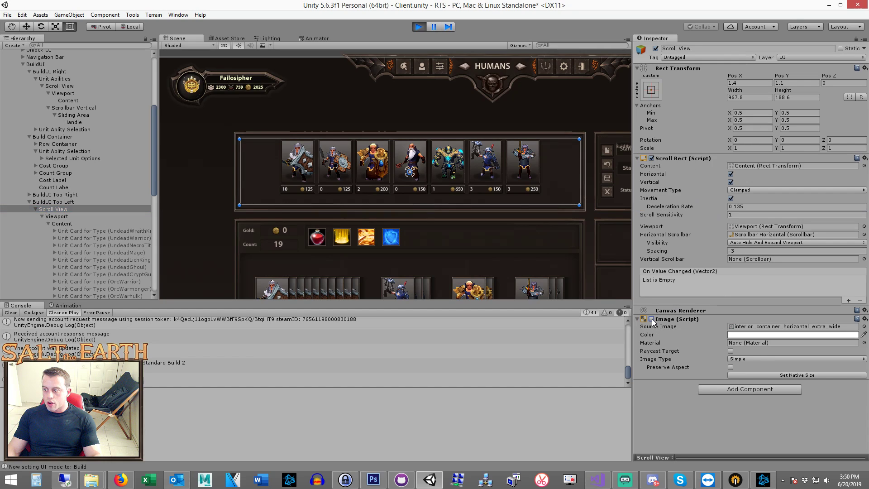
pyautogui.click(651, 318)
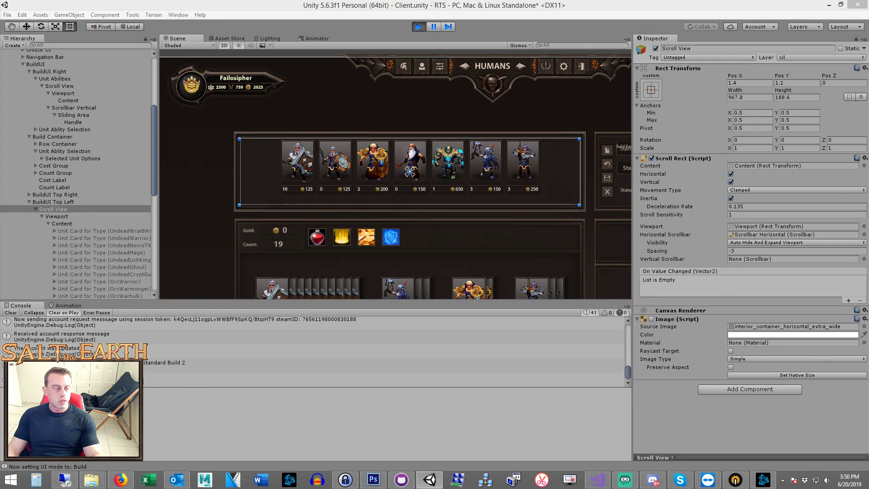
# Step: Start re-parenting Content and stop BuildUI Top Left from receiving raycasts
pyautogui.click(67, 223)
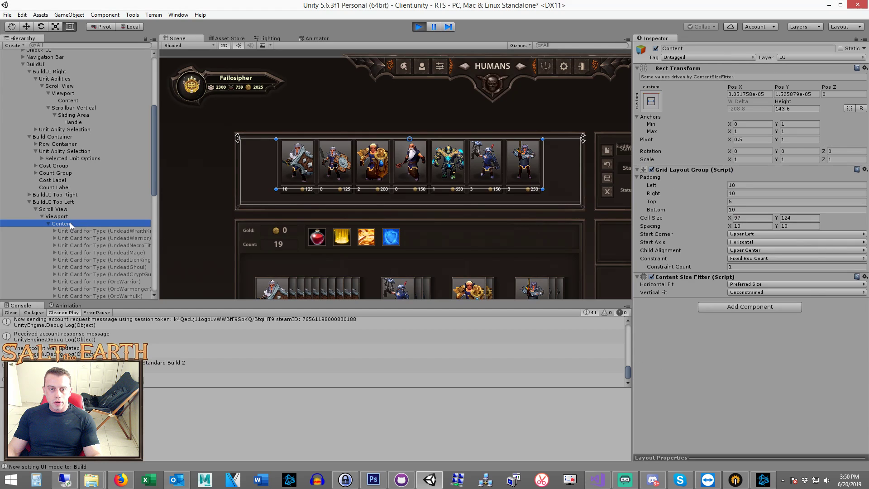
pyautogui.moveTo(67, 225); pyautogui.dragTo(68, 214)
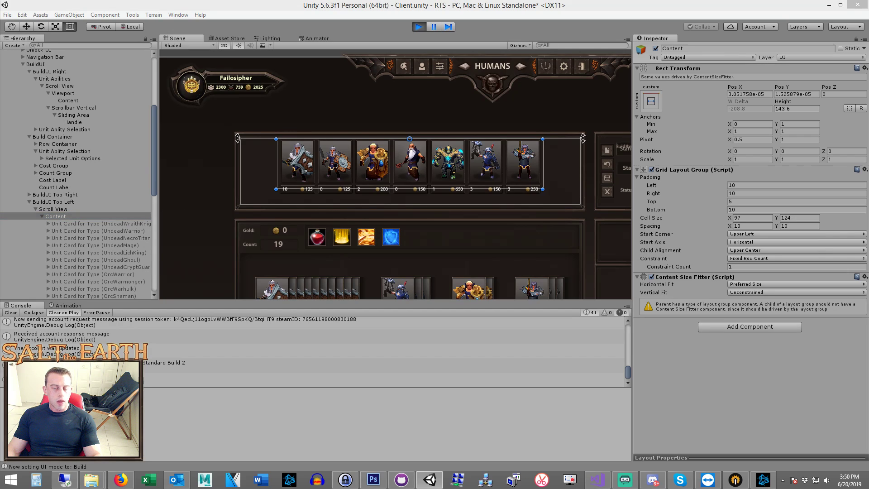
pyautogui.moveTo(55, 216); pyautogui.dragTo(58, 206)
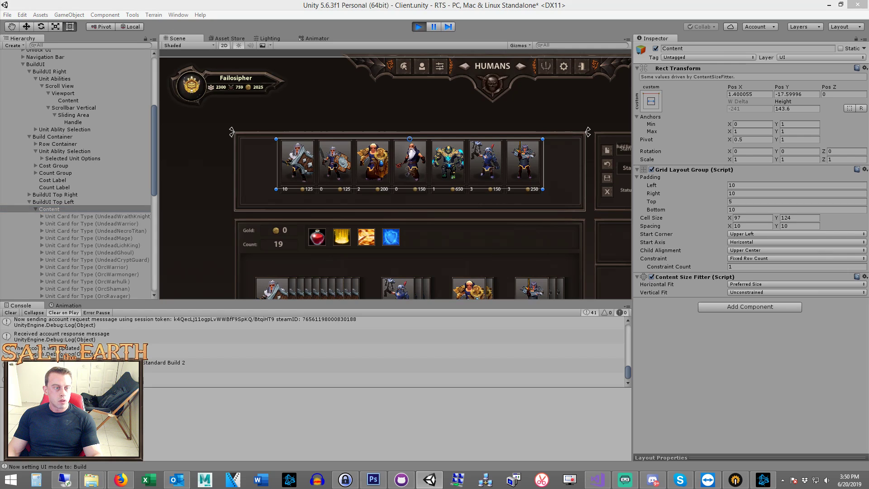
pyautogui.click(60, 203)
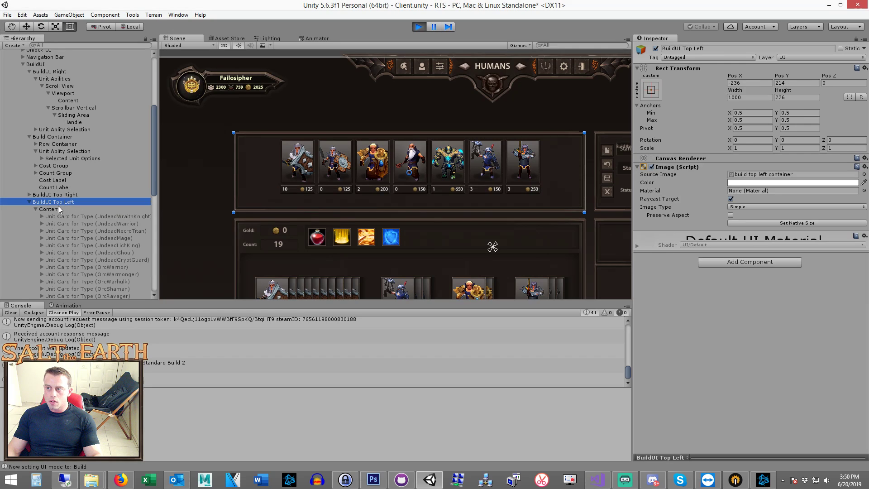
pyautogui.click(731, 198)
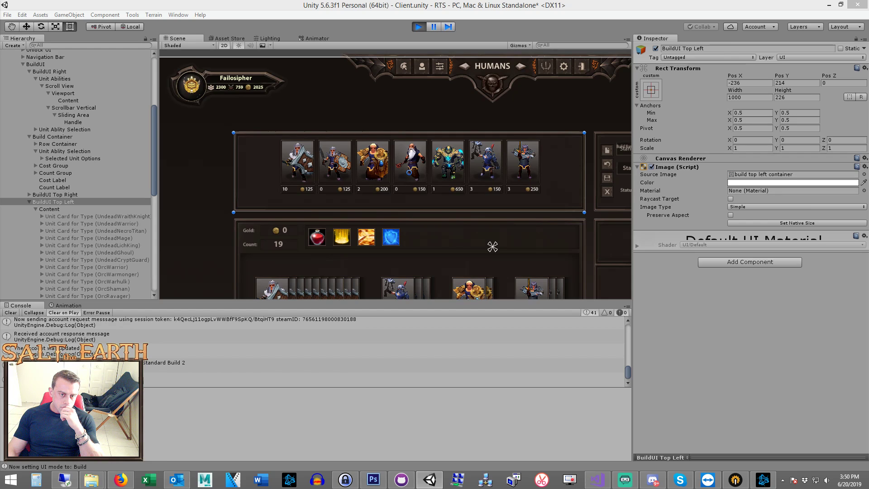
# Step: Move Content out of BuildUI Top Left, shift it upward, then drop it back under the panel
pyautogui.moveTo(65, 209); pyautogui.dragTo(64, 199)
pyautogui.press('w')
pyautogui.moveTo(415, 105); pyautogui.dragTo(410, 73)
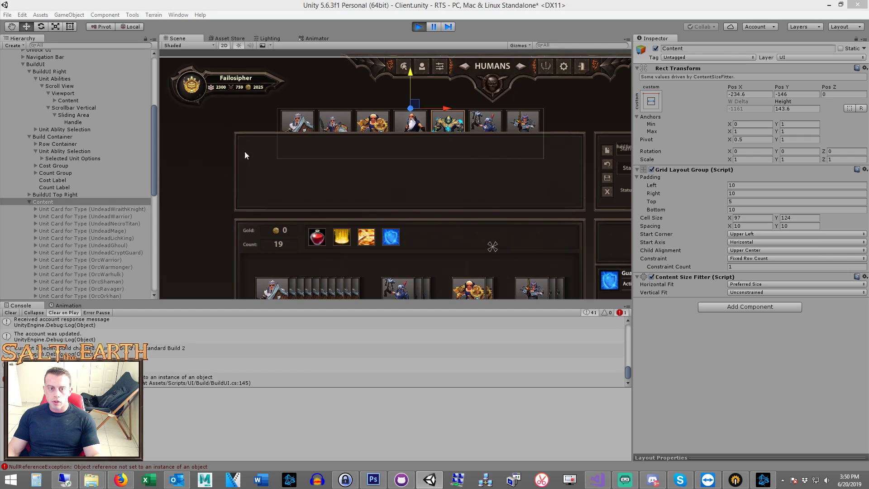
pyautogui.moveTo(342, 173); pyautogui.dragTo(348, 204, button='middle')
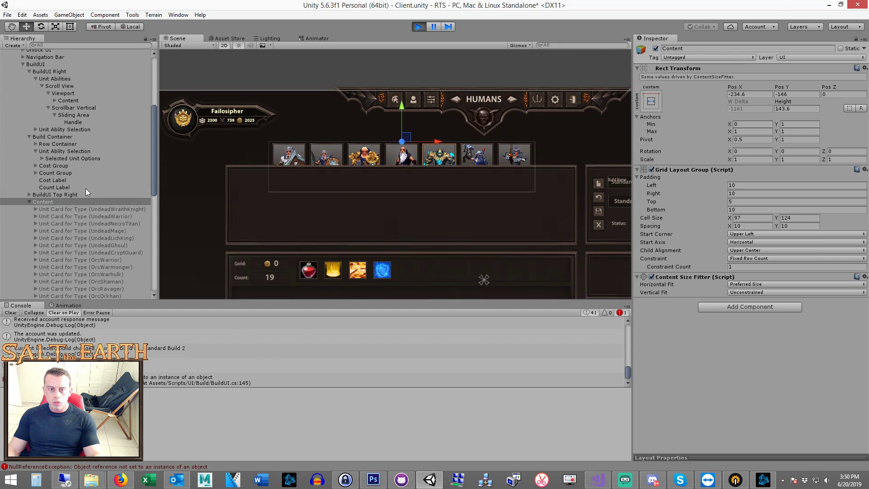
pyautogui.click(52, 201)
pyautogui.scroll(-5, 62, 204)
pyautogui.scroll(3, 57, 197)
pyautogui.click(28, 148)
pyautogui.click(58, 193)
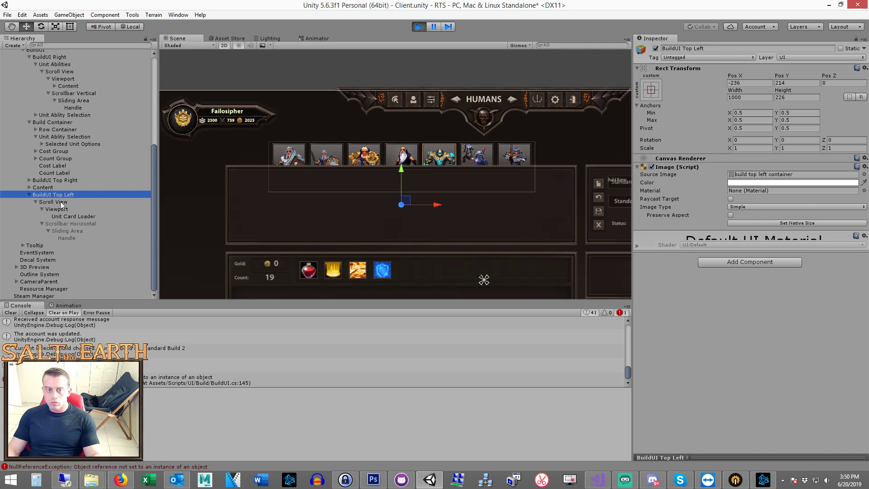
pyautogui.moveTo(48, 187); pyautogui.dragTo(68, 195)
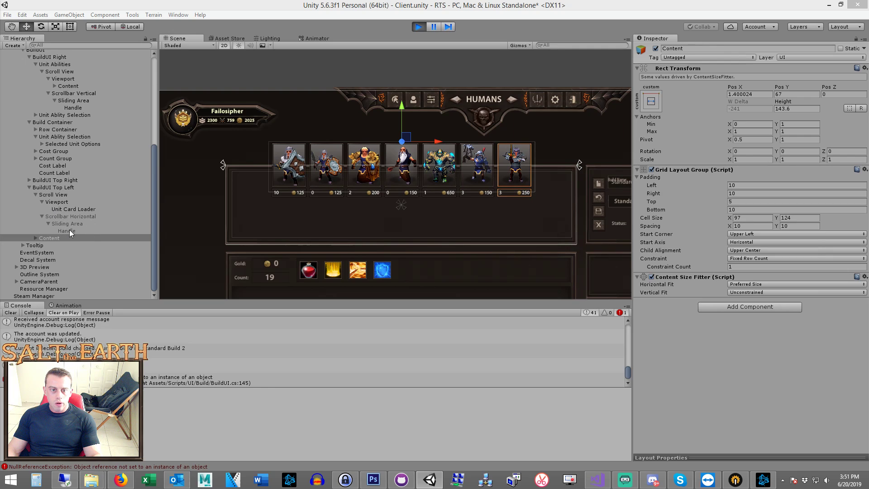
# Step: Nest Content inside Viewport, select Scrollbar Horizontal, and stop the game
pyautogui.click(65, 200)
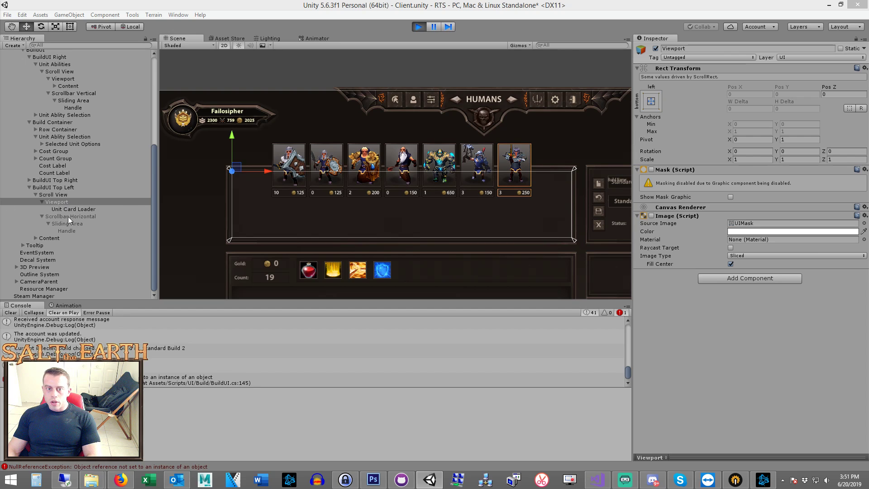
pyautogui.click(42, 216)
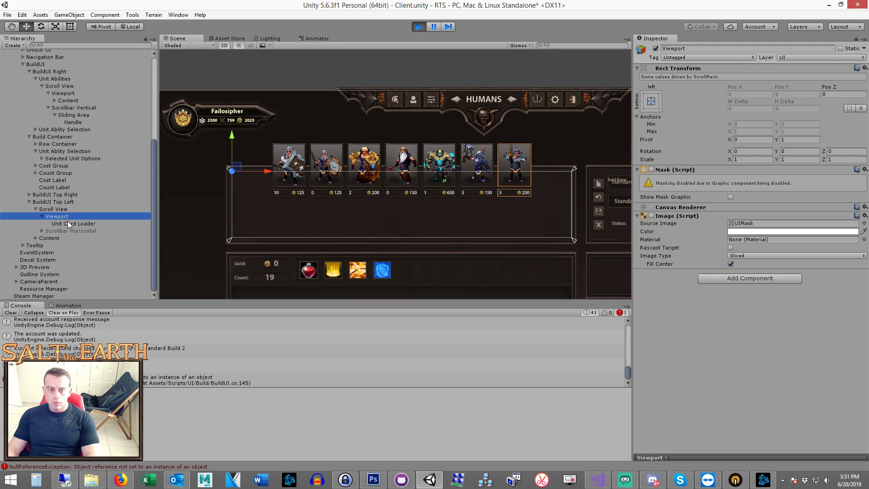
pyautogui.moveTo(58, 238); pyautogui.dragTo(71, 215)
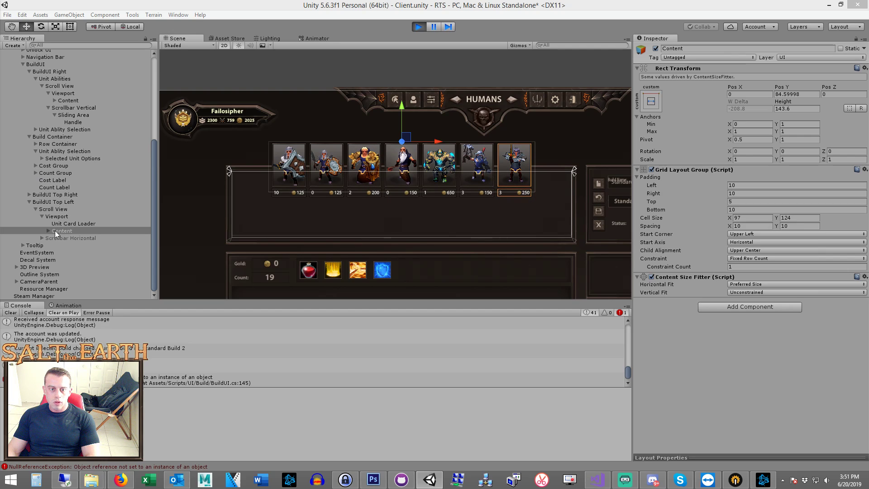
pyautogui.click(43, 217)
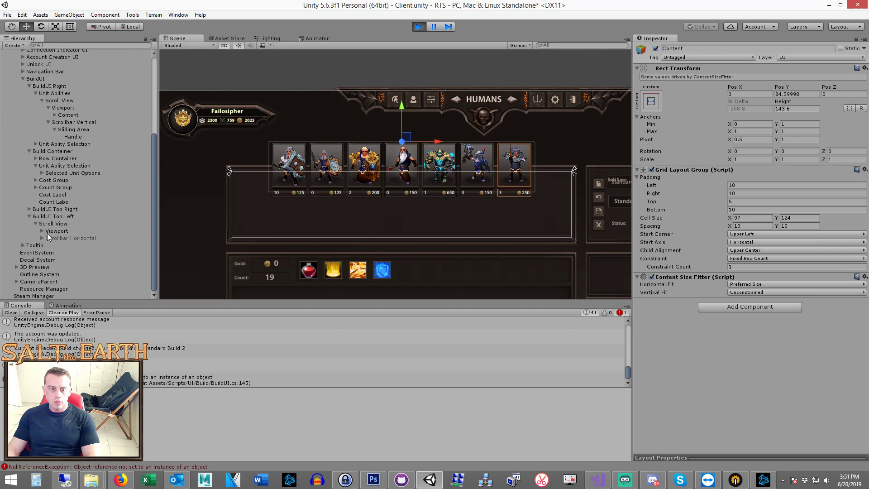
pyautogui.click(59, 237)
pyautogui.moveTo(59, 236); pyautogui.dragTo(63, 229)
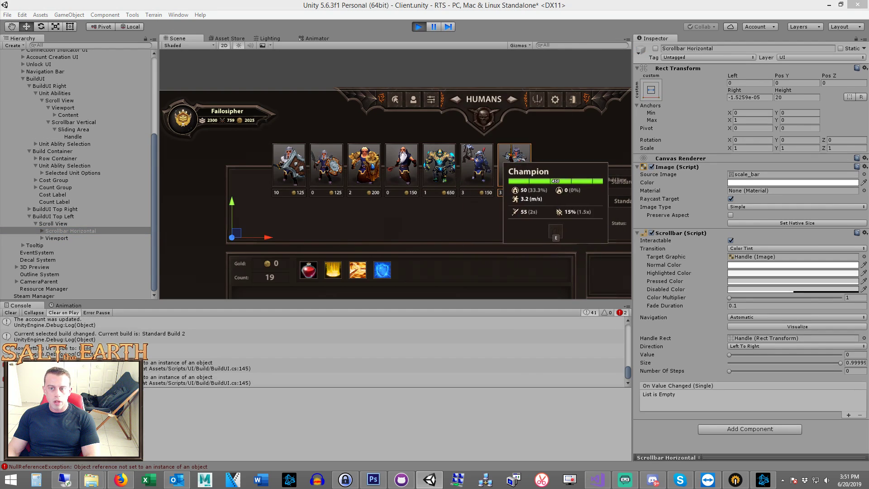
pyautogui.click(417, 28)
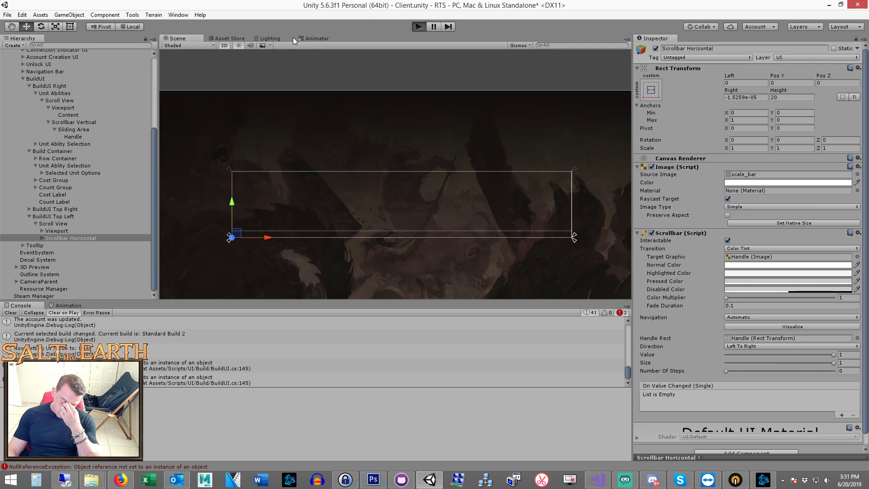
# Step: Enter Play mode with Ctrl+P to reload the Humans build screen
pyautogui.hotkey('ctrl', 'p')
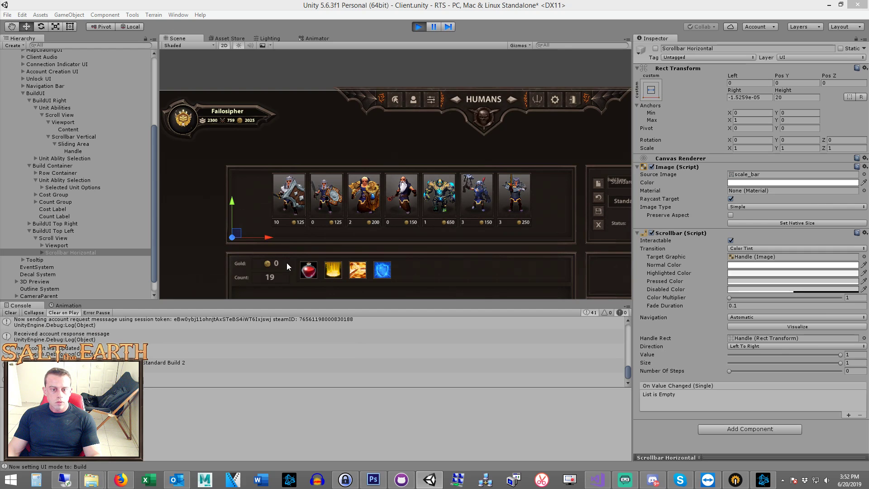
# Step: Order Scrollbar Horizontal above Viewport and set Content's Vertical Fit to Preferred Size
pyautogui.click(44, 252)
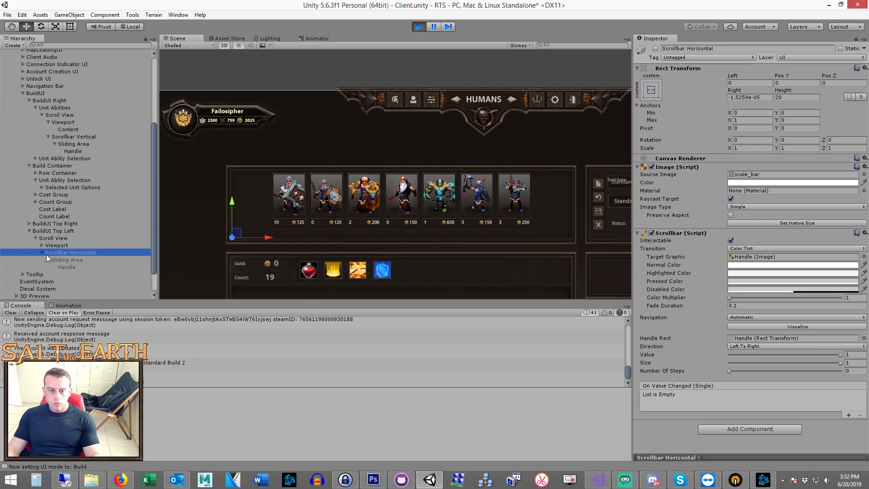
pyautogui.scroll(2, 68, 259)
pyautogui.scroll(-3, 57, 257)
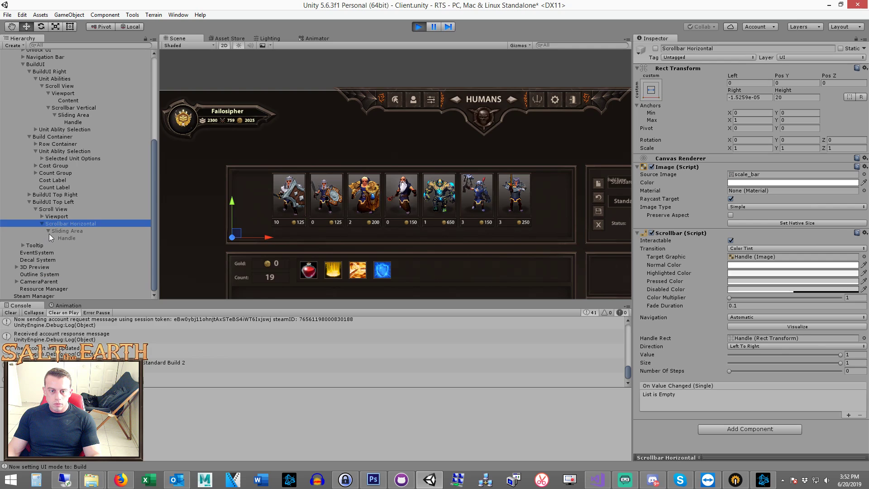
pyautogui.moveTo(59, 223); pyautogui.dragTo(65, 213)
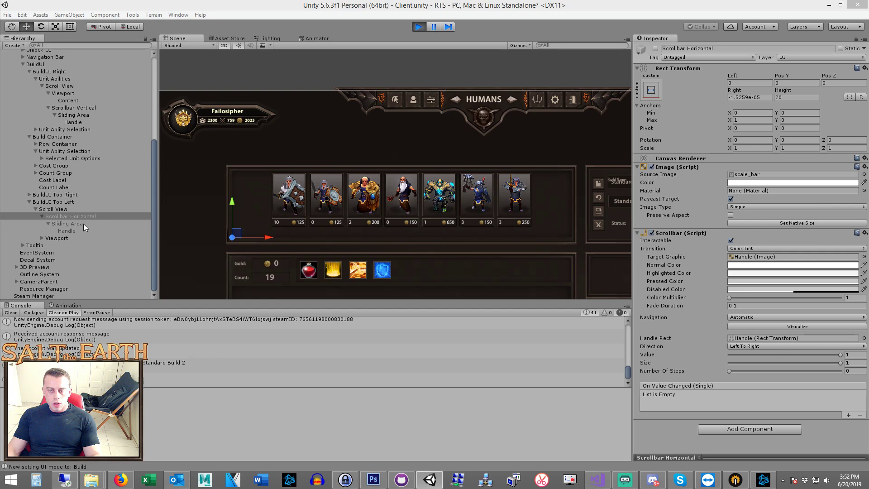
pyautogui.click(44, 215)
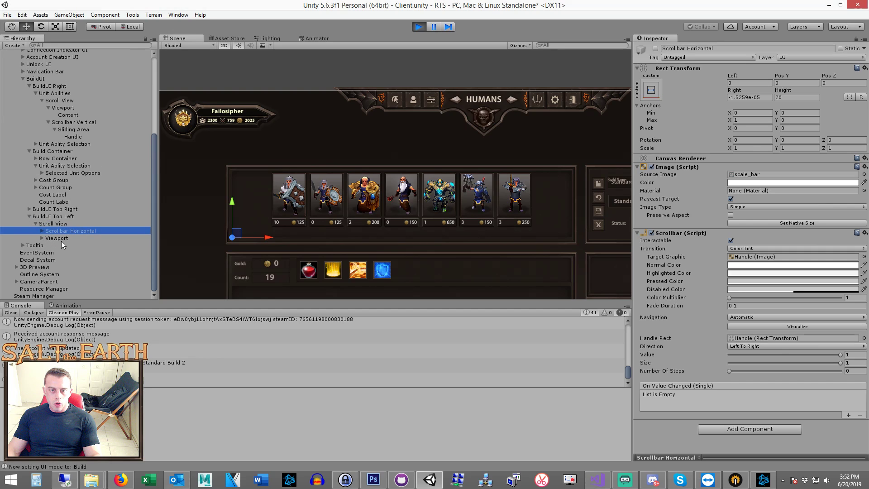
pyautogui.click(59, 239)
pyautogui.scroll(3, 305, 214)
pyautogui.click(43, 237)
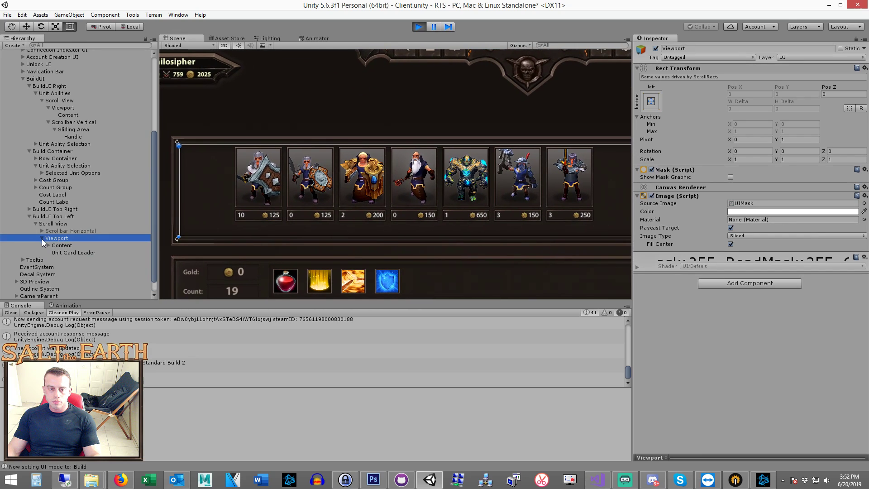
pyautogui.click(60, 246)
pyautogui.click(66, 238)
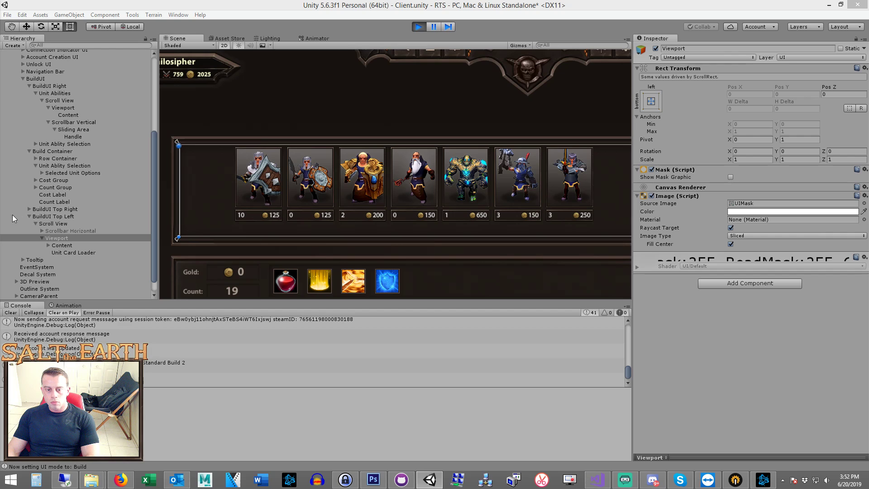
pyautogui.click(68, 244)
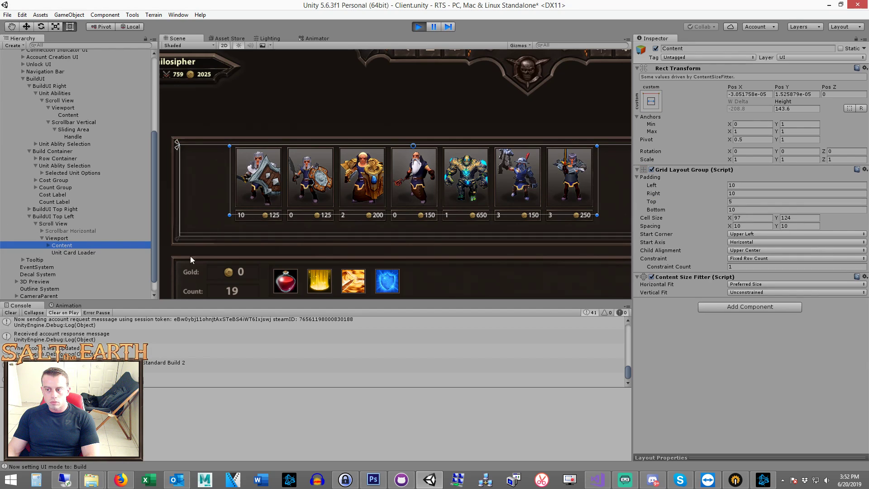
pyautogui.click(759, 292)
pyautogui.click(754, 318)
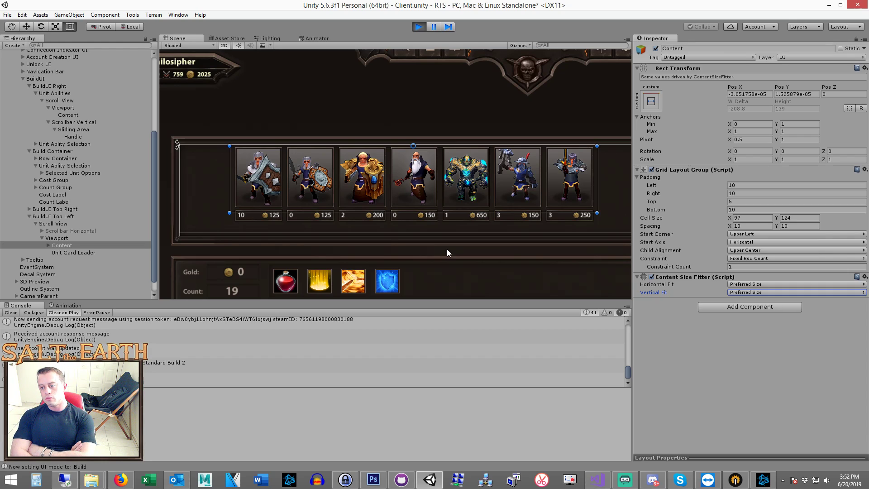
# Step: Move the unit-card Content row upward within the panel with the Move gizmo
pyautogui.click(57, 237)
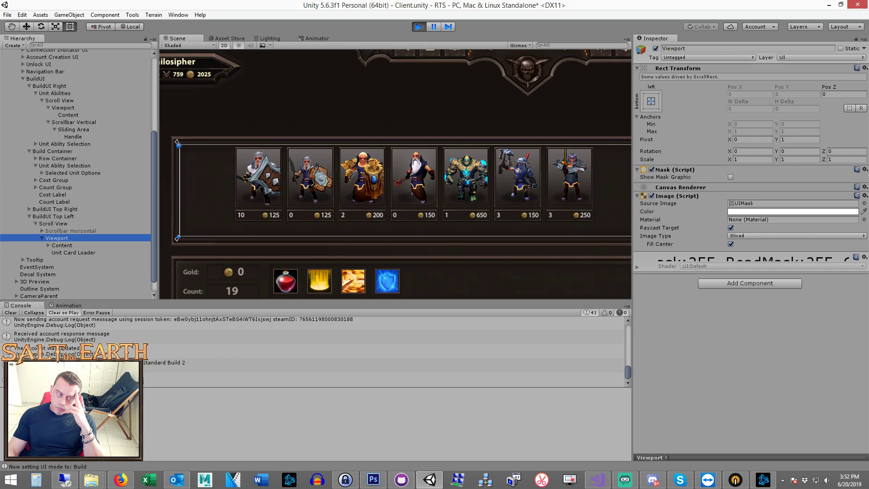
pyautogui.click(72, 244)
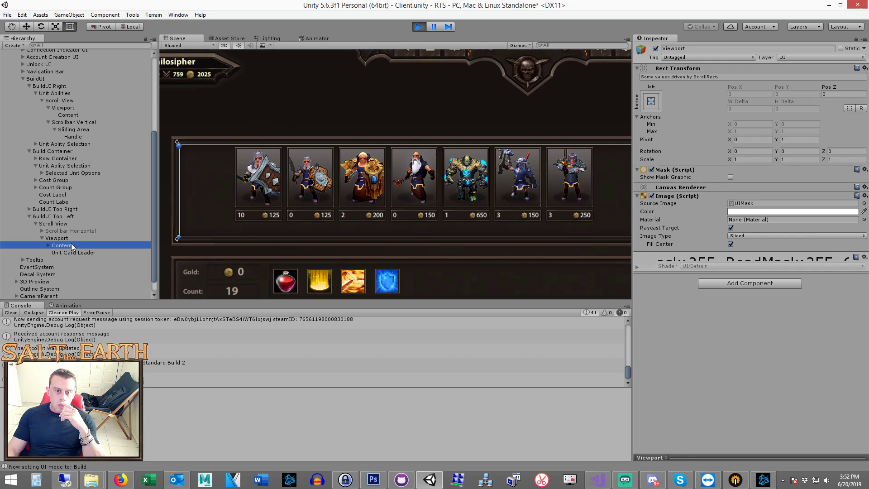
pyautogui.moveTo(417, 124); pyautogui.dragTo(411, 76)
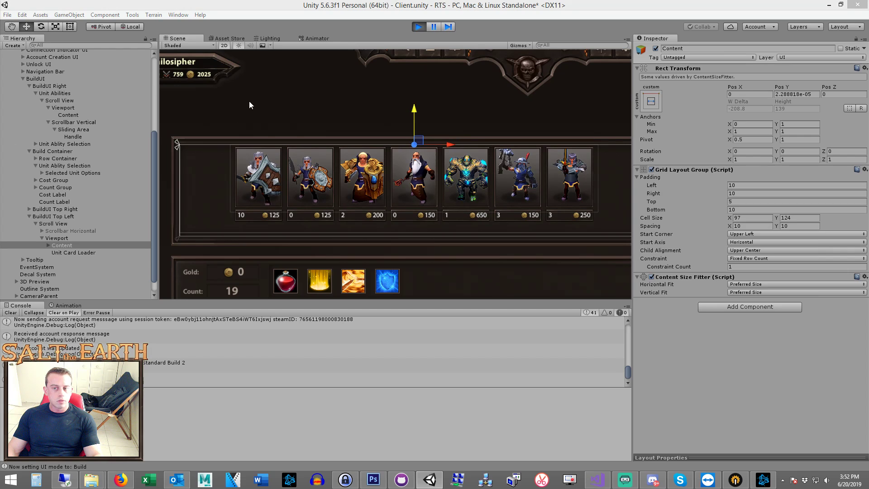
pyautogui.moveTo(415, 113); pyautogui.dragTo(418, 73)
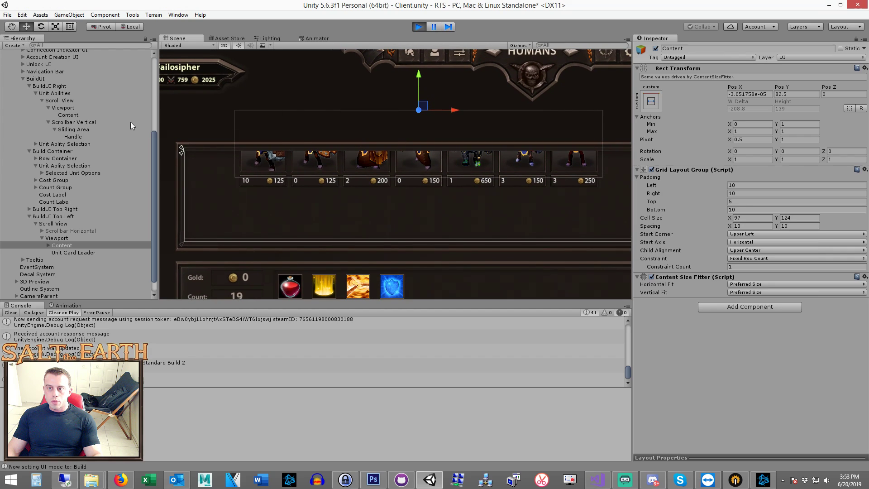
# Step: Turn off Raycast Target on the Viewport's Image, then check Content and Scroll View
pyautogui.click(72, 239)
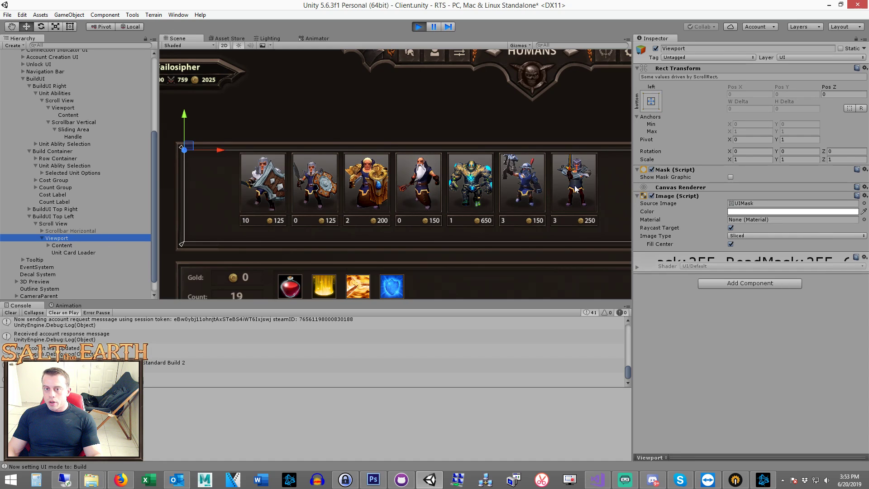
pyautogui.press('t')
pyautogui.moveTo(561, 211); pyautogui.dragTo(529, 211, button='middle')
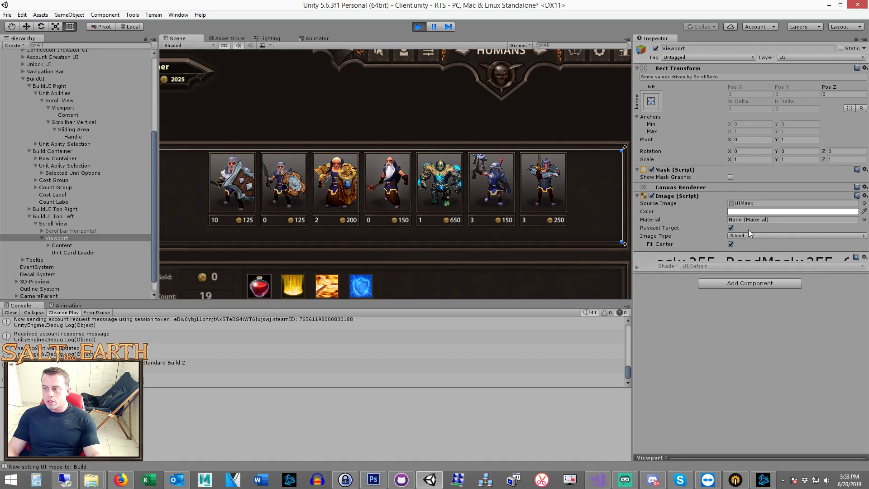
pyautogui.click(730, 228)
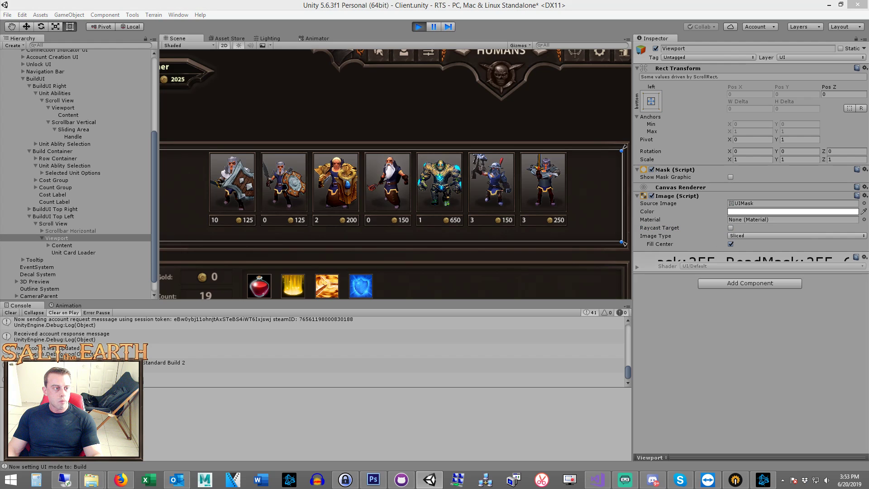
pyautogui.click(145, 245)
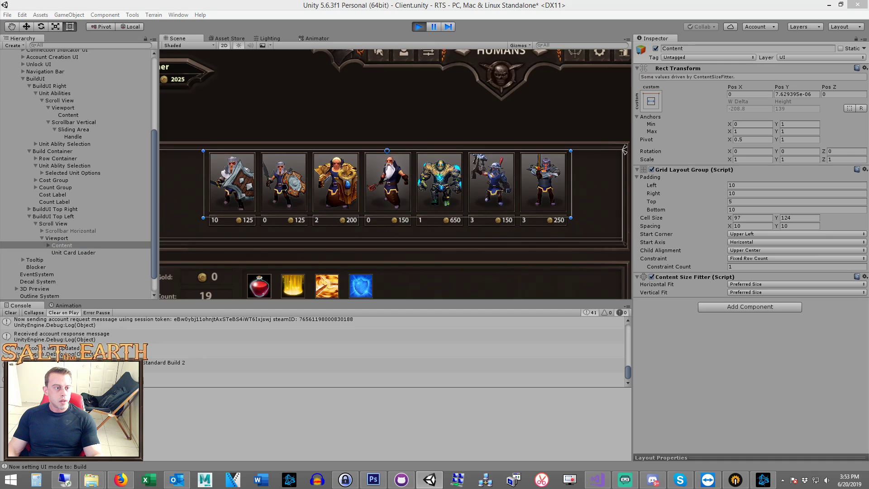
pyautogui.click(66, 237)
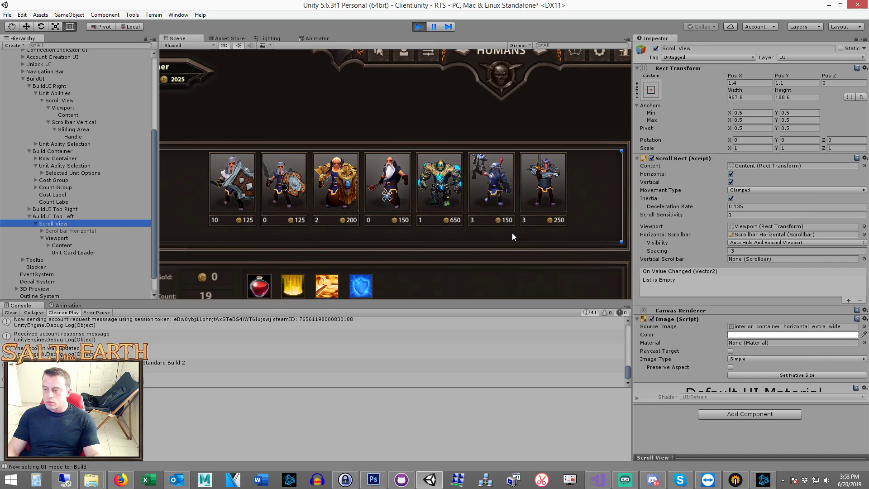
# Step: Reparent the unit-card Content from Viewport to directly under the BuildUI Top Left Scroll View
pyautogui.moveTo(513, 233); pyautogui.dragTo(567, 220, button='middle')
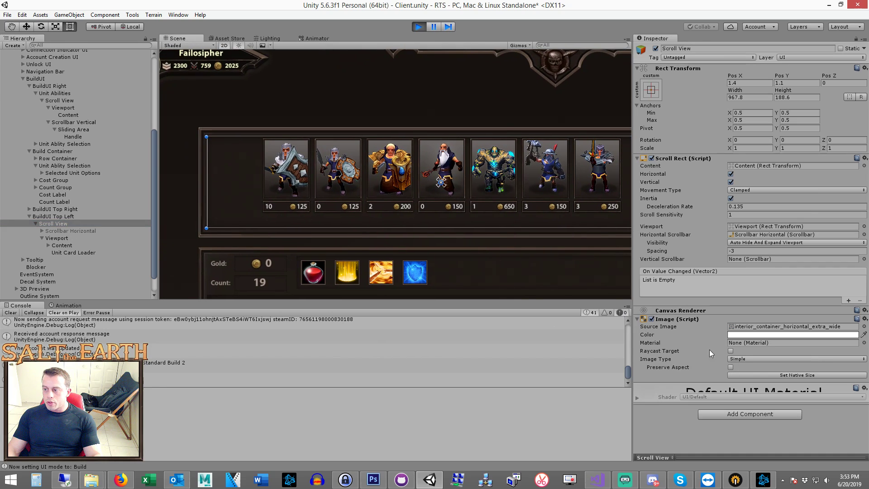
pyautogui.doubleClick(63, 218)
pyautogui.scroll(2, 421, 174)
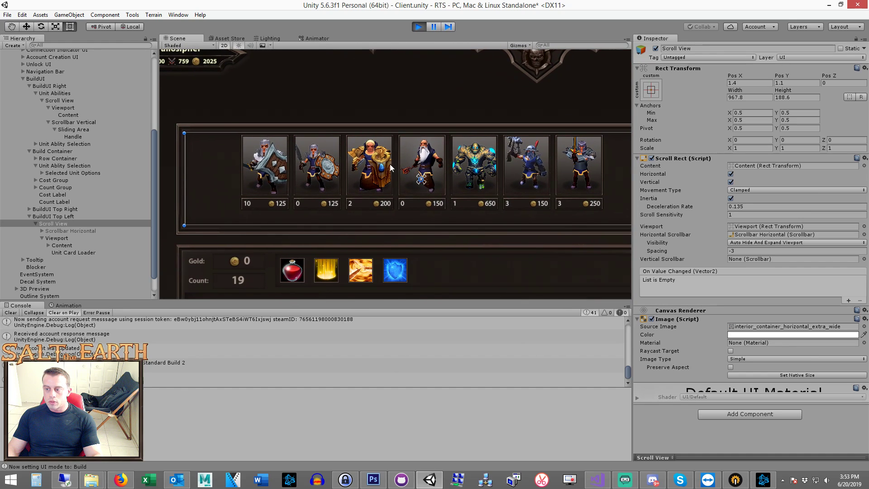
pyautogui.click(48, 216)
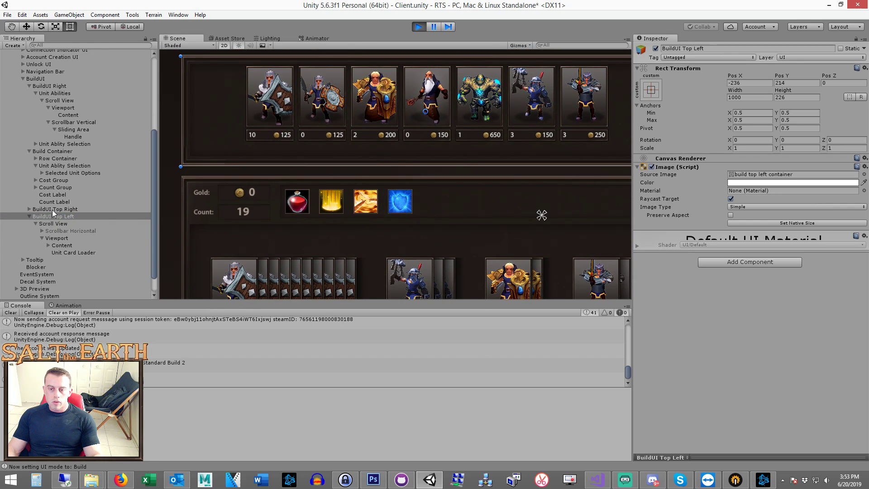
pyautogui.click(61, 151)
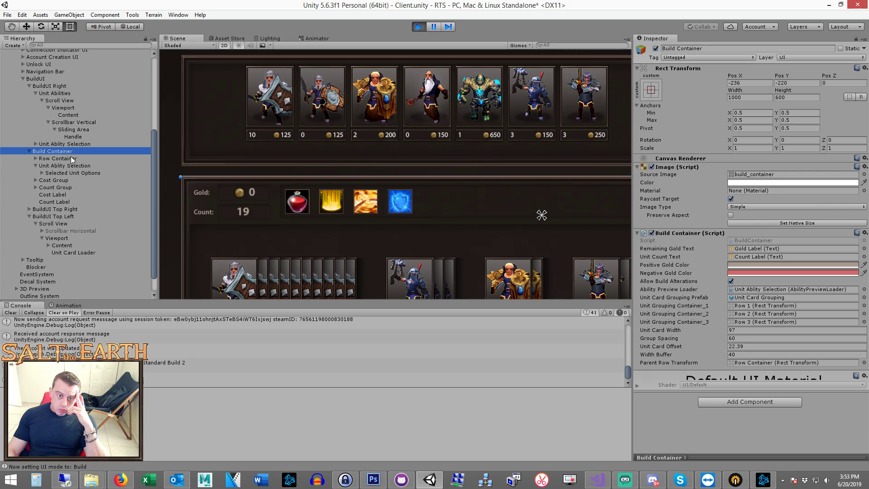
pyautogui.click(64, 245)
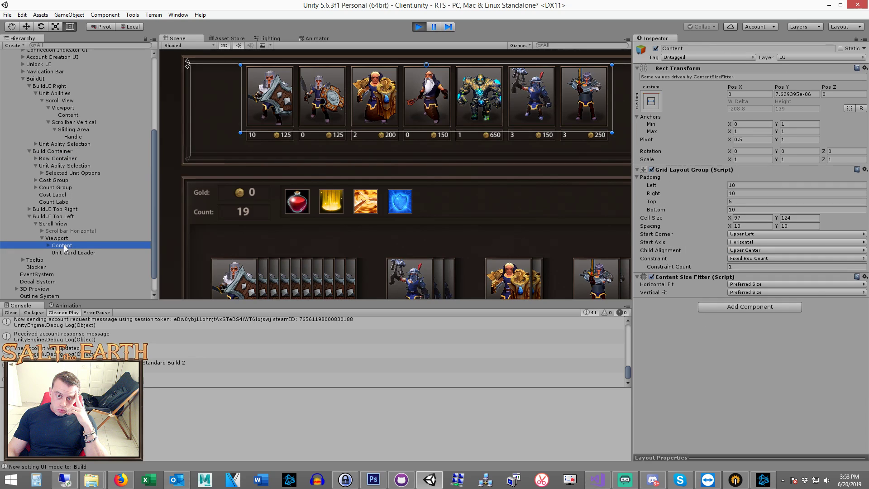
pyautogui.doubleClick(63, 244)
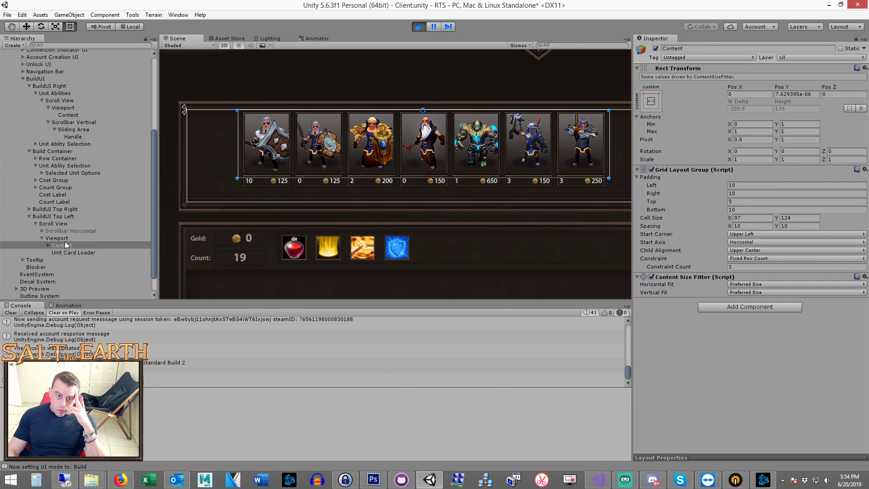
pyautogui.click(65, 238)
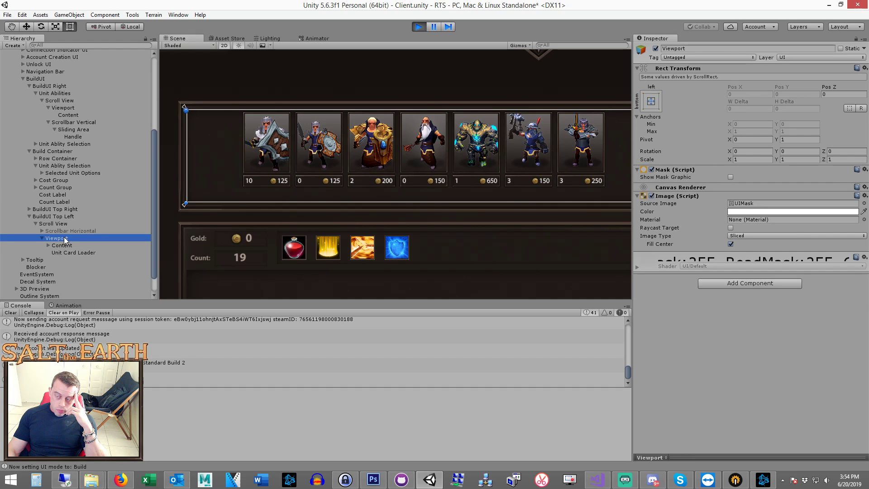
pyautogui.click(61, 246)
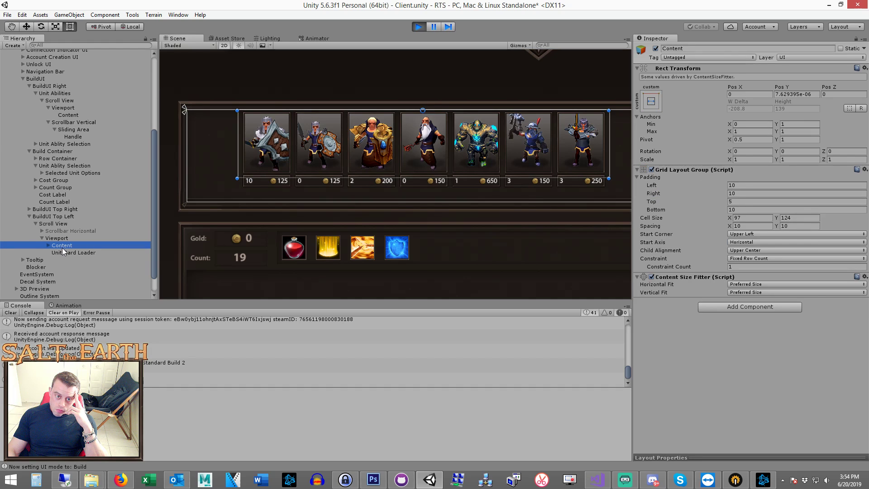
pyautogui.moveTo(61, 247); pyautogui.dragTo(66, 235)
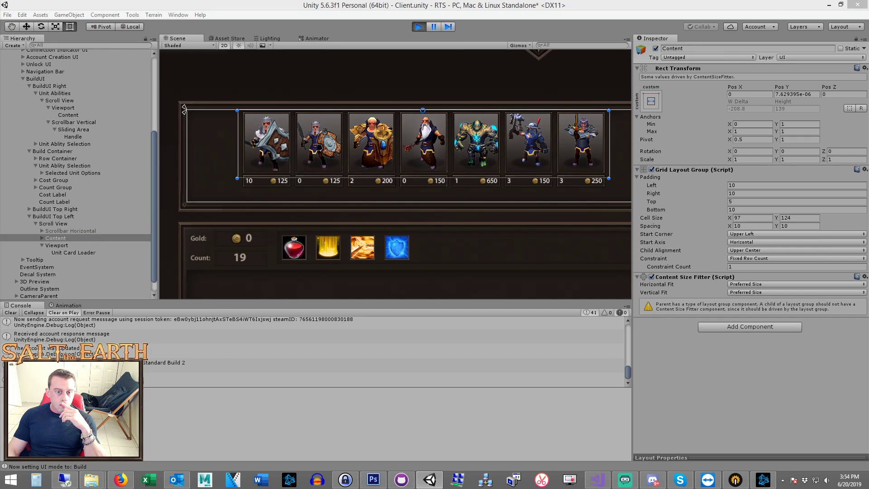
# Step: Try Content inside and outside the Viewport while toggling Scroll View background raycasting
pyautogui.click(54, 224)
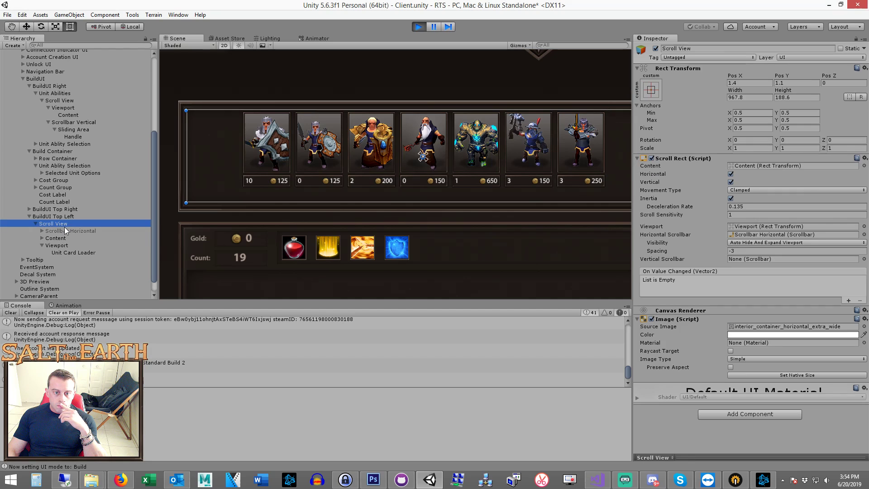
pyautogui.click(729, 351)
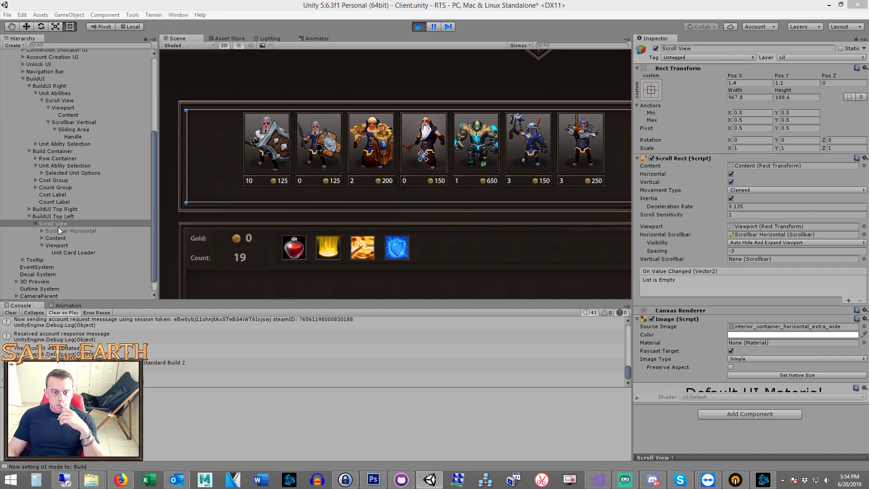
pyautogui.click(63, 240)
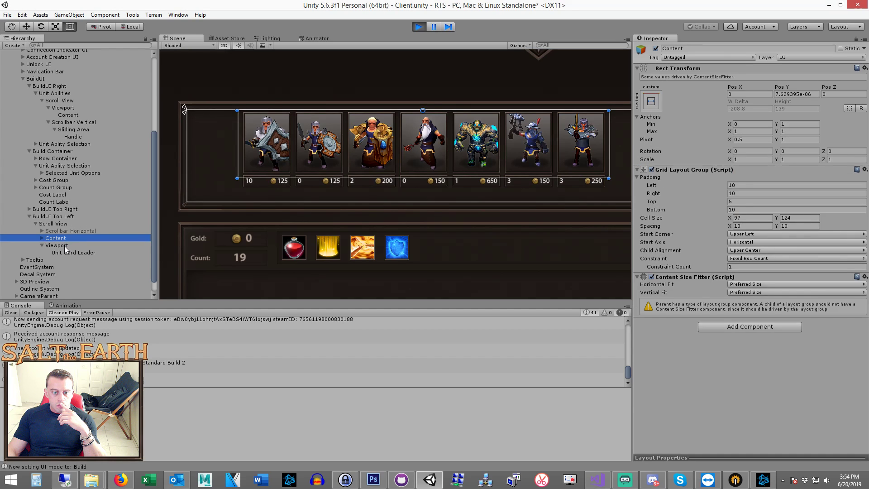
pyautogui.click(64, 245)
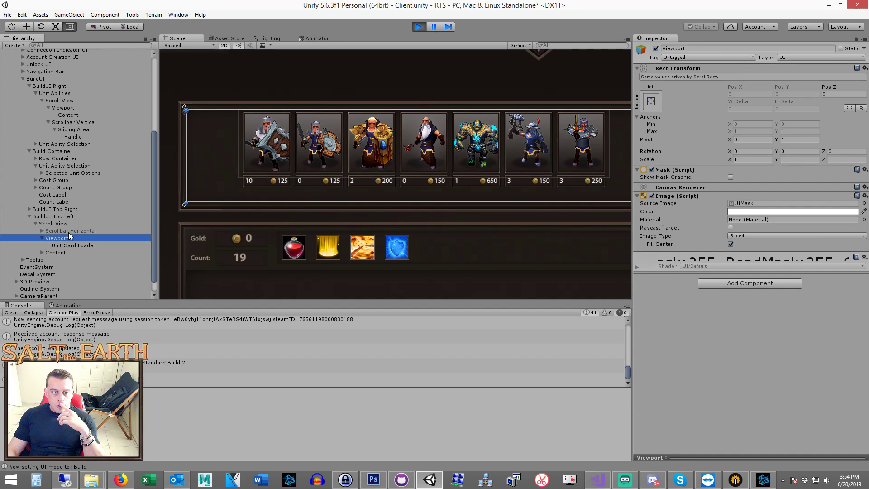
pyautogui.moveTo(67, 232); pyautogui.dragTo(61, 245)
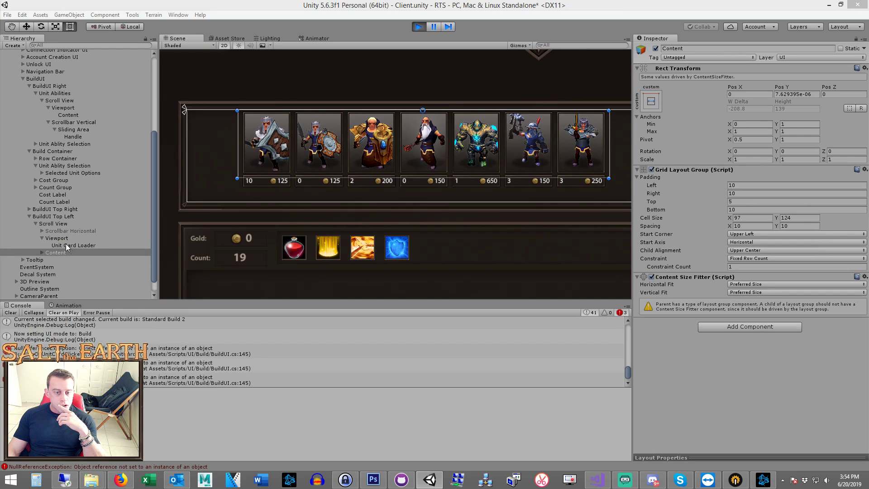
pyautogui.click(66, 225)
pyautogui.click(729, 351)
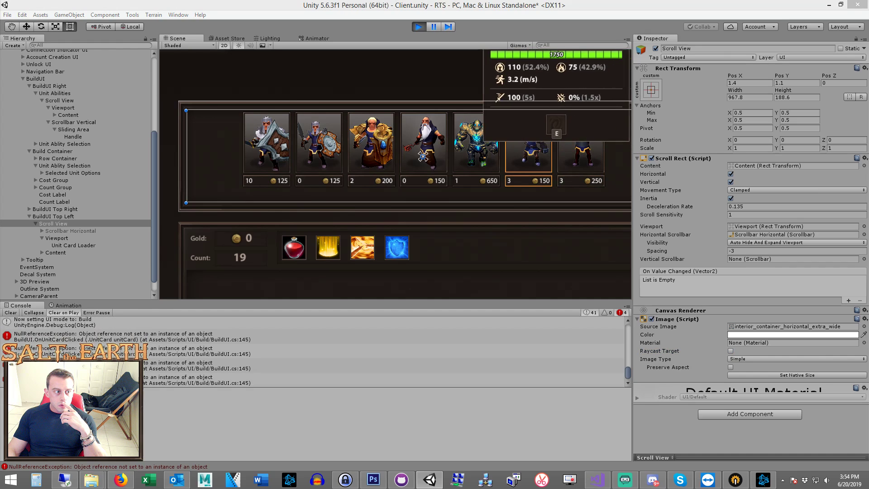
pyautogui.click(79, 239)
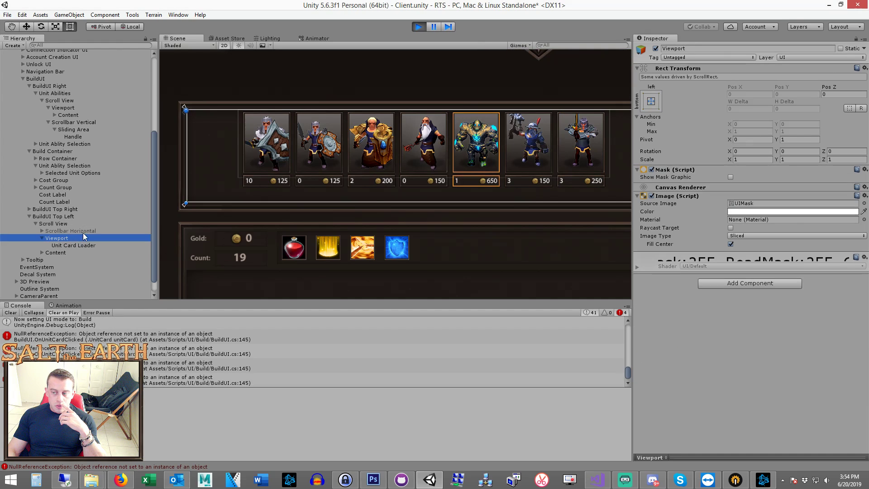
pyautogui.moveTo(57, 254); pyautogui.dragTo(68, 233)
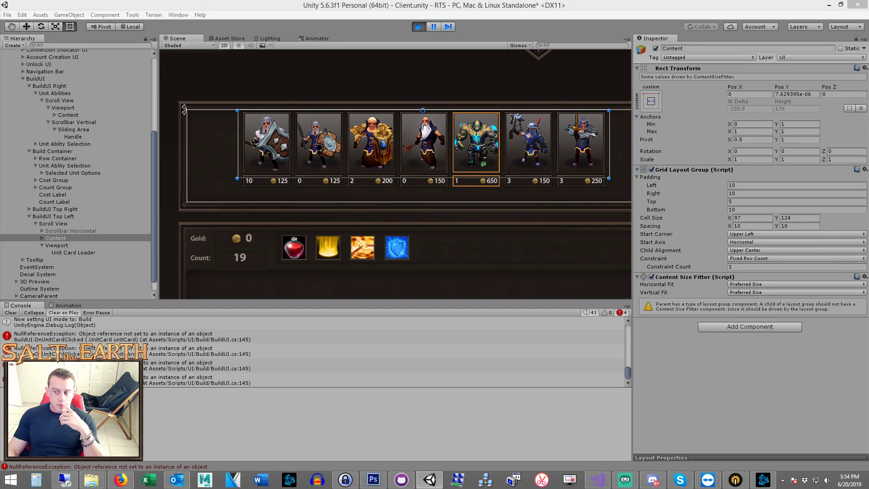
# Step: Toggle the Viewport's mask Image off and on, and enable its Raycast Target
pyautogui.click(63, 245)
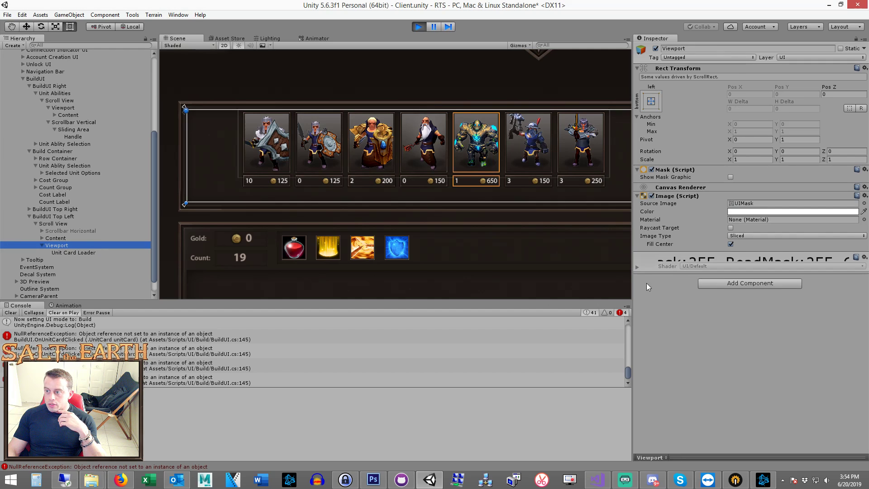
pyautogui.click(683, 185)
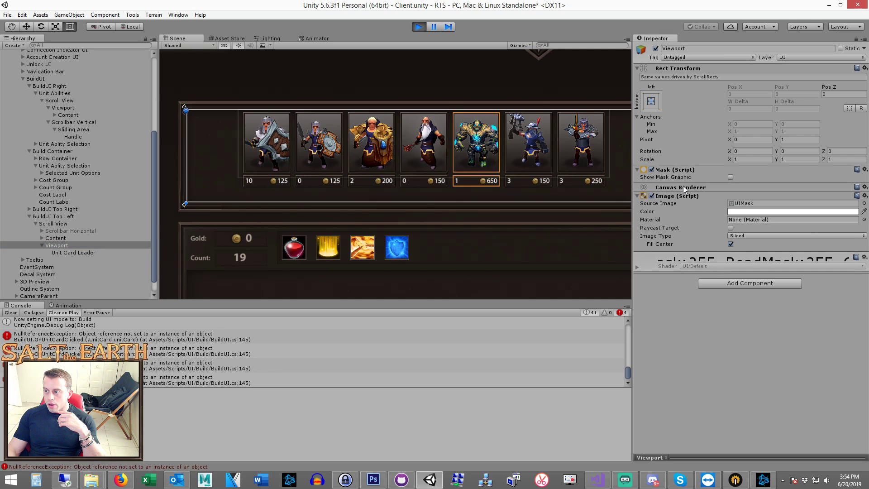
pyautogui.click(652, 196)
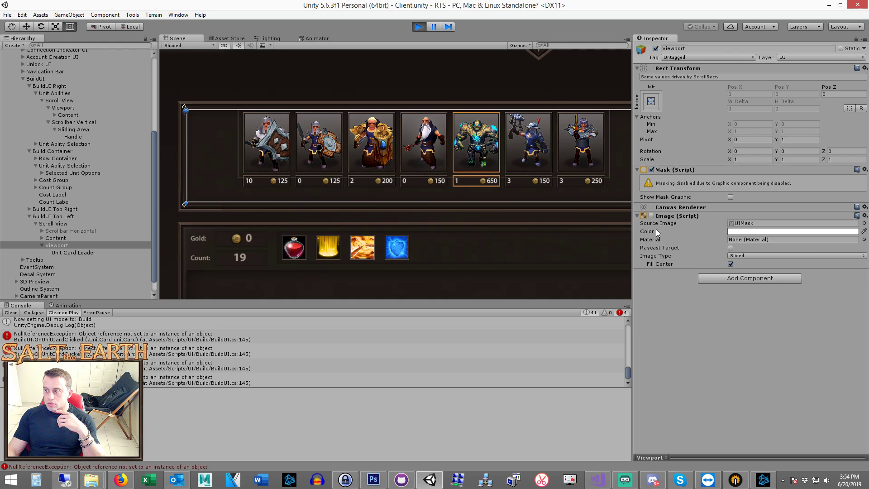
pyautogui.click(651, 216)
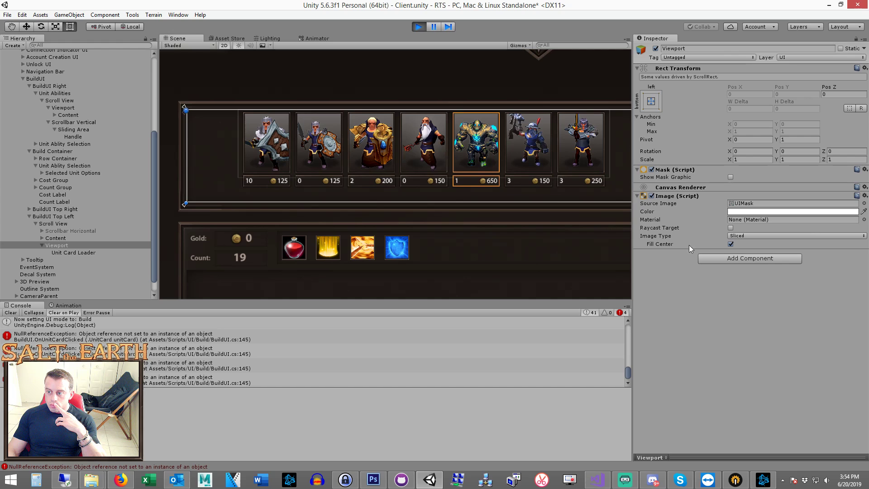
pyautogui.click(731, 228)
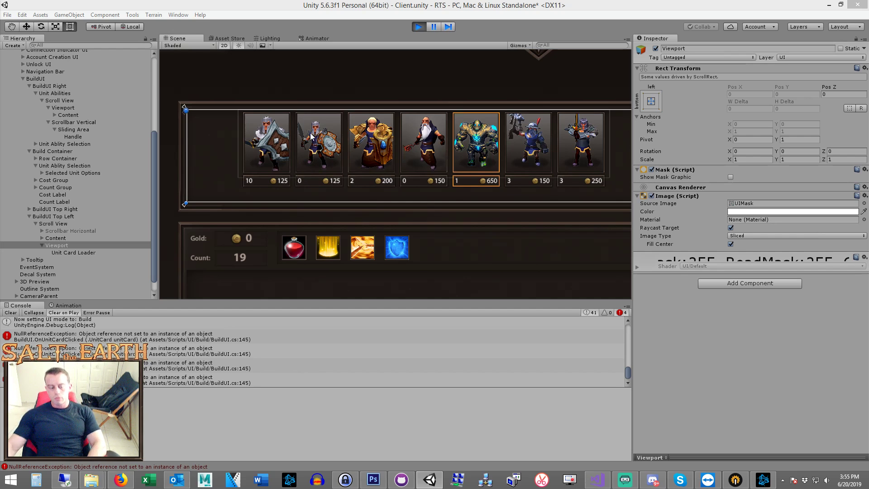
# Step: Disable Viewport Raycast Target and nest Content back in Viewport below Unit Card Loader
pyautogui.click(70, 238)
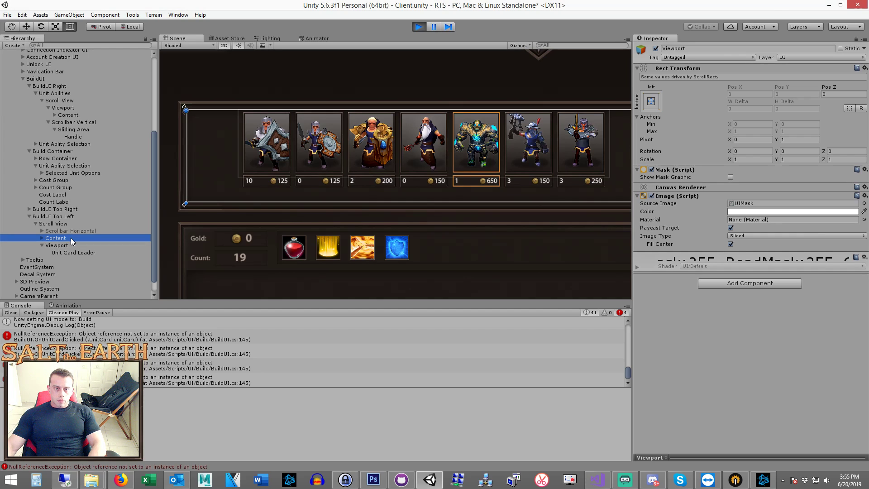
pyautogui.moveTo(67, 244); pyautogui.dragTo(63, 234)
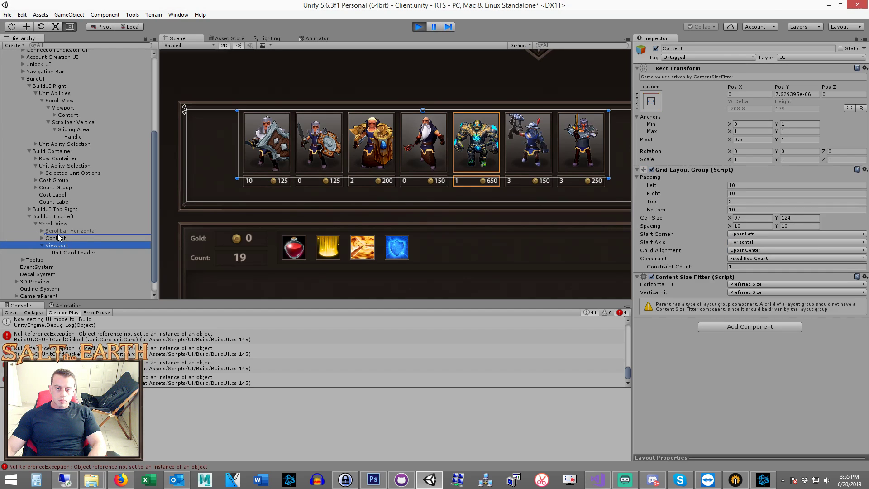
pyautogui.click(60, 252)
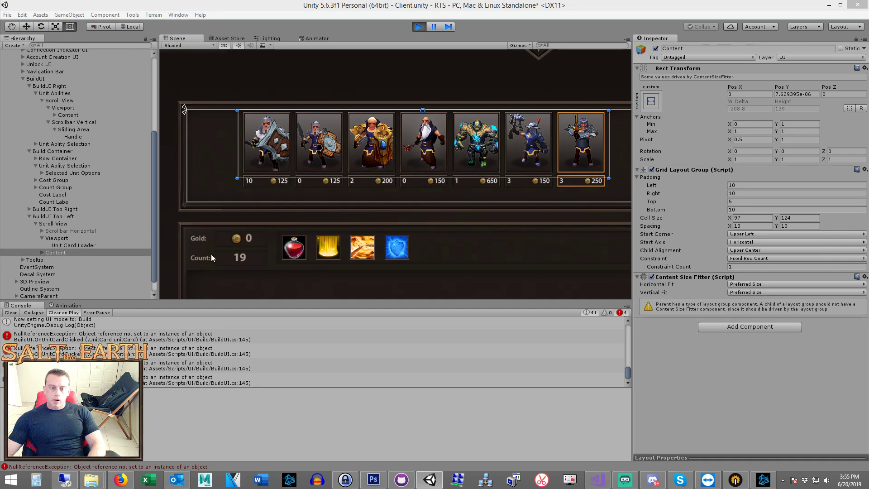
pyautogui.click(85, 239)
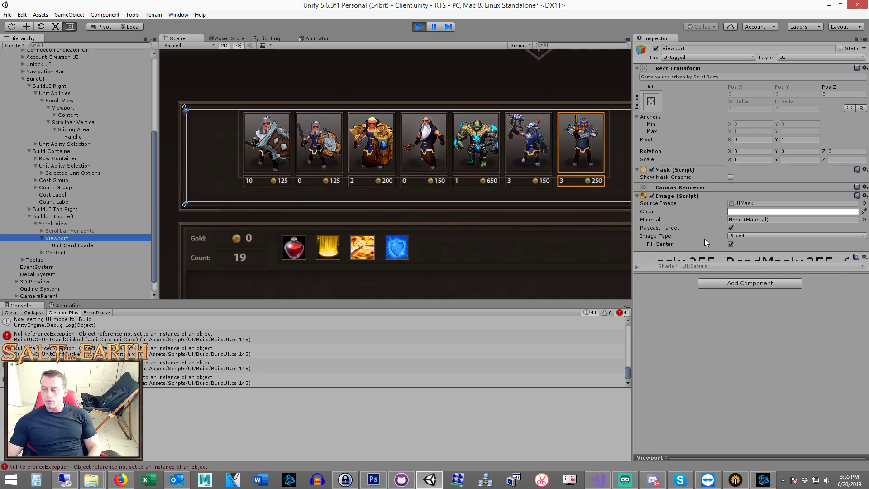
pyautogui.click(730, 227)
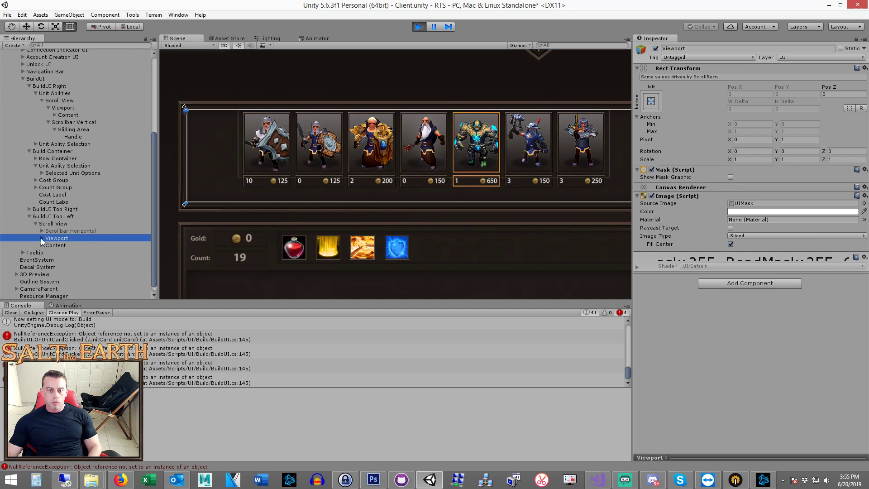
pyautogui.moveTo(51, 252); pyautogui.dragTo(55, 238)
pyautogui.click(54, 238)
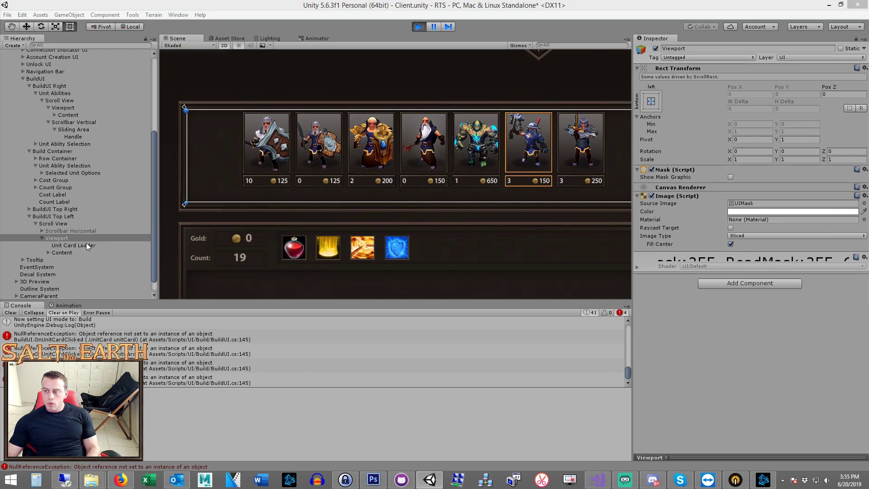
pyautogui.click(57, 221)
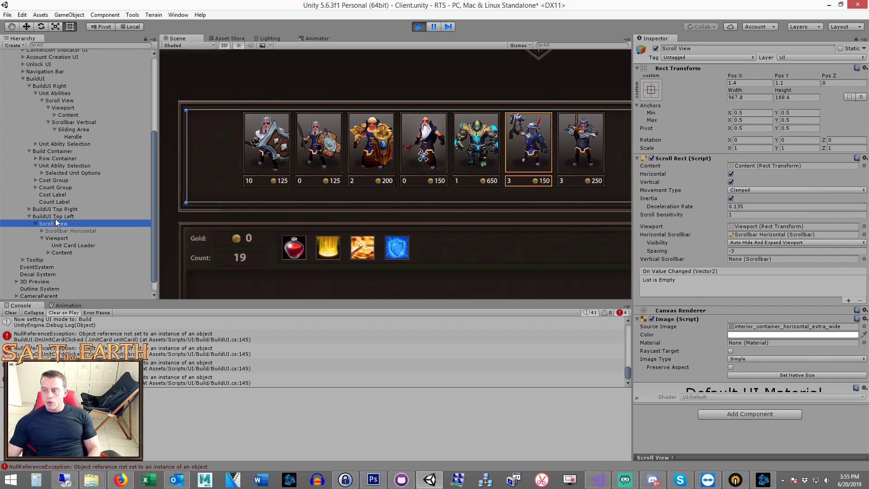
pyautogui.click(67, 236)
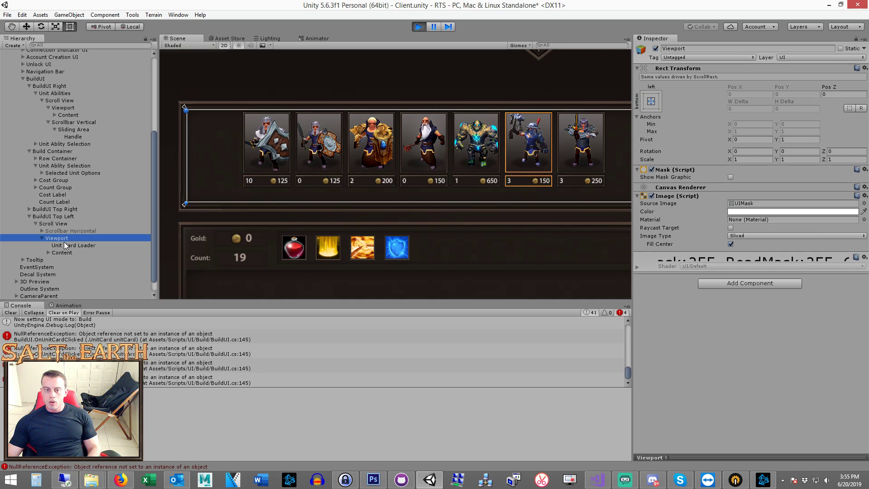
pyautogui.click(68, 252)
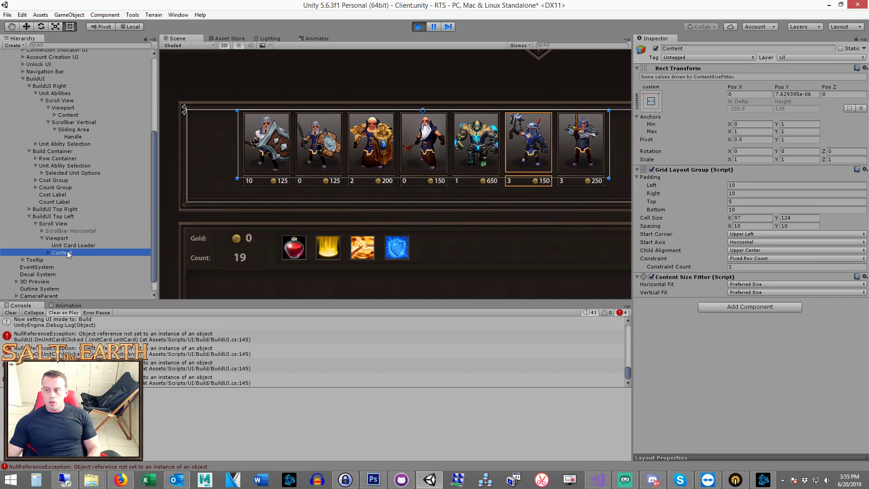
pyautogui.click(66, 245)
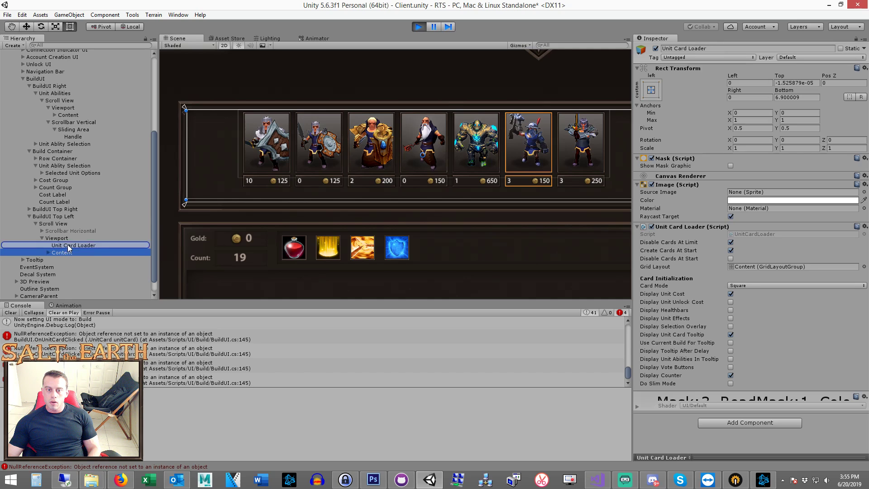
# Step: Keep Unit Card Loader above Content in the hierarchy and stop play mode
pyautogui.moveTo(61, 251); pyautogui.dragTo(67, 244)
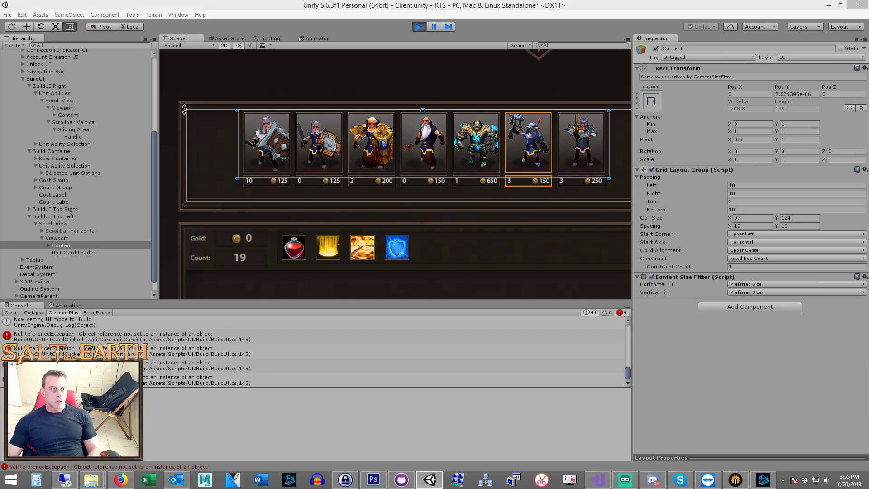
pyautogui.moveTo(71, 252); pyautogui.dragTo(71, 242)
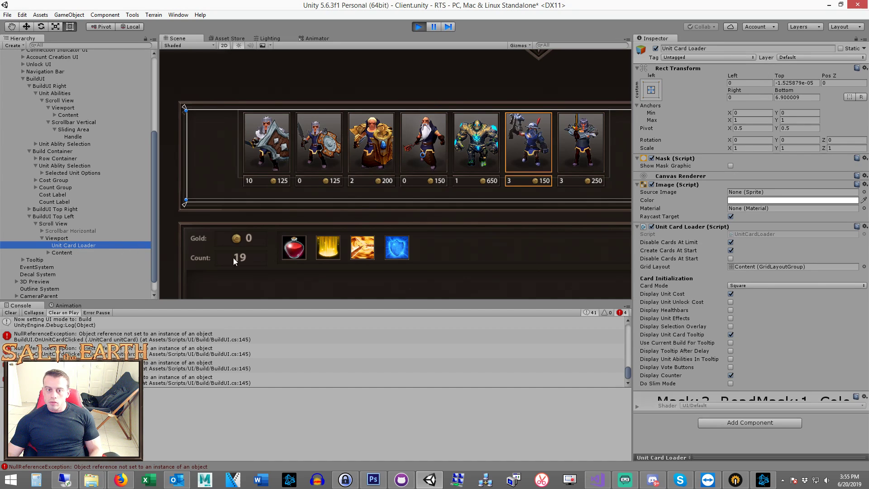
pyautogui.scroll(-2, 350, 183)
pyautogui.scroll(3, 426, 207)
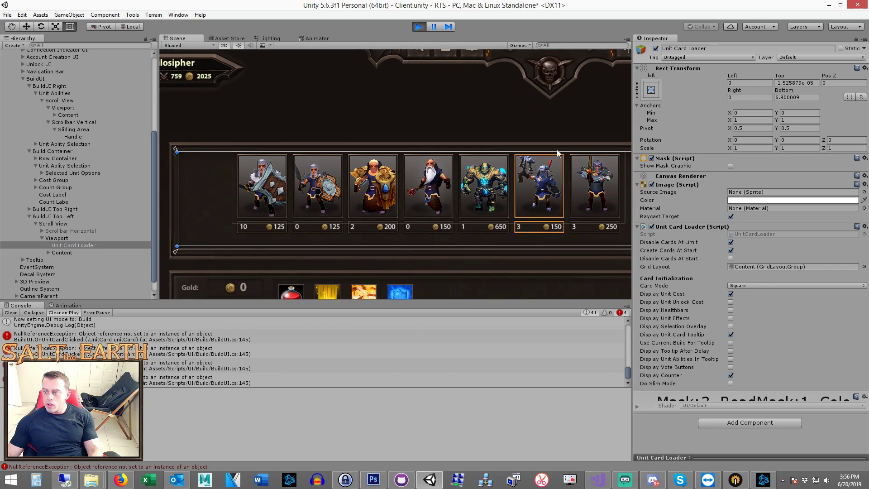
pyautogui.click(418, 27)
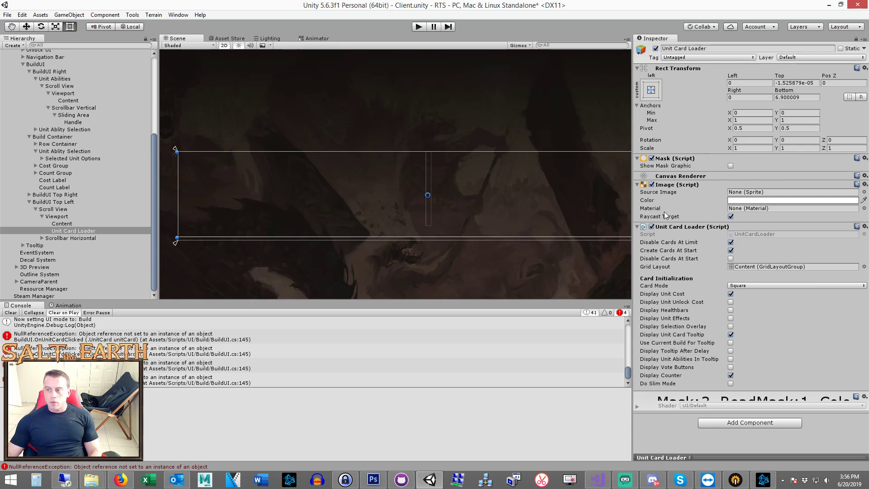
# Step: Remove Image (Script) and Mask (Script) from Unit Card Loader and run the game
pyautogui.click(864, 184)
pyautogui.click(806, 227)
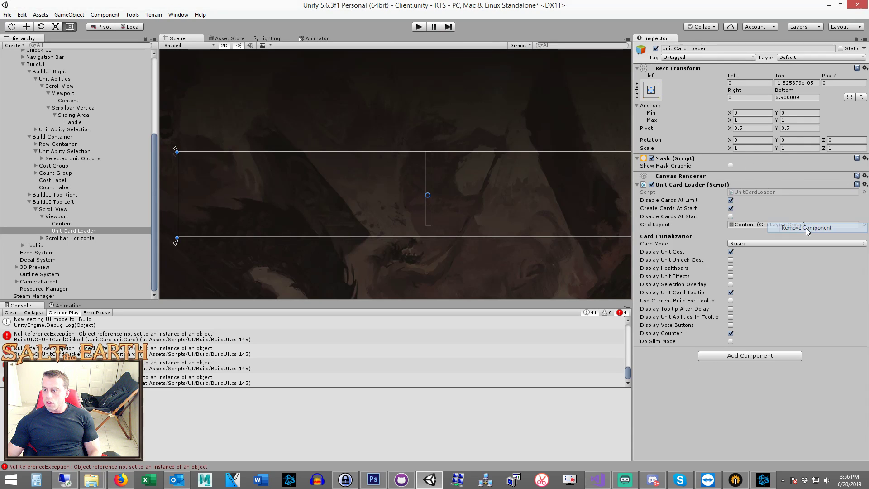
pyautogui.click(864, 158)
pyautogui.click(804, 201)
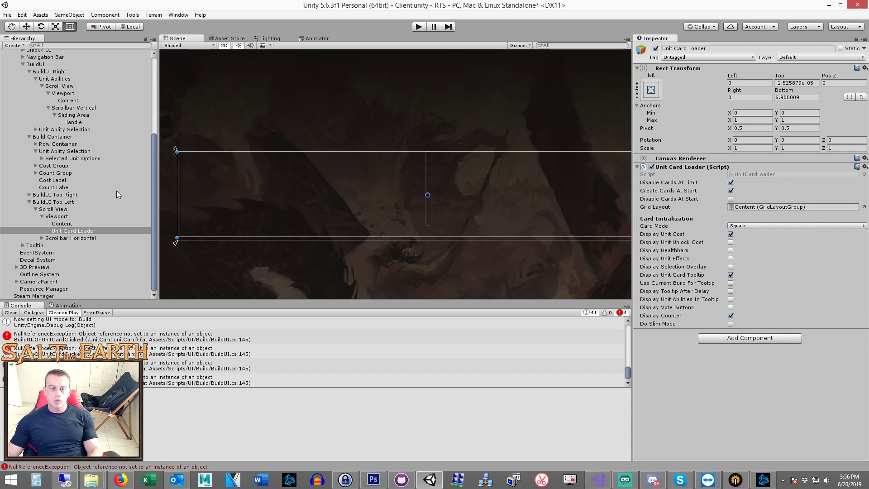
pyautogui.click(417, 26)
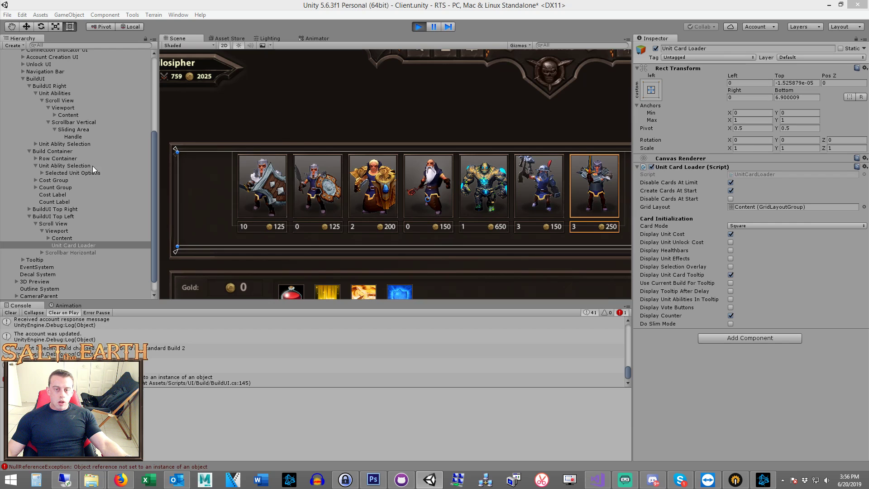
# Step: Set the card Scroll View's Horizontal Scrollbar Visibility to Permanent
pyautogui.click(64, 224)
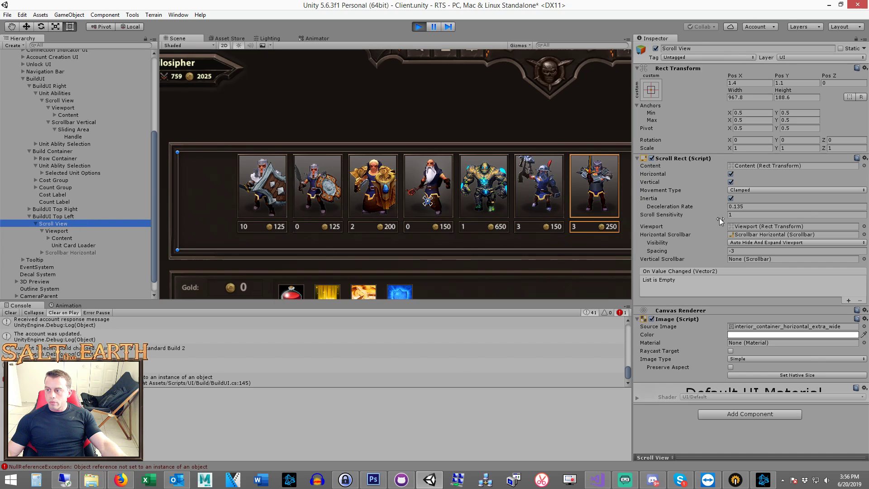
pyautogui.click(744, 243)
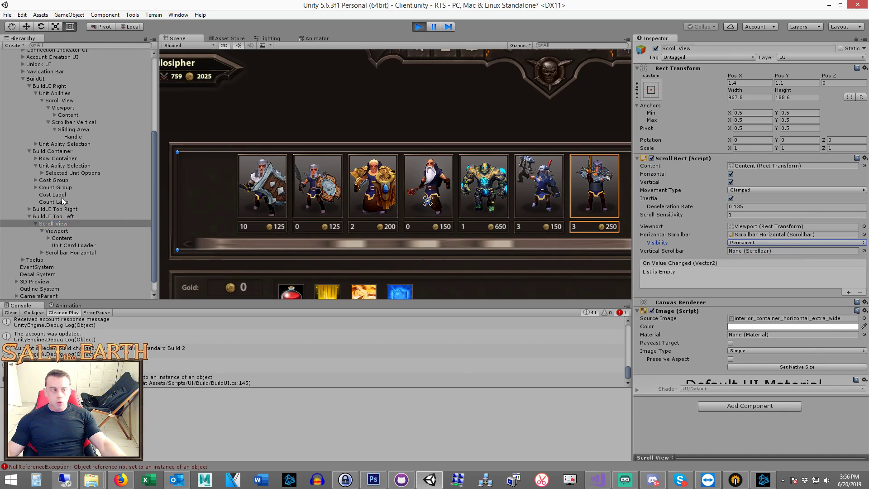
pyautogui.click(61, 239)
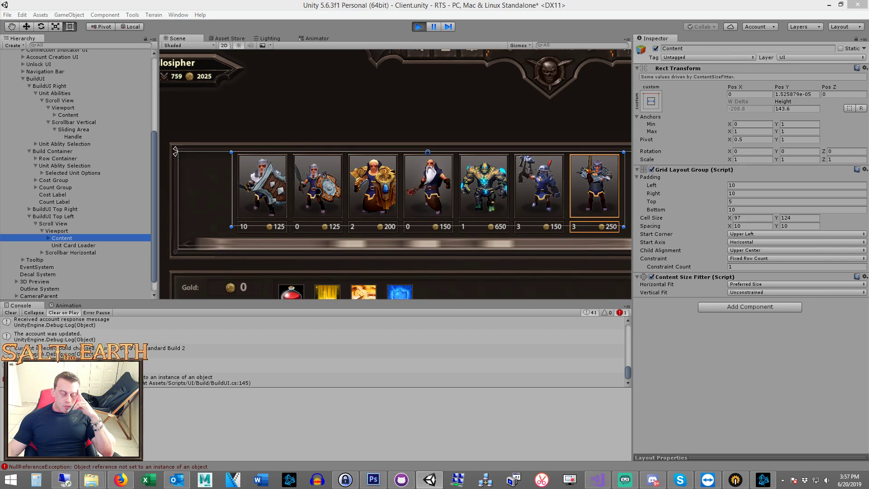
# Step: In AbilityPreviewElementLoader.cs, highlight _scrollbar and locate its value reset to 1 in SetAbilities
pyautogui.click(596, 480)
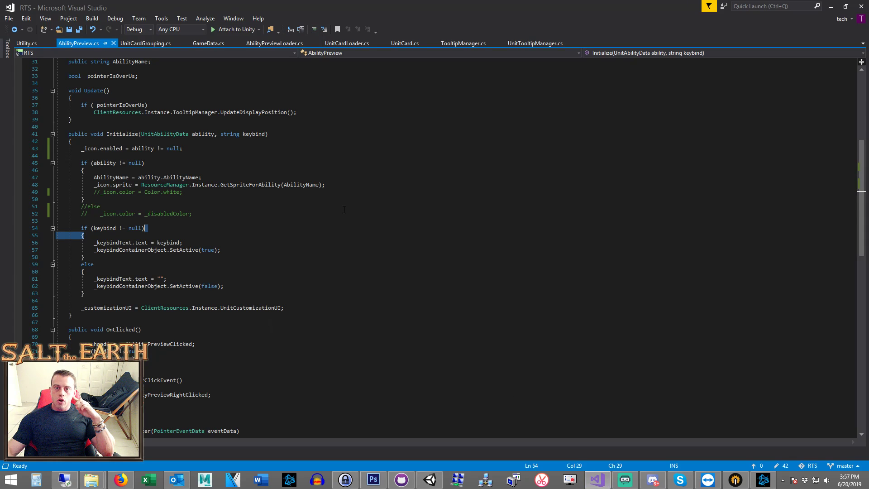
pyautogui.click(299, 148)
pyautogui.click(278, 44)
pyautogui.click(383, 149)
pyautogui.click(381, 131)
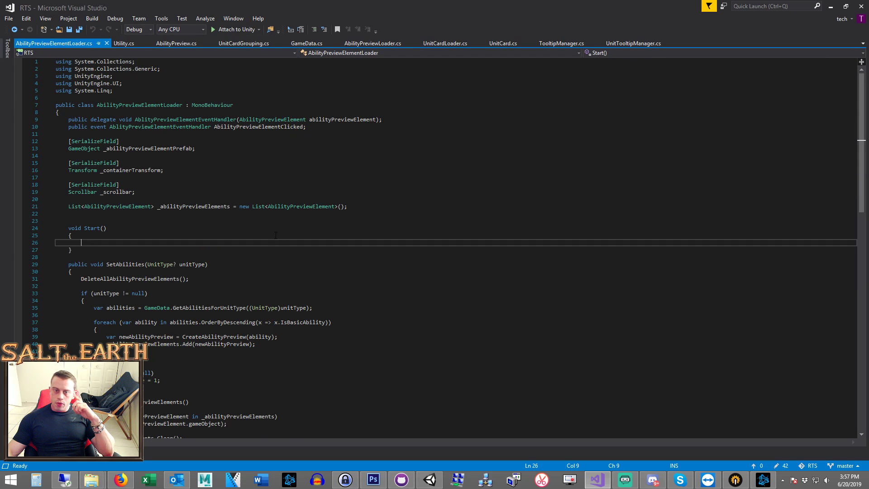
pyautogui.click(119, 192)
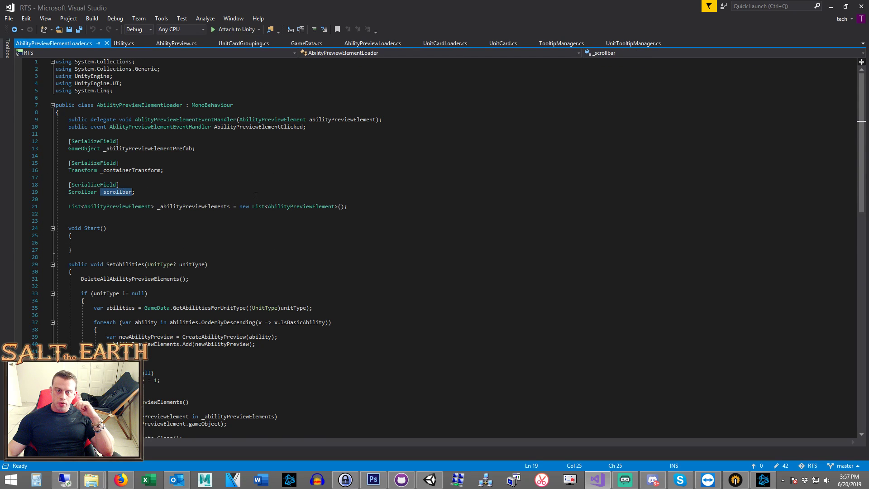
pyautogui.scroll(-7, 268, 198)
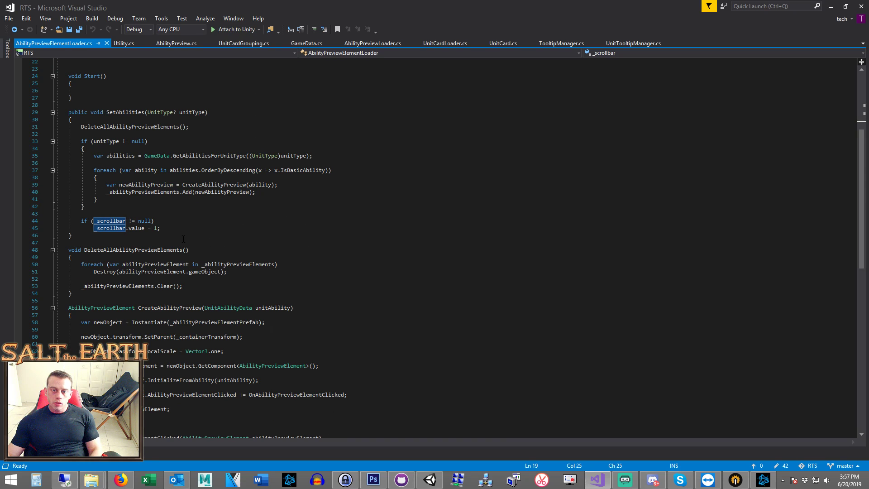
pyautogui.scroll(-7, 204, 239)
pyautogui.scroll(4, 189, 237)
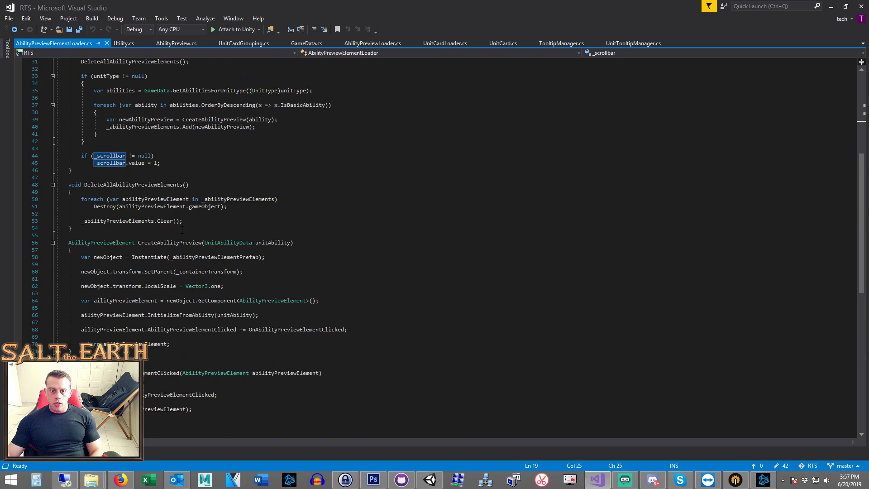
pyautogui.scroll(5, 182, 231)
pyautogui.click(169, 271)
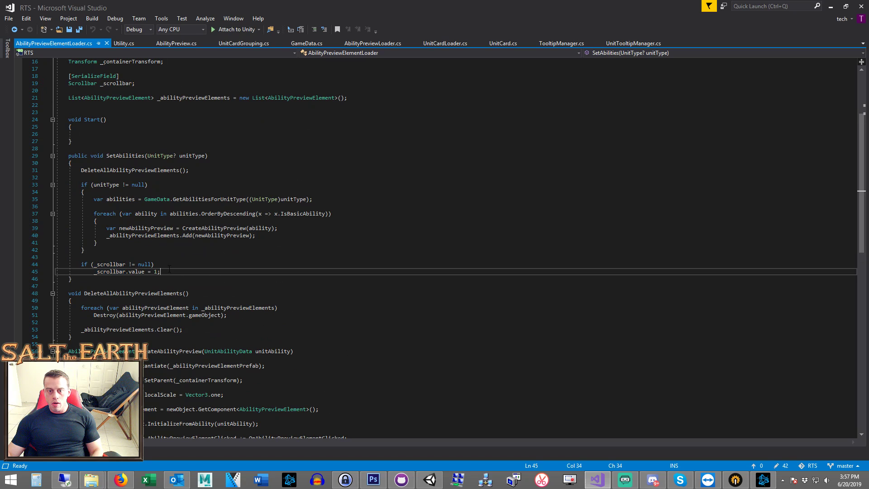
pyautogui.click(183, 258)
# Step: Set the card row's Scrollbar Horizontal Value to 1 and shrink its handle Size
pyautogui.hotkey('alt', 'Tab')
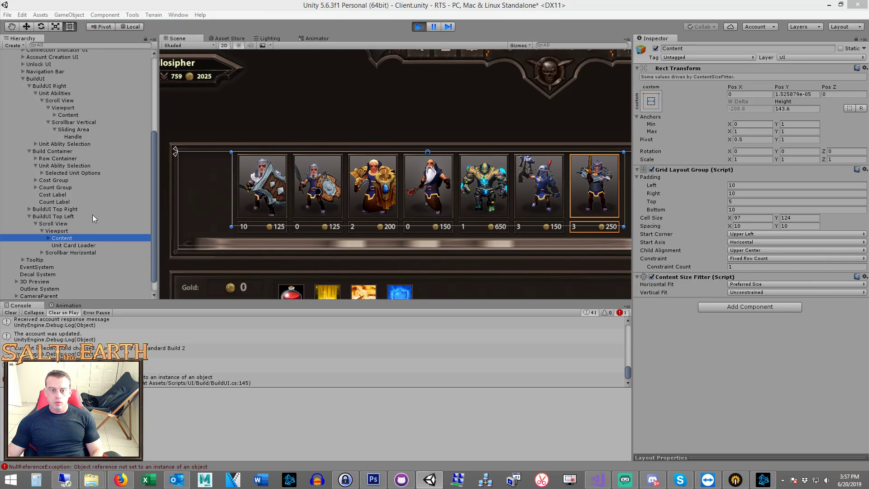
pyautogui.click(64, 252)
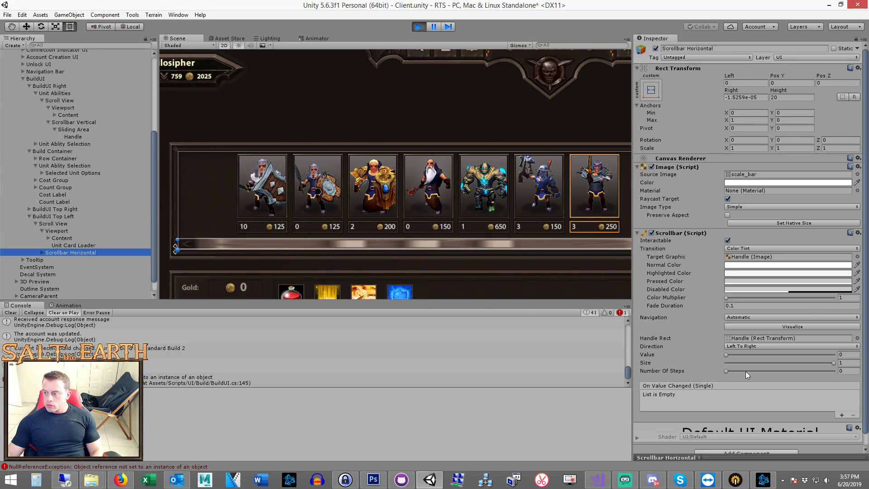
pyautogui.click(842, 355)
pyautogui.write('1')
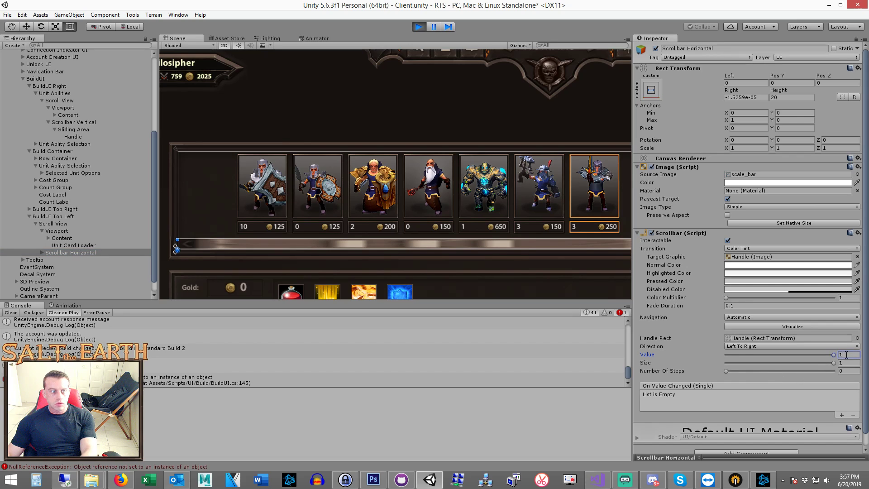
pyautogui.scroll(-1, 267, 358)
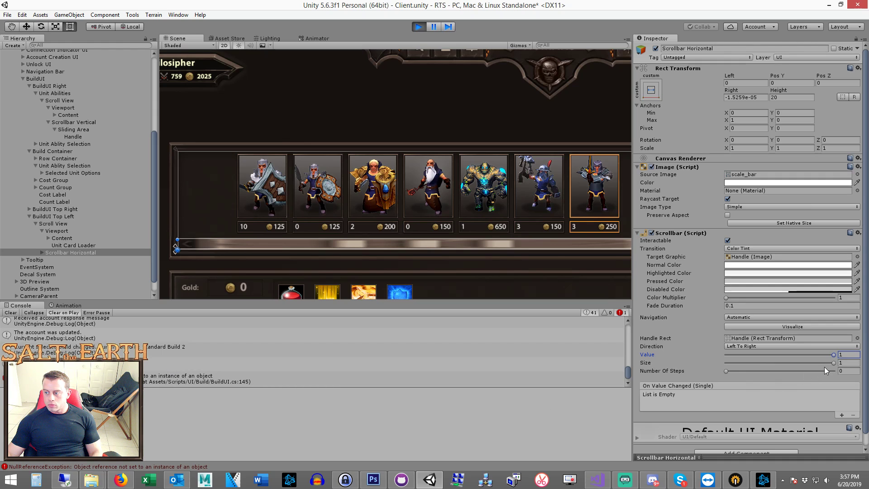
pyautogui.moveTo(831, 364); pyautogui.dragTo(735, 366)
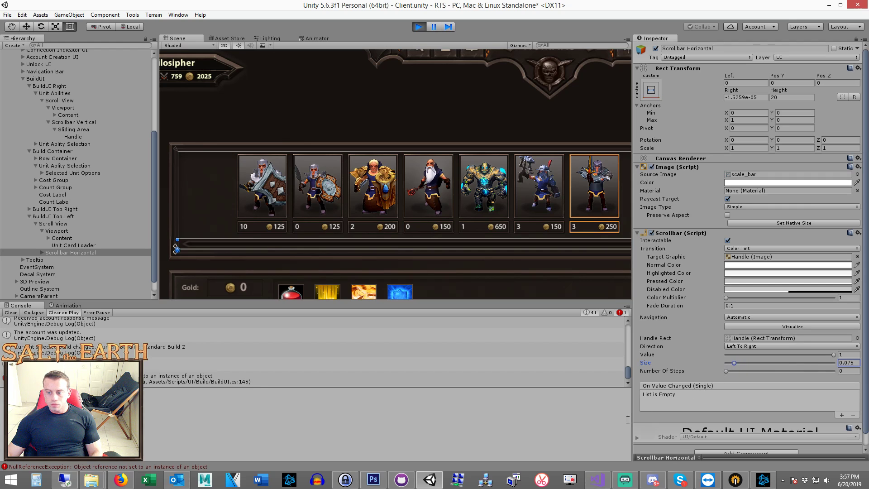
pyautogui.click(597, 480)
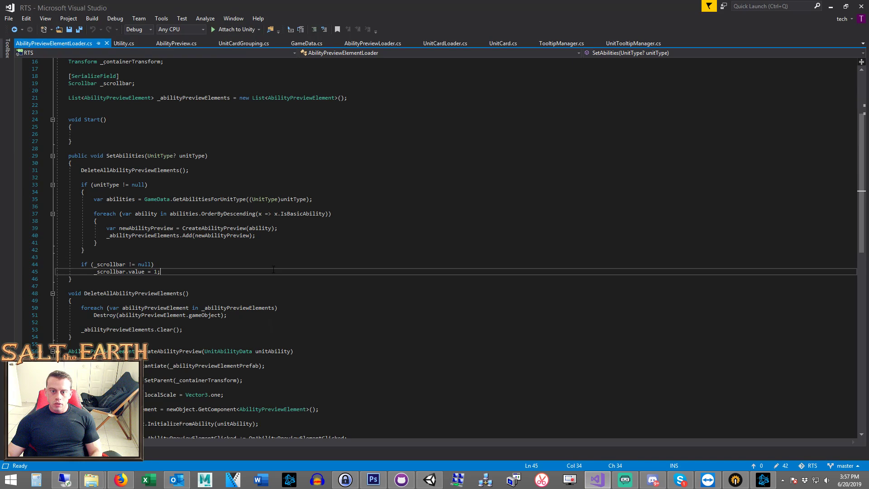
pyautogui.click(125, 271)
pyautogui.scroll(5, 342, 285)
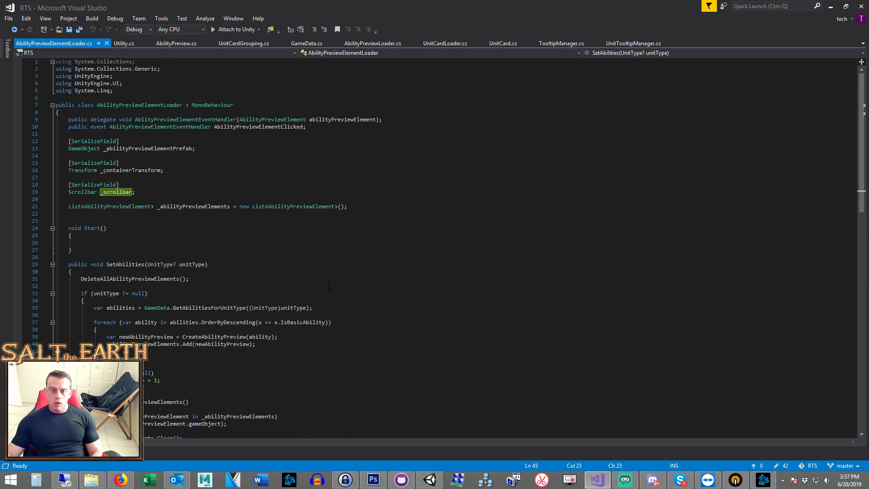
pyautogui.scroll(-8, 293, 285)
pyautogui.scroll(-8, 293, 286)
pyautogui.scroll(9, 294, 283)
pyautogui.hotkey('alt', 'Tab')
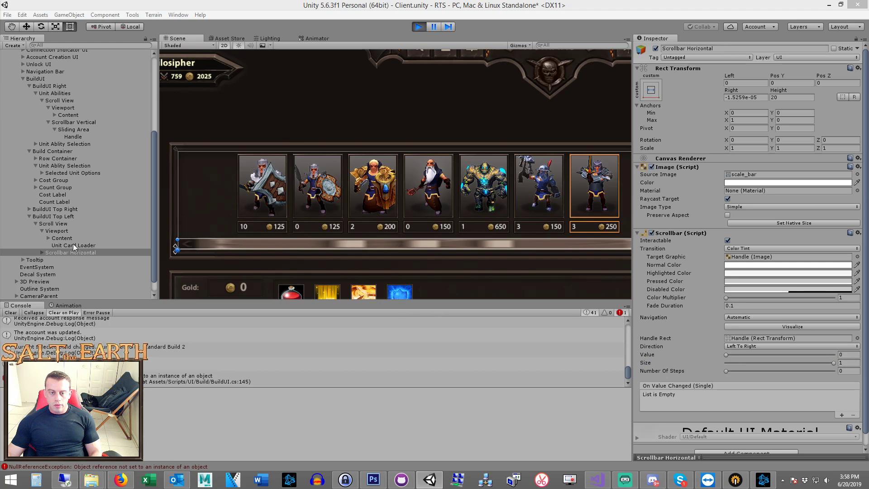
pyautogui.moveTo(396, 230); pyautogui.dragTo(258, 202, button='middle')
# Step: Stop play mode and give the ability list's Scrollbar Vertical a Size of 0.1
pyautogui.click(75, 123)
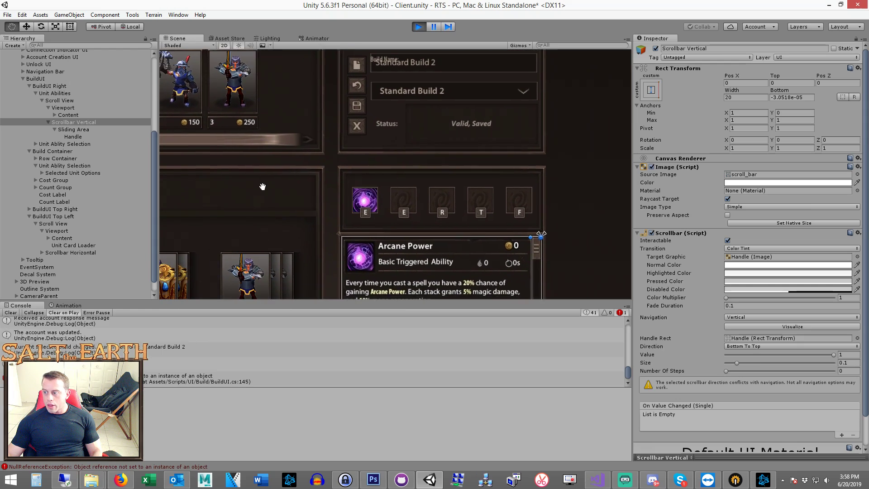
pyautogui.moveTo(360, 219); pyautogui.dragTo(262, 187, button='middle')
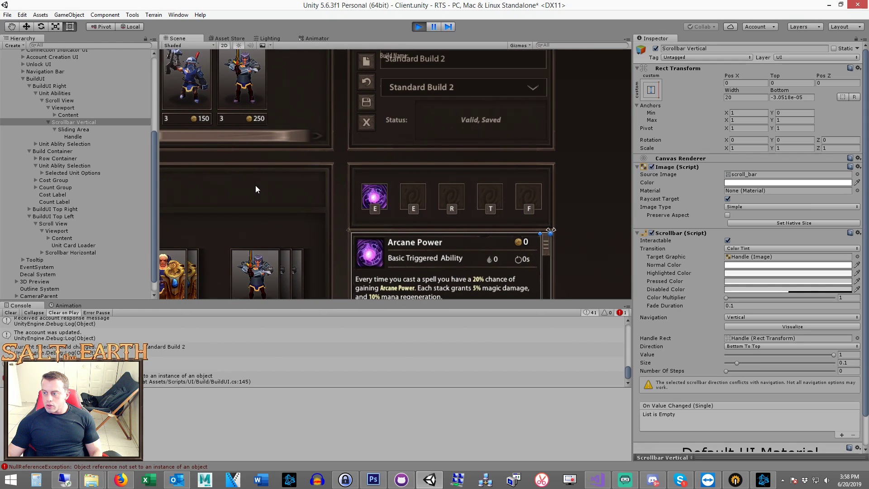
pyautogui.moveTo(253, 189); pyautogui.dragTo(338, 164, button='middle')
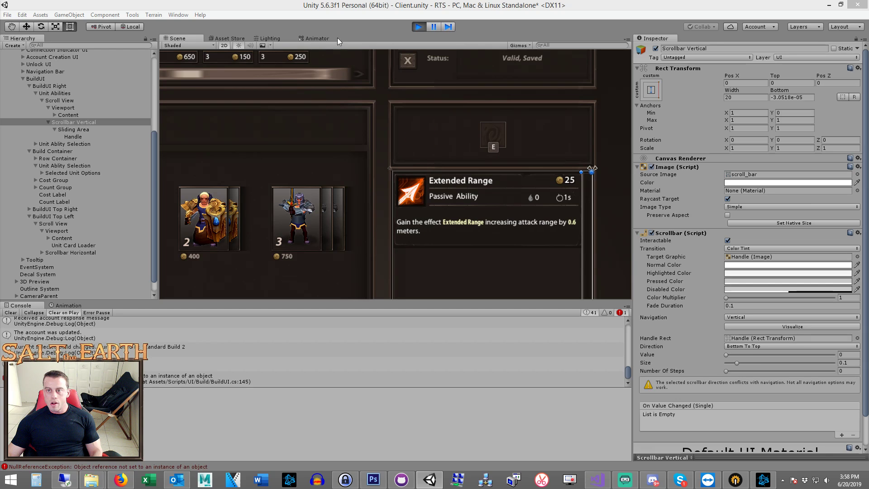
pyautogui.click(418, 27)
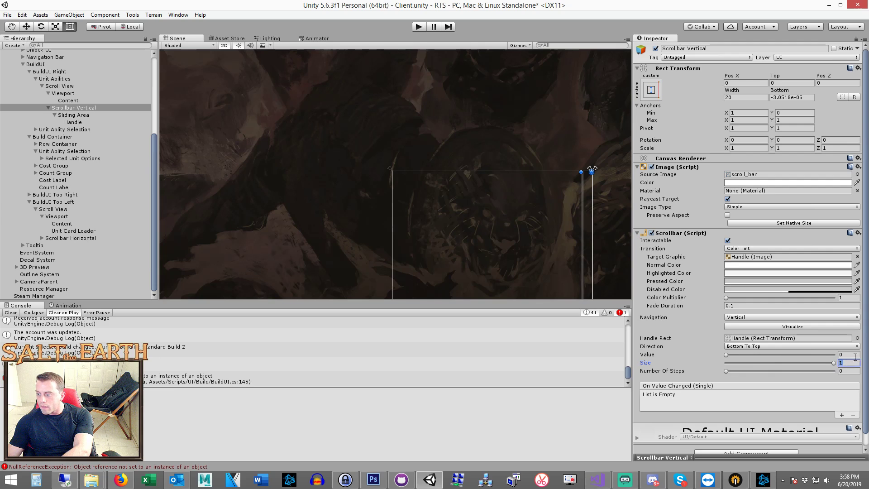
pyautogui.write('0.1')
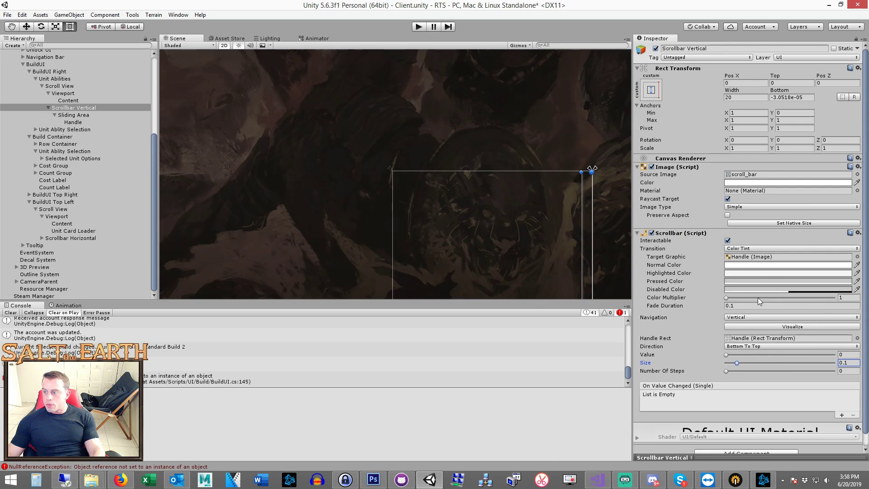
pyautogui.click(68, 87)
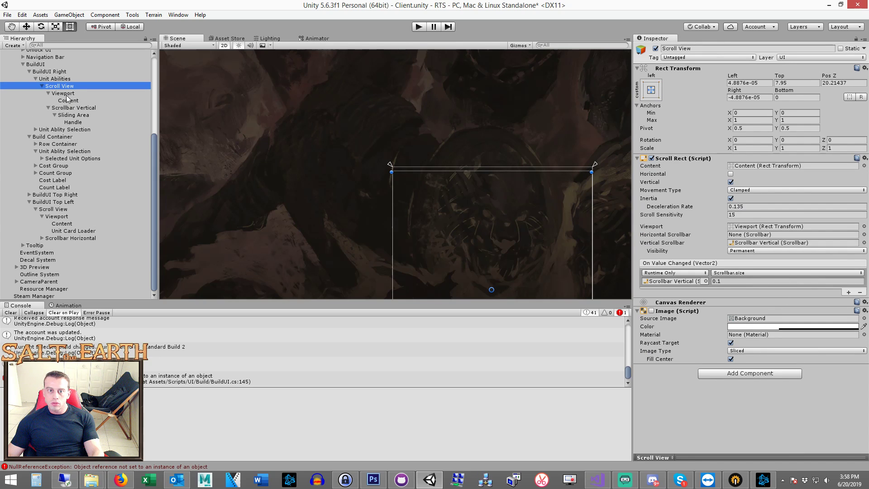
pyautogui.click(64, 93)
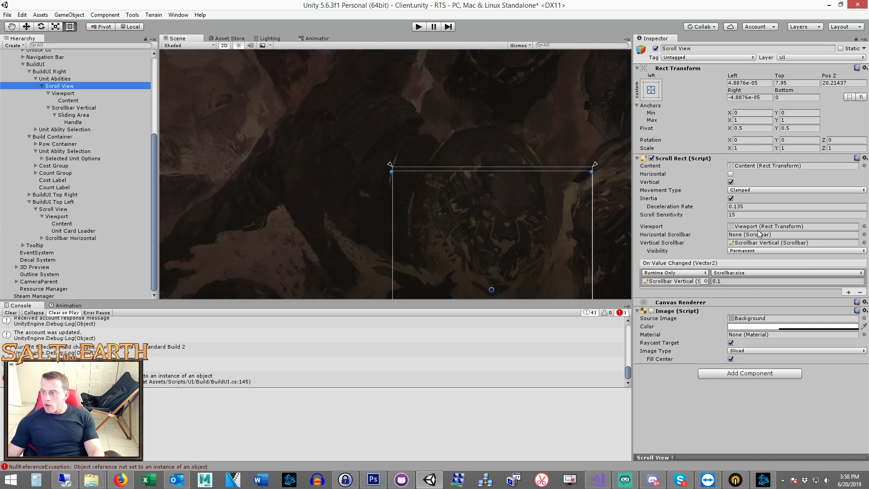
# Step: Run the game briefly, inspect the ability and card scrollbars, then stop
pyautogui.click(418, 27)
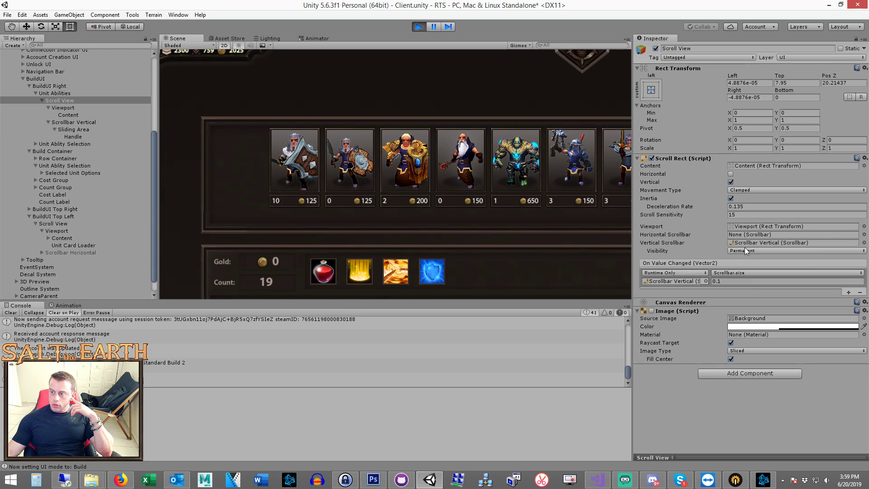
pyautogui.click(82, 123)
pyautogui.scroll(-1, 217, 160)
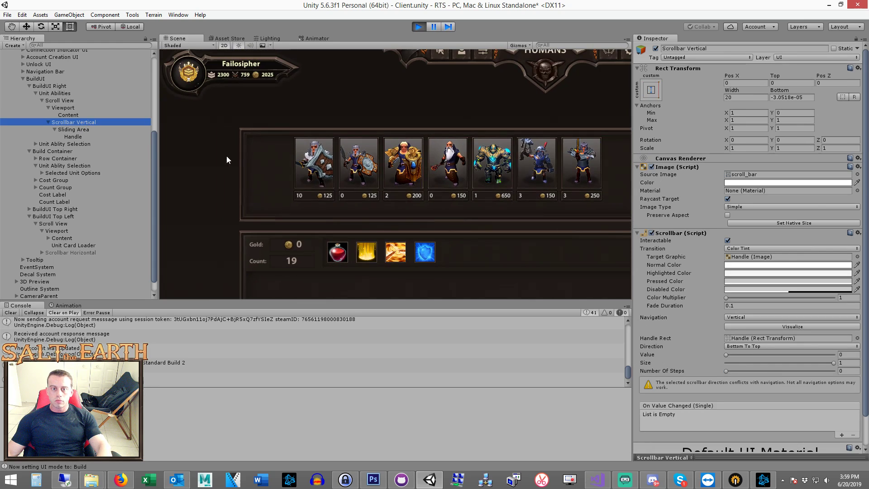
pyautogui.click(68, 223)
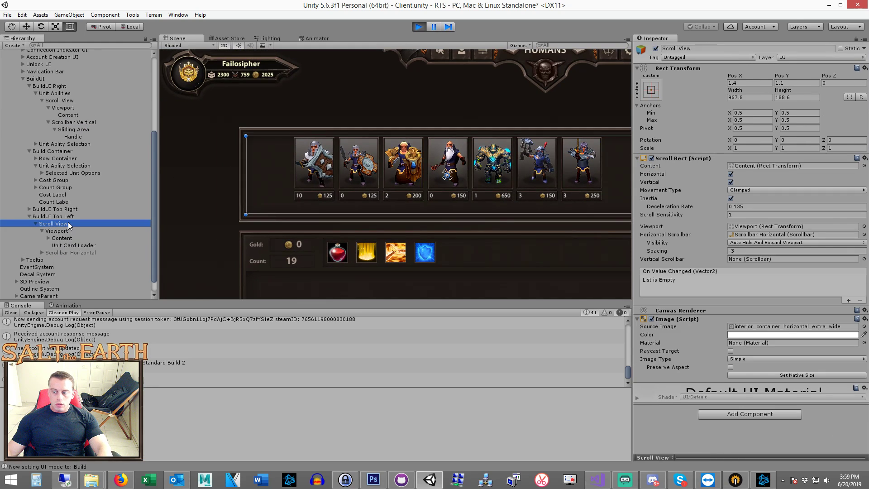
pyautogui.click(418, 27)
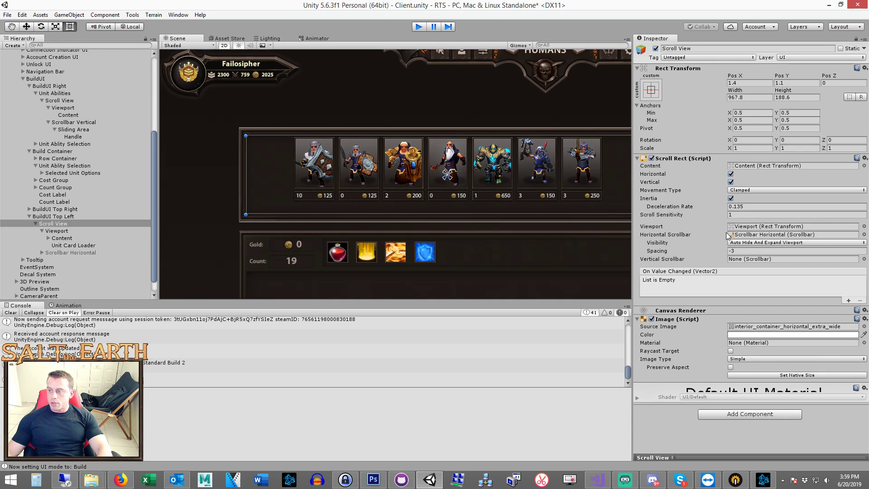
# Step: Set Horizontal Scrollbar Visibility to Permanent, replay, and log in to the build screen
pyautogui.click(754, 243)
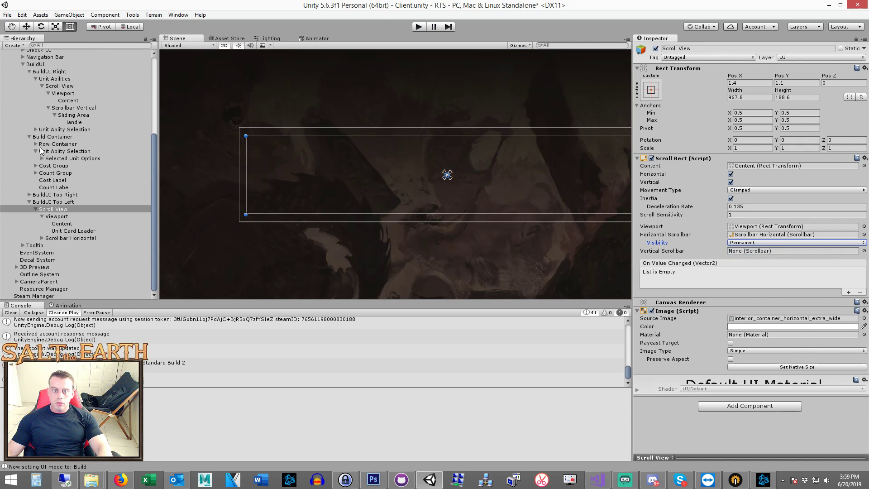
pyautogui.click(29, 72)
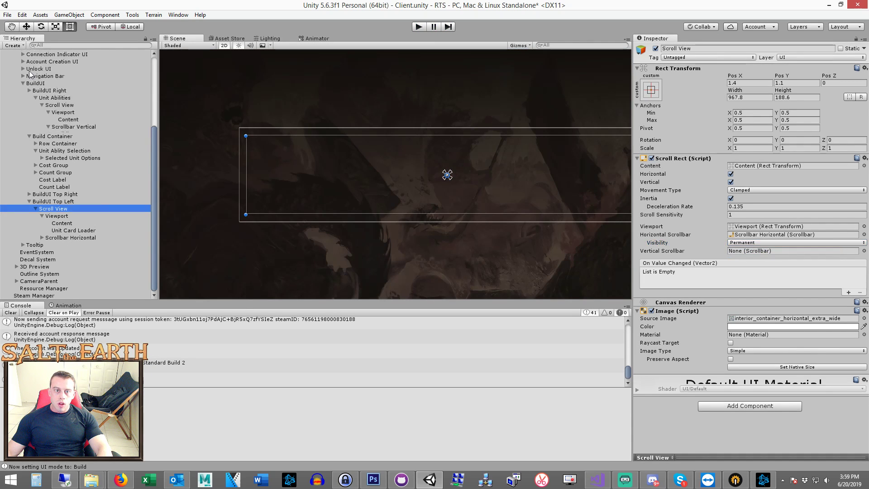
pyautogui.click(416, 27)
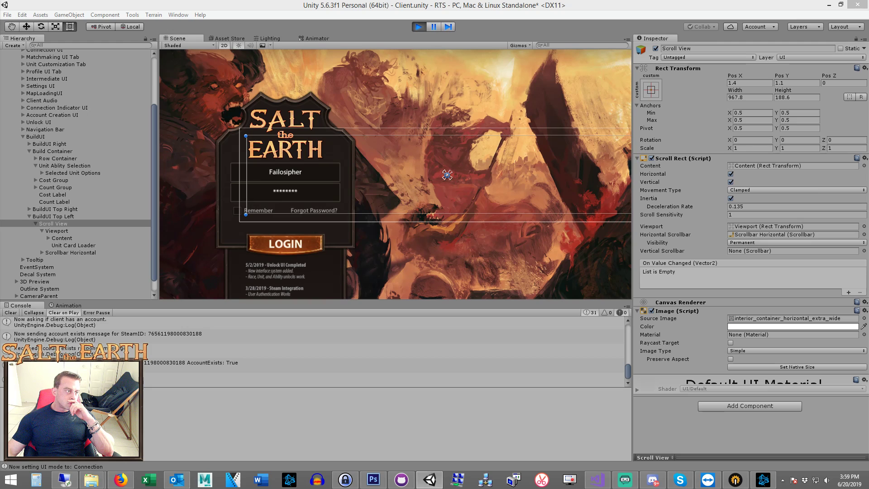
pyautogui.press('Return')
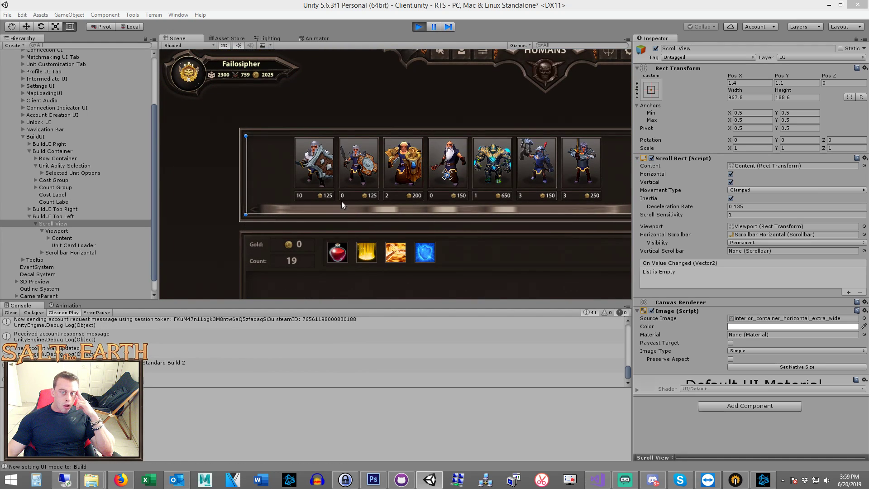
# Step: Edit Scrollbar Horizontal's Size, then inspect the ability list's Scrollbar Vertical settings
pyautogui.click(66, 252)
pyautogui.click(845, 363)
pyautogui.write('0.1')
pyautogui.press('Return')
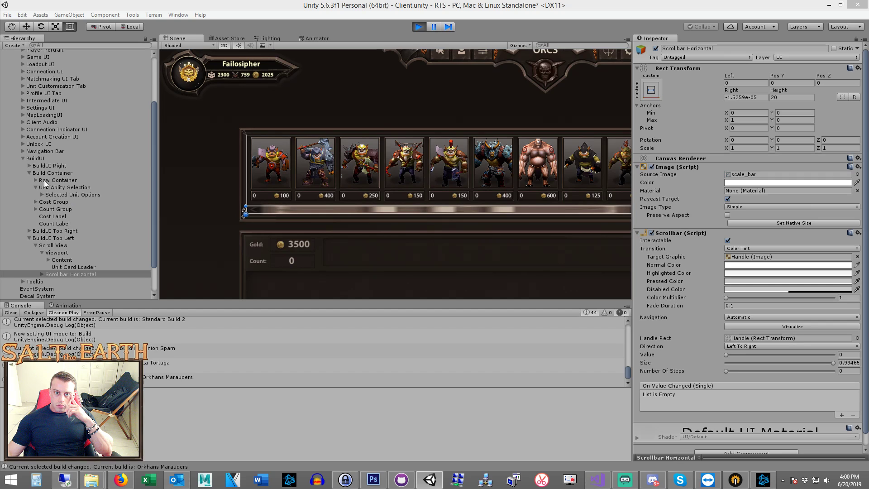
pyautogui.click(44, 166)
pyautogui.click(82, 202)
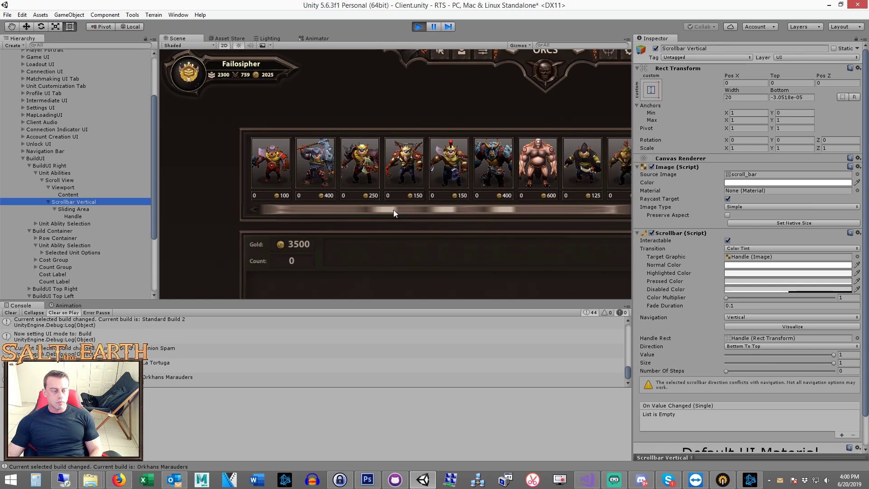
pyautogui.scroll(-2, 392, 210)
pyautogui.scroll(-2, 381, 210)
pyautogui.scroll(-2, 370, 214)
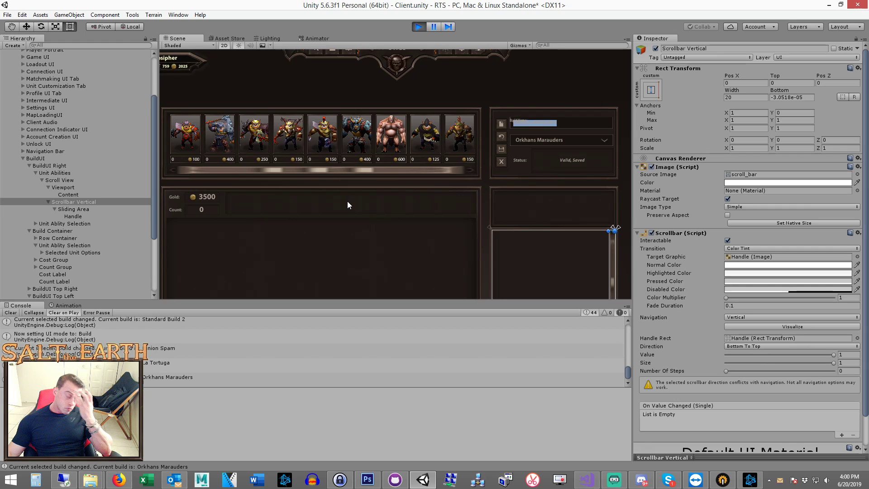
pyautogui.scroll(3, 64, 207)
pyautogui.scroll(-3, 78, 192)
pyautogui.scroll(2, 101, 194)
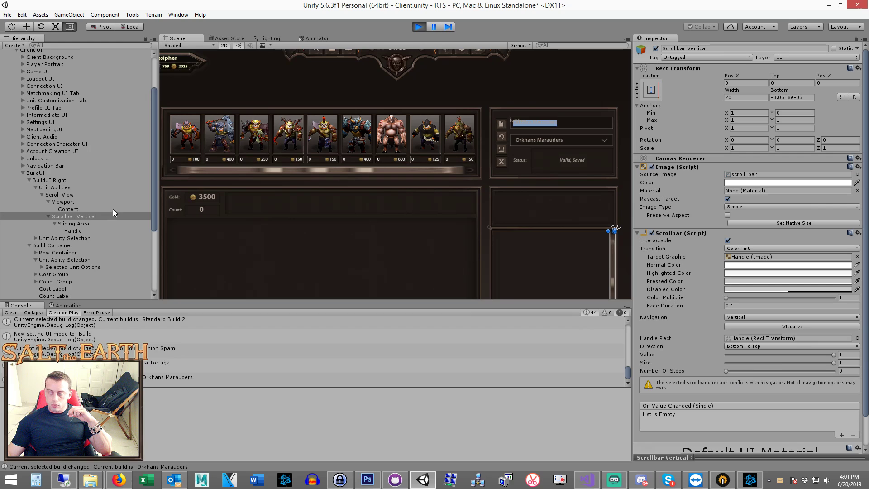
pyautogui.scroll(-3, 110, 205)
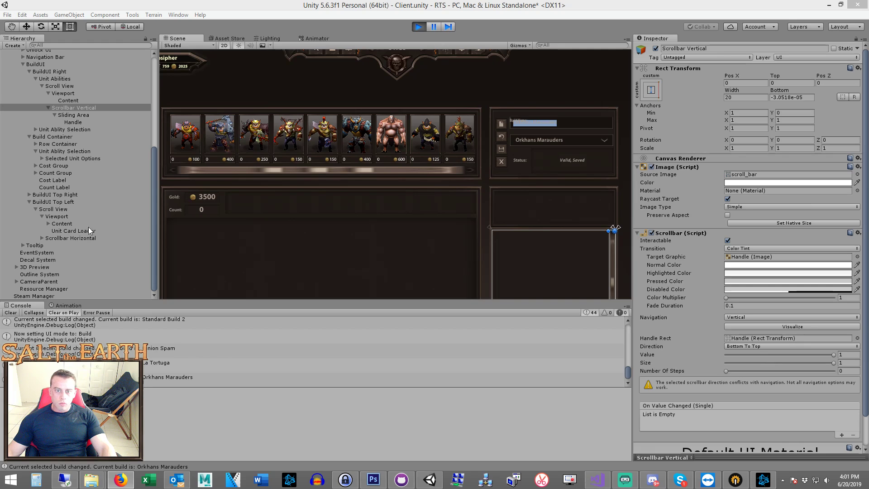
# Step: Give the scrollbar Handle a Content Size Fitter with Vertical Fit set to Preferred Size, then frame it
pyautogui.click(73, 122)
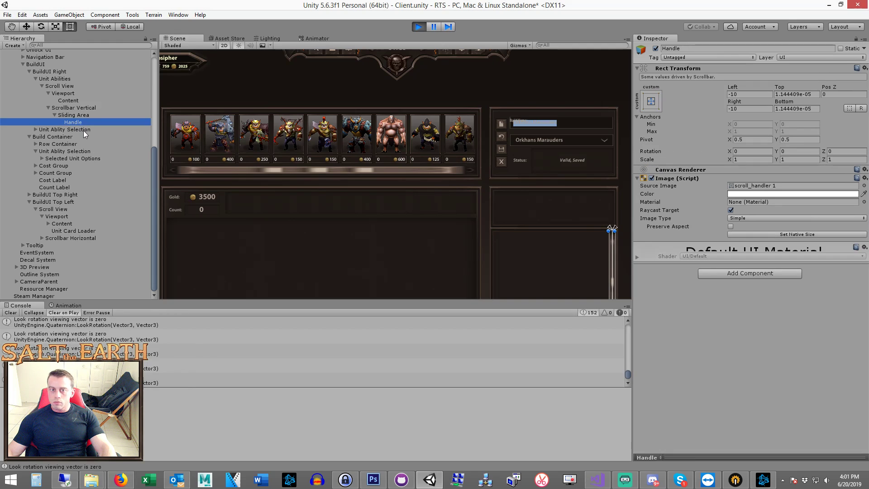
pyautogui.moveTo(423, 243); pyautogui.dragTo(400, 192, button='middle')
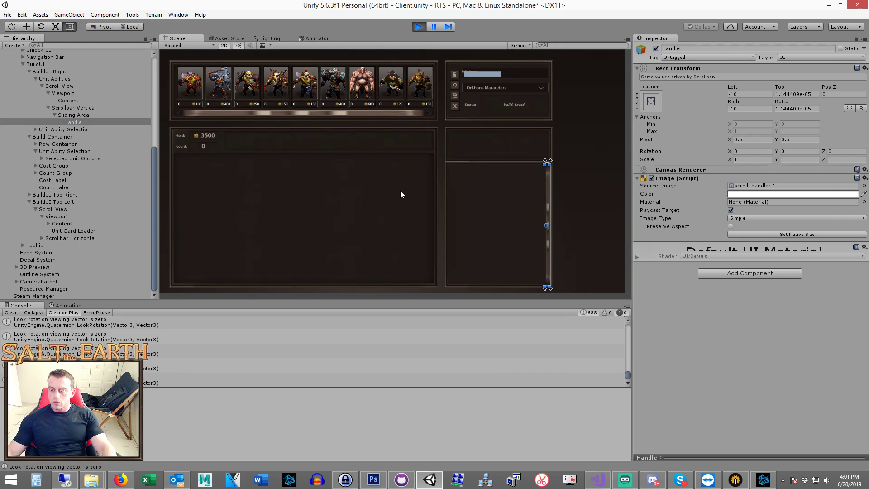
pyautogui.scroll(-1, 495, 186)
pyautogui.click(767, 276)
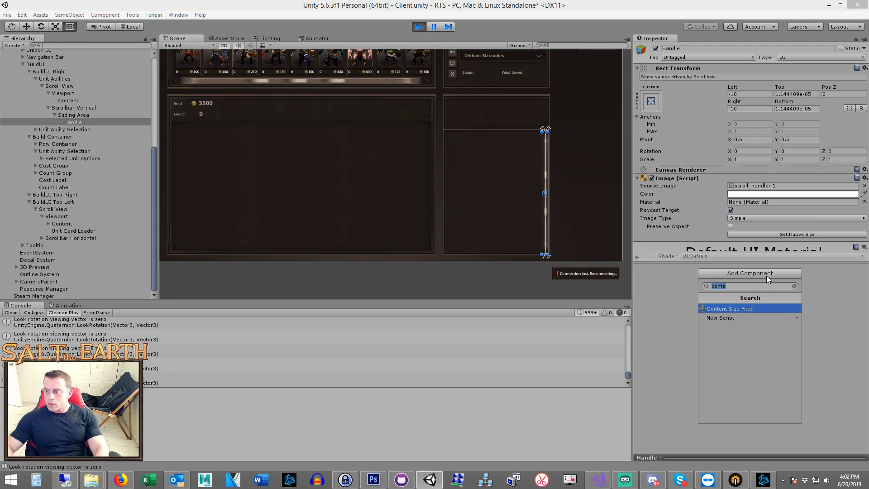
pyautogui.press('Return')
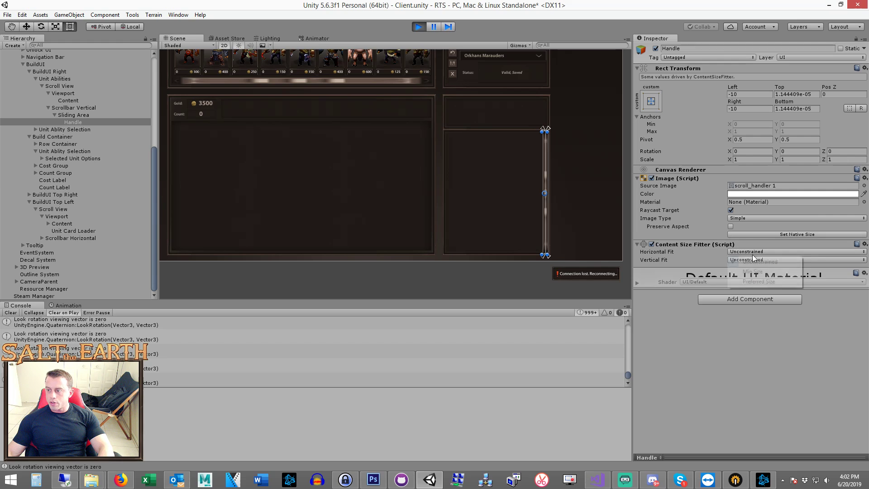
pyautogui.click(753, 258)
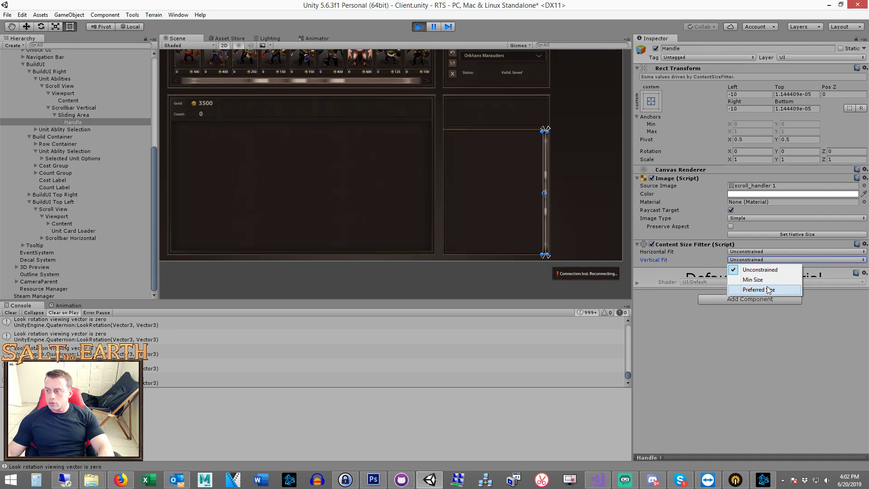
pyautogui.click(766, 288)
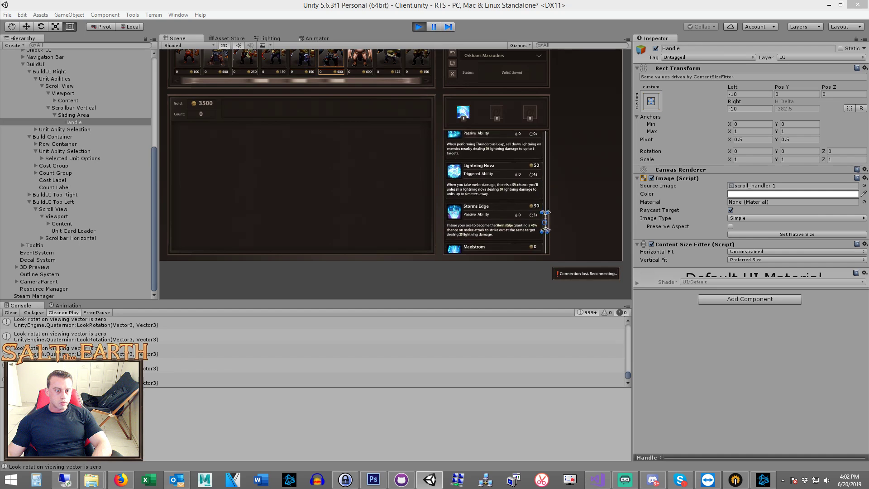
pyautogui.press('f')
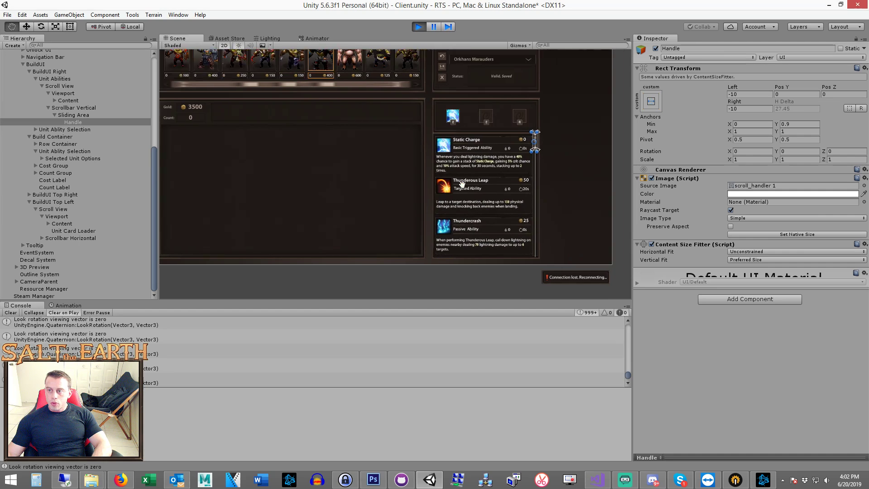
pyautogui.scroll(2, 476, 111)
pyautogui.scroll(2, 467, 120)
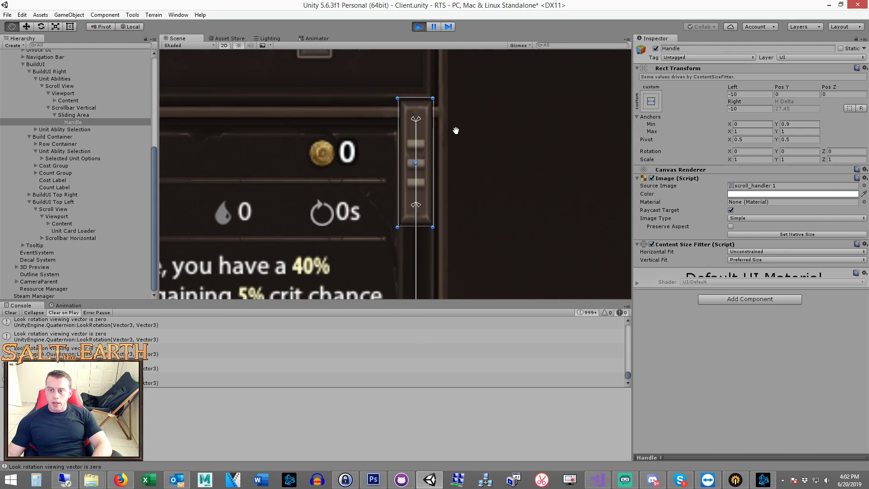
# Step: Exit play mode and set the BuildUI Canvas Group Alpha to 1
pyautogui.click(416, 26)
pyautogui.scroll(2, 62, 117)
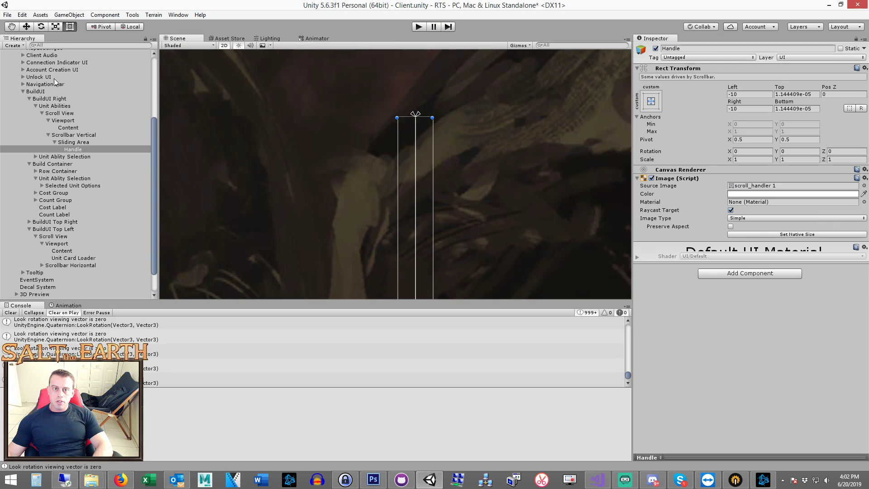
pyautogui.click(36, 91)
pyautogui.moveTo(723, 166); pyautogui.dragTo(768, 169)
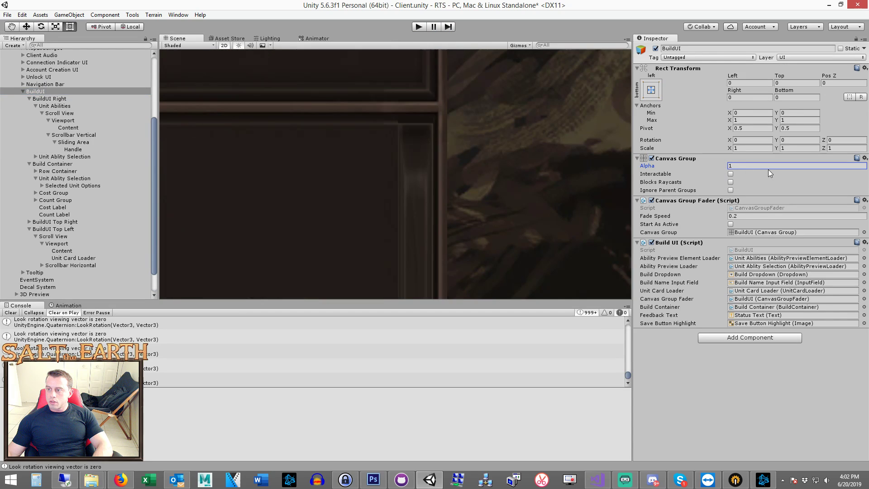
pyautogui.scroll(-2, 422, 117)
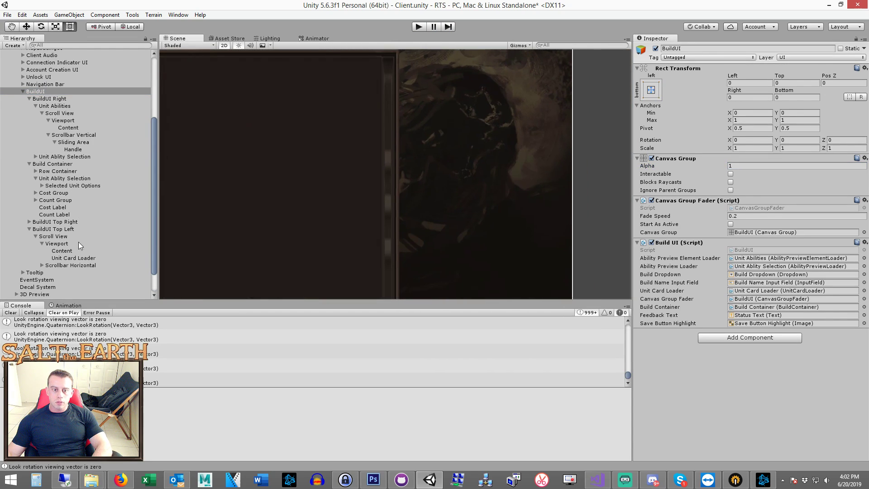
# Step: Add a Content Size Fitter with Vertical Fit Preferred Size to the Handle
pyautogui.click(83, 148)
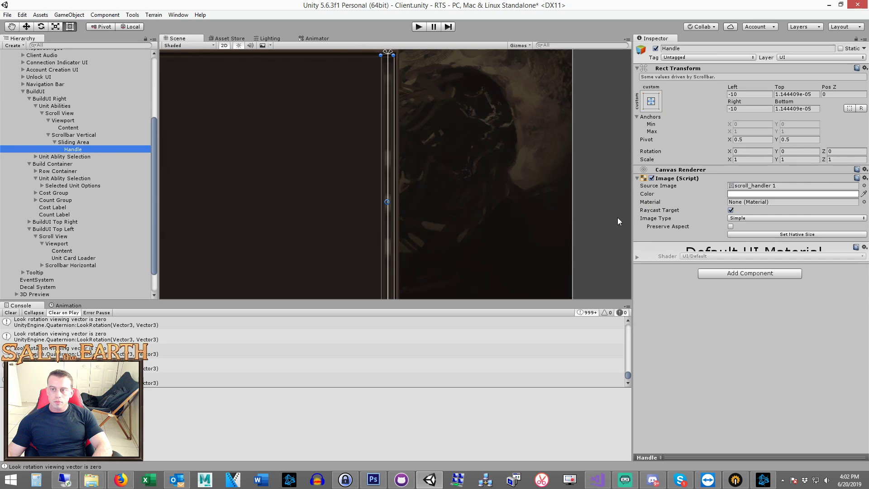
pyautogui.click(756, 272)
pyautogui.click(719, 309)
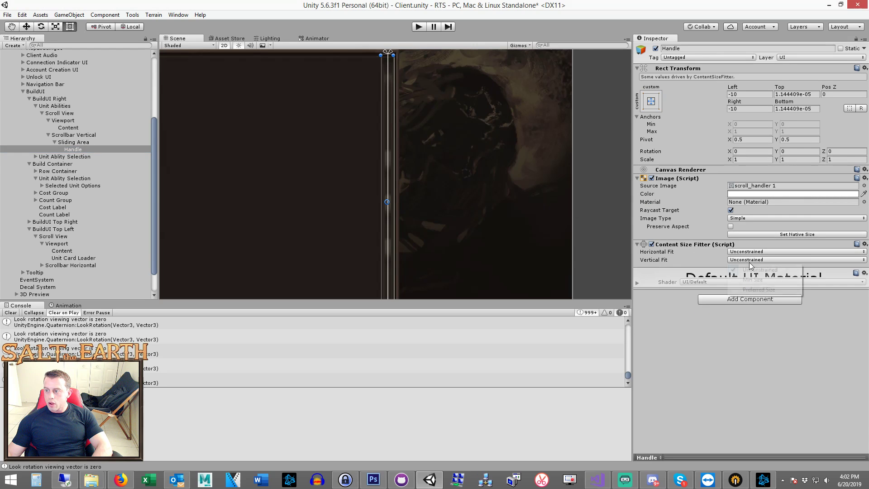
pyautogui.click(748, 259)
pyautogui.click(750, 288)
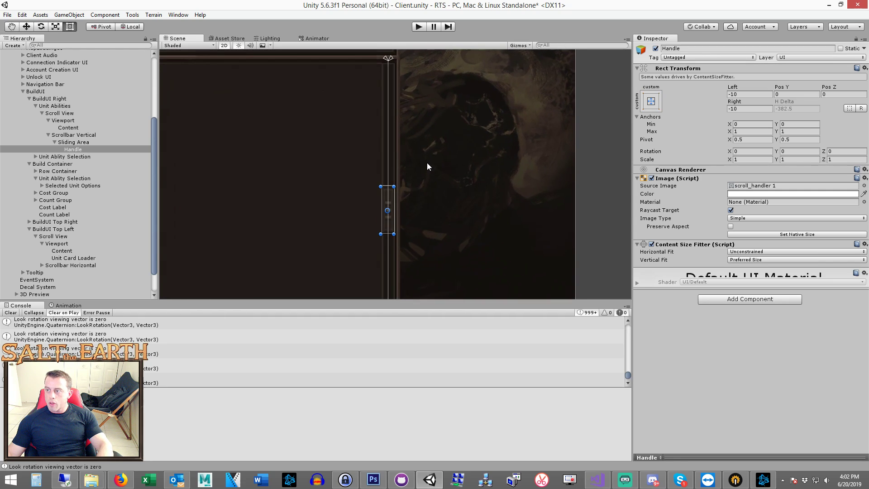
# Step: Set the BuildUI Alpha back to 0, run the game again, and frame the canvas
pyautogui.click(37, 91)
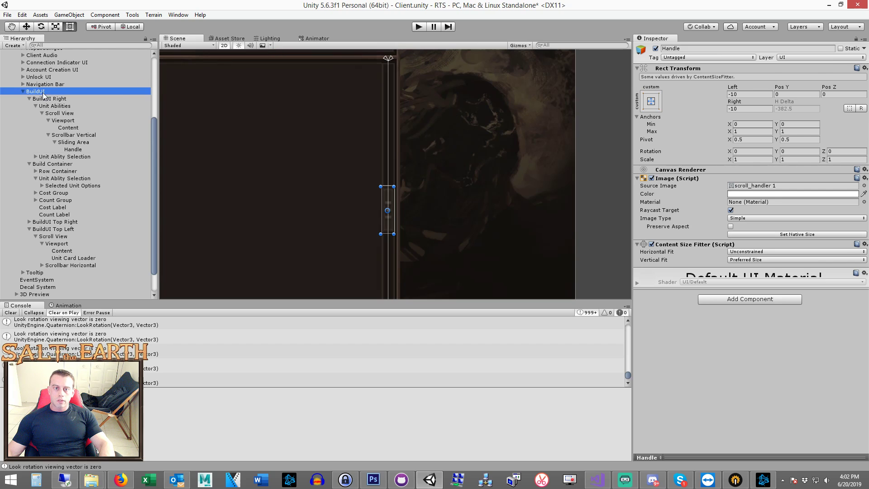
pyautogui.moveTo(728, 167); pyautogui.dragTo(443, 112)
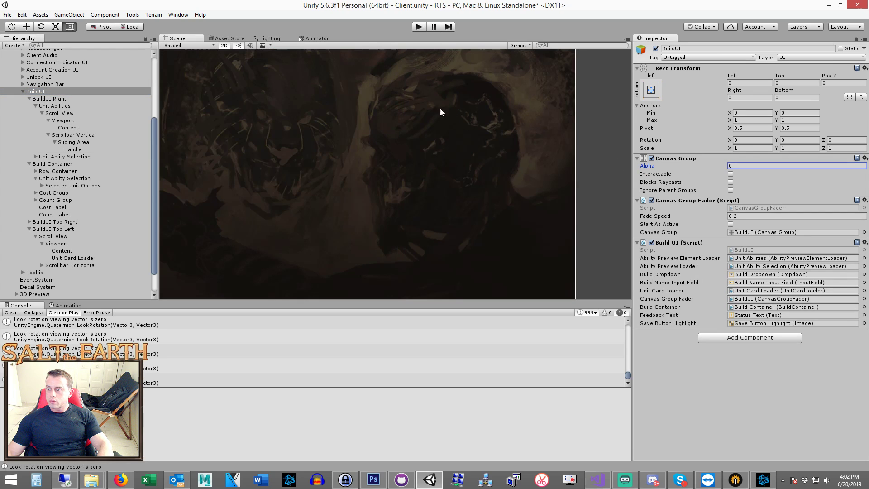
pyautogui.click(419, 27)
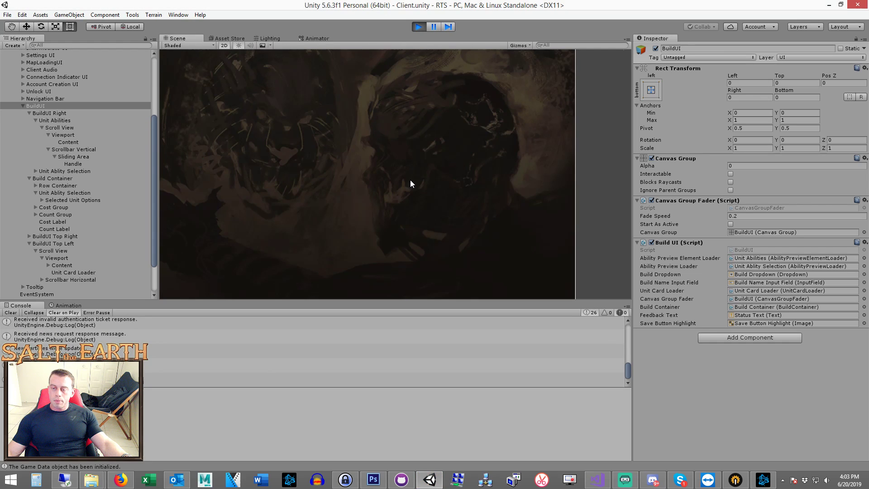
pyautogui.scroll(-3, 410, 180)
pyautogui.press('f')
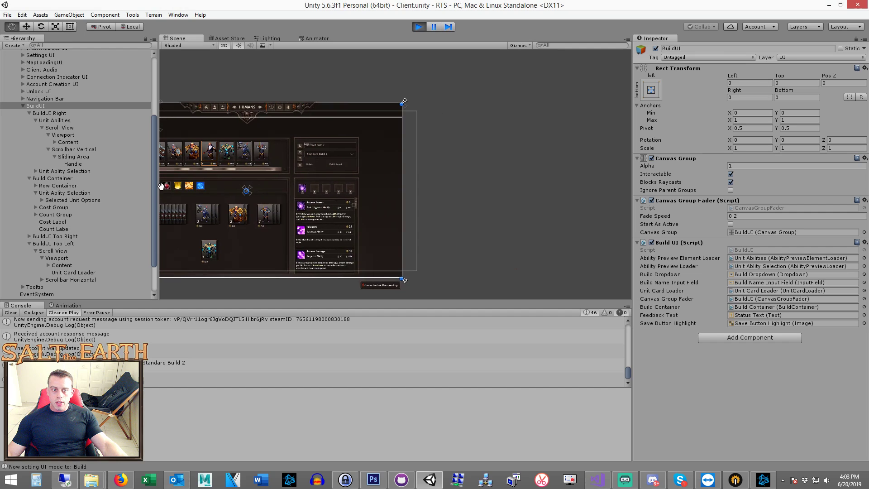
# Step: While the game runs, select the Sliding Area and drag its top edge down
pyautogui.doubleClick(68, 156)
pyautogui.click(82, 164)
pyautogui.scroll(5, 300, 238)
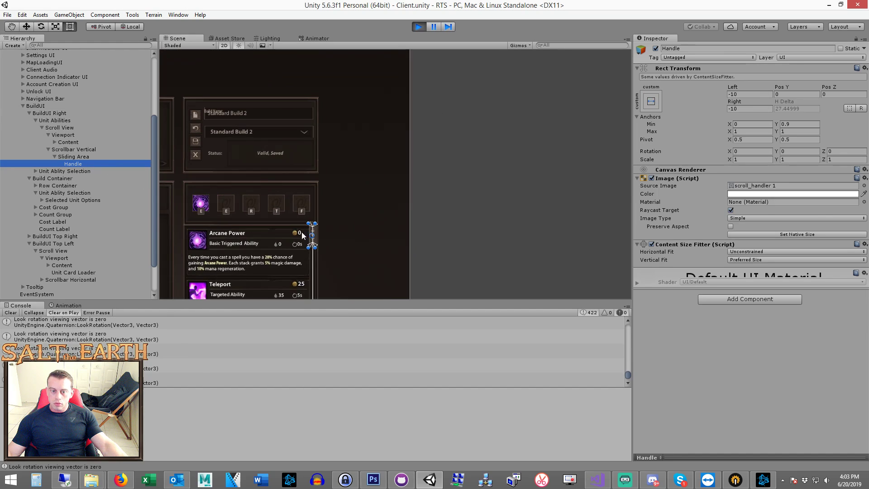
pyautogui.moveTo(301, 238); pyautogui.dragTo(378, 173, button='middle')
pyautogui.scroll(3, 391, 223)
pyautogui.moveTo(390, 223); pyautogui.dragTo(393, 200, button='middle')
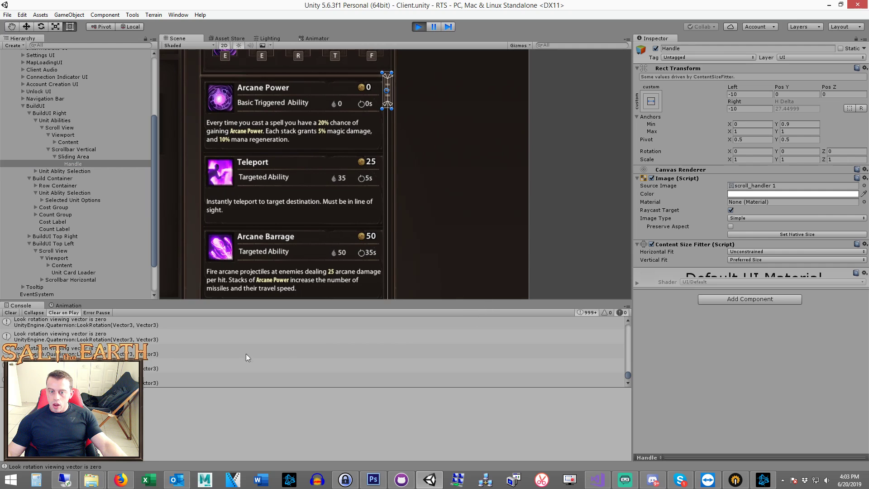
pyautogui.click(166, 351)
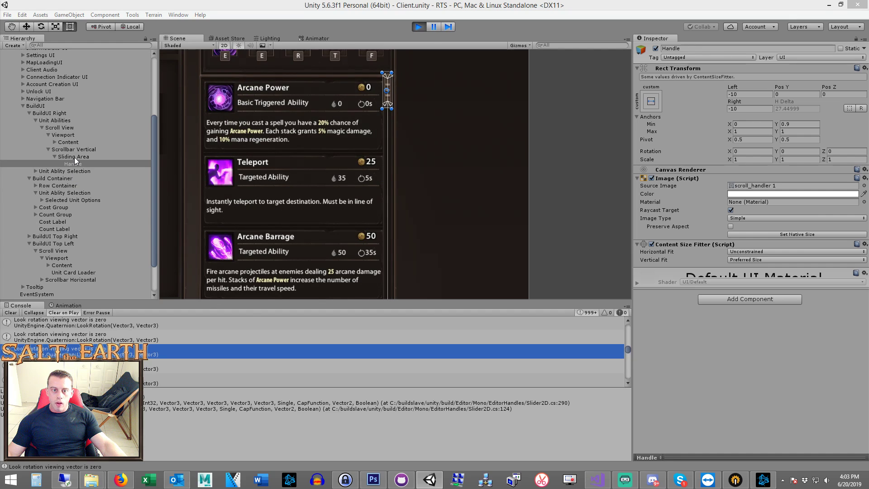
pyautogui.scroll(2, 401, 197)
pyautogui.scroll(2, 395, 209)
pyautogui.scroll(2, 408, 223)
pyautogui.scroll(1, 408, 224)
pyautogui.scroll(1, 404, 204)
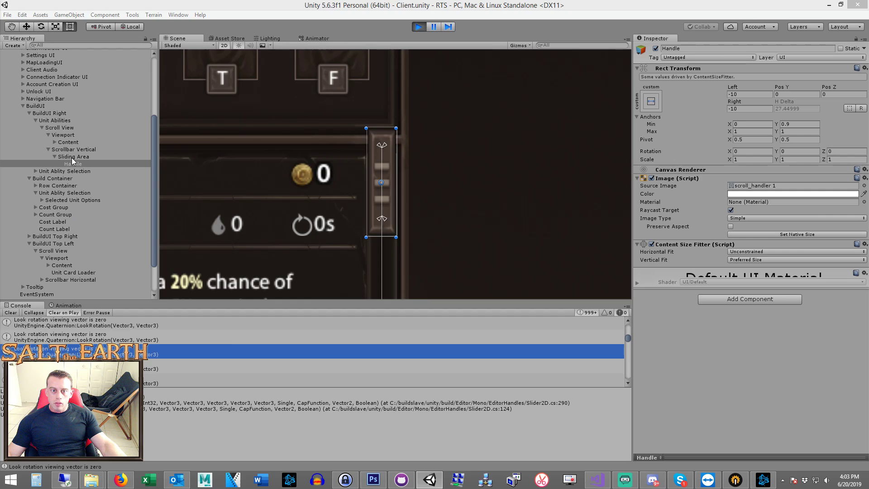
pyautogui.press('Up')
pyautogui.moveTo(383, 146); pyautogui.dragTo(384, 171)
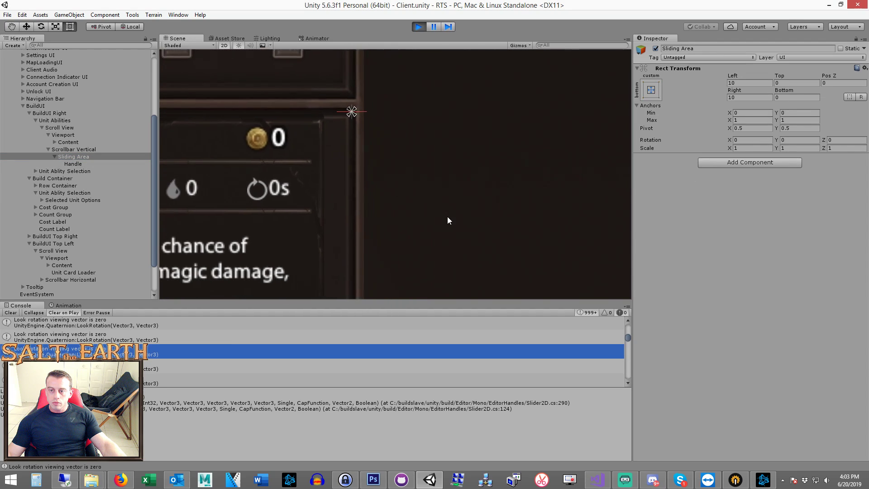
# Step: Stop play mode, reselect the Sliding Area, and lower its top edge again
pyautogui.click(419, 27)
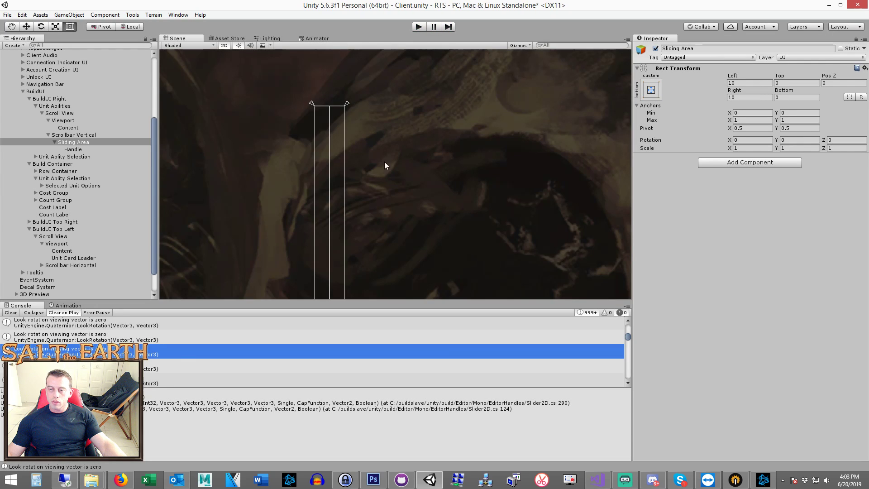
pyautogui.click(35, 91)
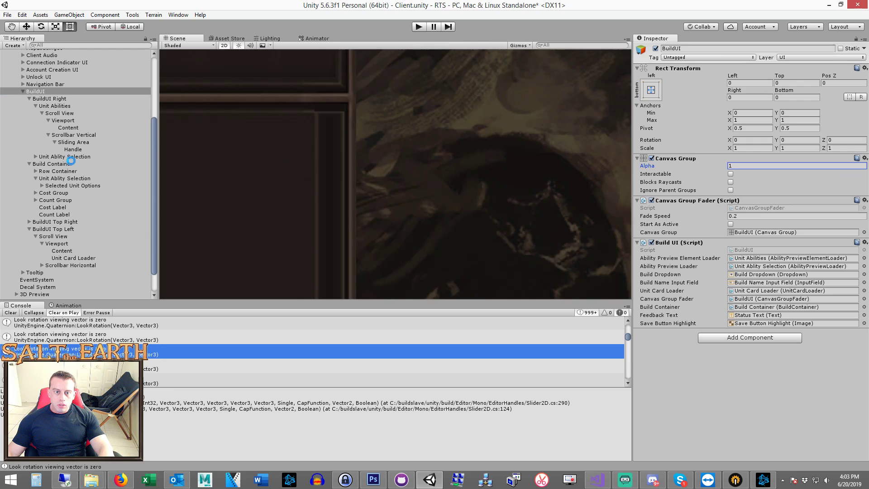
pyautogui.click(73, 142)
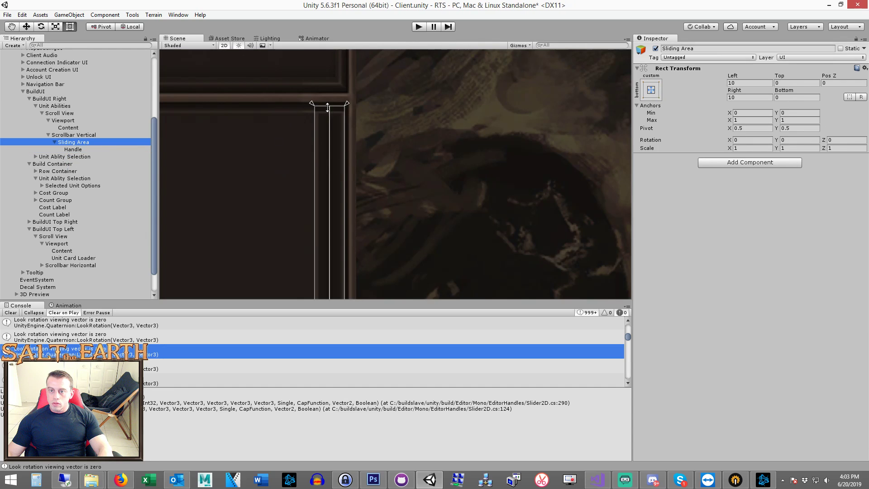
pyautogui.moveTo(327, 108)
pyautogui.mouseDown()
pyautogui.moveTo(324, 149)
pyautogui.moveTo(326, 115)
pyautogui.mouseUp()
pyautogui.click(382, 182)
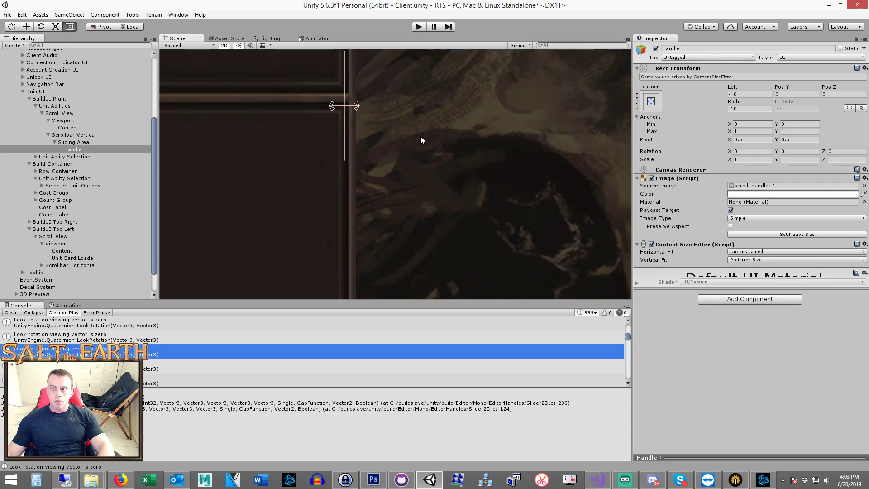
pyautogui.click(419, 137)
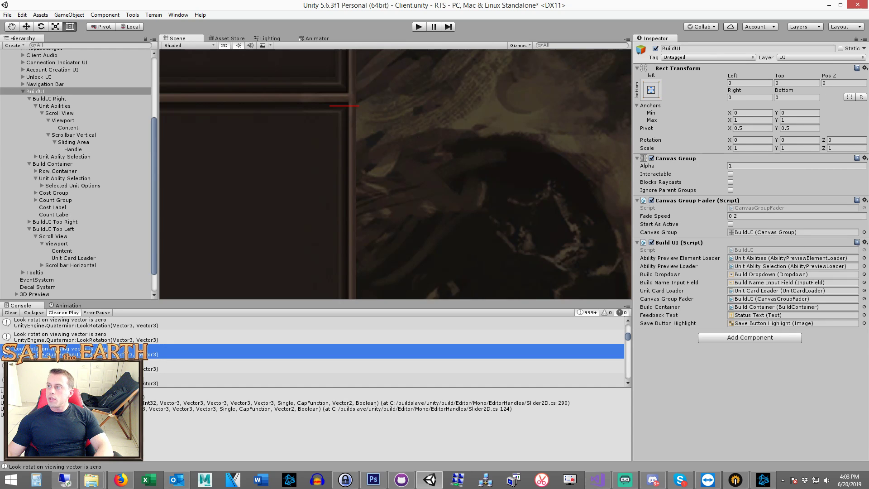
# Step: Save the Client scene and switch to GitHub Desktop's list of changes
pyautogui.click(852, 5)
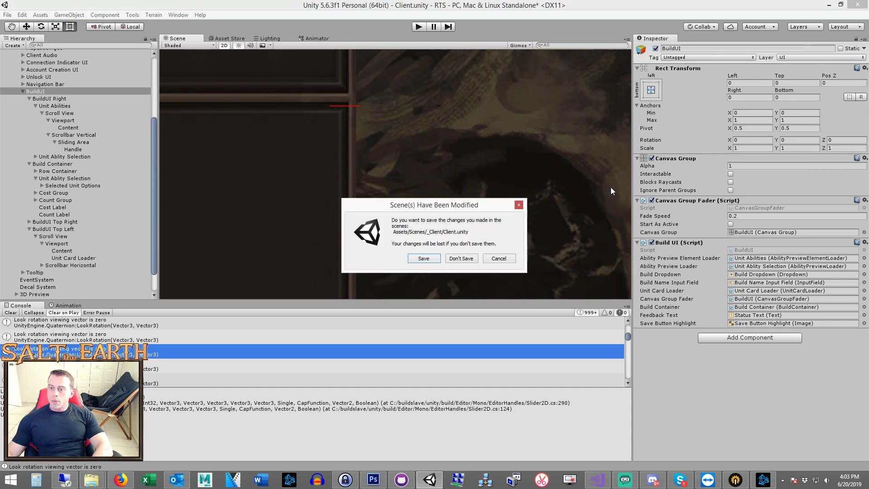
pyautogui.press('Escape')
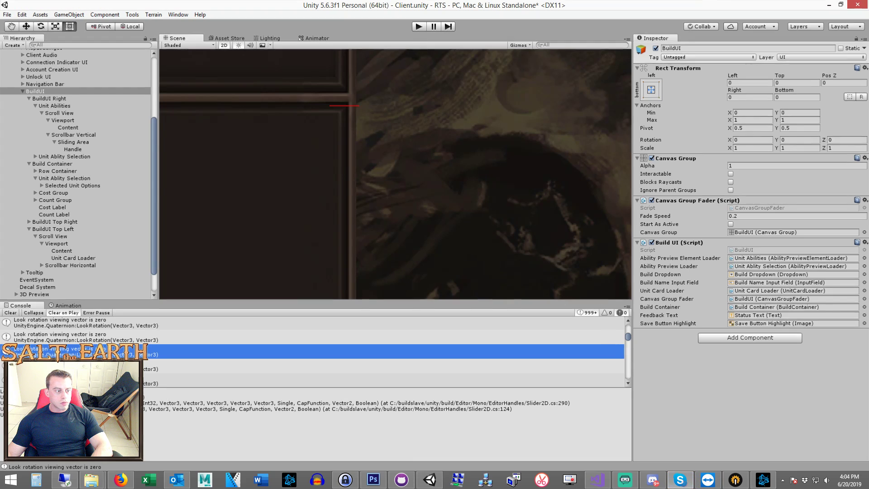
pyautogui.hotkey('alt', 'Tab')
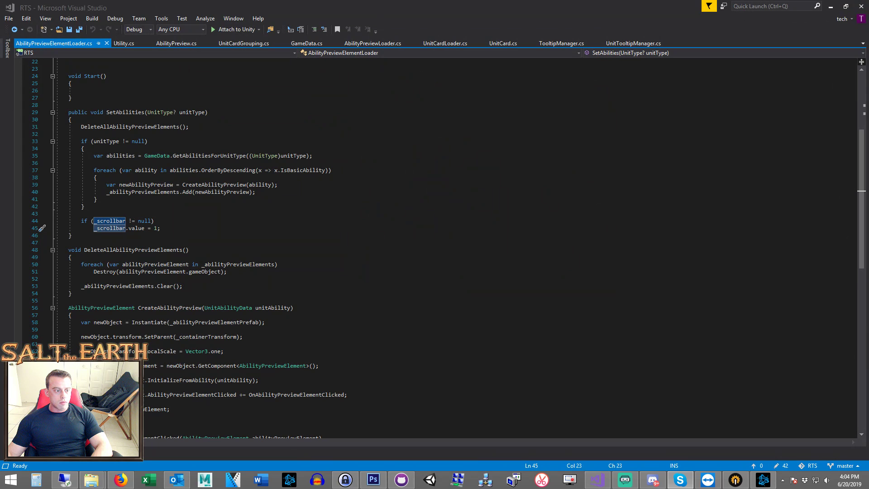
pyautogui.press('Up')
pyautogui.press('Up')
pyautogui.press('Up')
pyautogui.press('Up')
pyautogui.press('Up')
pyautogui.press('Up')
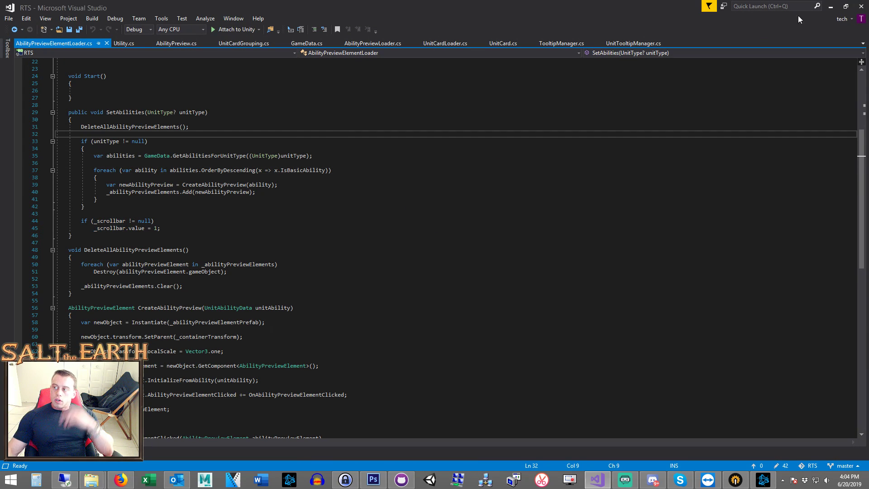
# Step: Commit the 42 files to master as 'Working On Unit Card ScrollView' and push to origin
pyautogui.hotkey('alt', 'Tab')
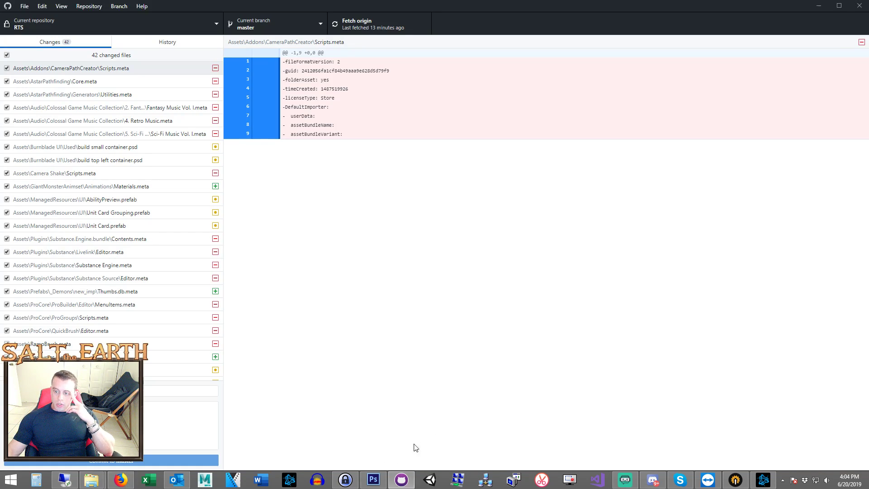
pyautogui.click(180, 390)
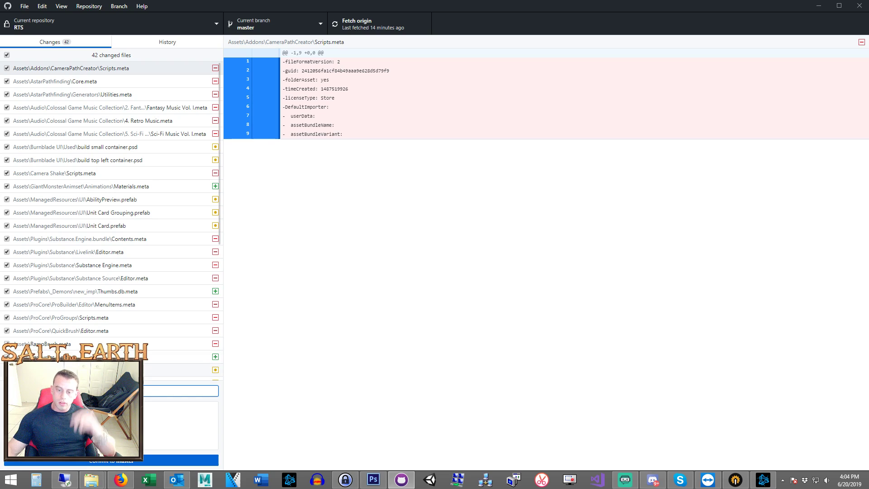
pyautogui.hotkey('ctrl', 'Return')
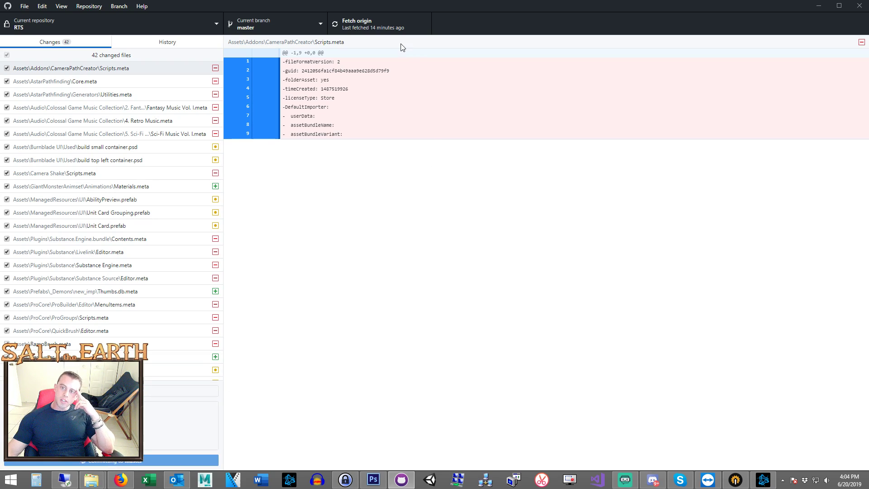
pyautogui.click(400, 31)
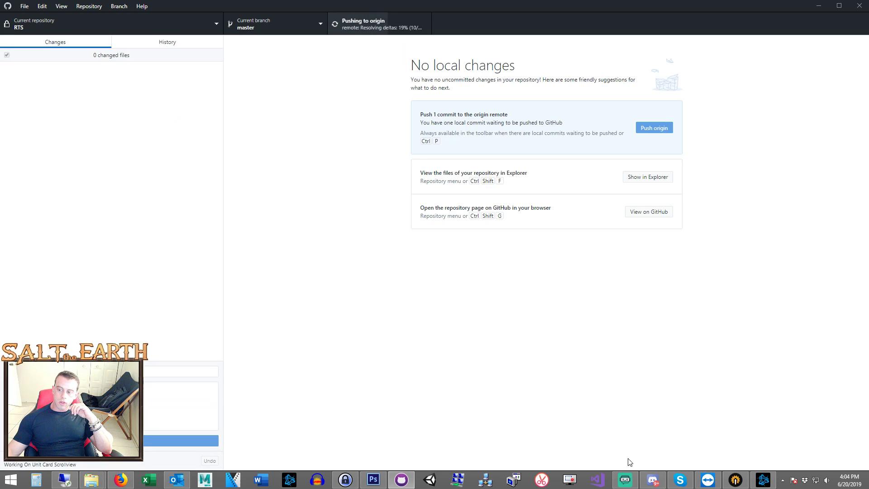